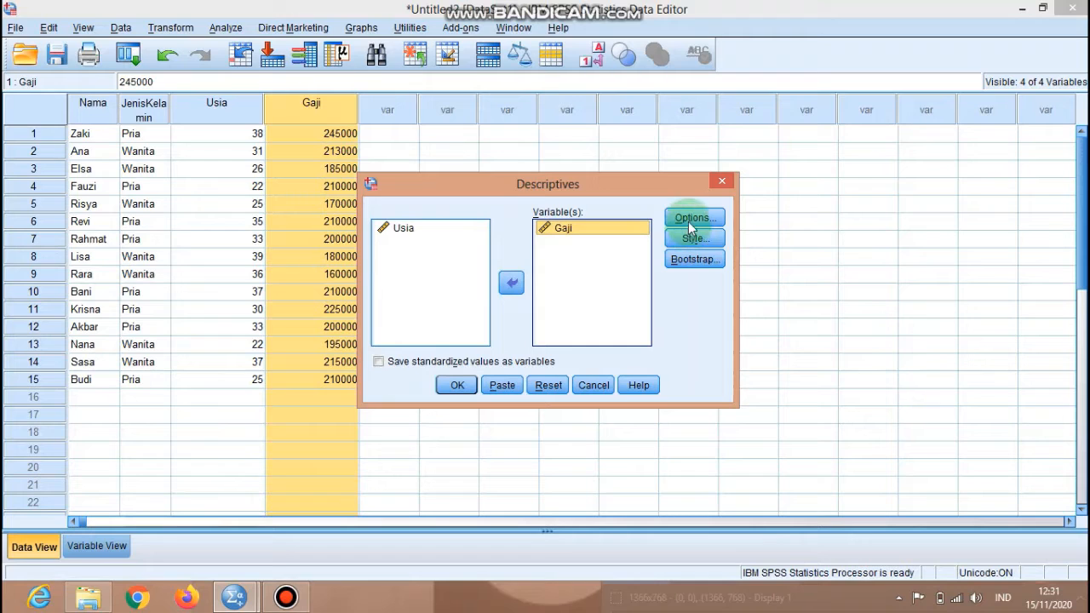
Run Descriptives for Gaji with mean, sum, standard deviation, variance, range, minimum and maximum, review the output, and return to the data
click(695, 218)
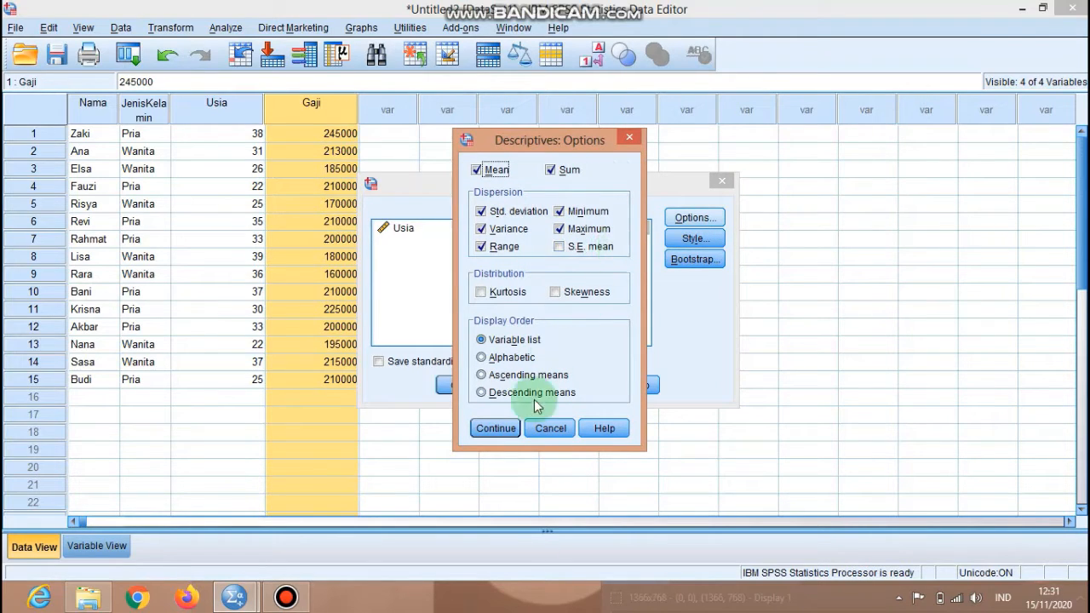
click(498, 428)
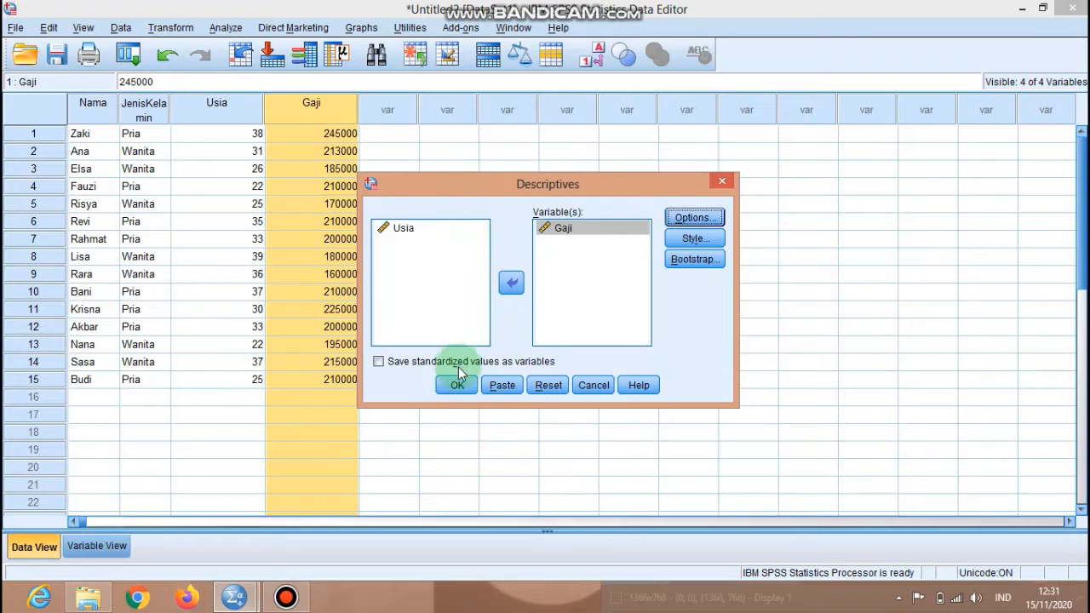
click(455, 384)
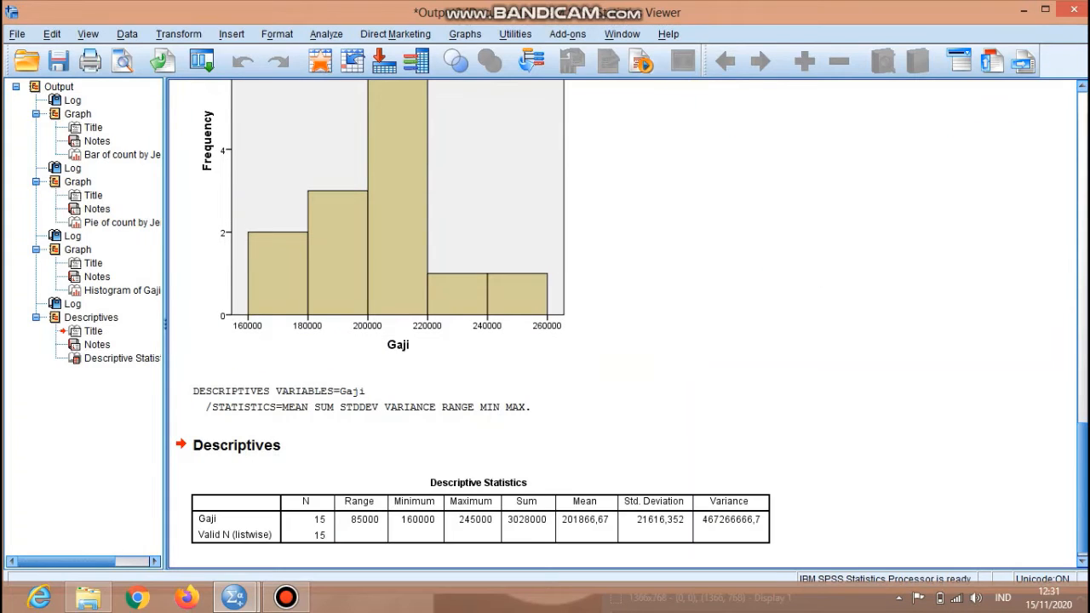
click(1085, 269)
click(1084, 266)
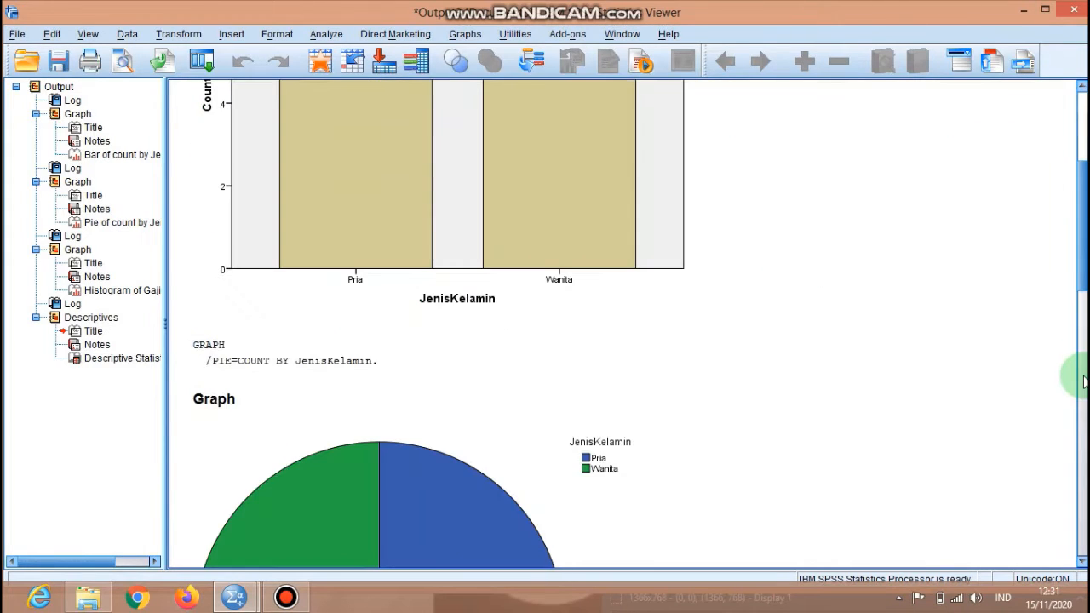
drag(1083, 265, 1084, 545)
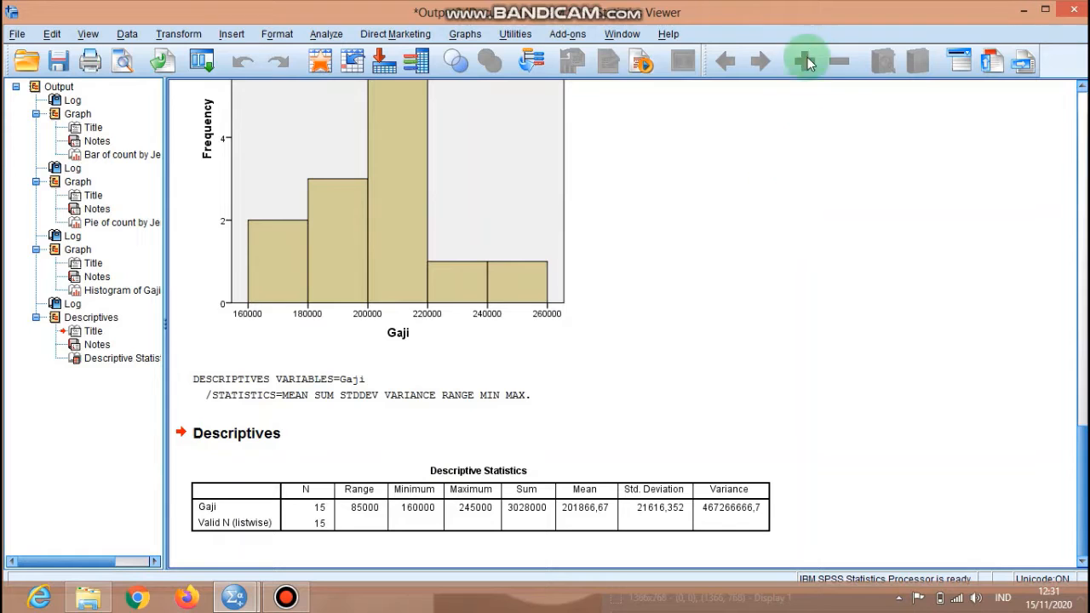
click(1025, 12)
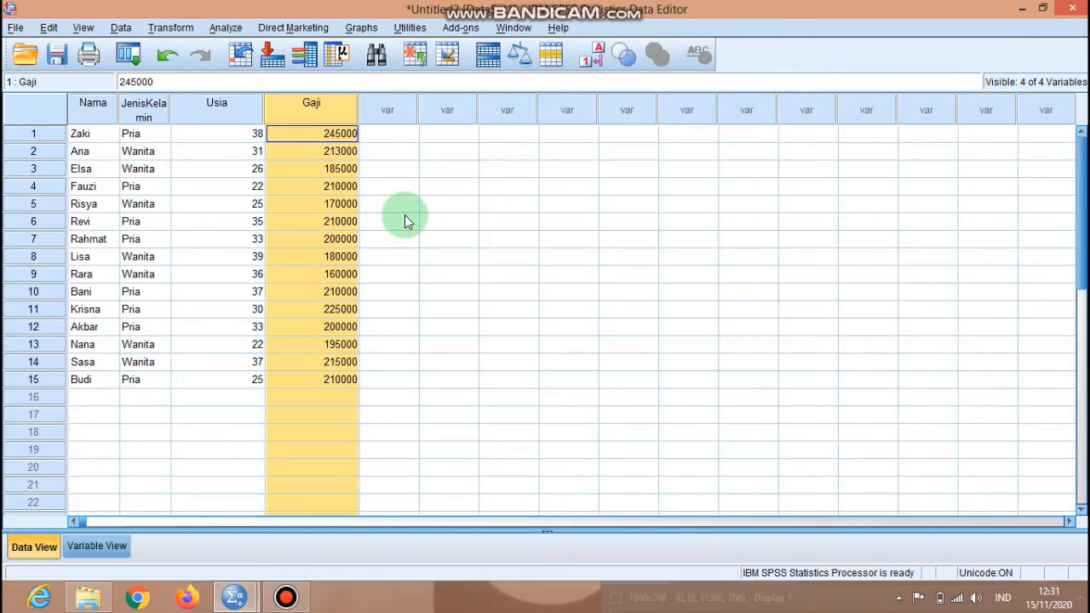
Set up a Frequencies analysis with the variables JenisKelamin, Usia and Gaji
click(226, 29)
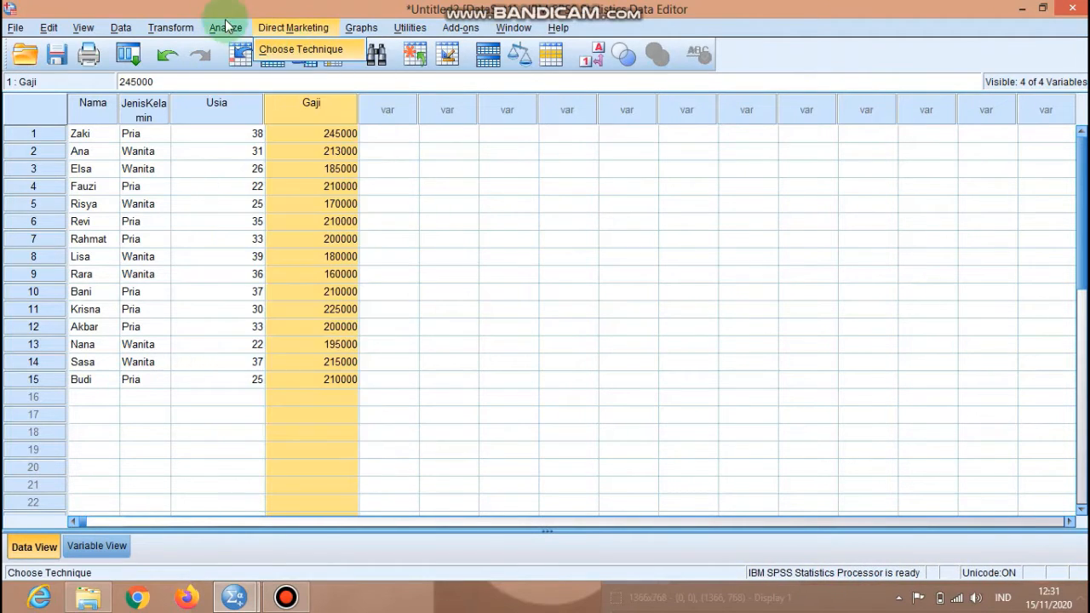
mouse_move(303, 79)
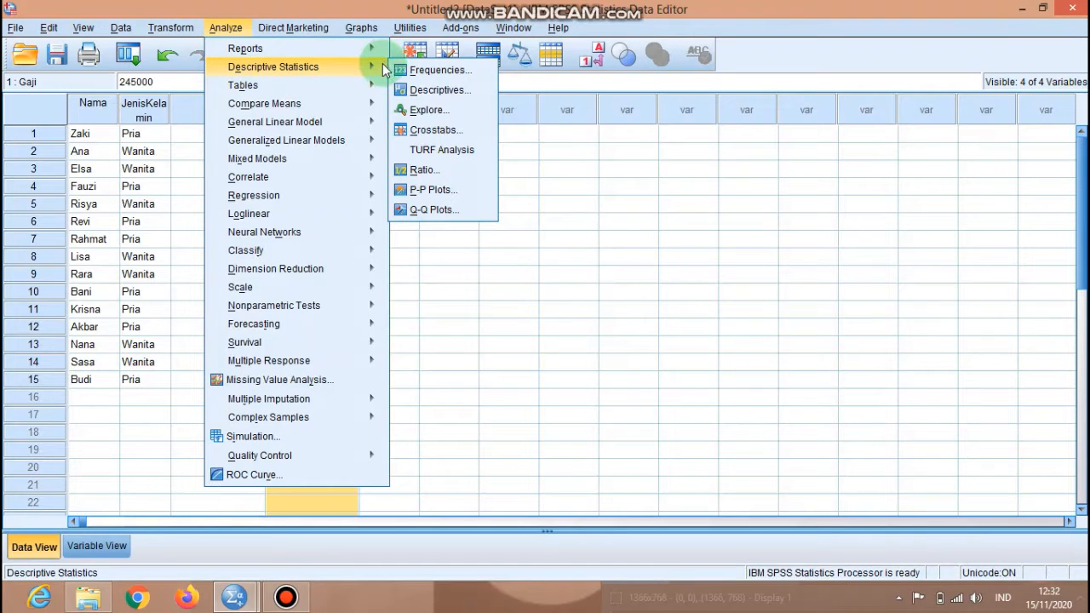
click(411, 67)
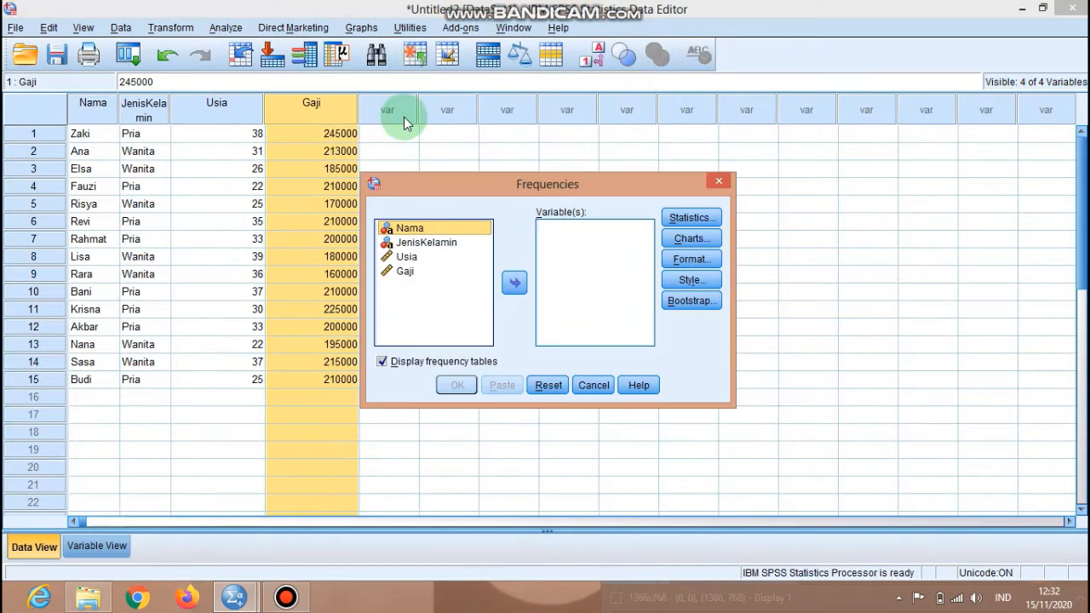
click(423, 243)
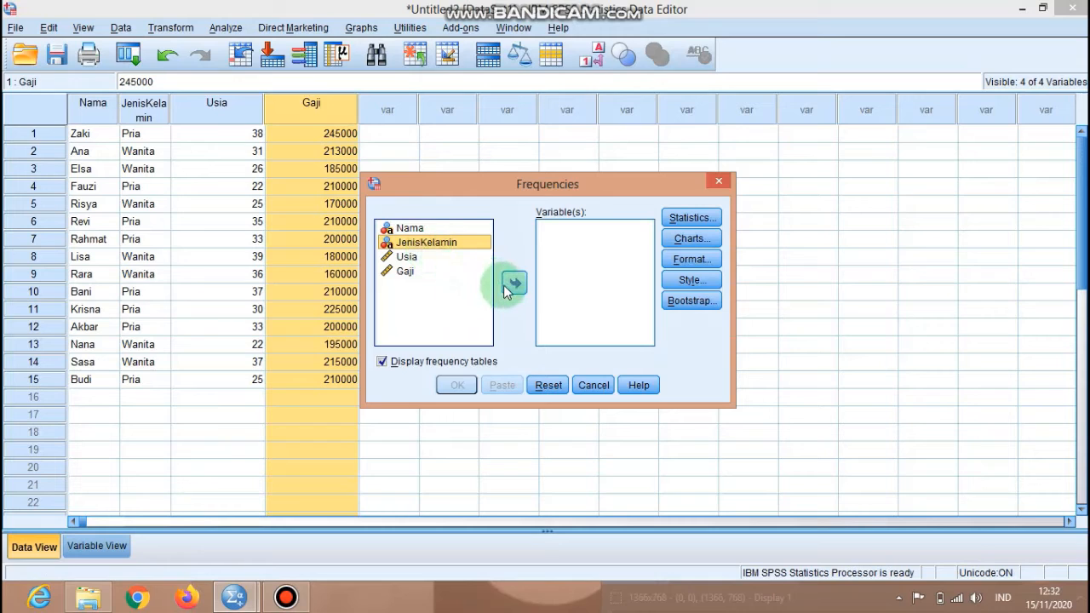
click(514, 282)
click(406, 243)
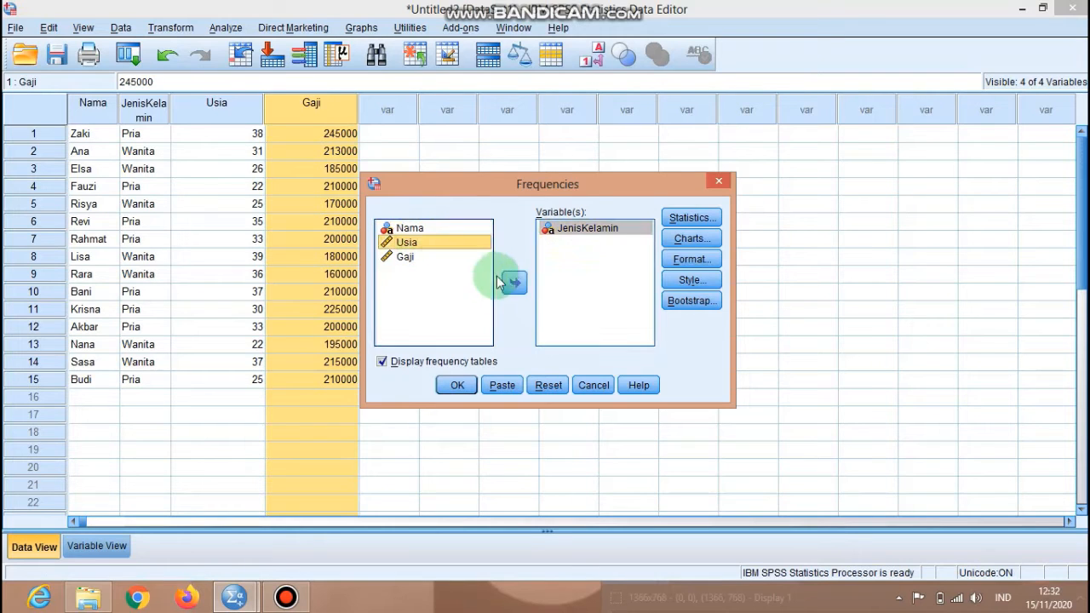
click(514, 284)
click(394, 232)
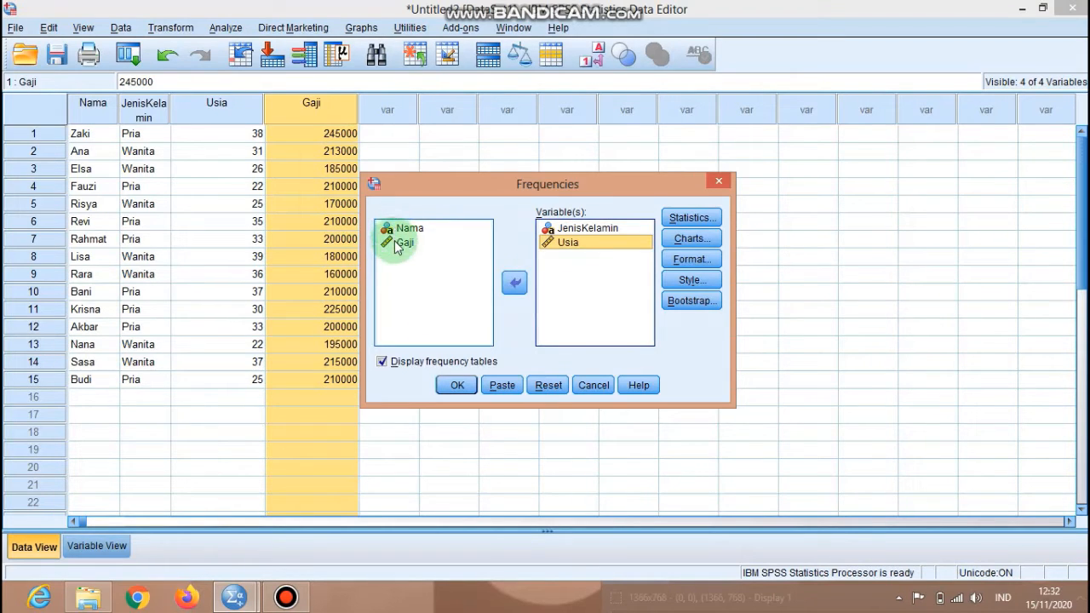
click(400, 243)
click(514, 282)
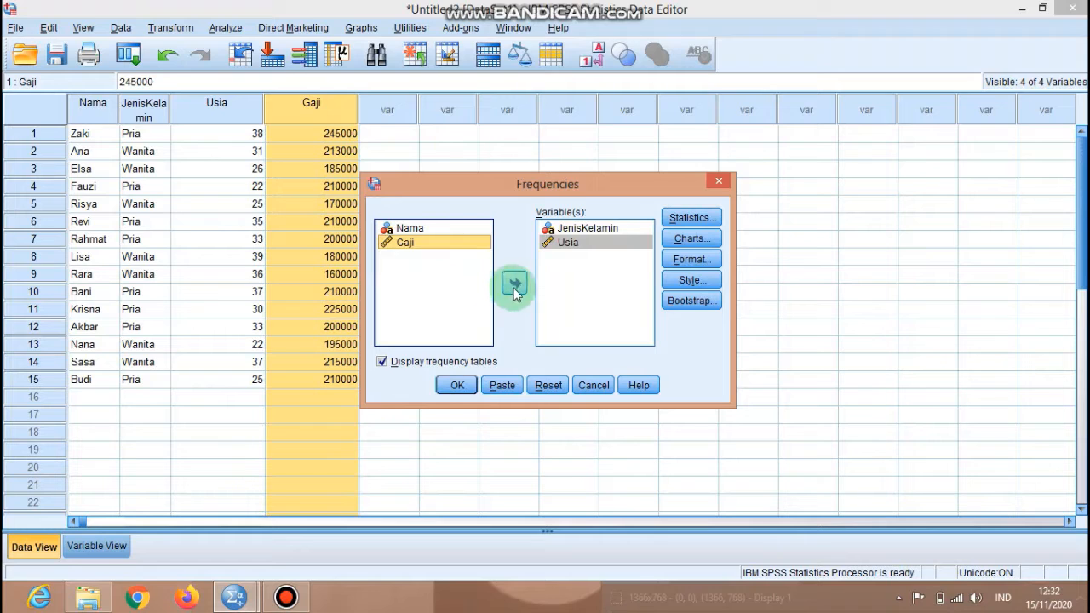
Run the frequency analysis and review its frequency tables along with the earlier charts in the output
click(458, 386)
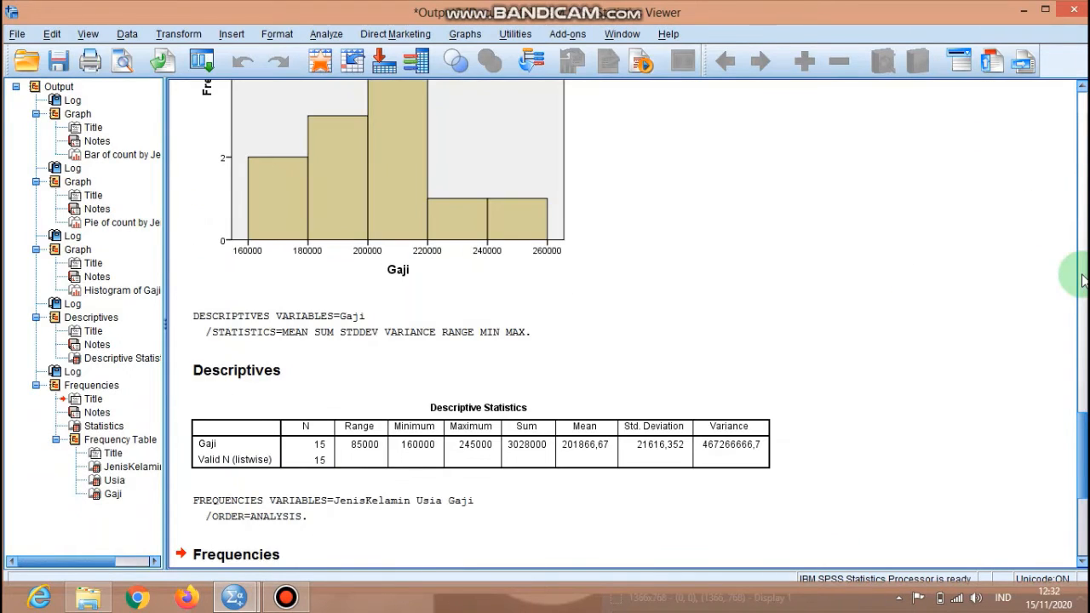
click(1081, 281)
click(1080, 317)
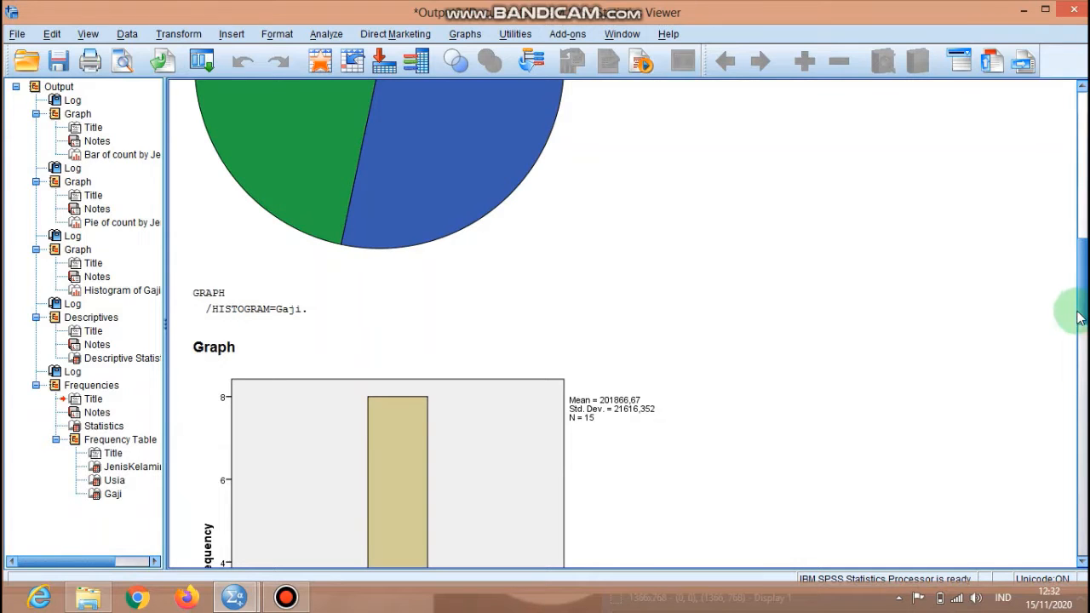
drag(1080, 309, 1083, 534)
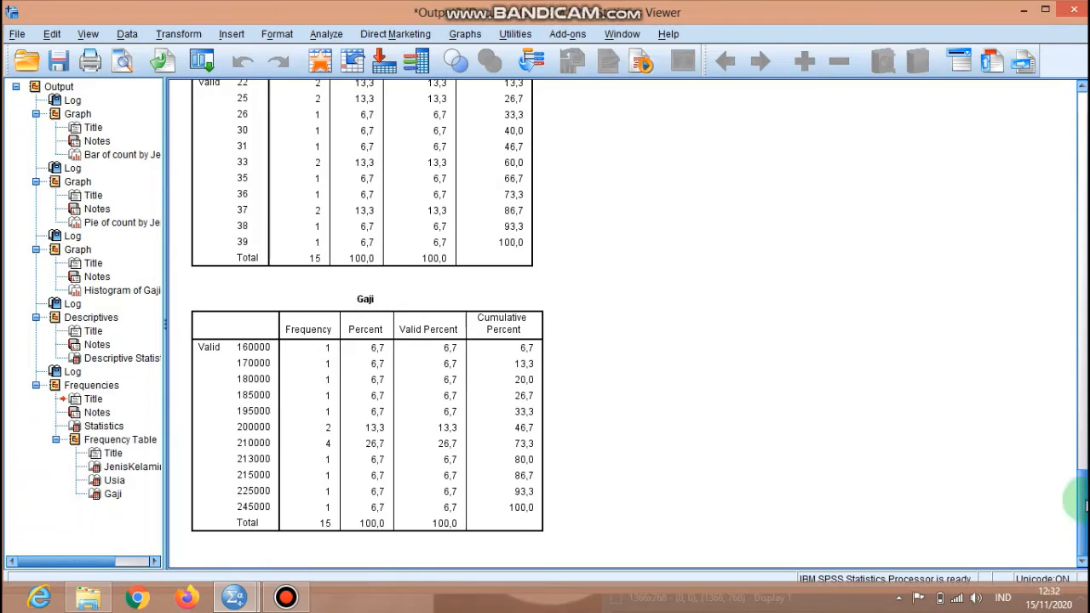
drag(1086, 430, 1075, 304)
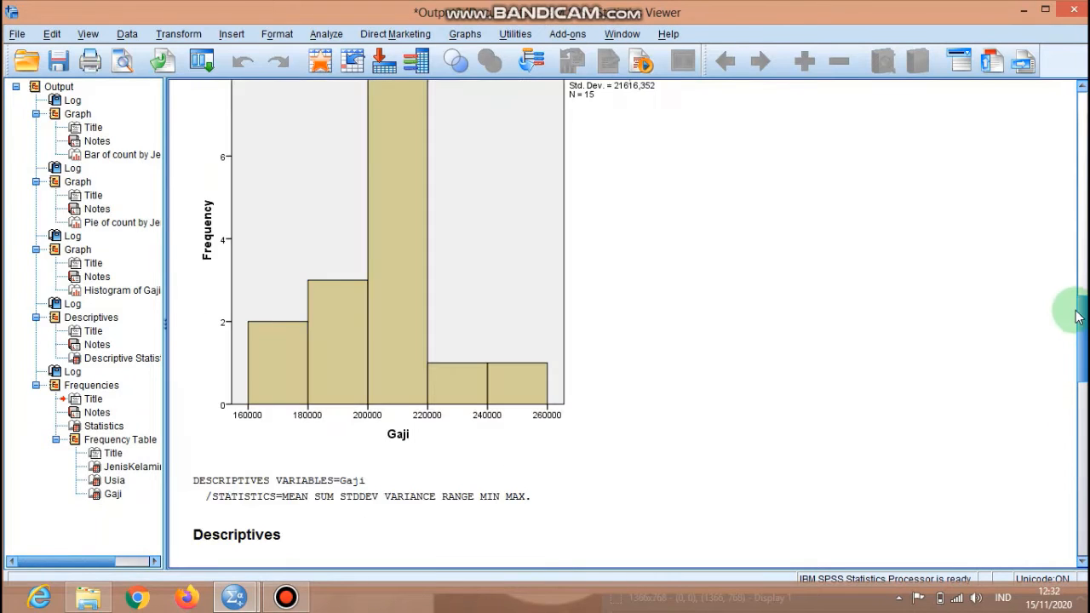
click(651, 214)
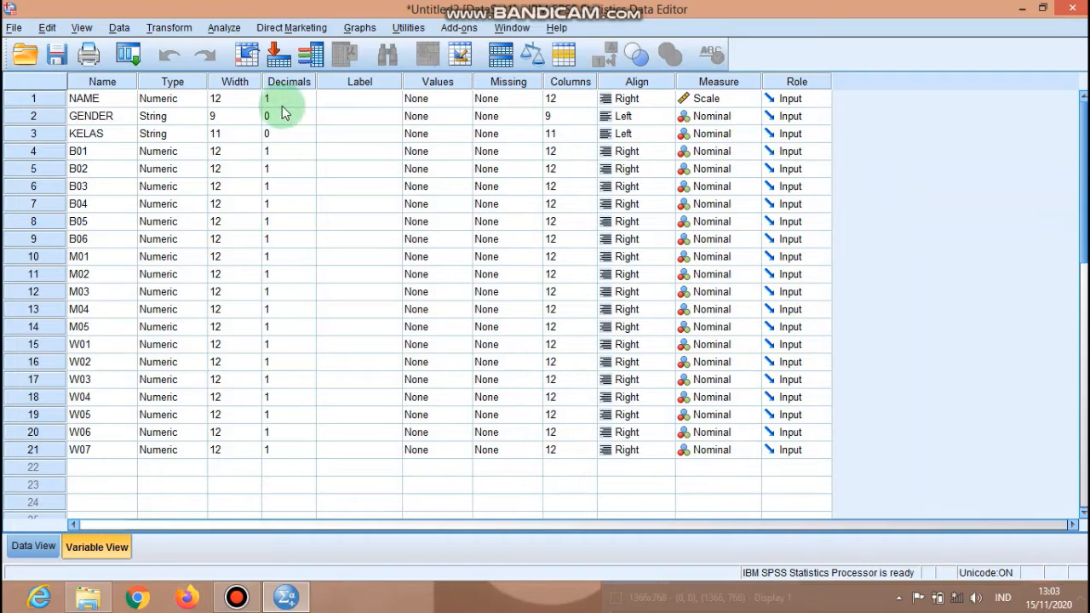
Open a Reliability Analysis and remove the items W01 through W07 from its item list
click(224, 28)
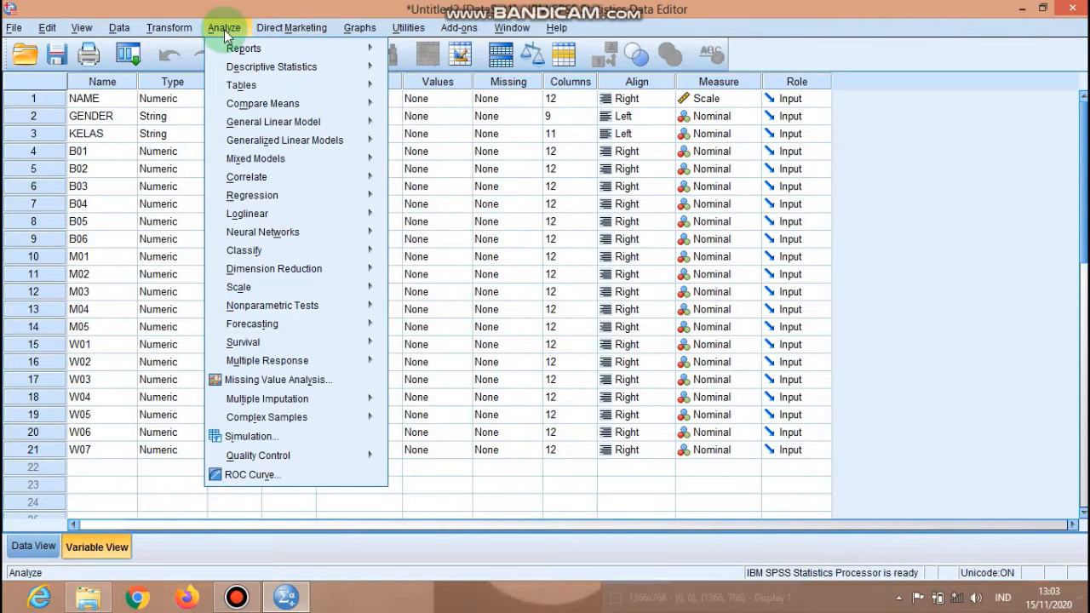
mouse_move(255, 253)
mouse_move(355, 287)
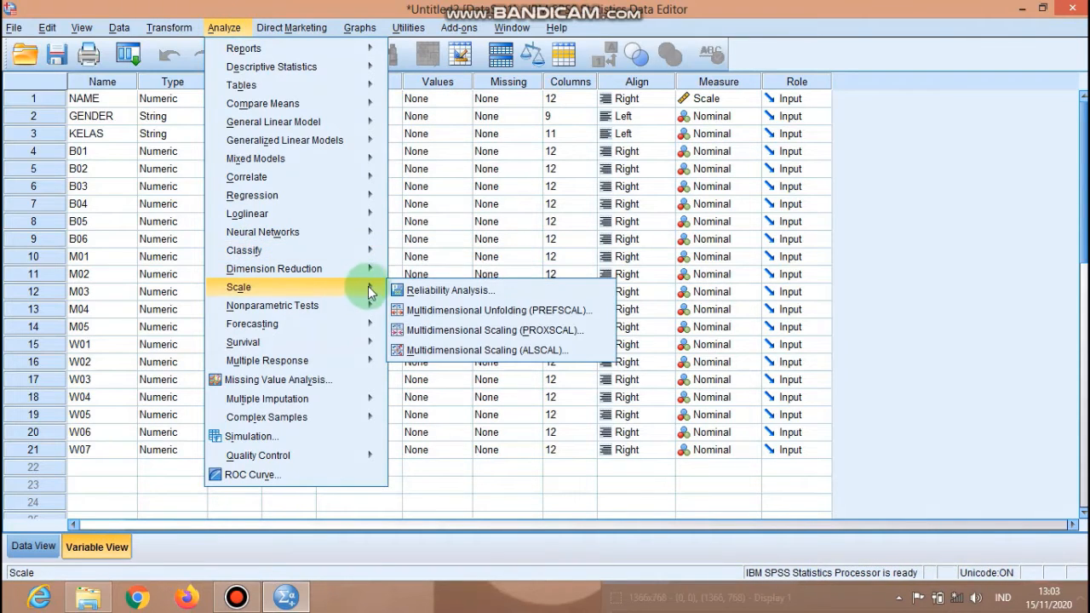
click(418, 290)
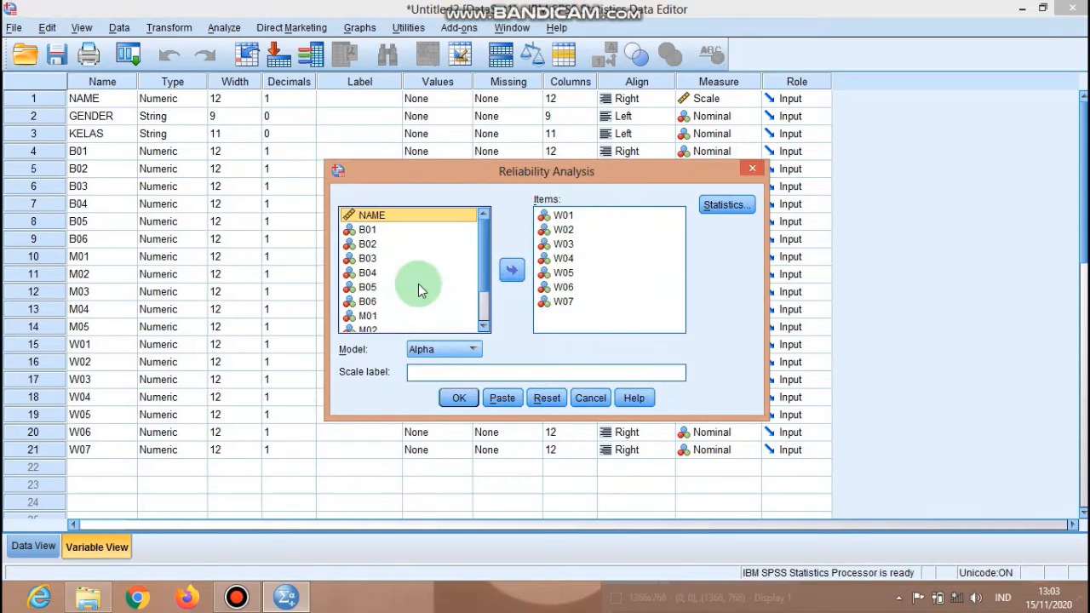
click(560, 216)
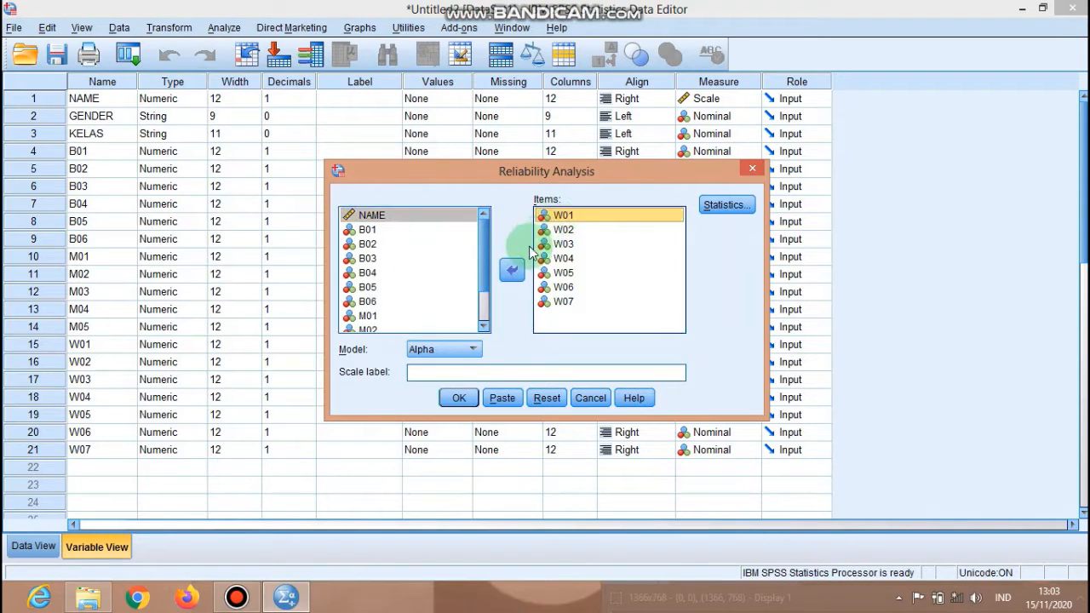
click(512, 270)
click(563, 215)
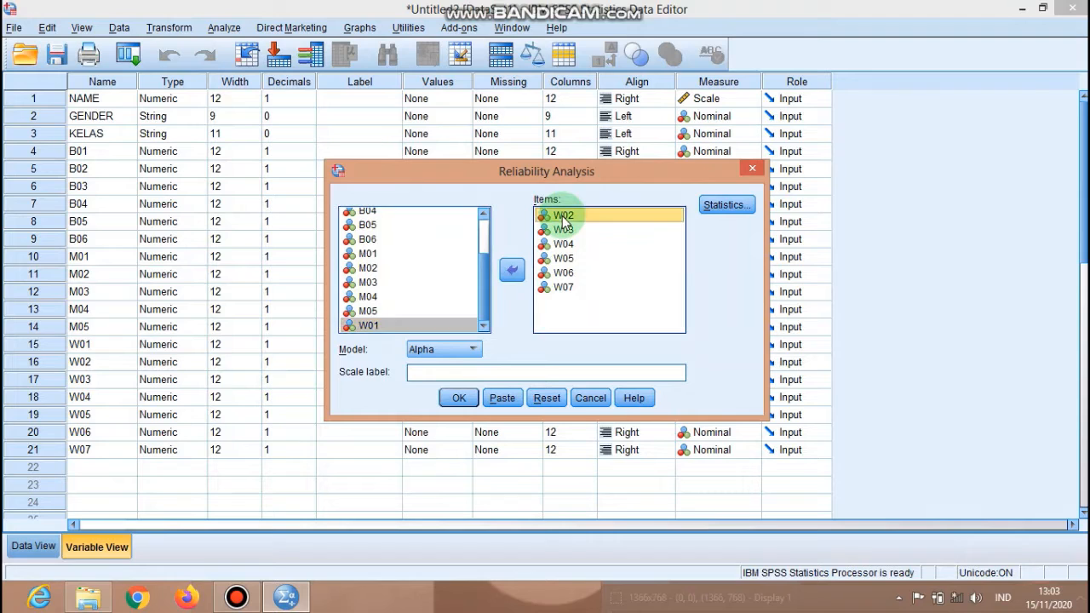
click(512, 270)
click(553, 217)
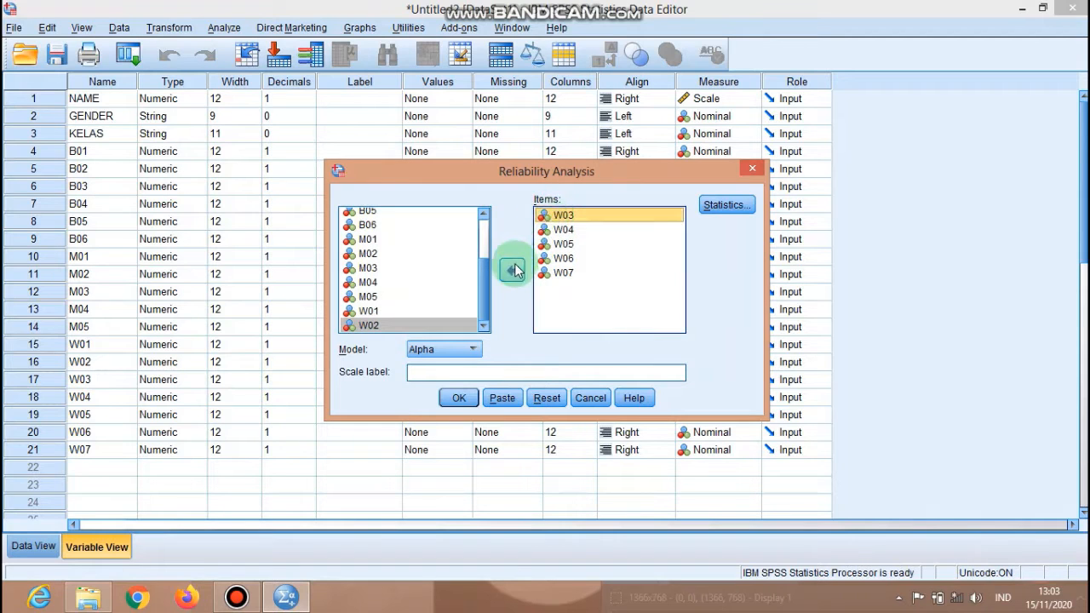
click(512, 270)
click(549, 219)
click(512, 270)
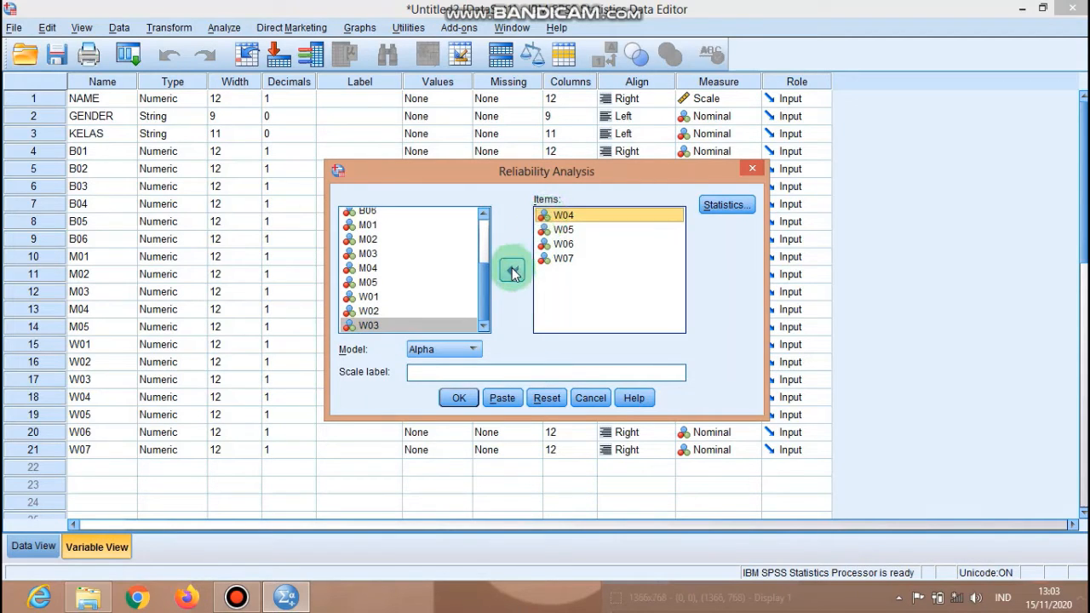
click(553, 219)
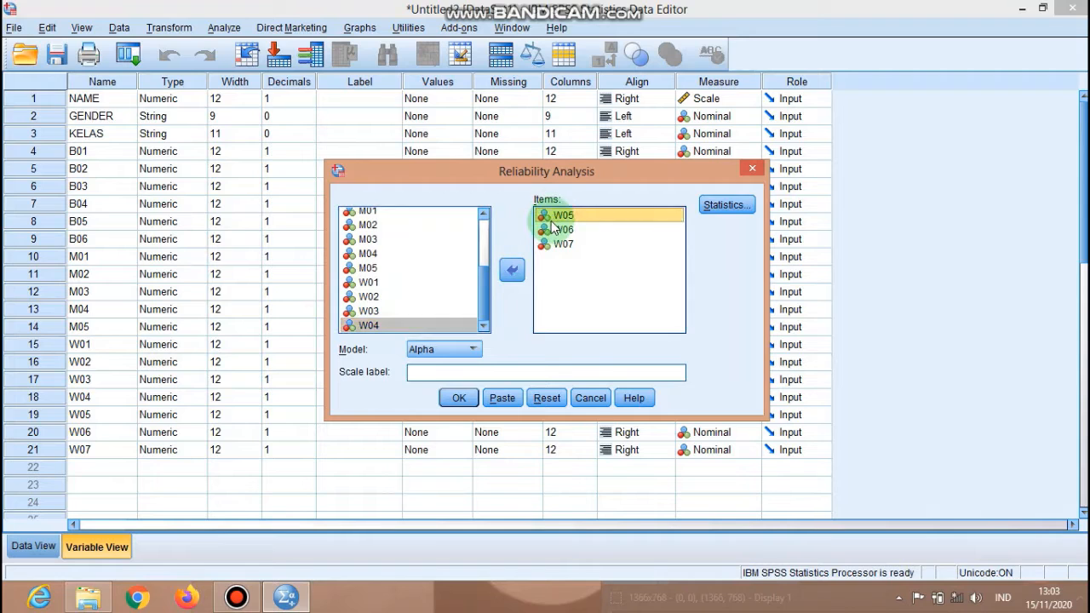
click(512, 270)
click(545, 219)
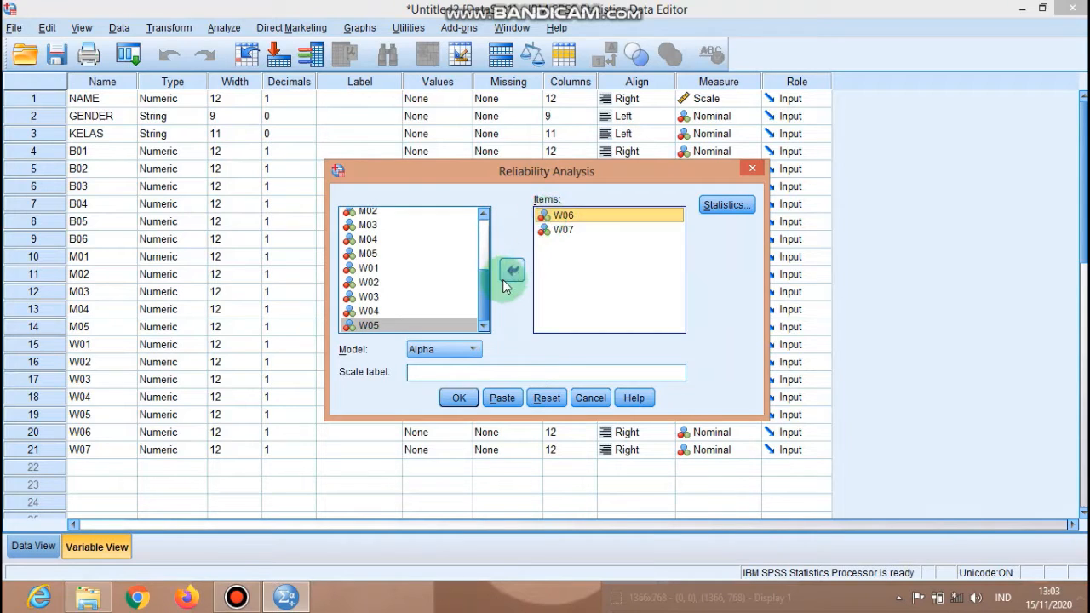
click(512, 270)
click(549, 220)
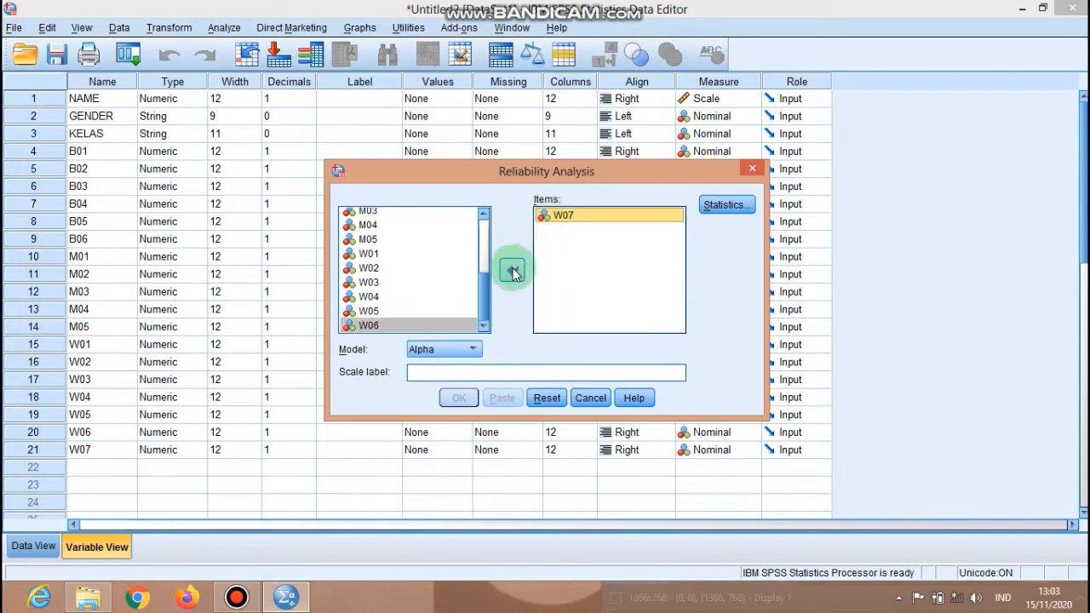
click(511, 270)
Add the variables B01 through B06 to the item list of the Reliability Analysis
drag(483, 253, 481, 230)
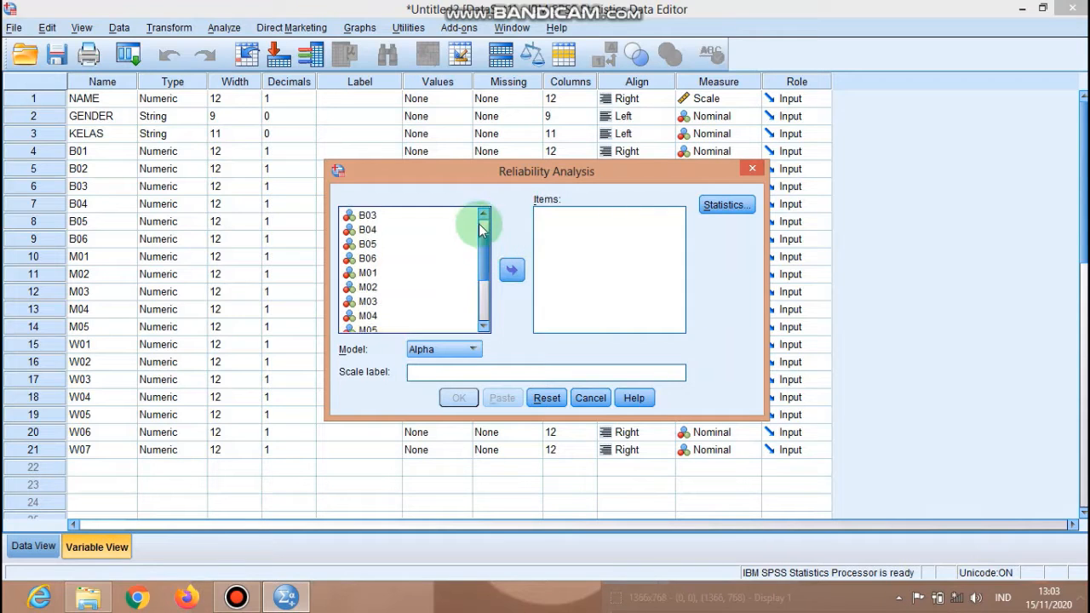
click(407, 229)
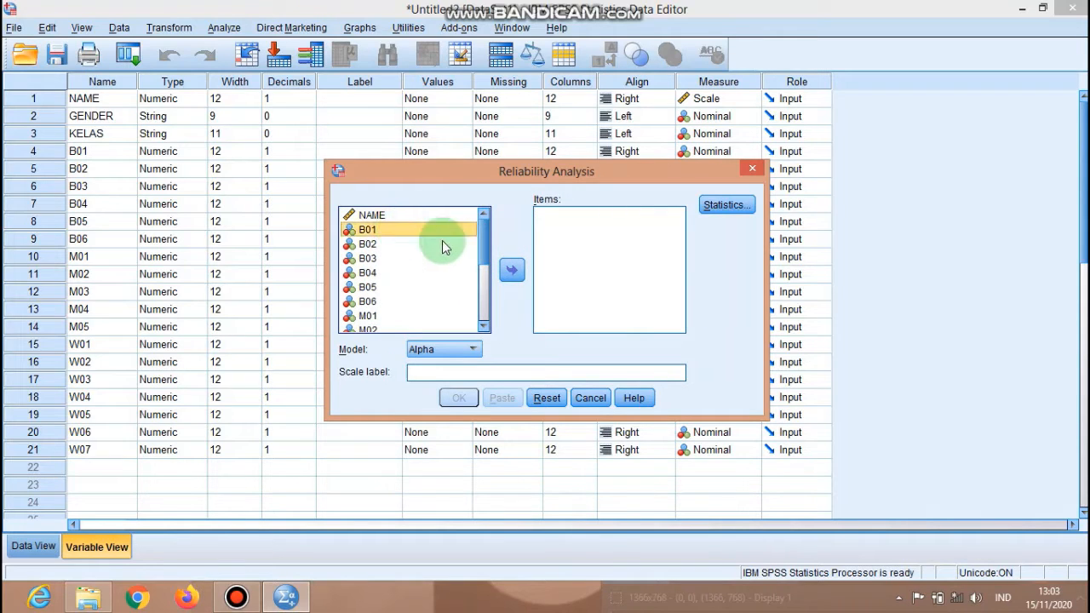
click(512, 271)
click(397, 229)
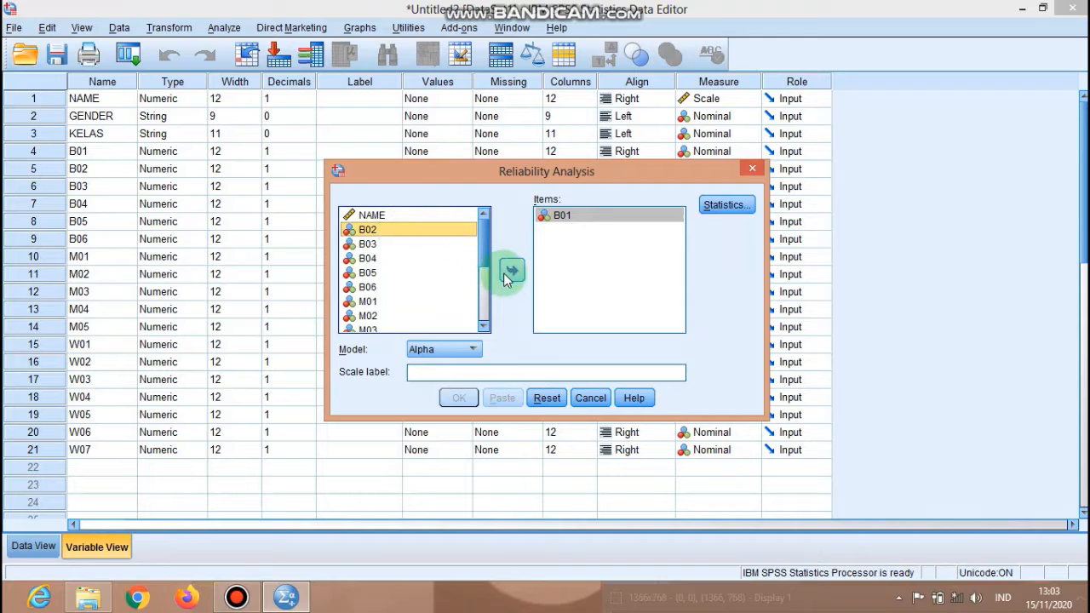
click(511, 271)
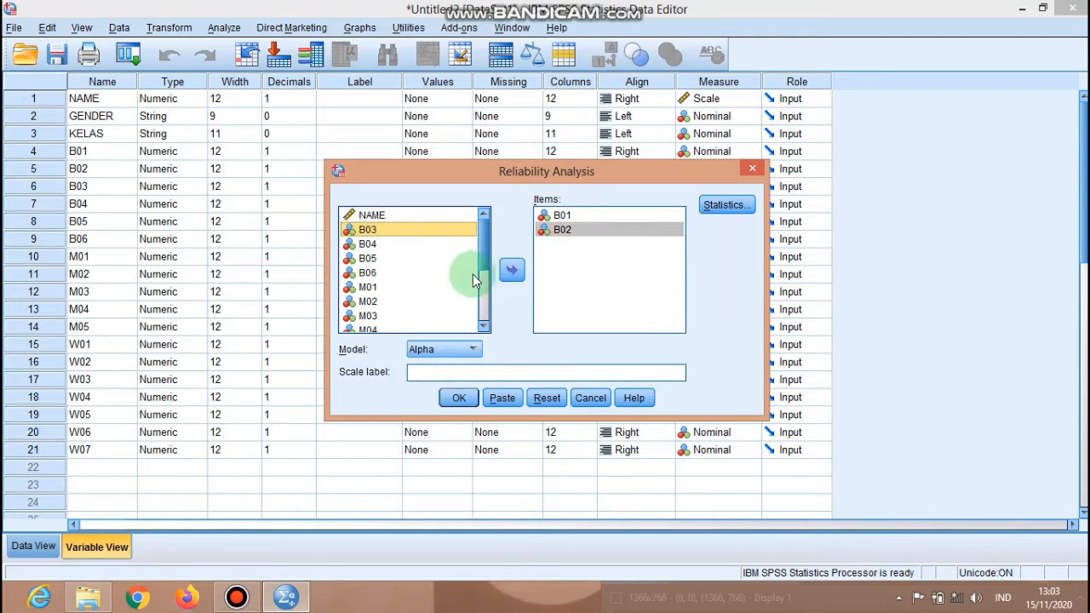
click(511, 270)
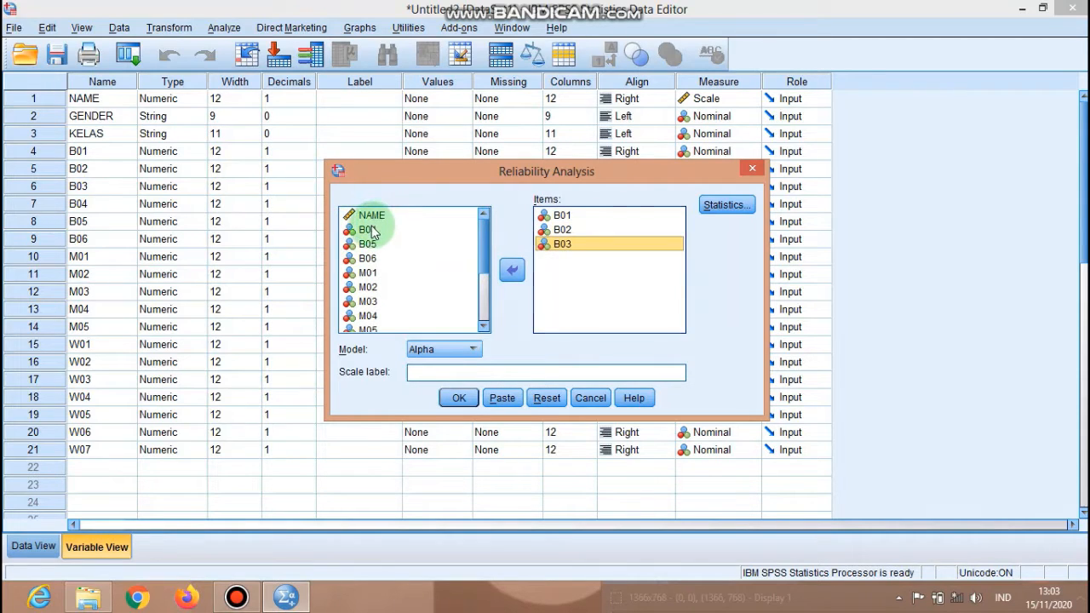
click(372, 231)
click(511, 270)
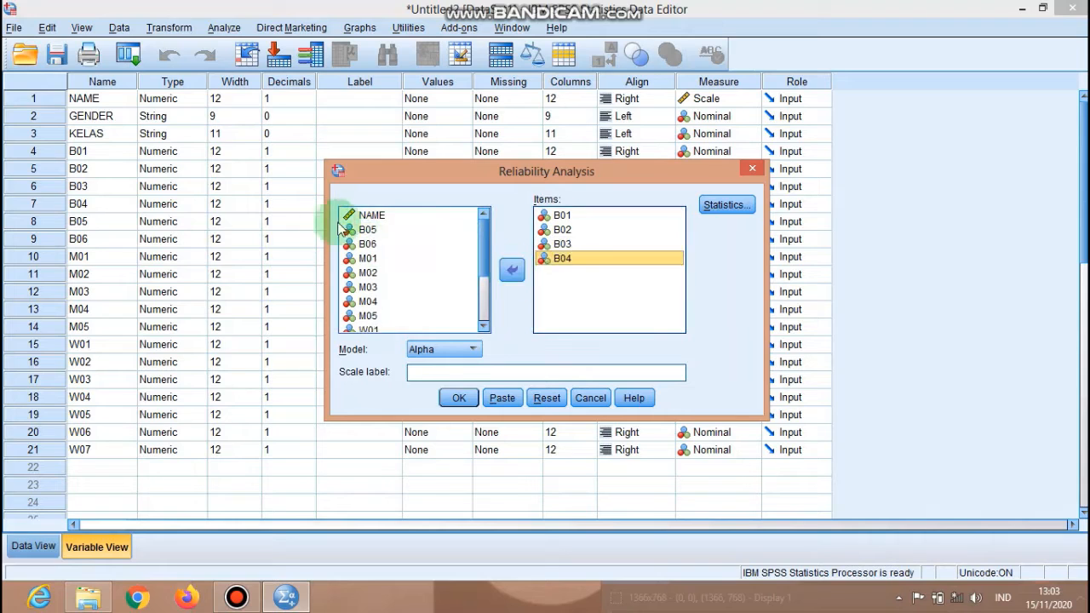
click(349, 230)
click(511, 270)
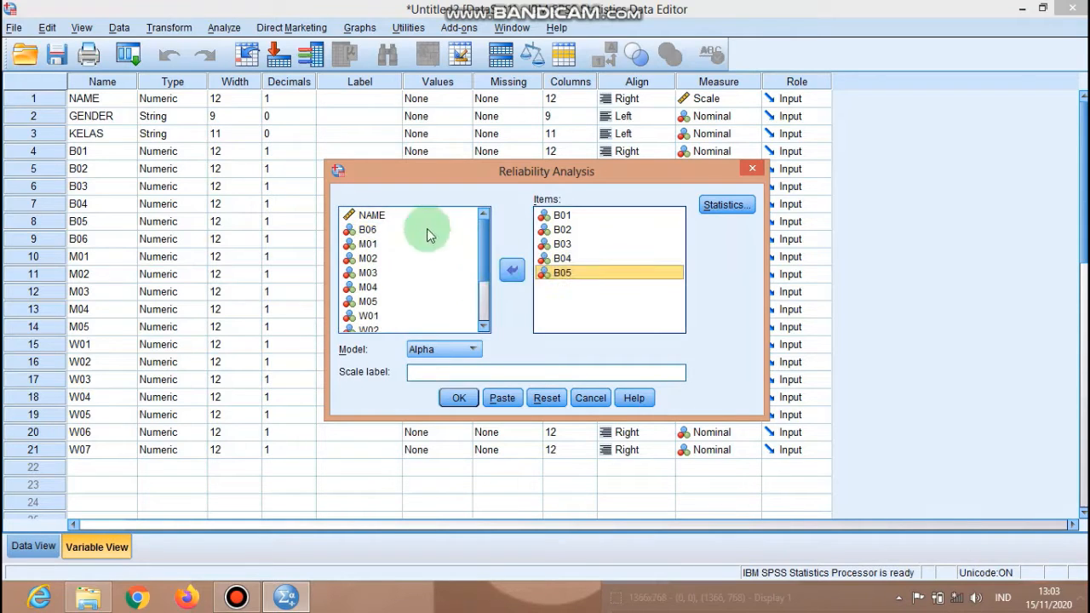
click(367, 230)
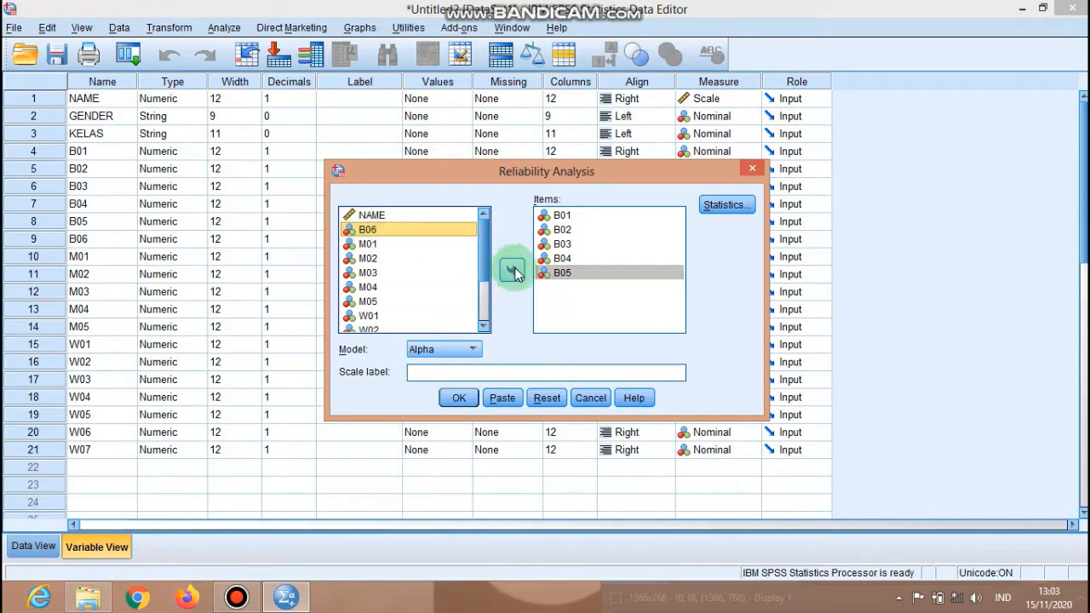
click(511, 270)
Run the Alpha reliability analysis of B01 to B06 with Scale if item deleted, review the output, and return to the data
click(714, 207)
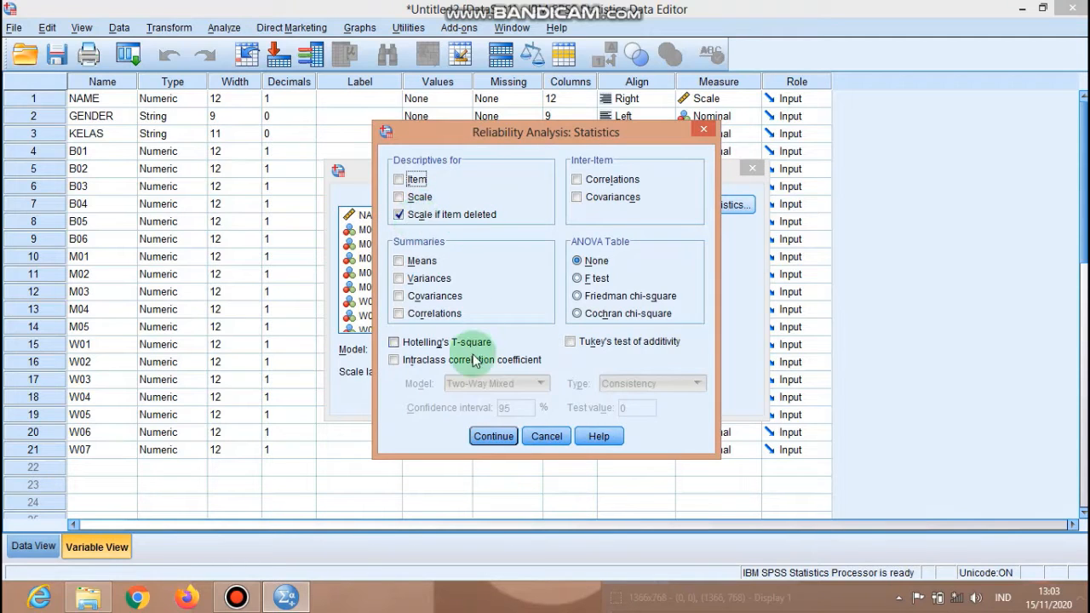
click(493, 436)
click(463, 402)
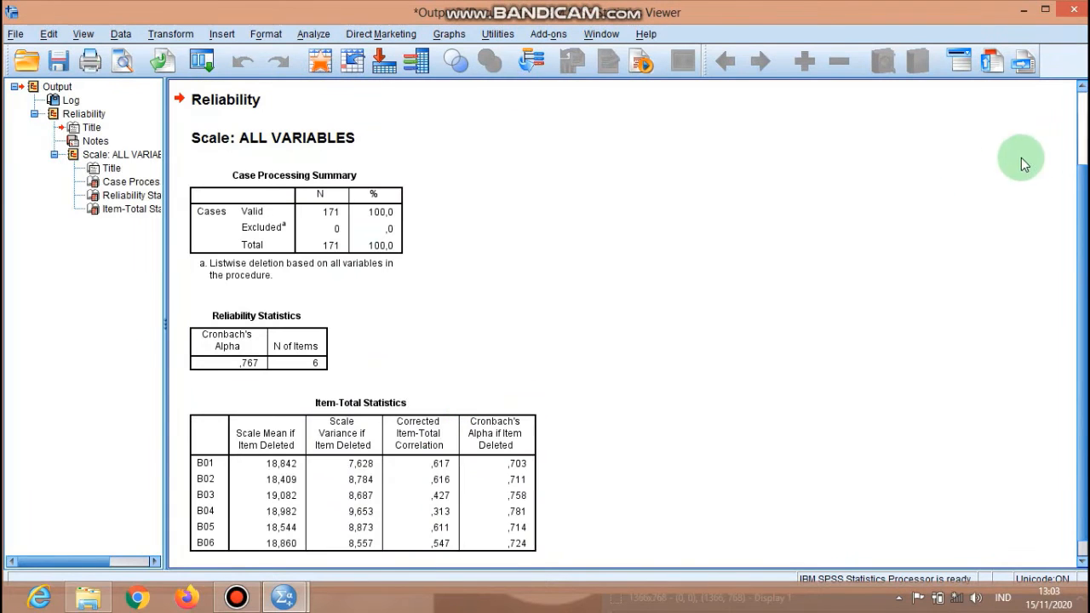
click(1084, 147)
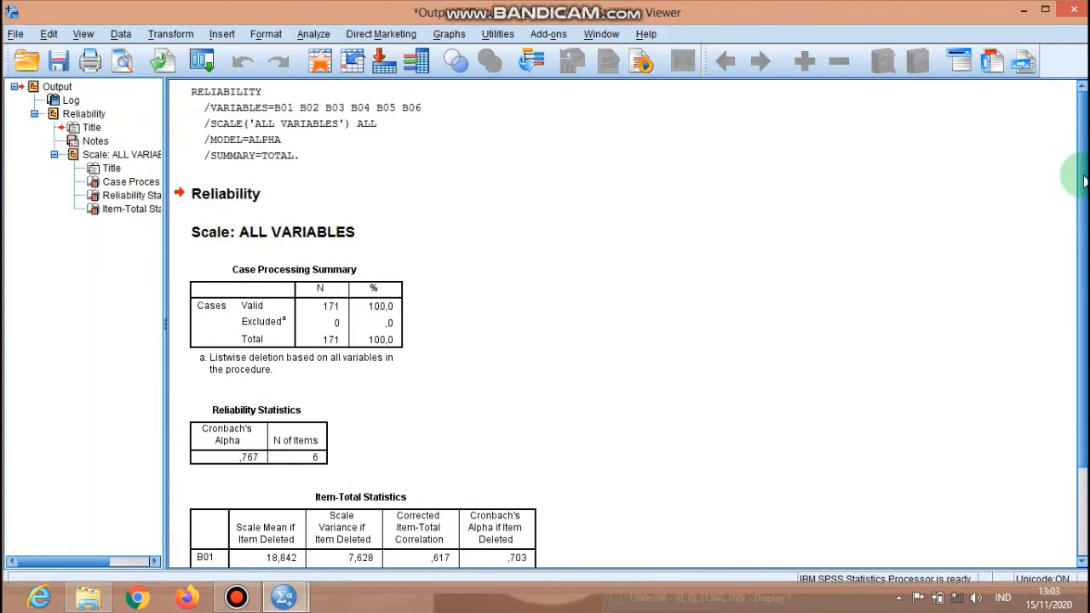
click(1023, 10)
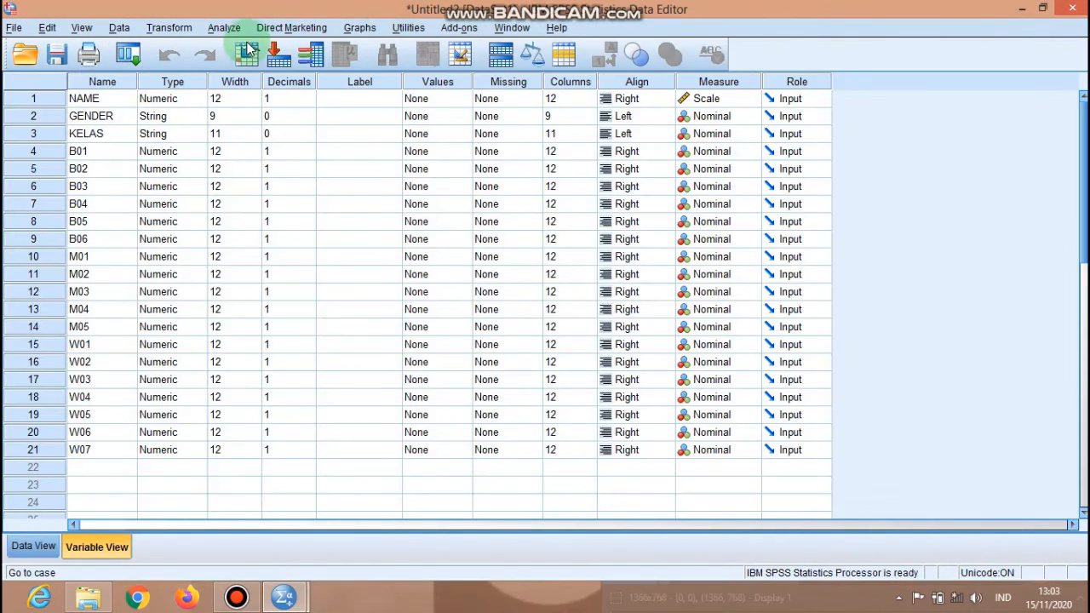
Reopen the Reliability Analysis and remove the items B01 through B06 from its item list
click(225, 28)
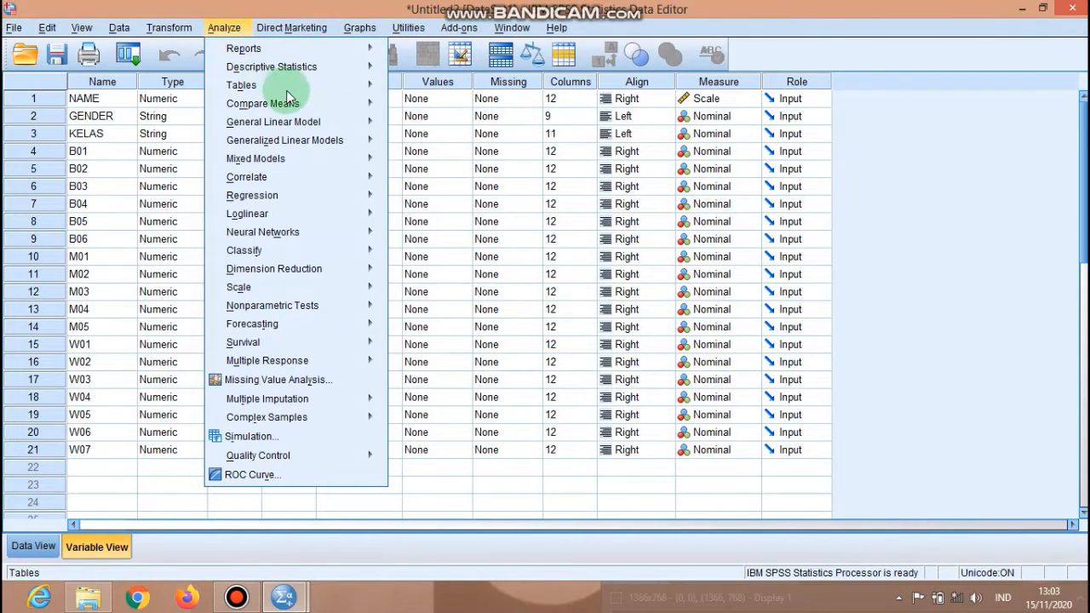
mouse_move(324, 292)
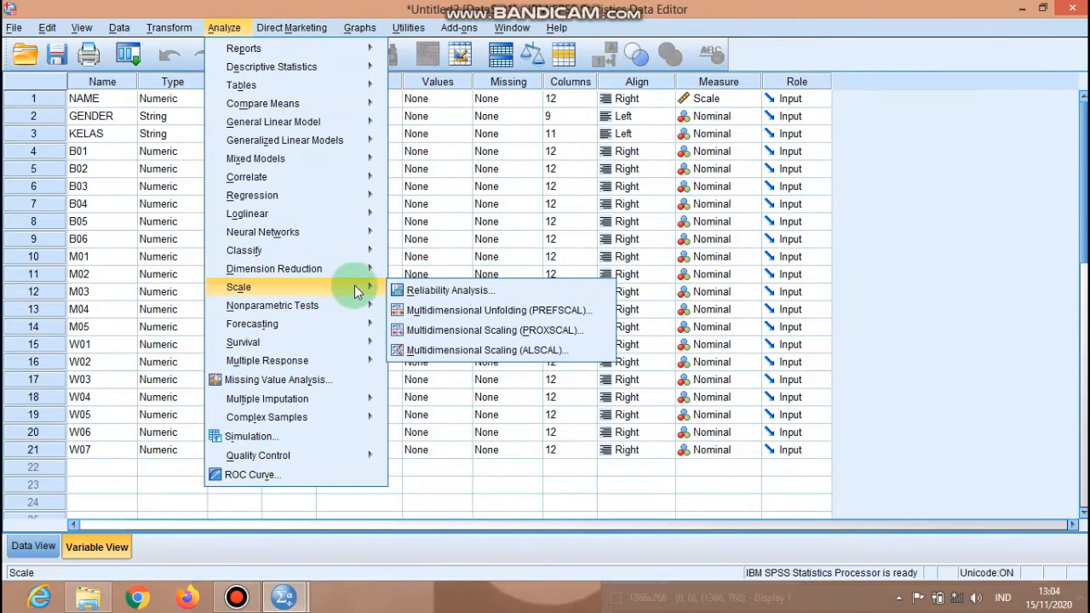
click(413, 291)
click(559, 215)
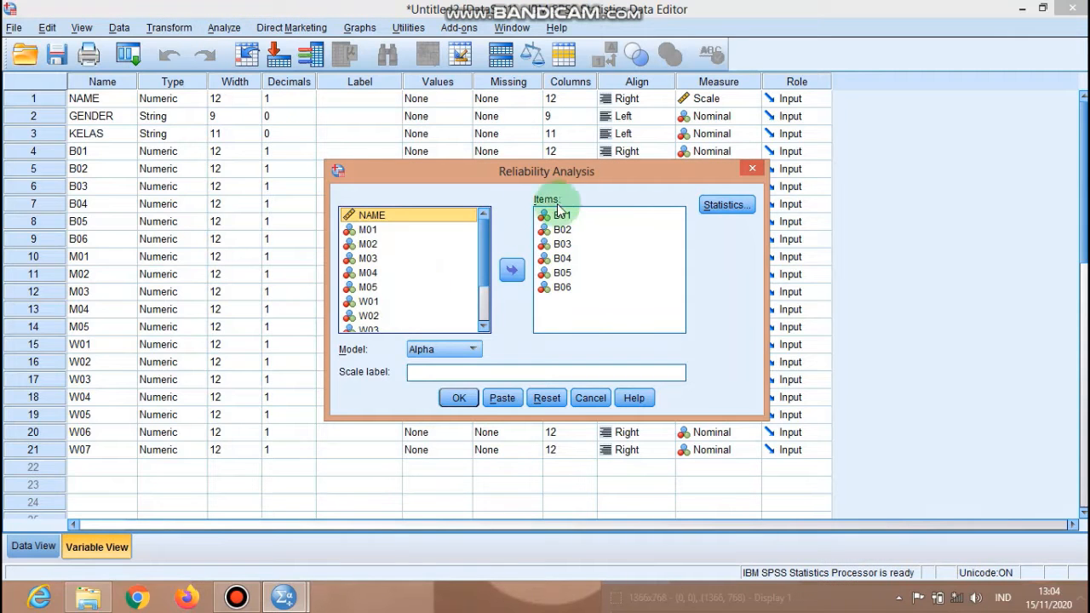
click(513, 270)
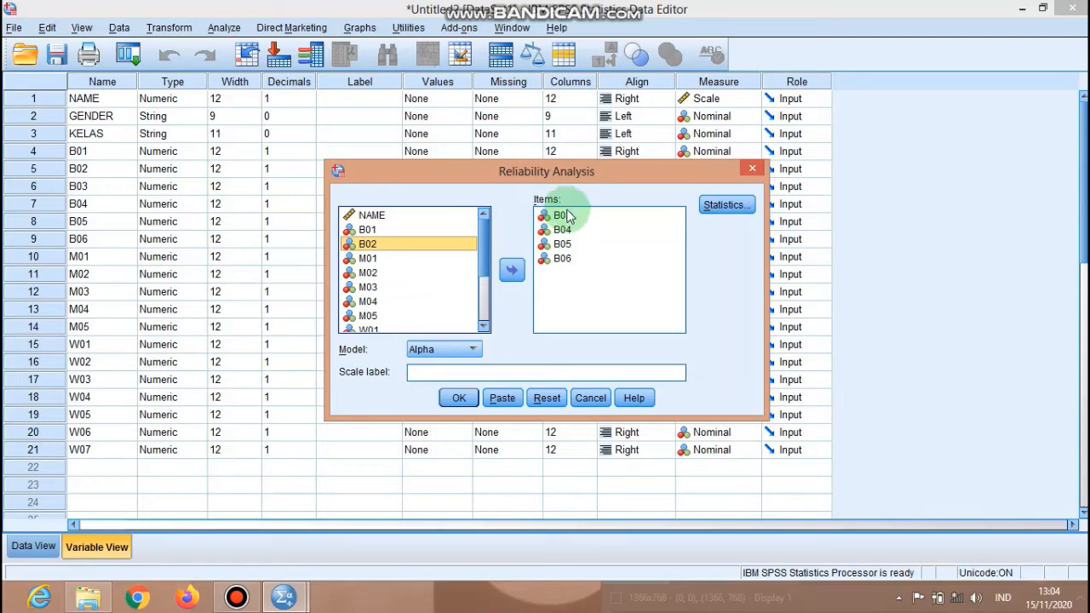
double_click(554, 214)
click(513, 271)
click(554, 214)
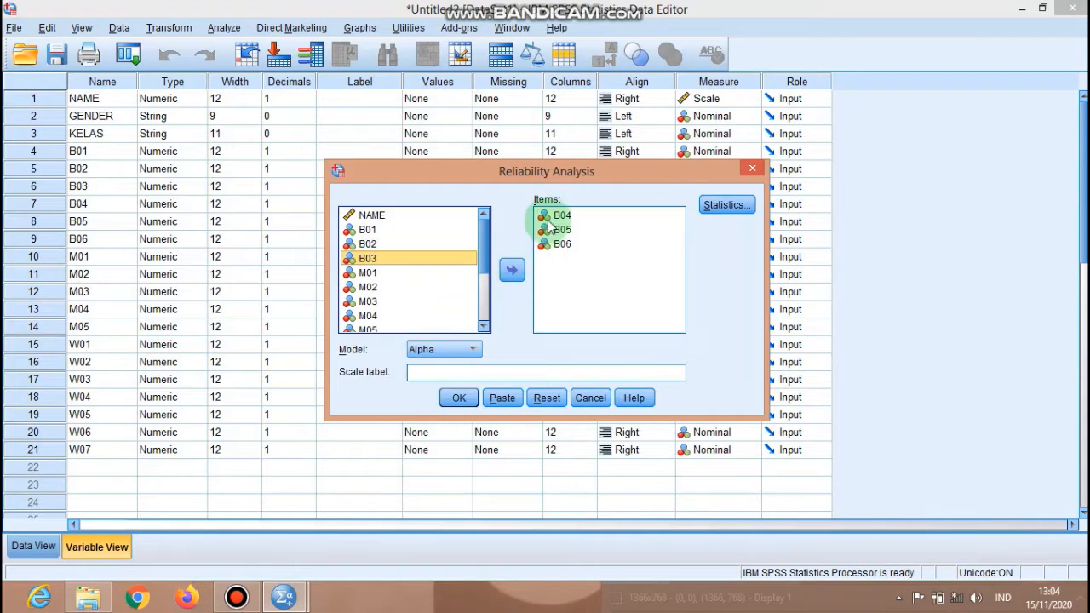
click(513, 269)
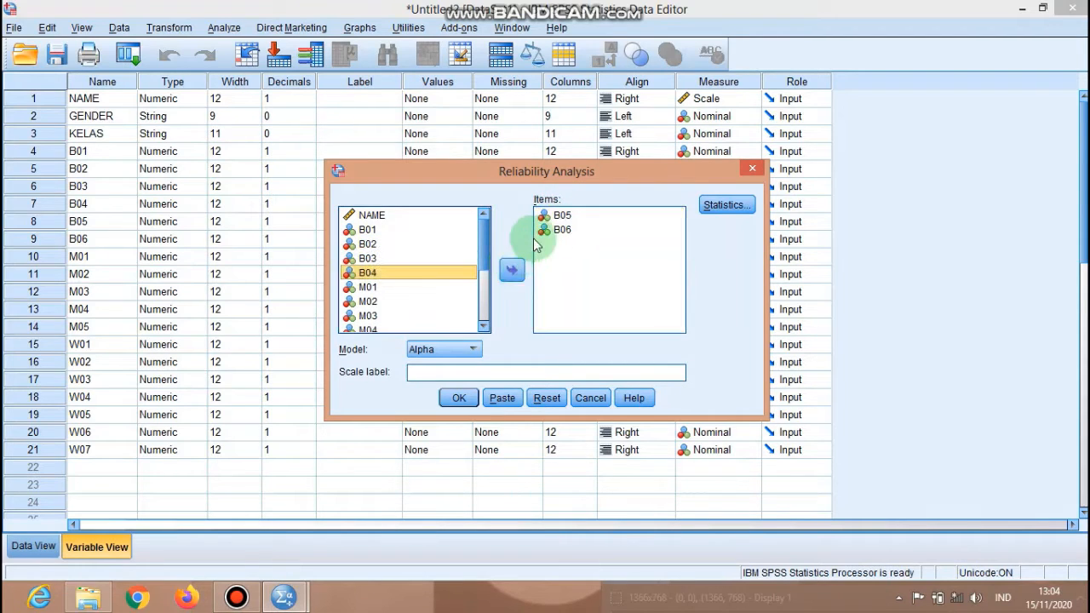
click(512, 266)
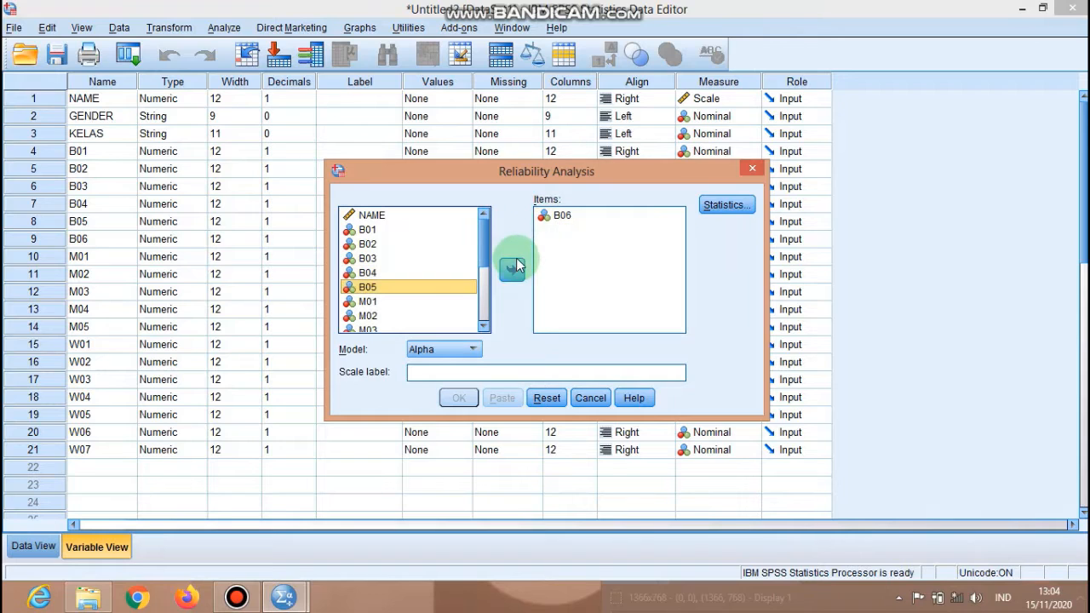
click(548, 216)
click(512, 268)
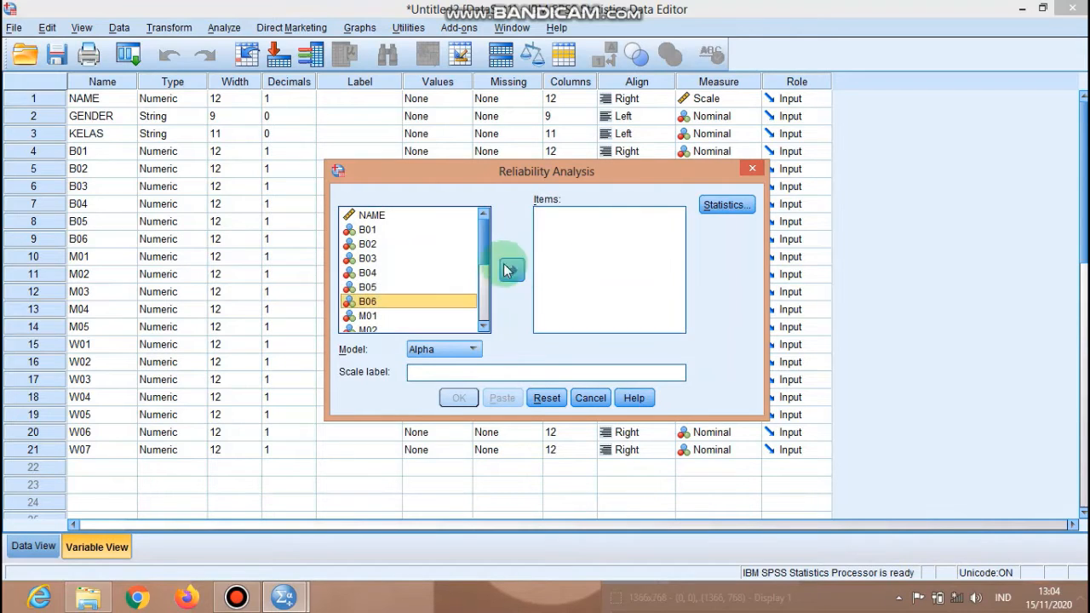
Add the variables M01 through M05 to the item list of the Reliability Analysis
scroll(481, 268, down, 1)
scroll(481, 268, down, 3)
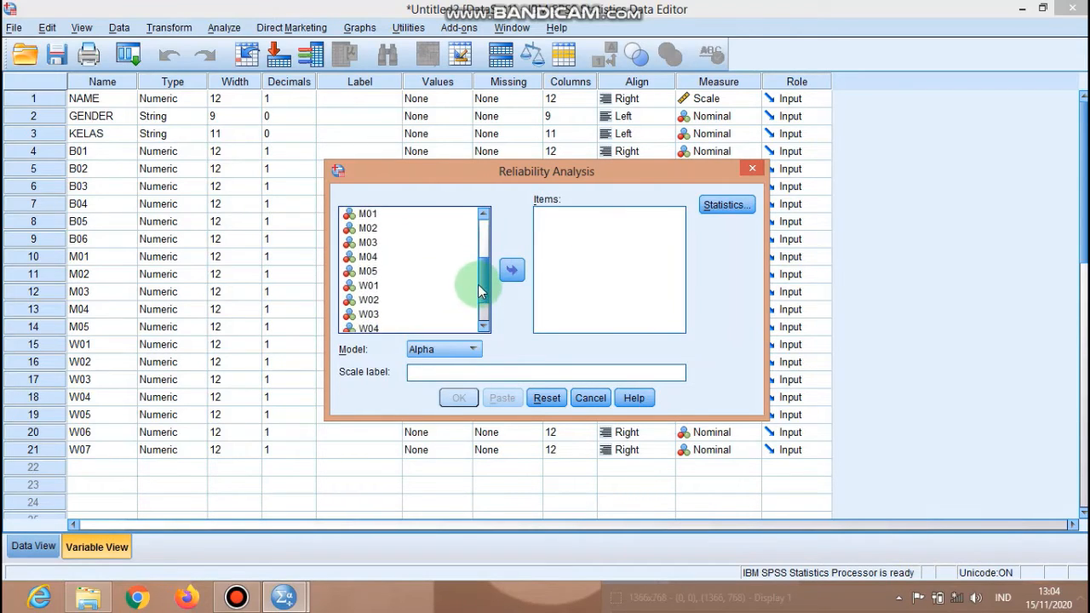
click(379, 214)
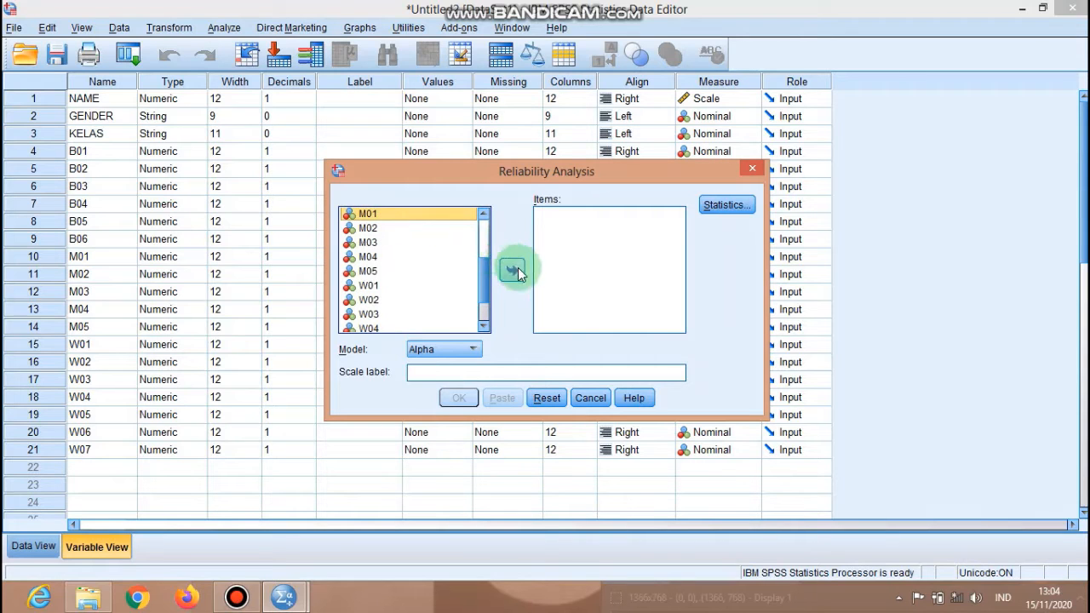
click(516, 268)
click(365, 214)
click(521, 270)
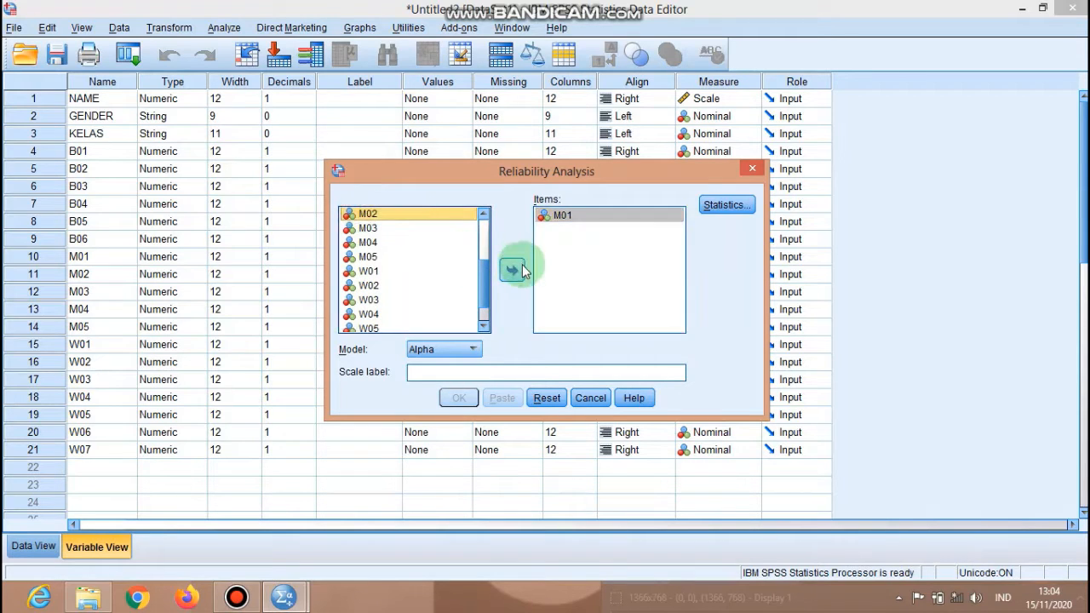
click(377, 213)
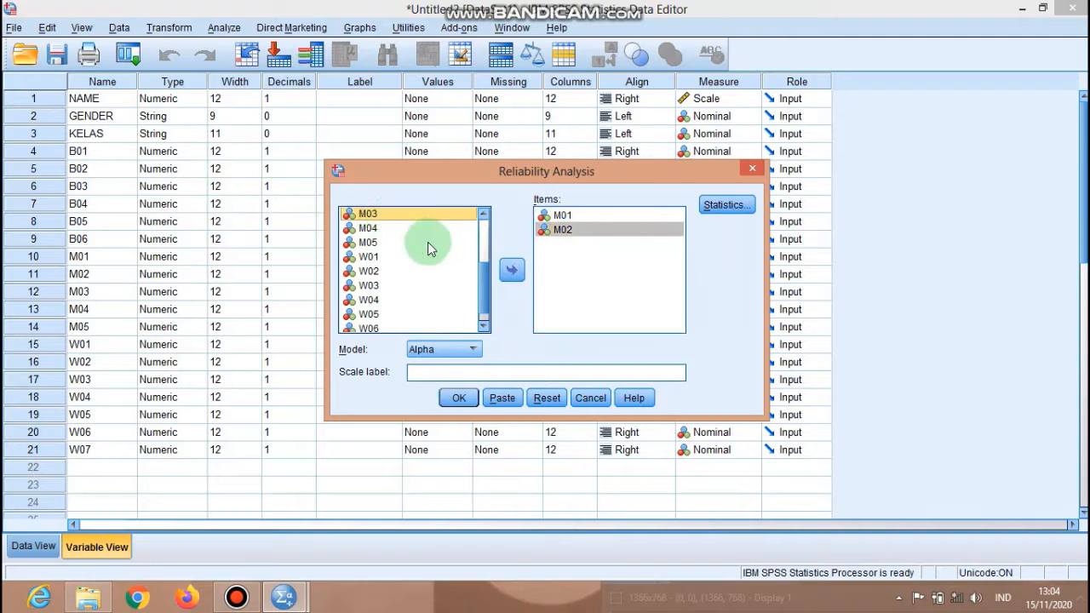
click(514, 271)
click(362, 214)
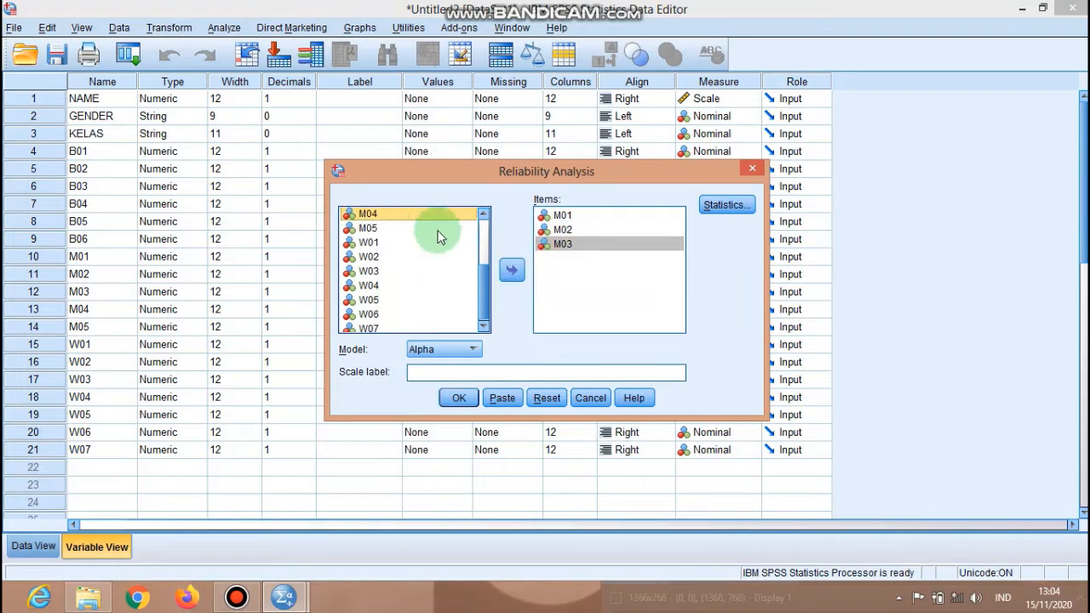
click(511, 271)
click(362, 215)
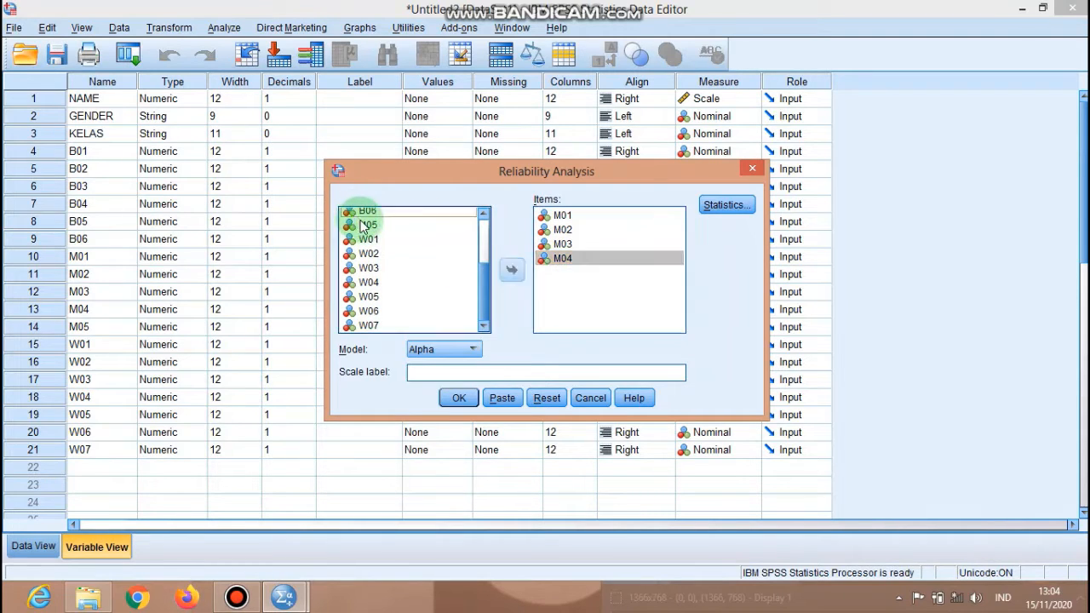
click(511, 270)
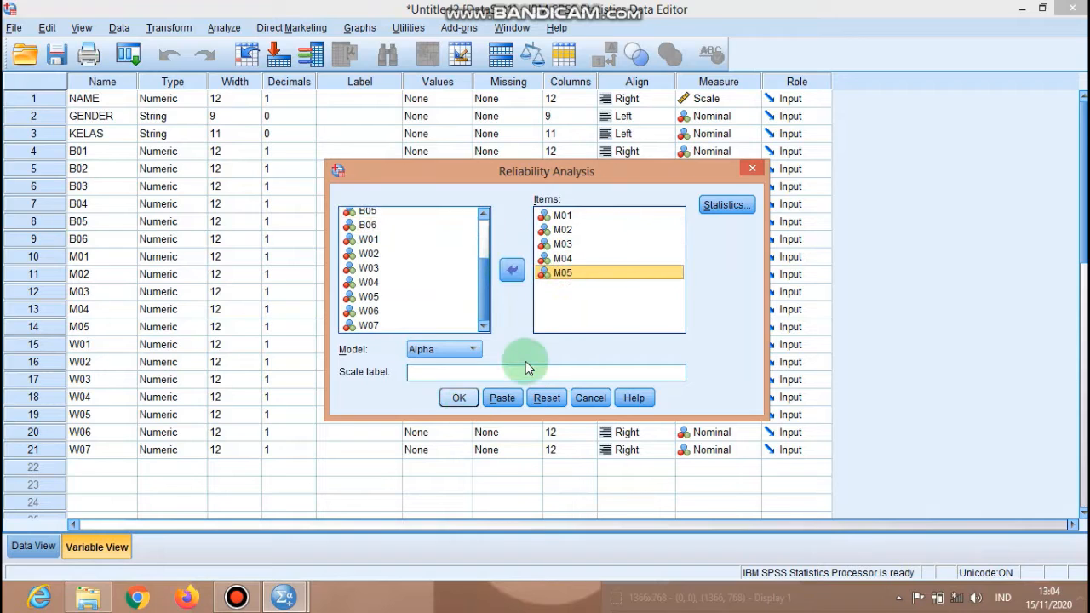
Run the Alpha reliability analysis of M01 to M05 with Scale if item deleted, view the output, and return to the data
click(723, 205)
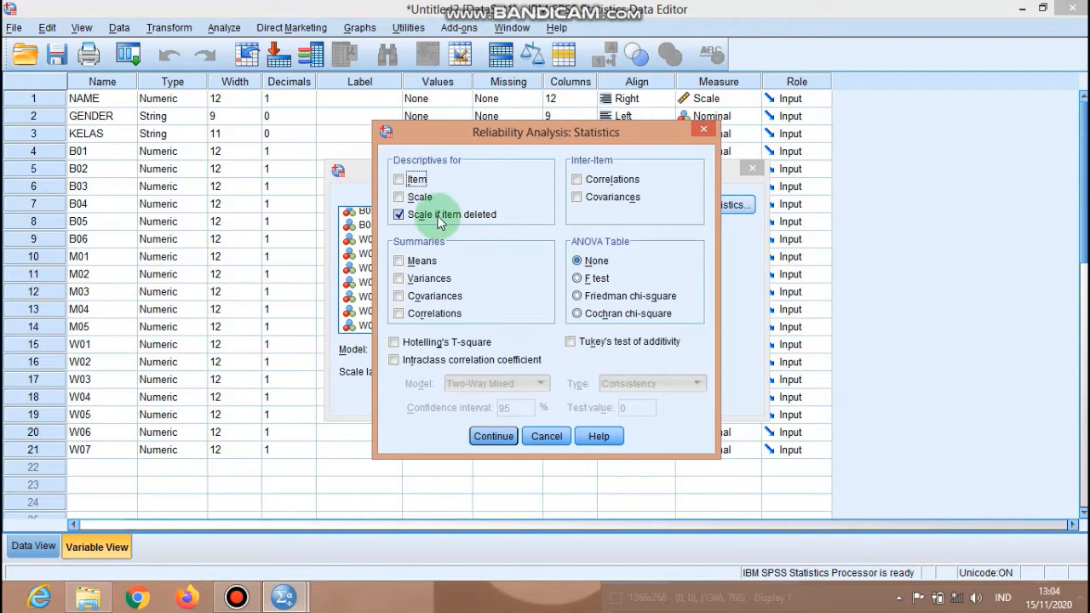
click(496, 437)
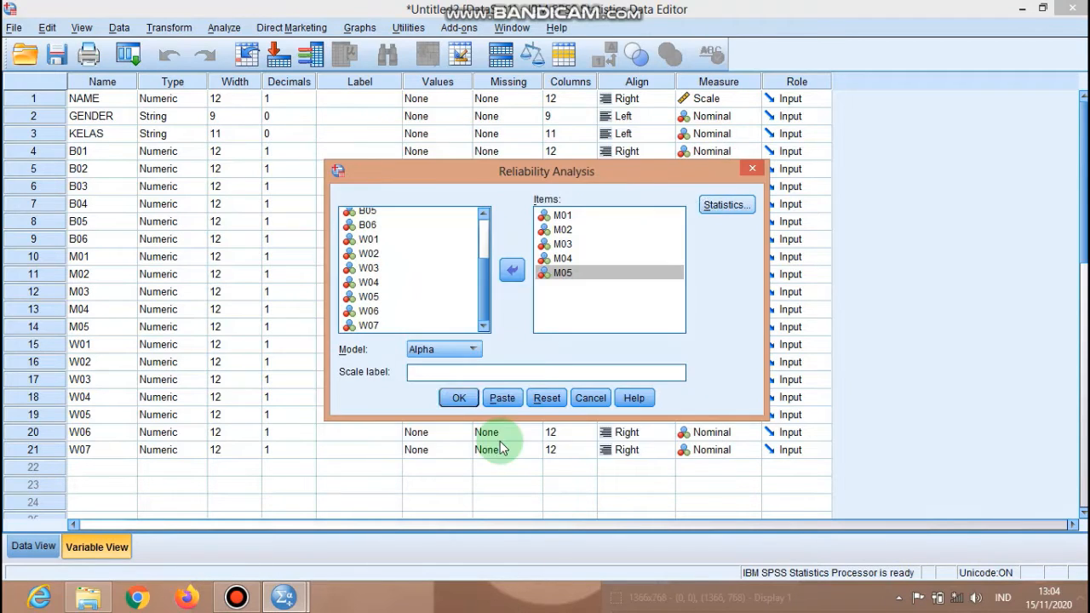
click(474, 404)
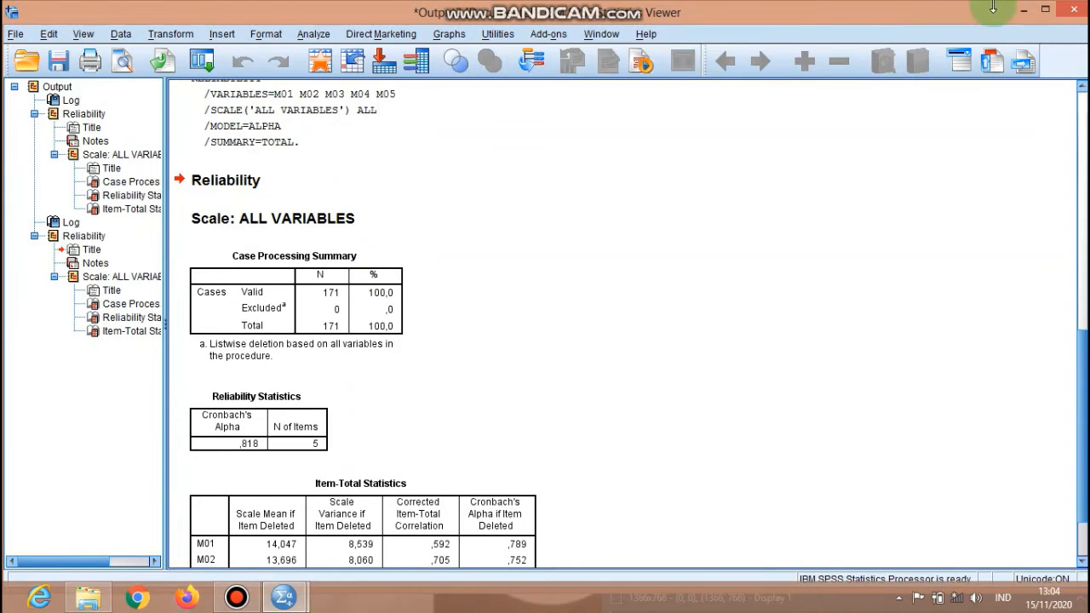
click(1021, 14)
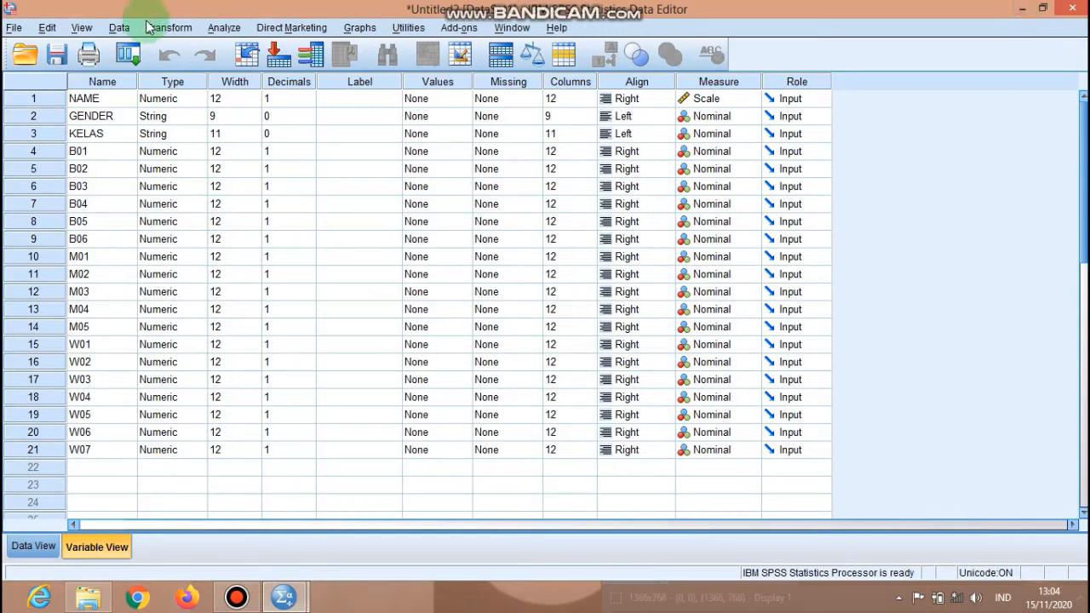
Reopen the Reliability Analysis and remove the items M01 through M05 from its item list
click(222, 29)
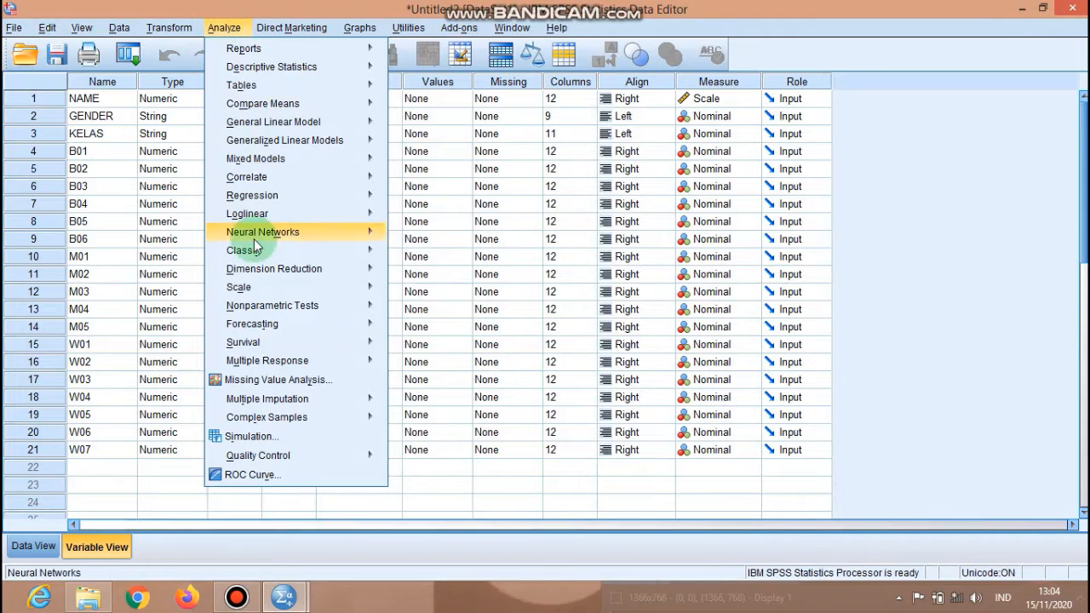
mouse_move(356, 294)
click(401, 290)
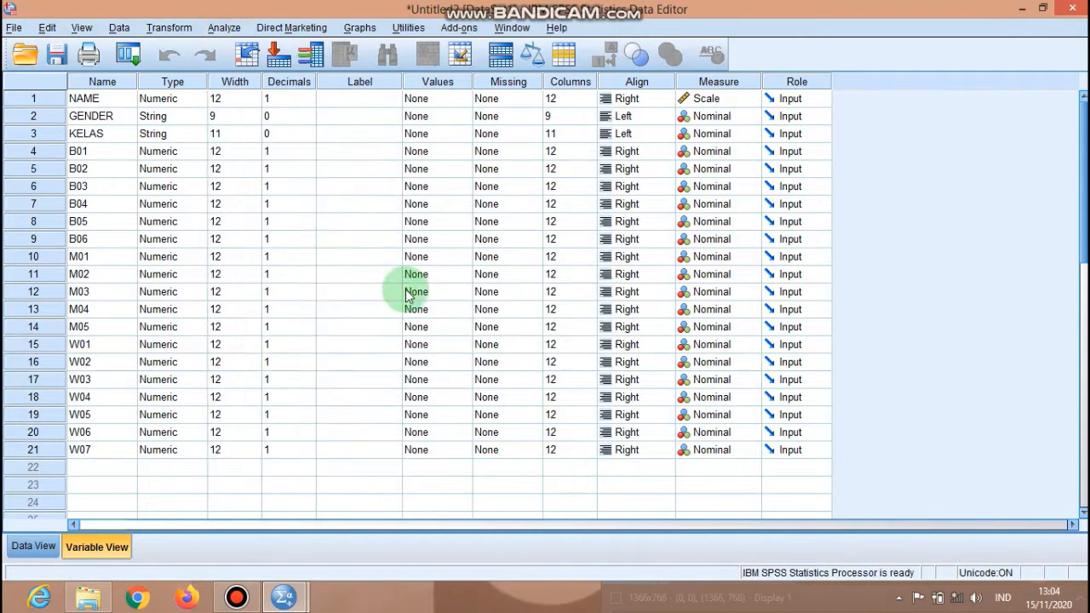
click(557, 216)
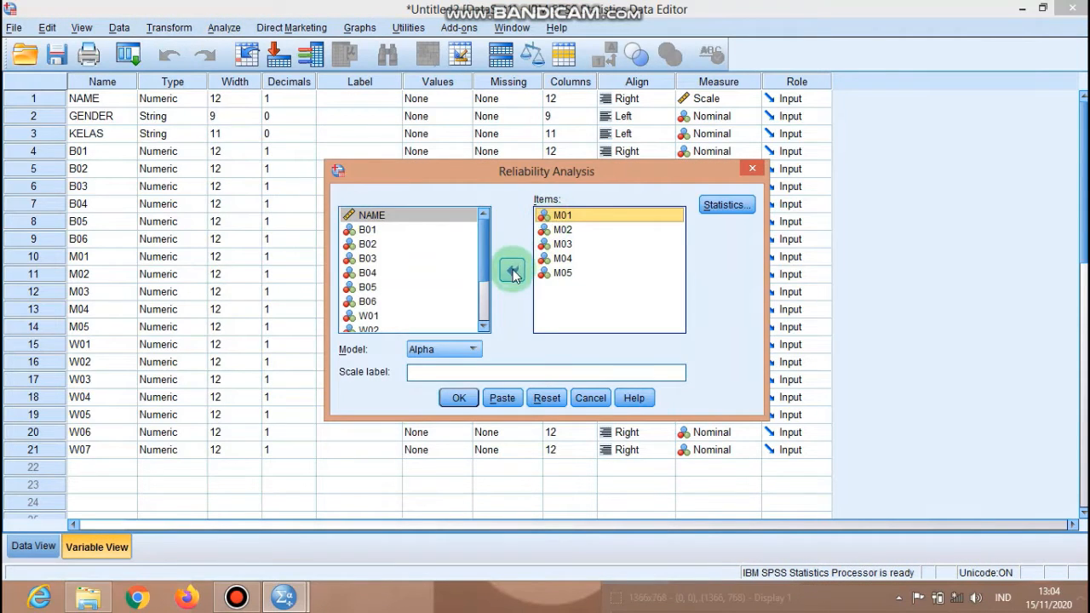
click(512, 270)
click(555, 215)
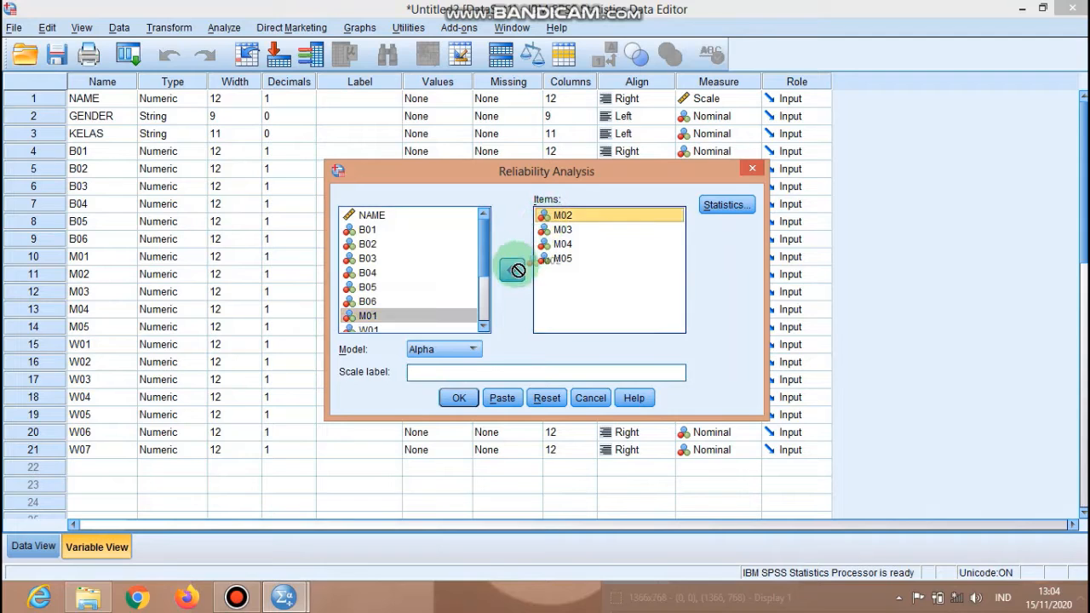
click(512, 270)
click(555, 216)
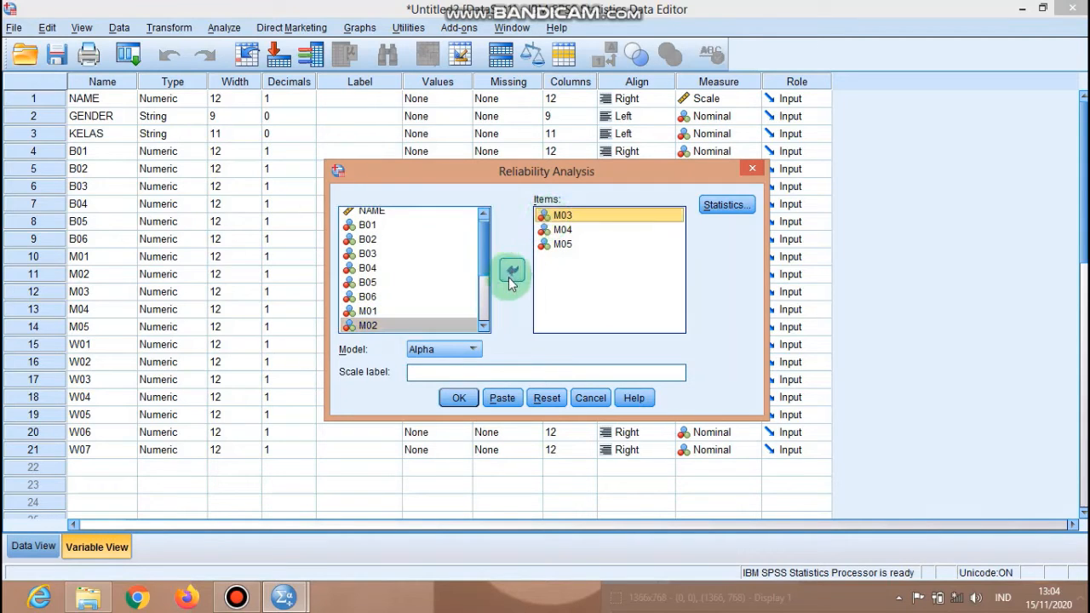
click(512, 270)
click(555, 216)
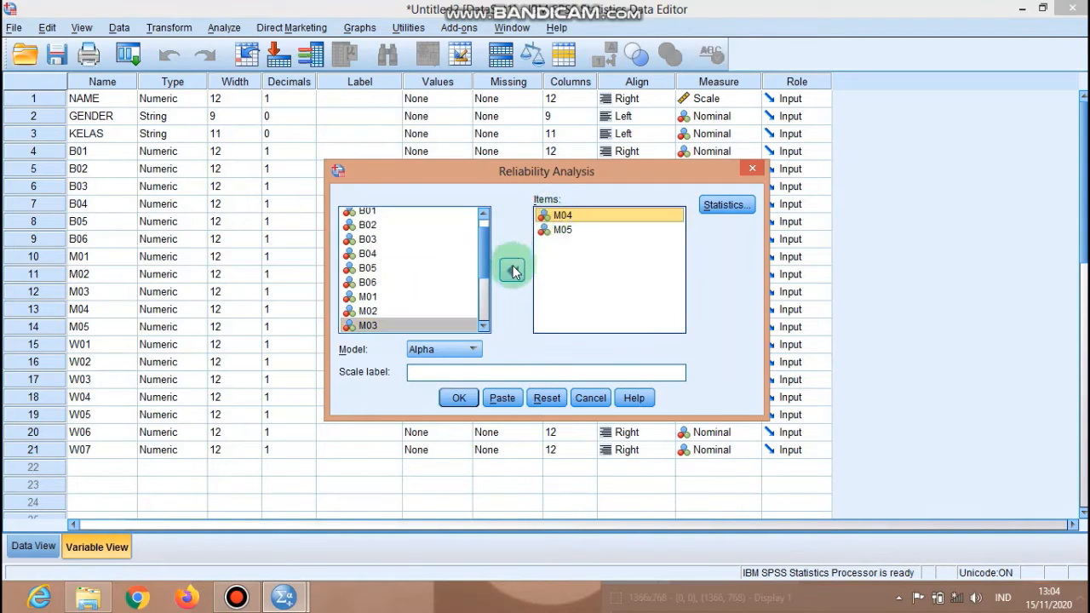
click(512, 270)
click(560, 218)
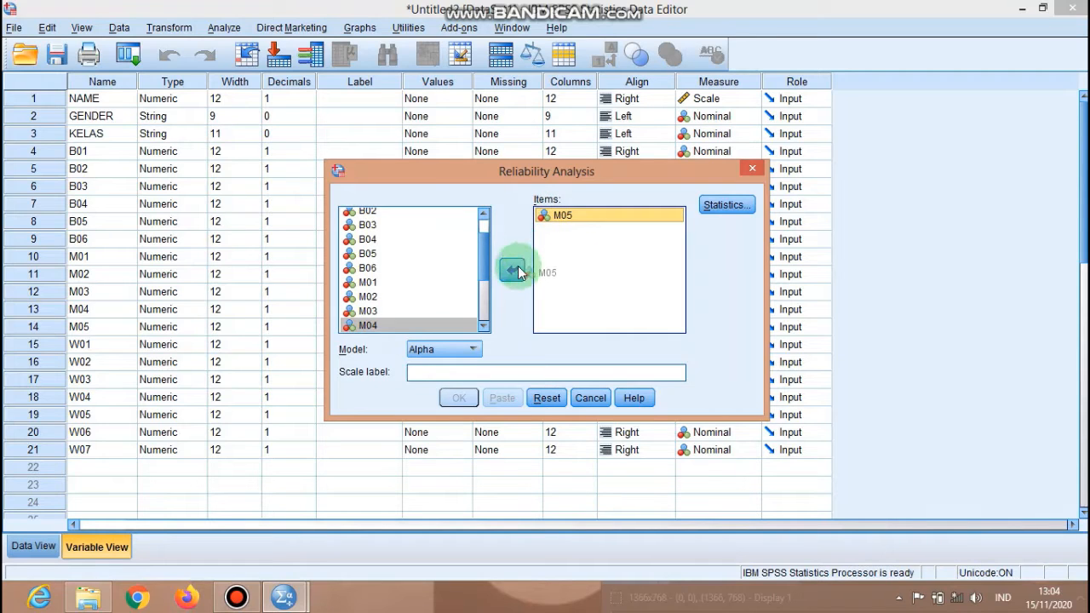
click(512, 270)
Add the variables W01 through W07 to the item list of the Reliability Analysis
drag(483, 258, 488, 309)
click(395, 240)
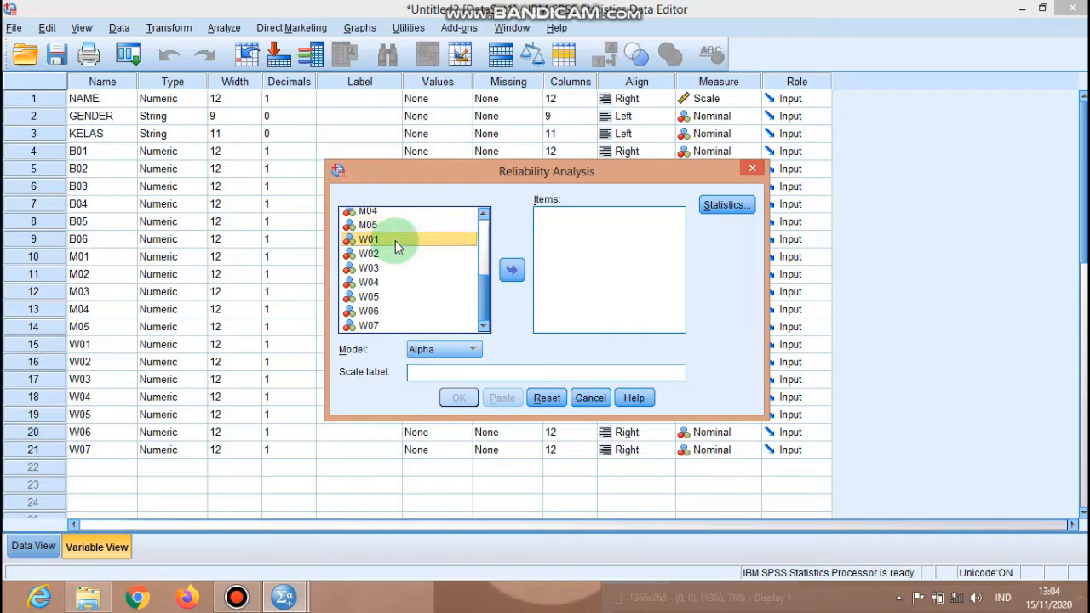
click(511, 272)
click(368, 254)
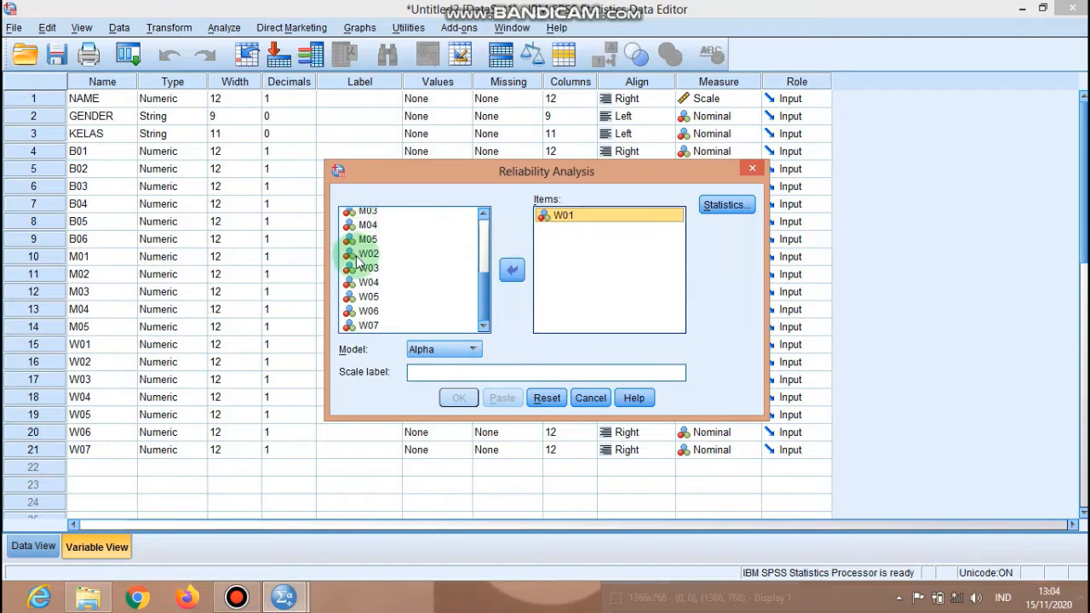
click(512, 273)
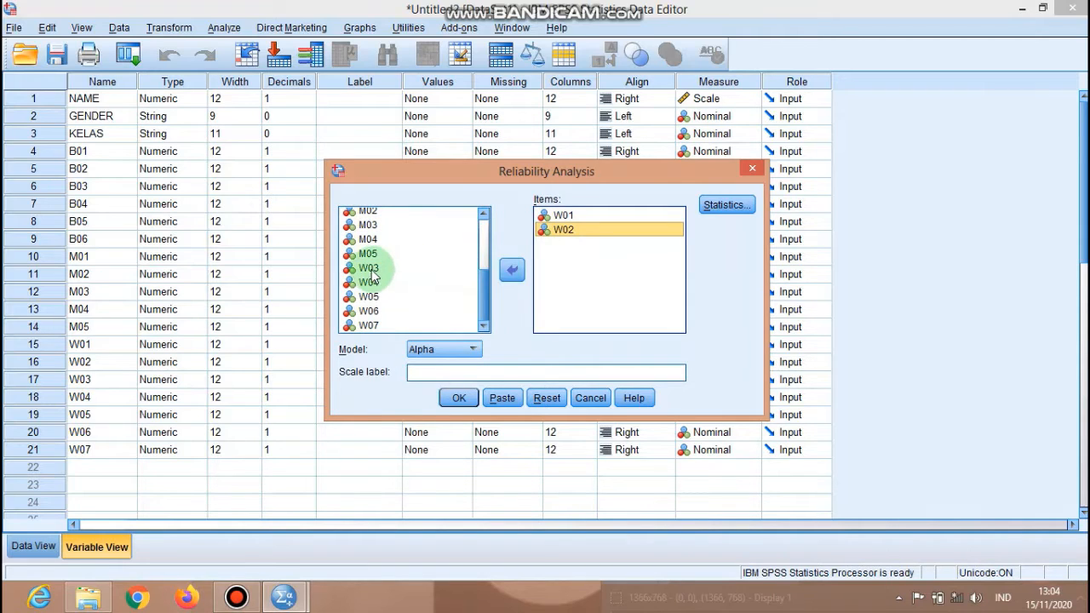
click(368, 268)
click(505, 276)
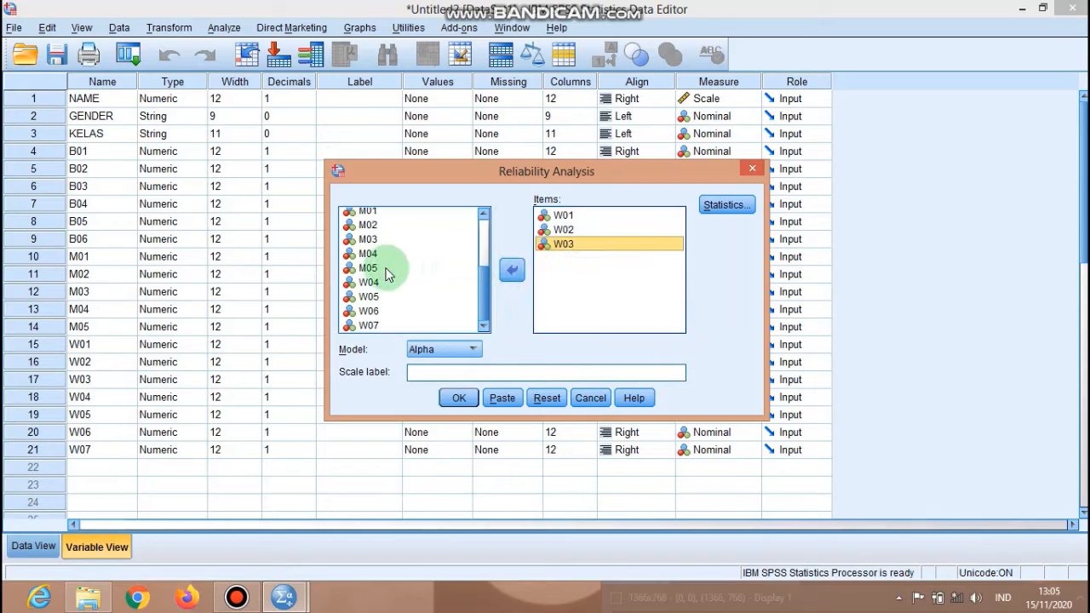
click(387, 282)
click(512, 269)
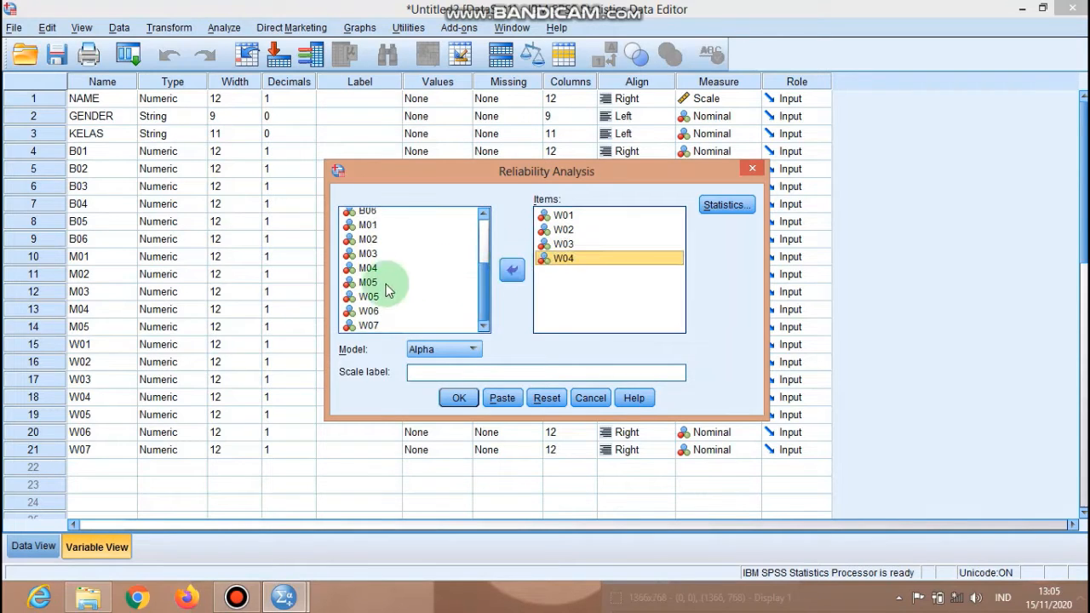
click(383, 297)
click(510, 272)
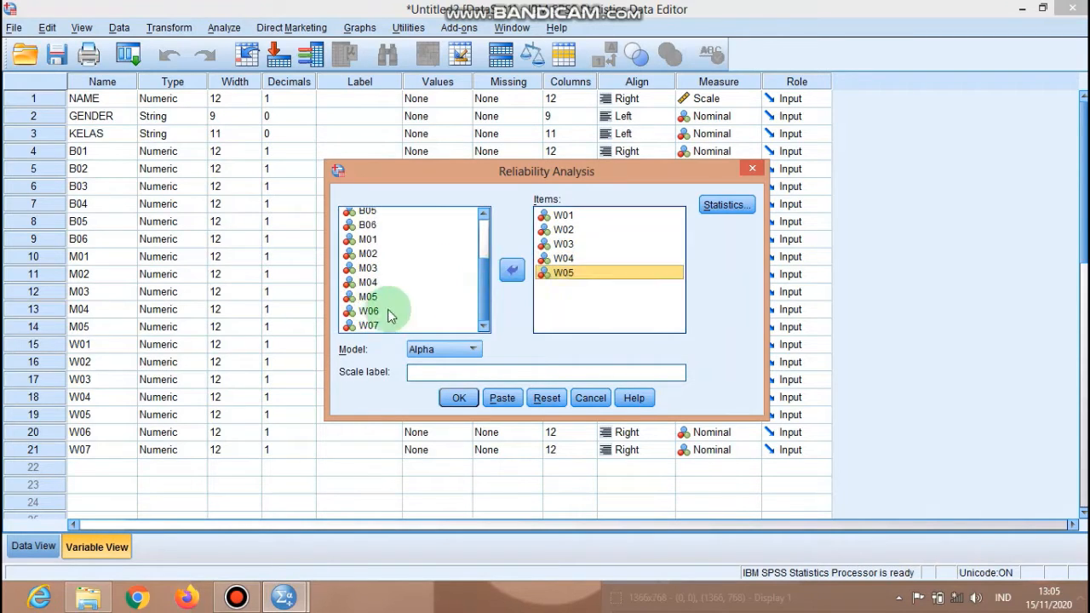
click(373, 311)
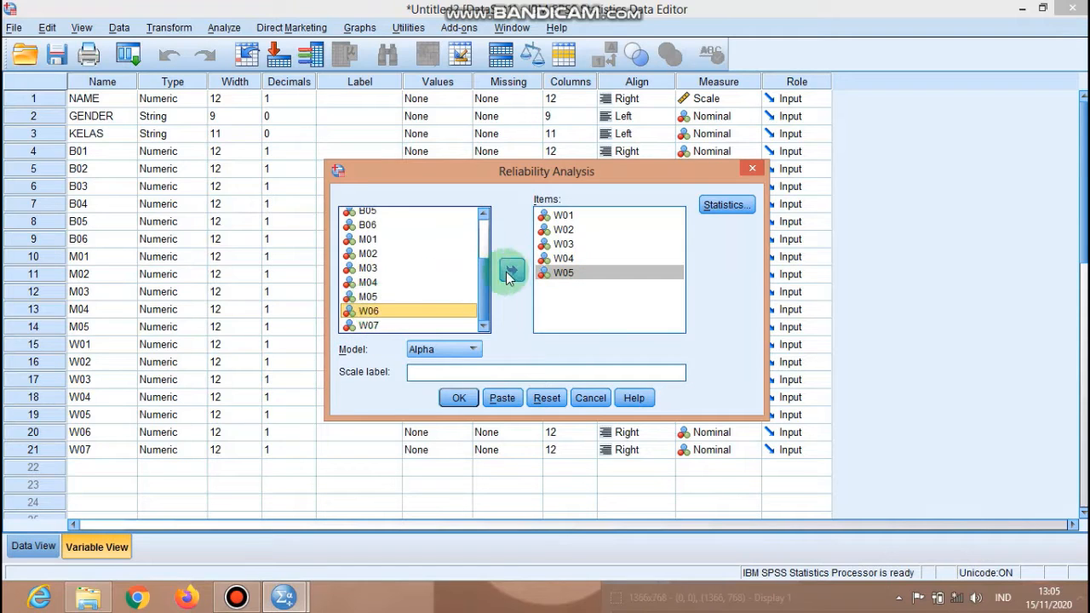
click(508, 269)
click(373, 328)
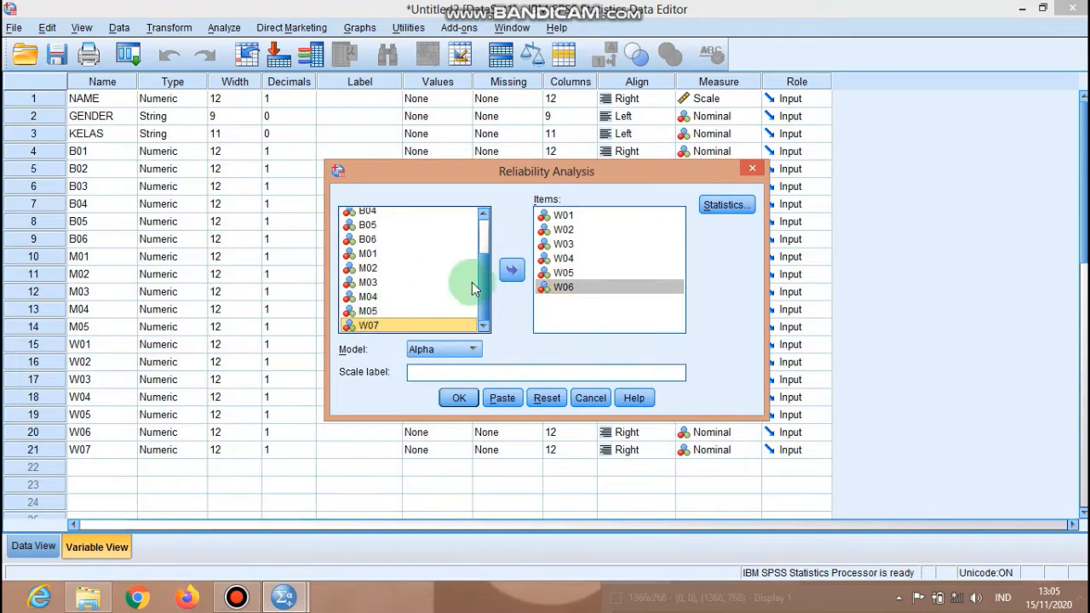
click(511, 269)
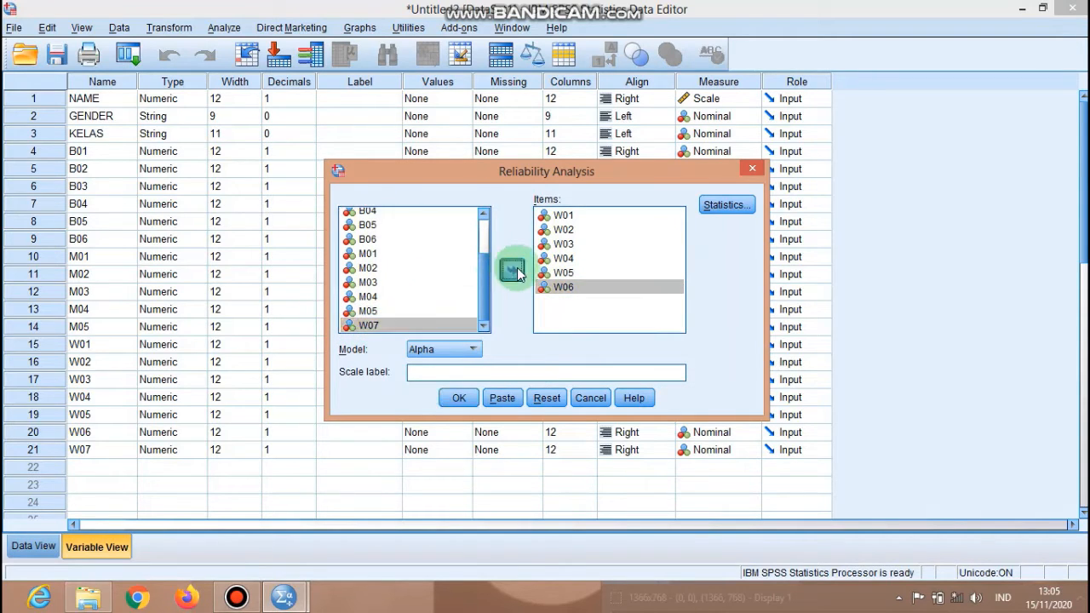
Run the Alpha reliability analysis of W01 to W07 with Scale if item deleted and view its output
click(712, 206)
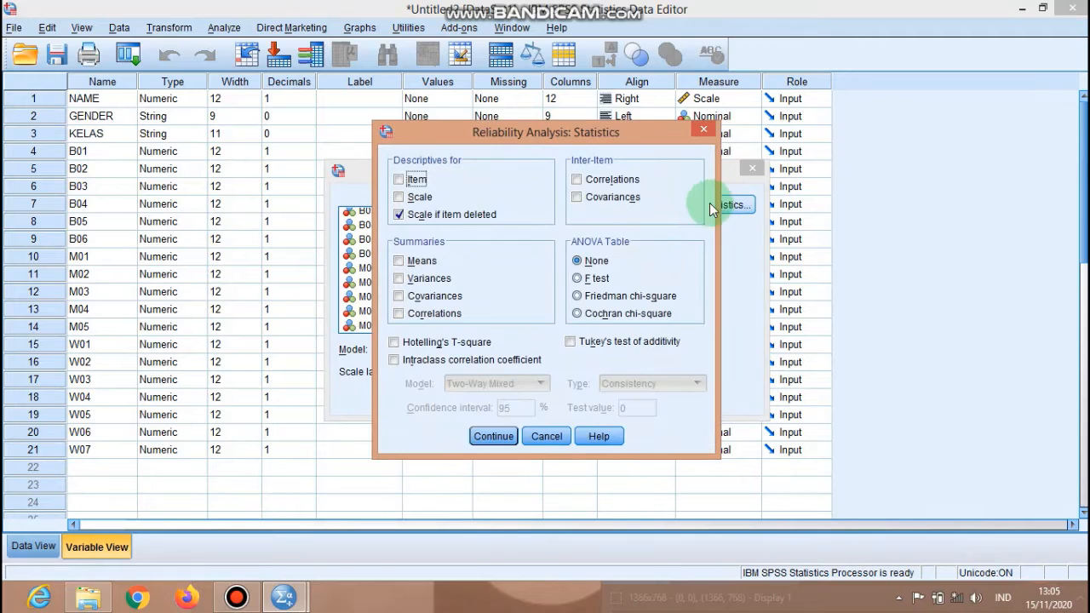
click(497, 436)
click(459, 399)
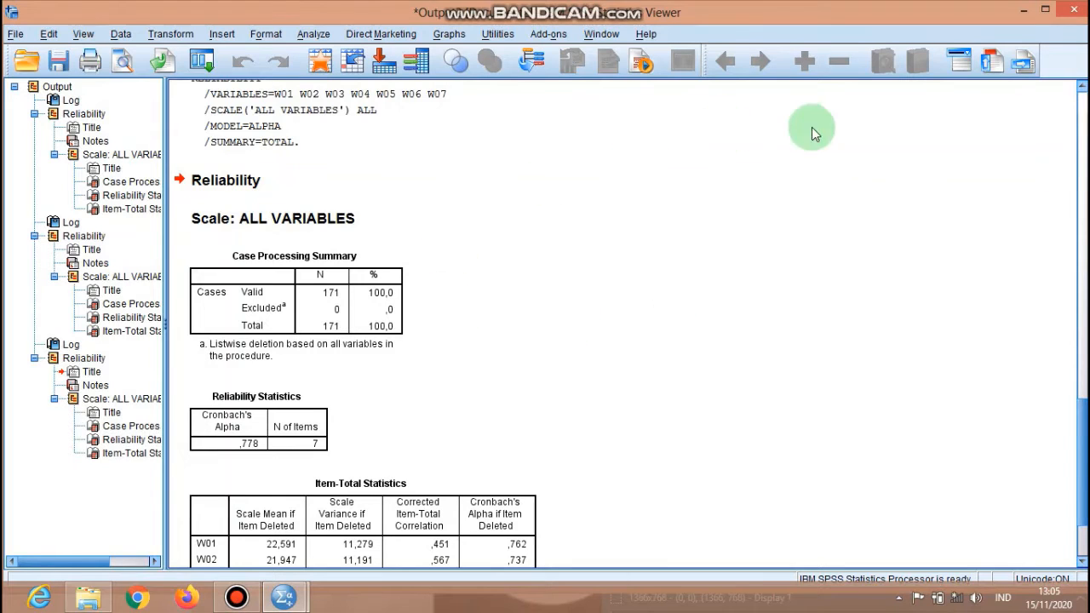
click(289, 287)
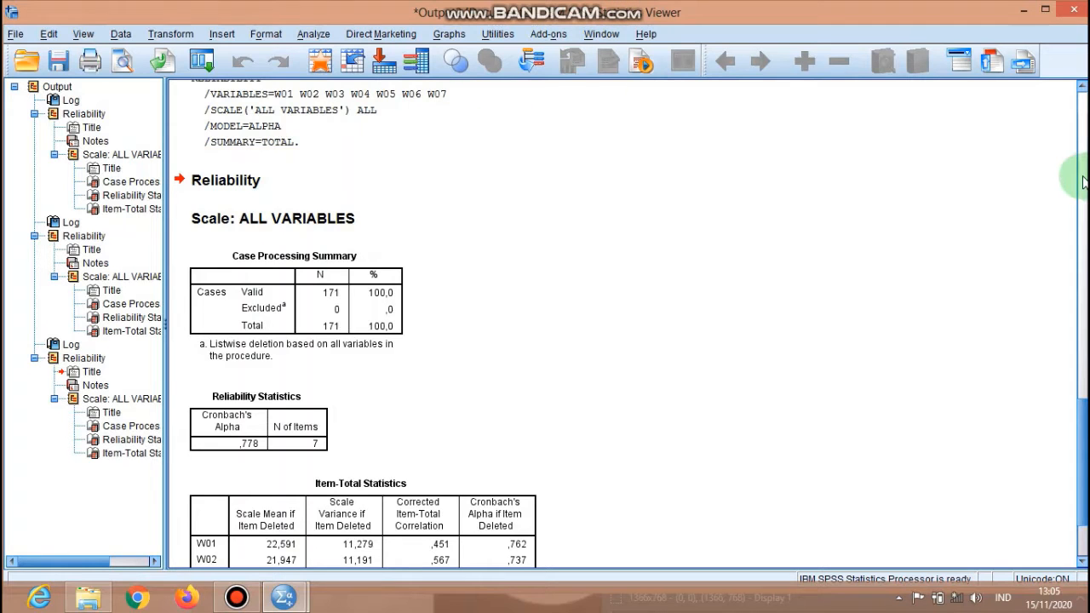
Examine the case summary, Cronbach's Alpha and item-total statistics in the reliability output for B01 to B06
click(1078, 151)
drag(1077, 151, 1077, 126)
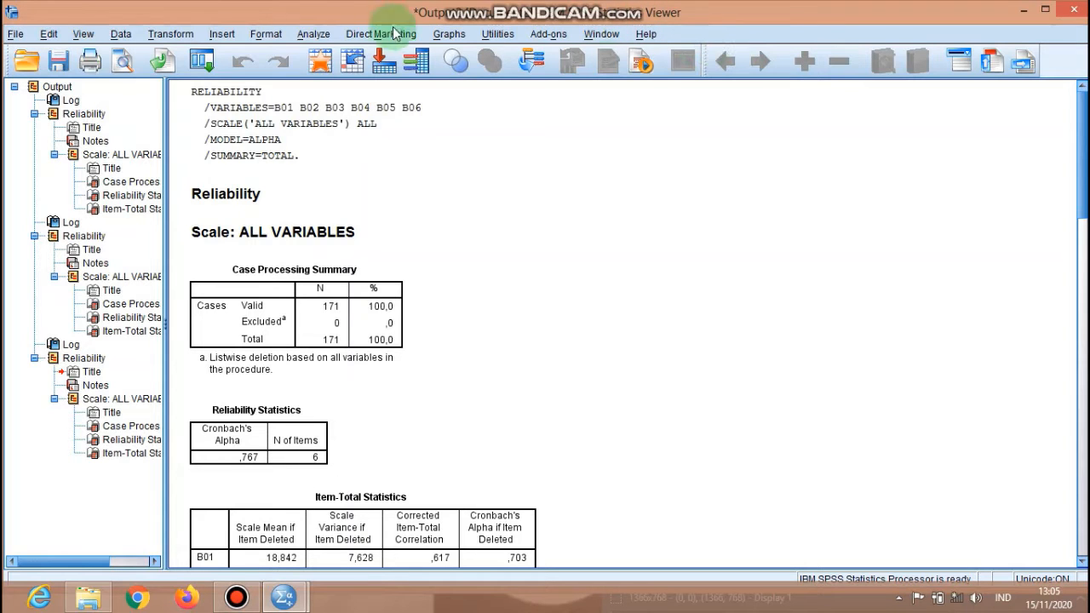
click(356, 160)
click(317, 277)
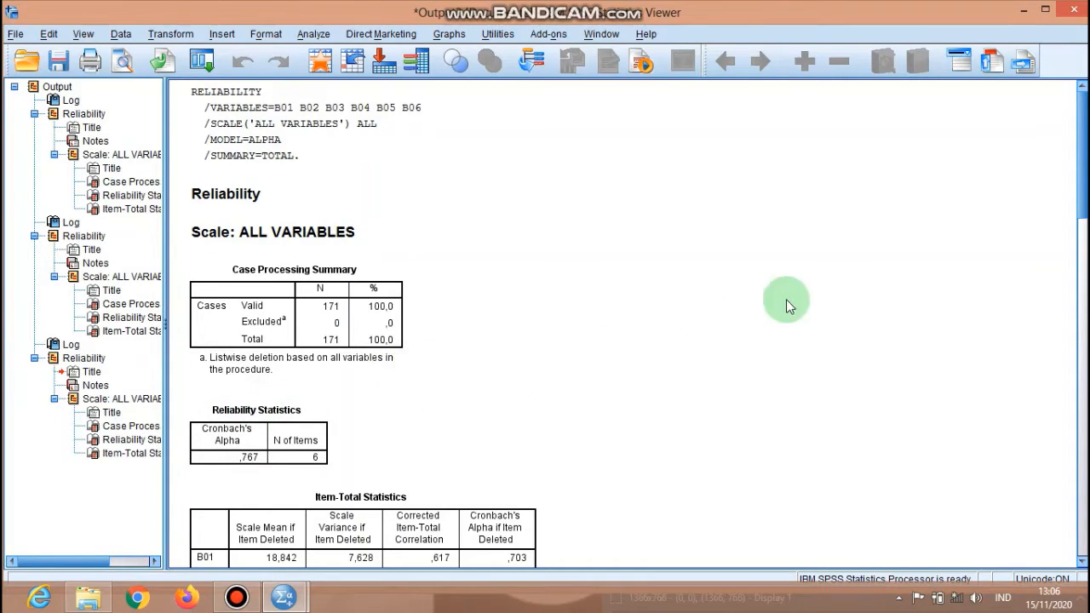
scroll(1075, 214, down, 5)
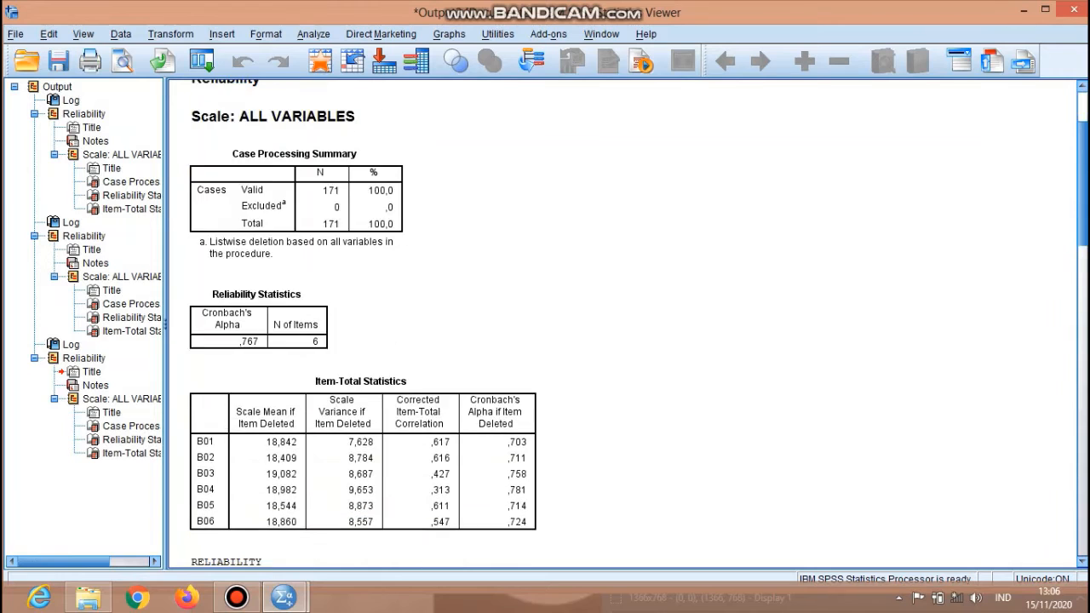
scroll(1068, 289, down, 1)
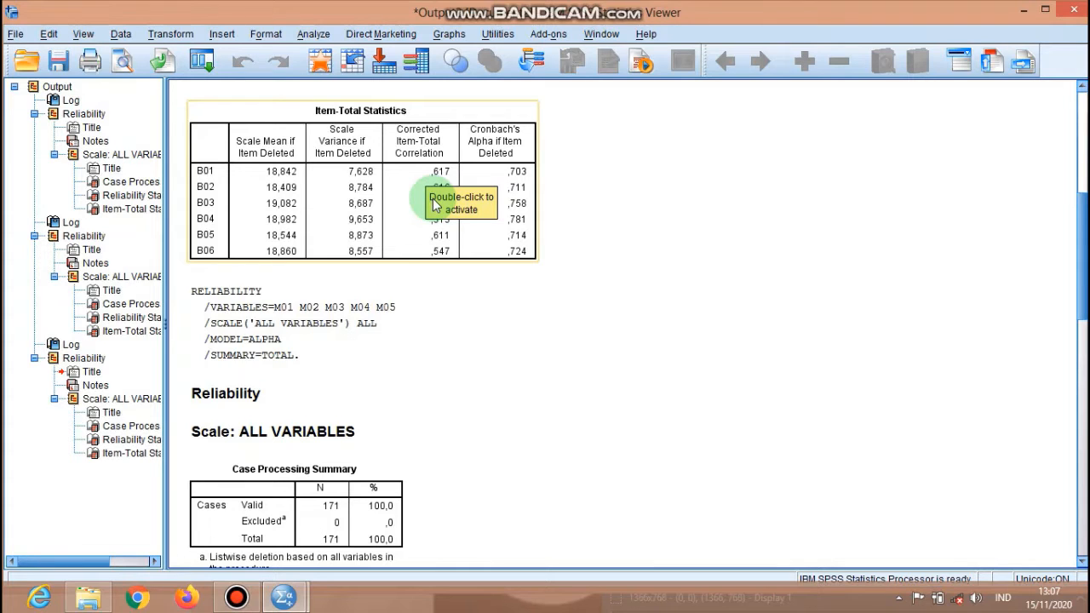
click(574, 136)
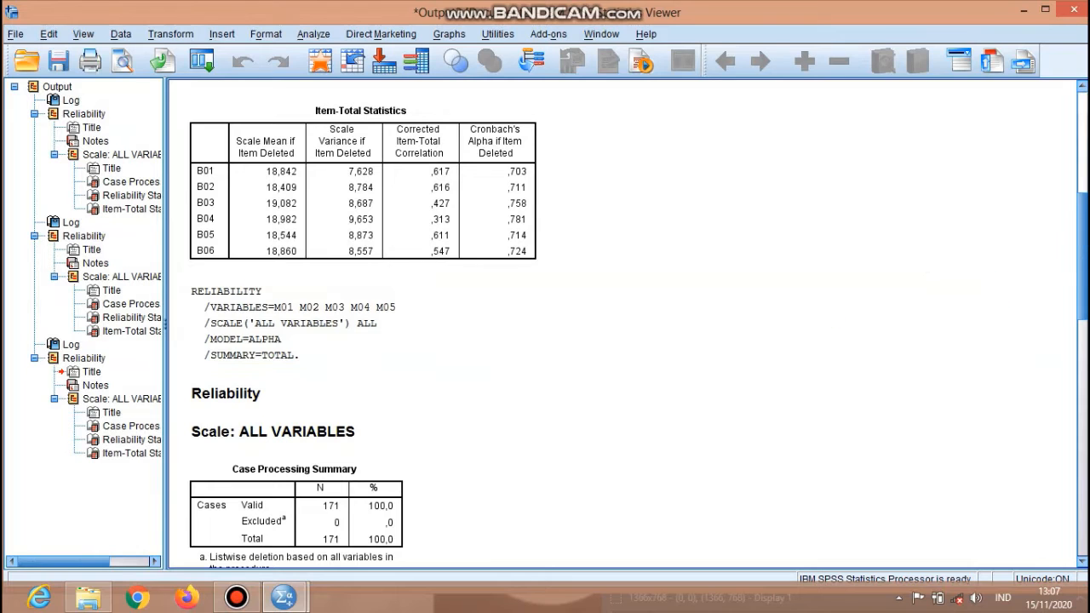
Examine the case summary, Cronbach's Alpha and corrected item-total correlations in the reliability output for M01 to M05
drag(1082, 247, 1083, 336)
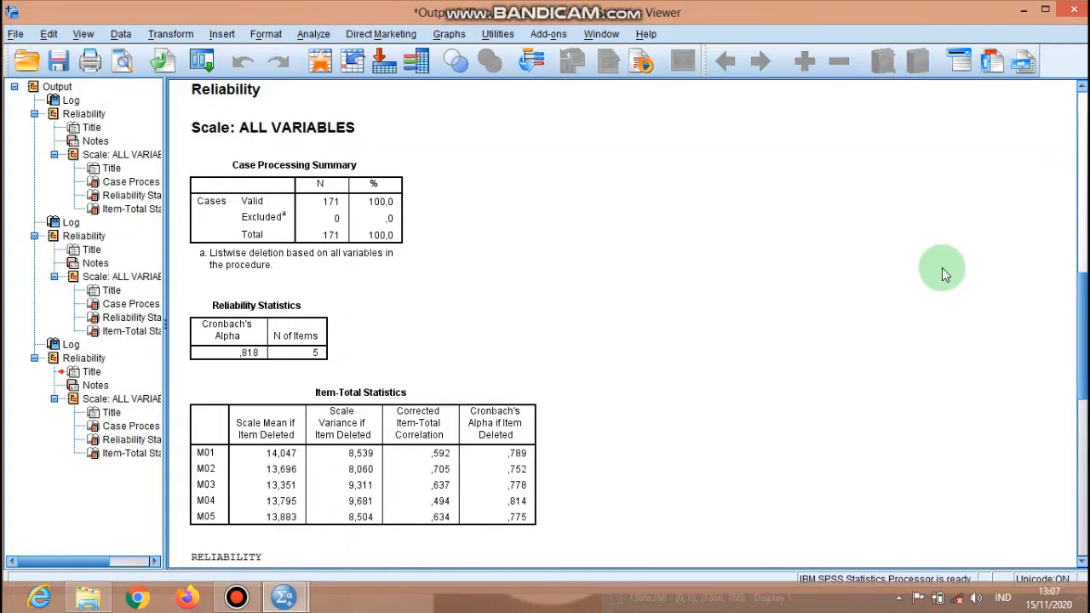
click(338, 199)
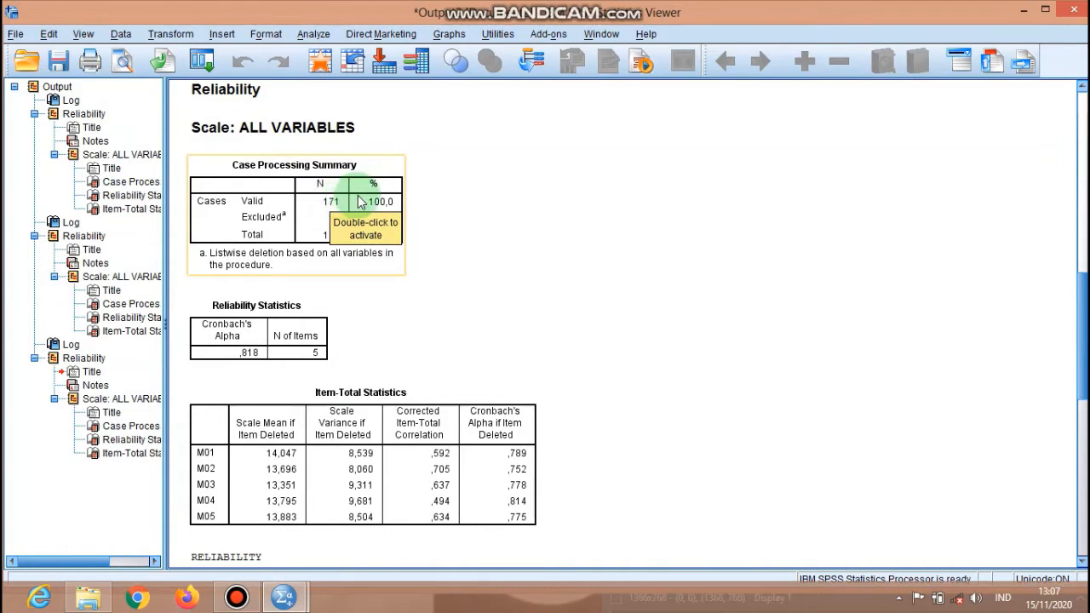
click(452, 188)
click(225, 328)
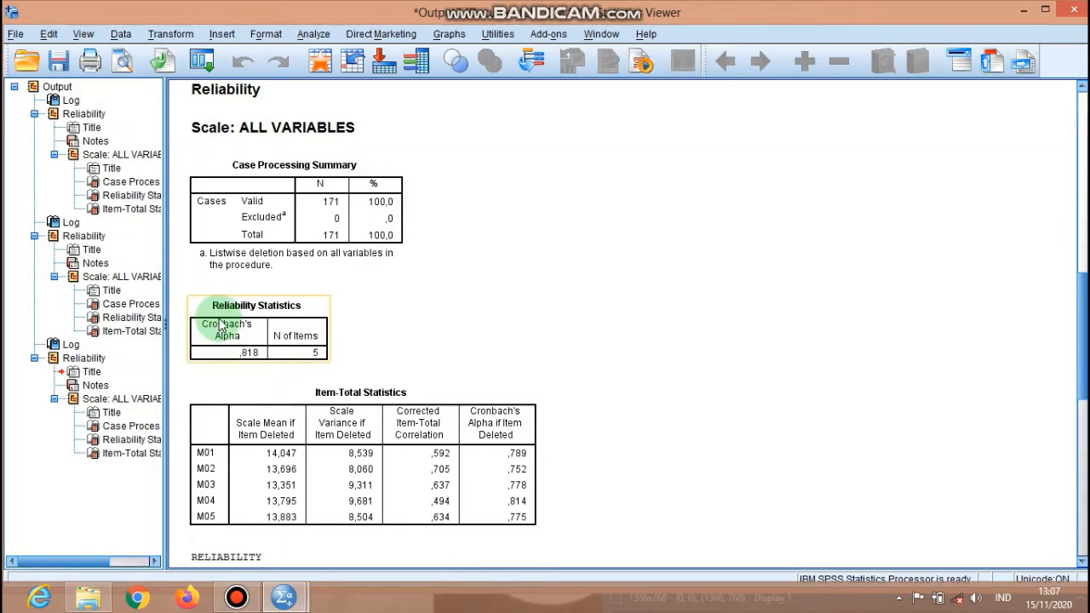
click(189, 337)
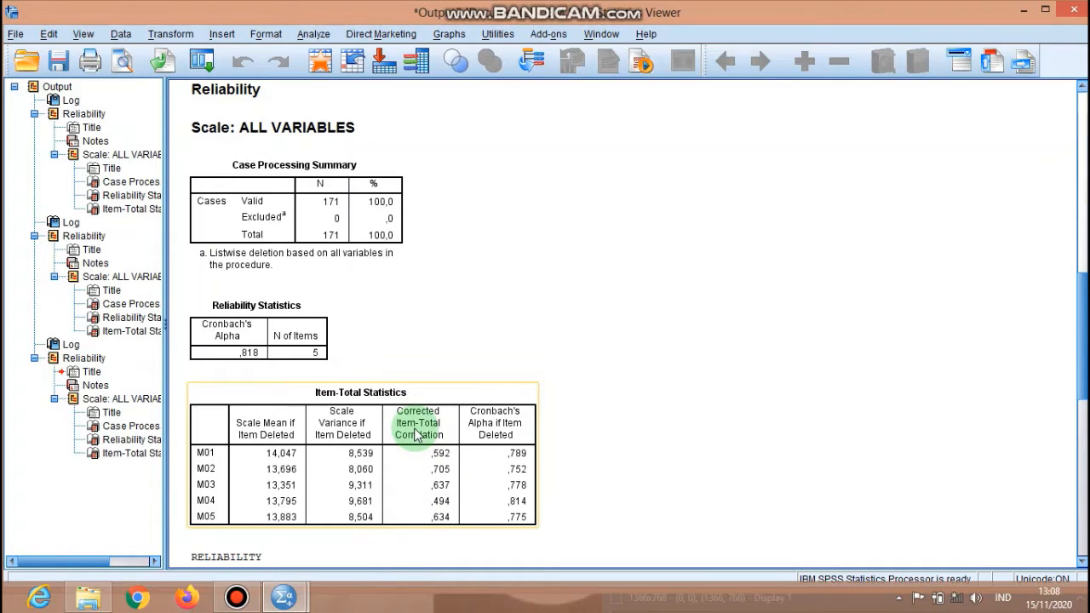
click(629, 426)
Examine the reliability and item-total statistics for W01 to W07, rechecking the B01 to B06 tables for comparison
drag(1088, 316, 1086, 400)
scroll(1086, 401, down, 3)
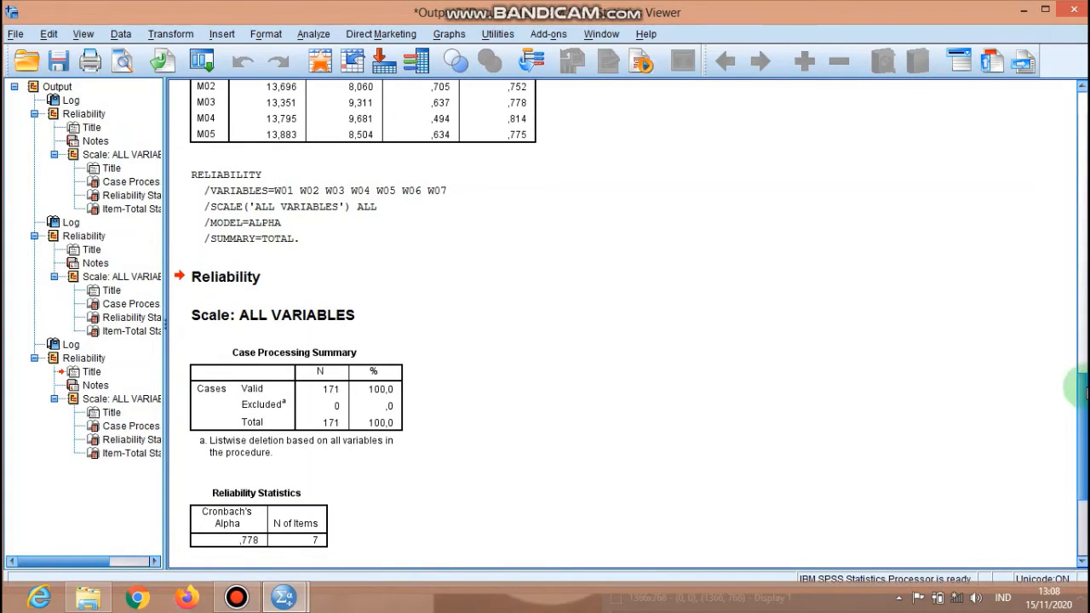
scroll(1082, 400, down, 4)
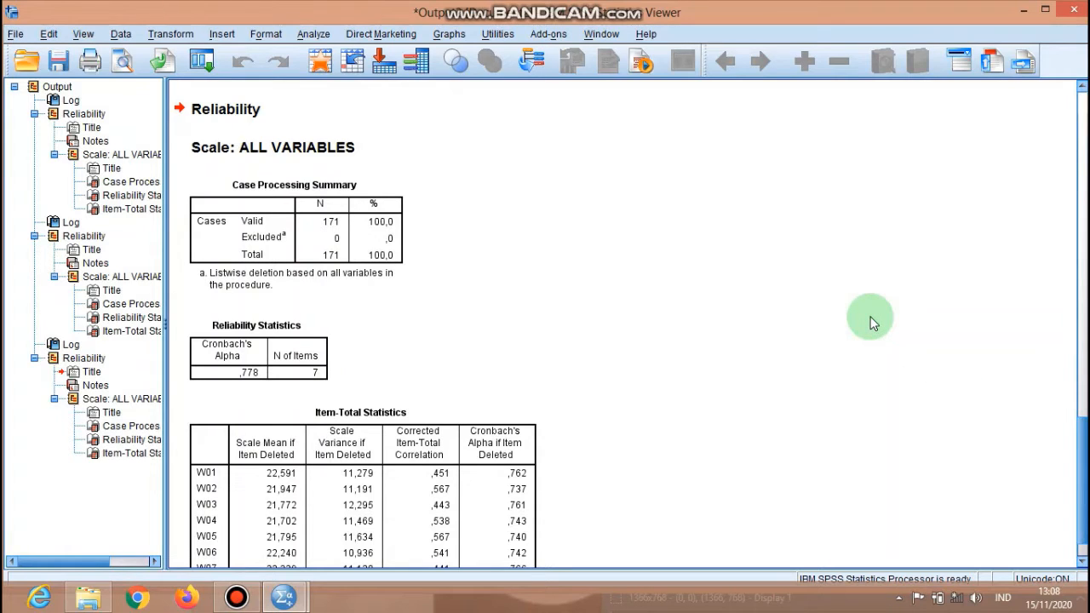
click(325, 230)
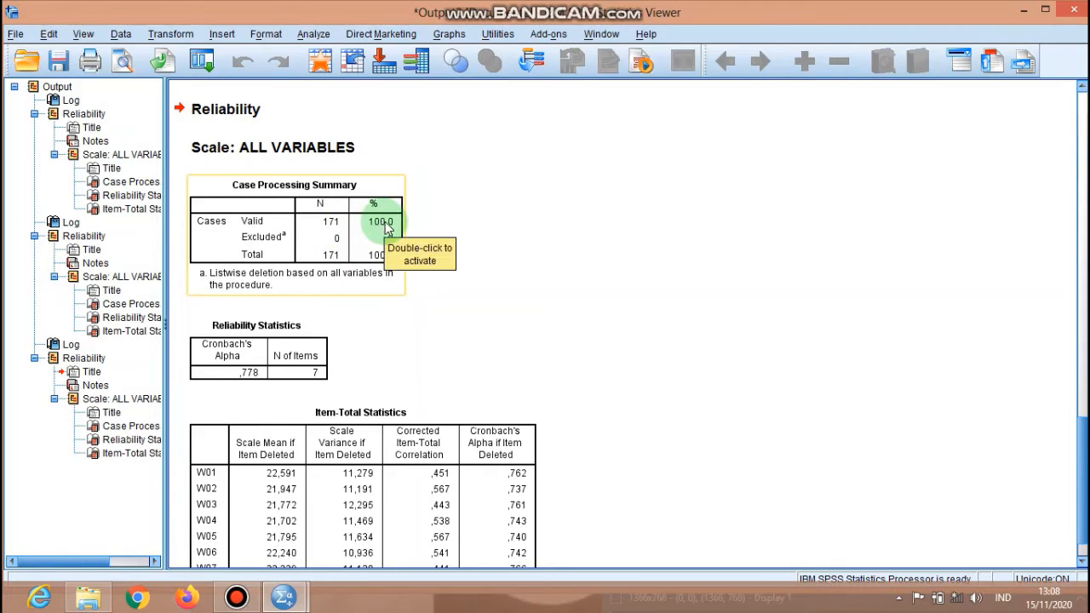
click(258, 329)
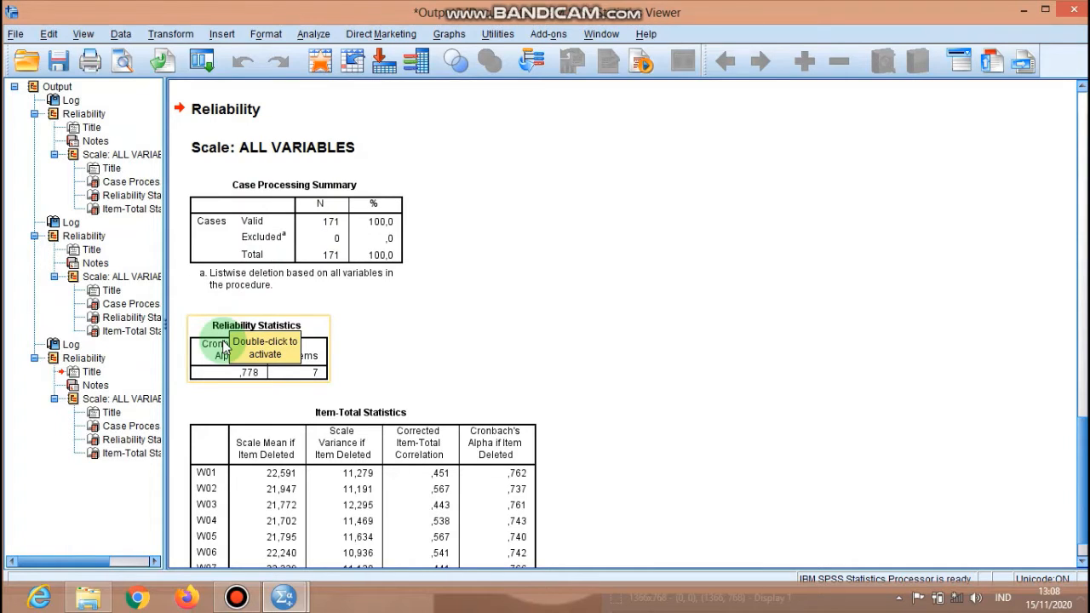
click(306, 414)
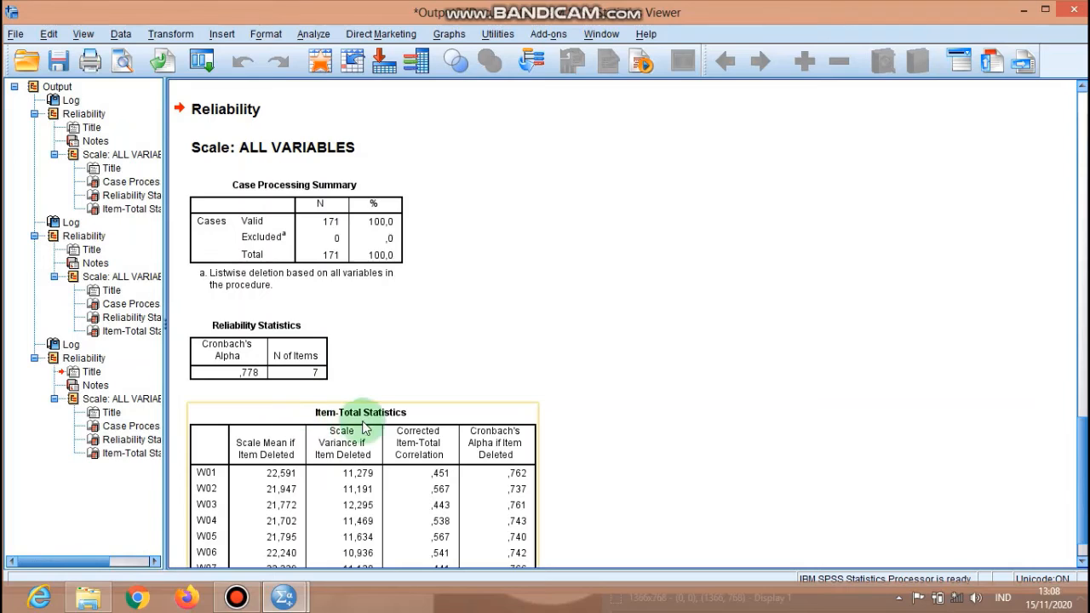
click(958, 258)
drag(1085, 209, 1085, 292)
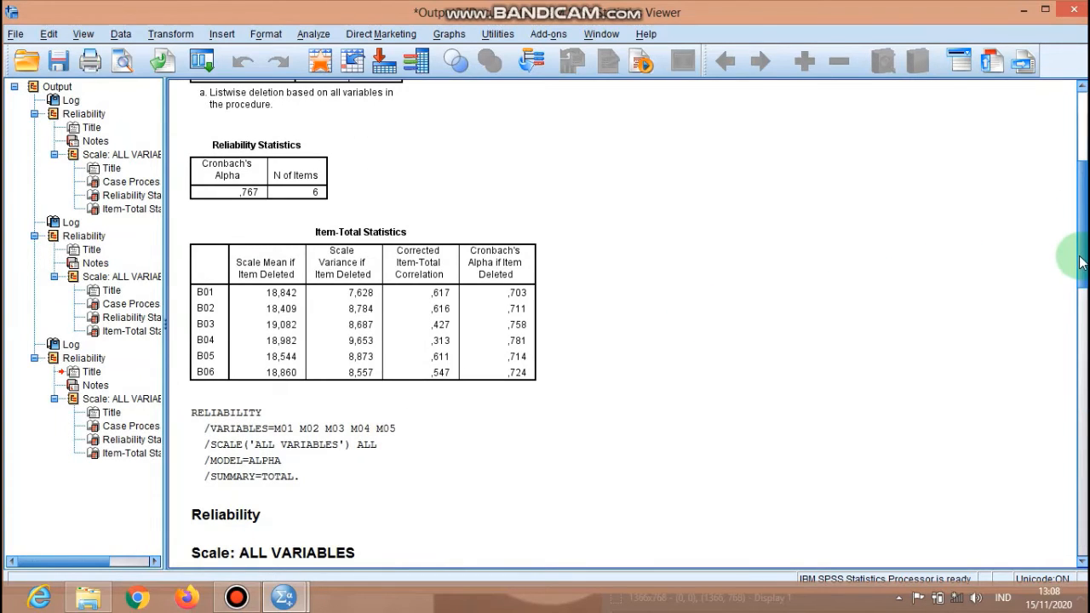
drag(1083, 251, 1082, 530)
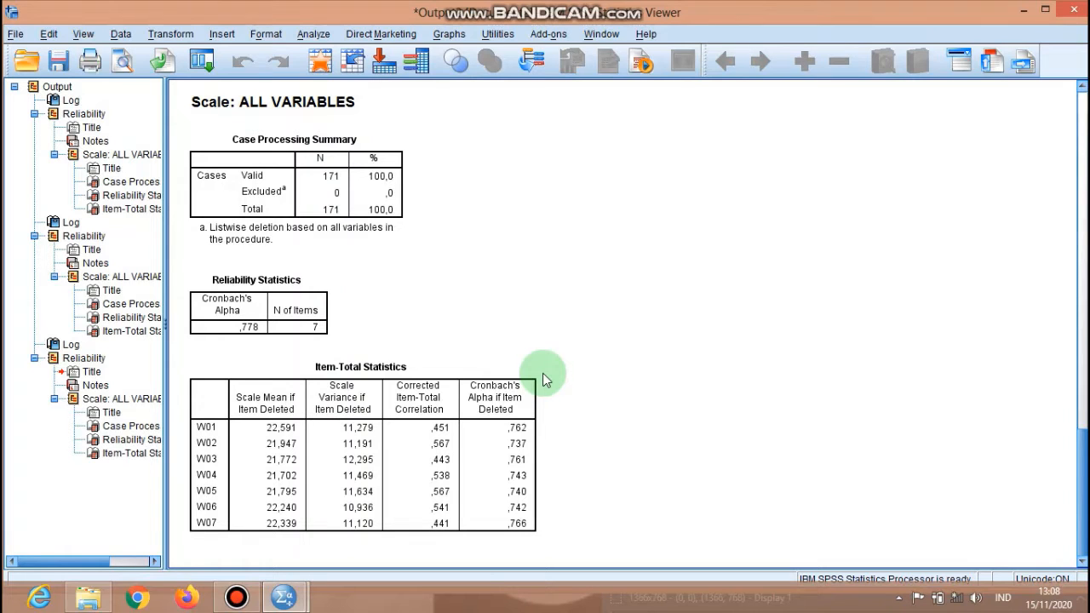
Examine the corrected item-total correlations and Cronbach's Alpha if Item Deleted values for W01 to W07
click(462, 384)
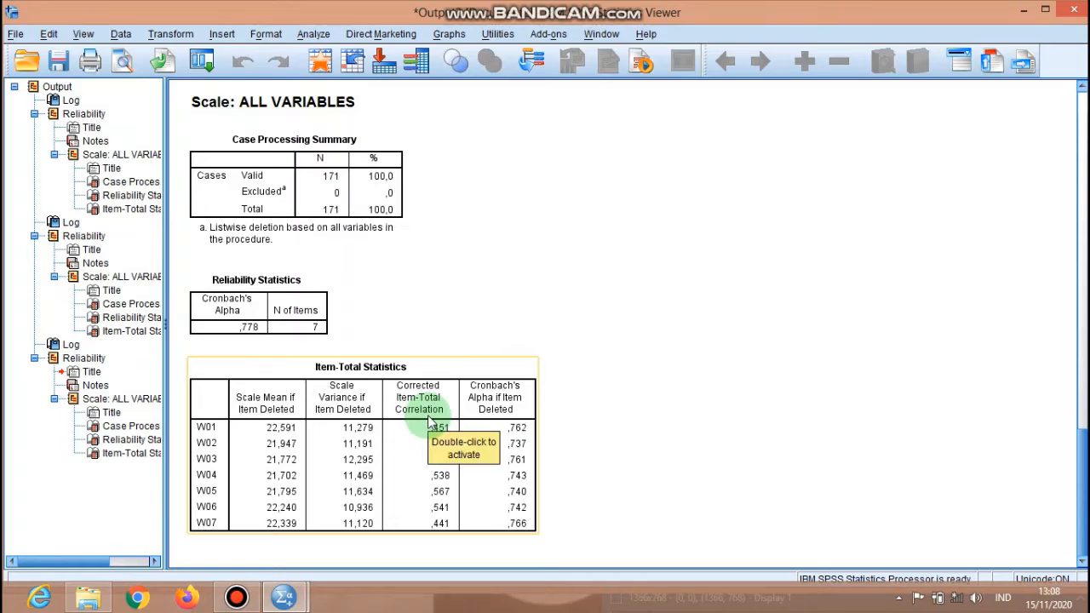
click(711, 367)
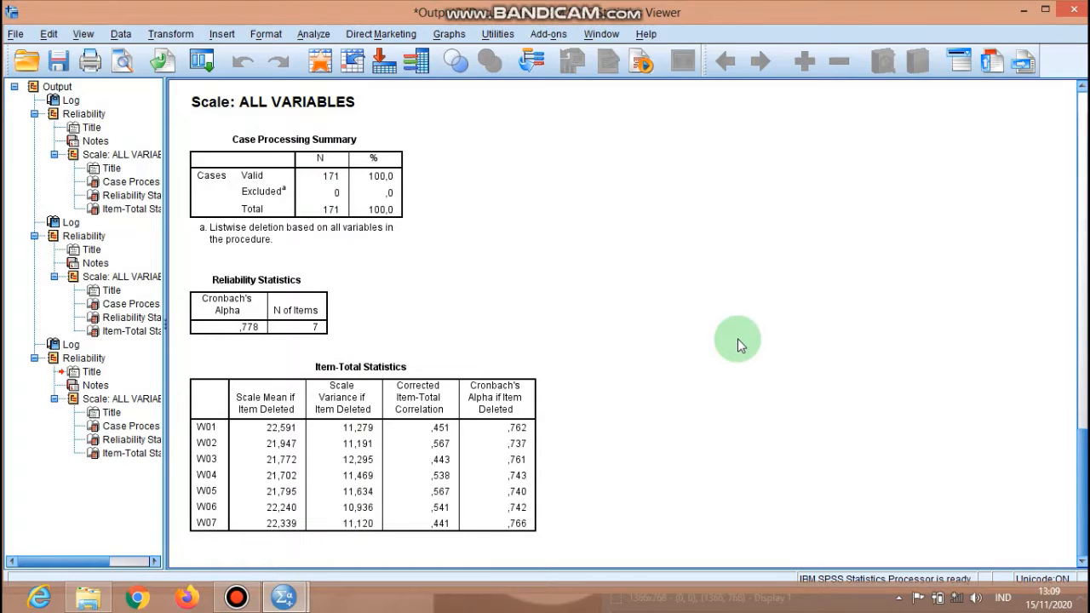
click(530, 390)
click(722, 383)
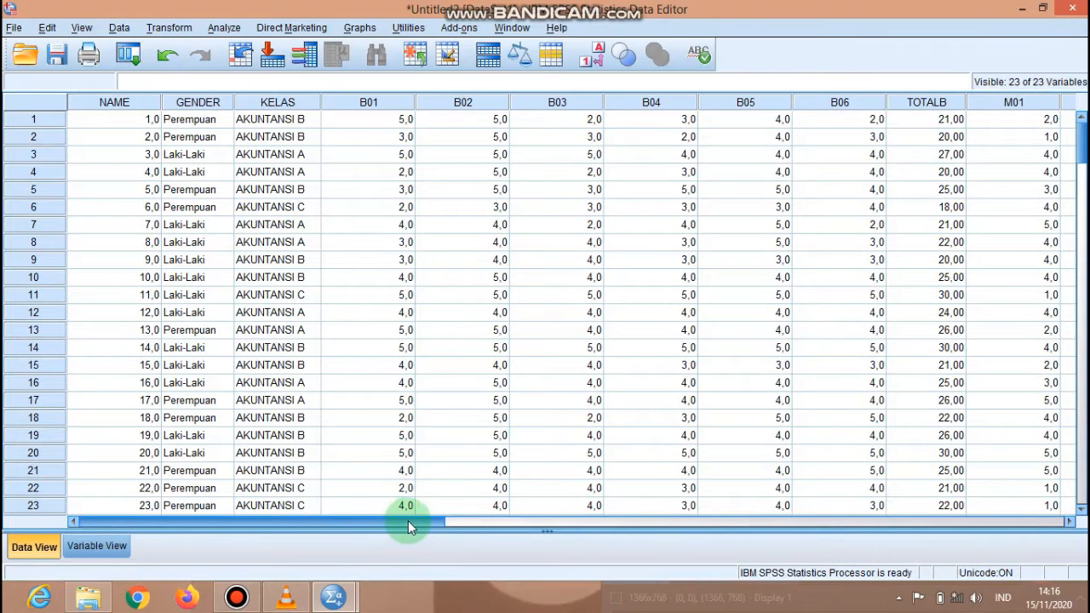
Set up a computed variable TOTALM in the survey data and begin its SUM expression with M01 and M02
drag(408, 521, 531, 532)
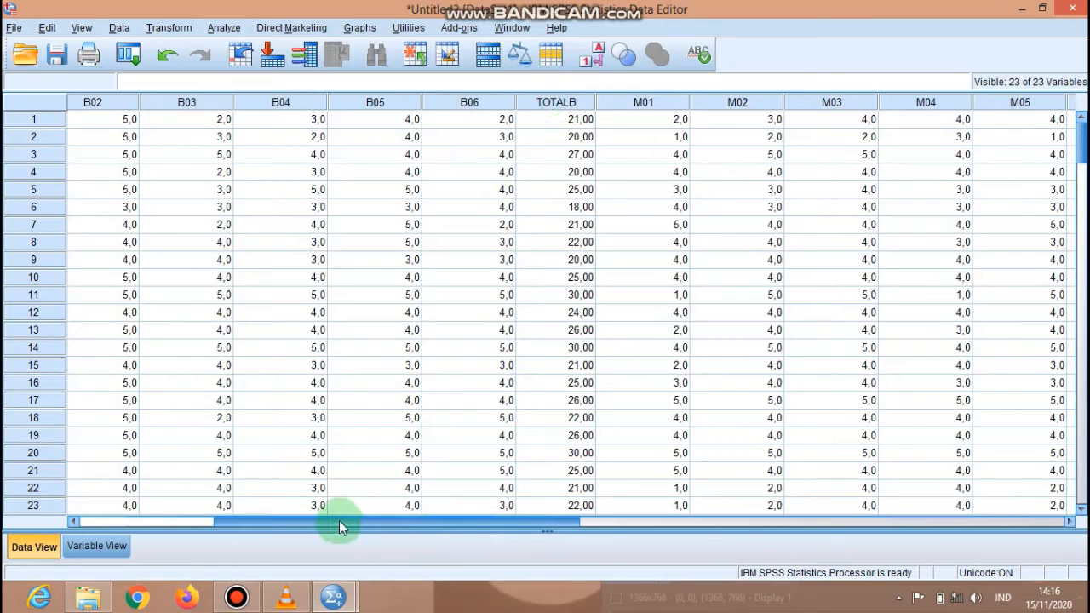
drag(339, 521, 709, 535)
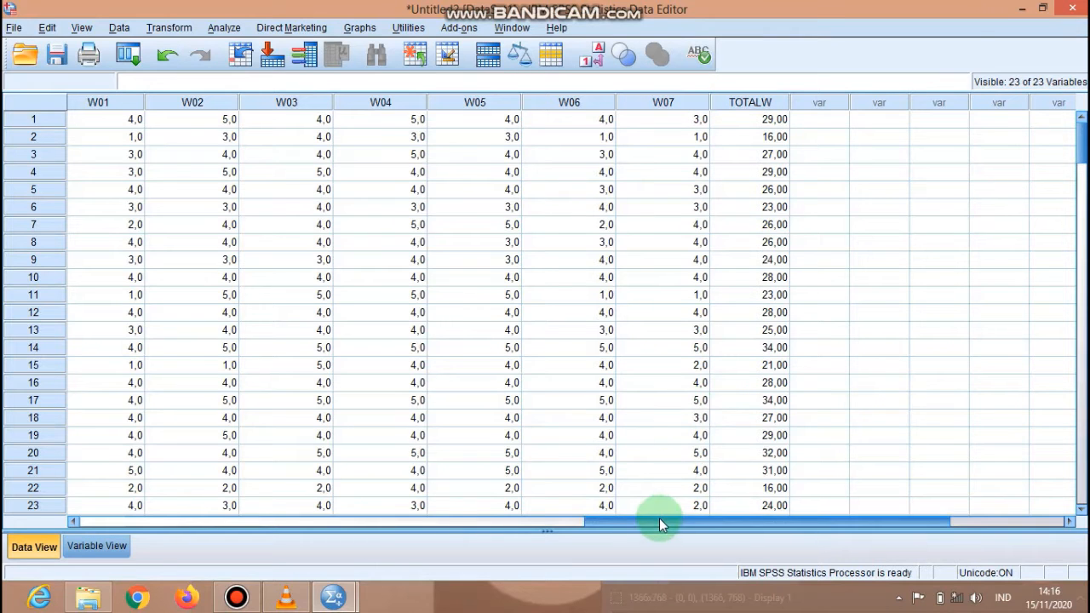
drag(659, 519, 444, 517)
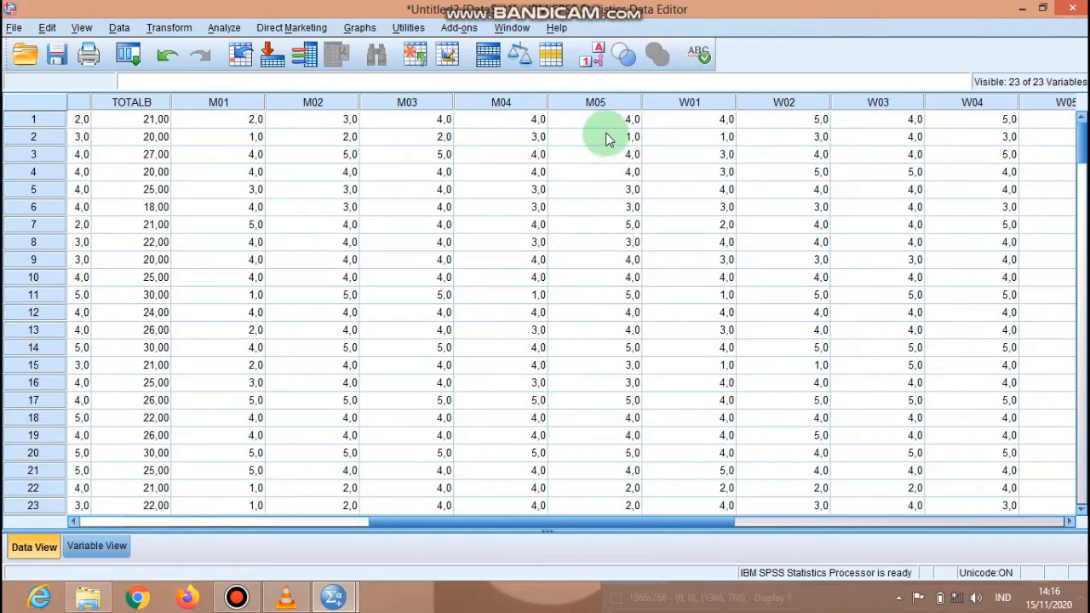
click(169, 28)
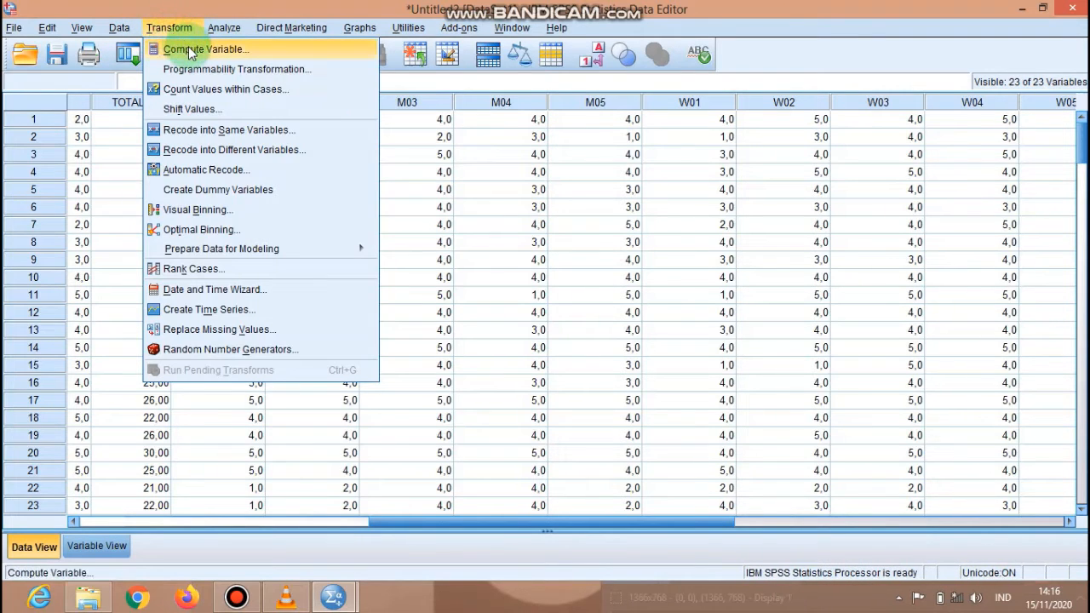
click(194, 53)
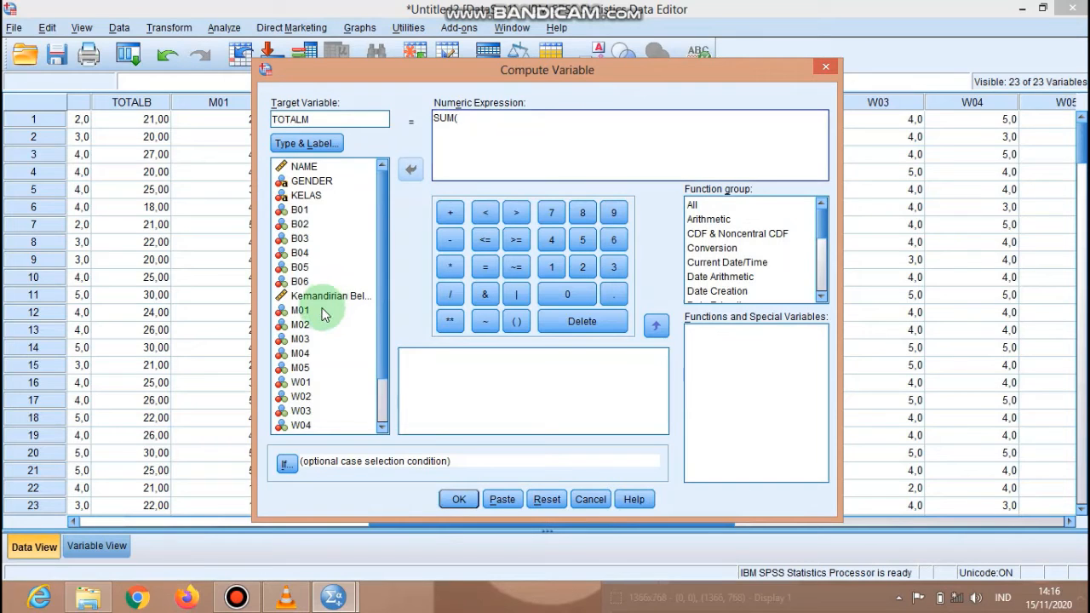
click(322, 312)
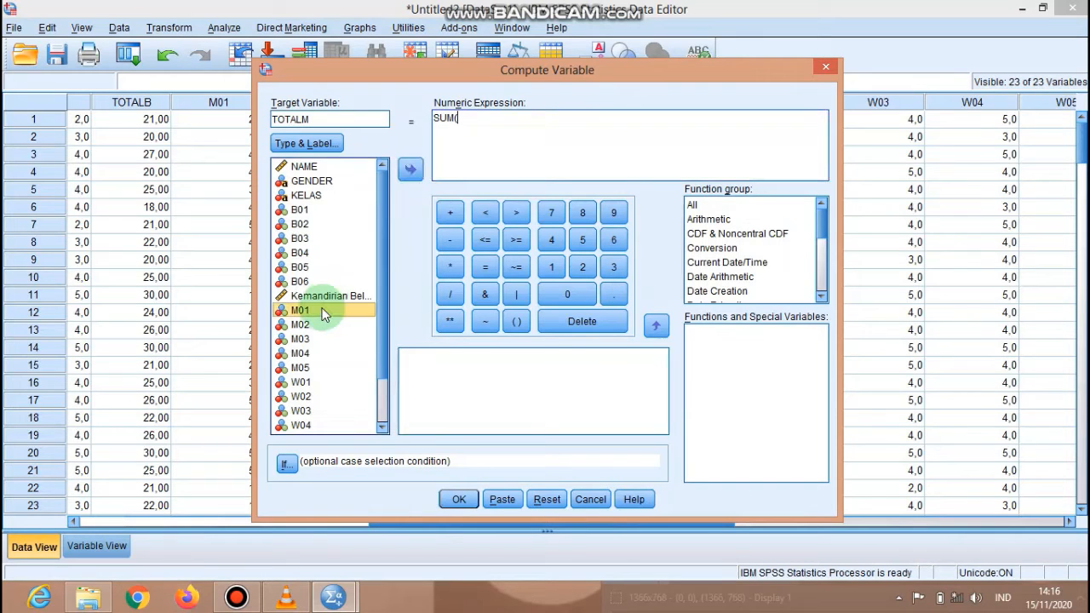
click(409, 170)
text(,)
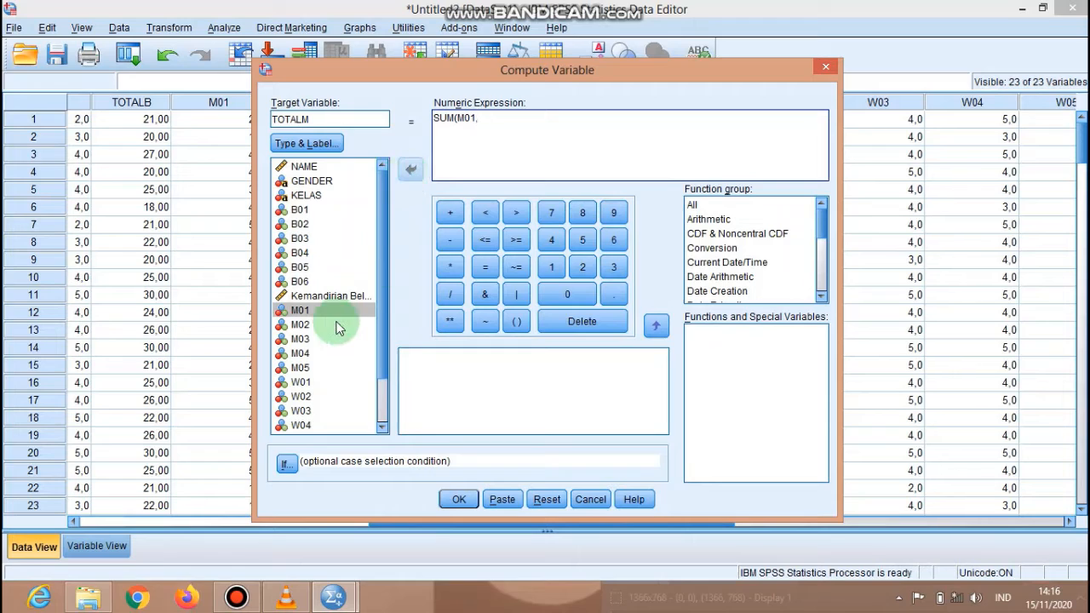
click(322, 326)
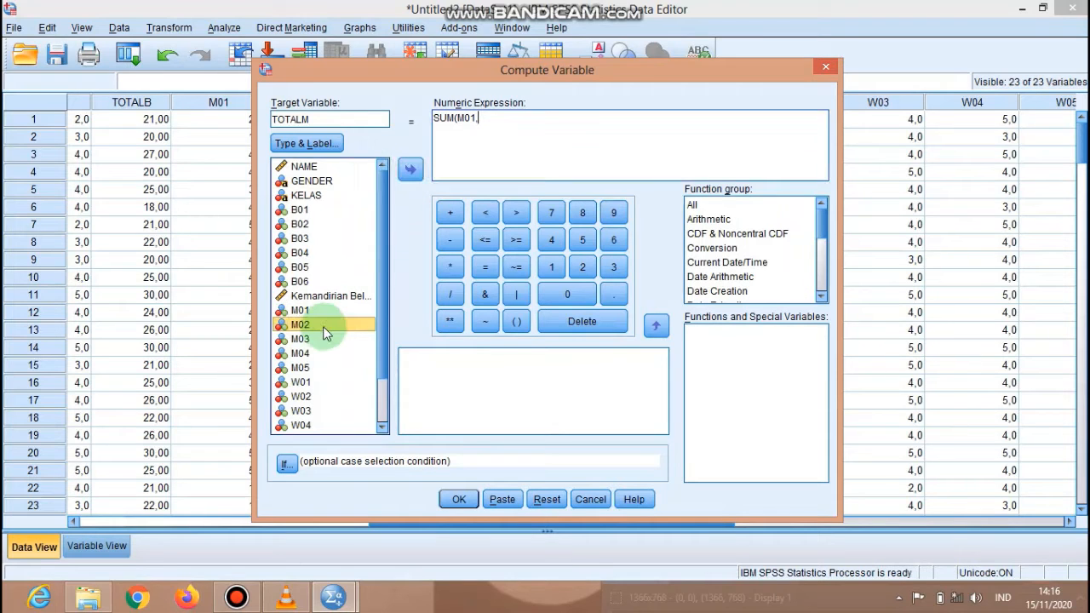
click(410, 168)
text(,)
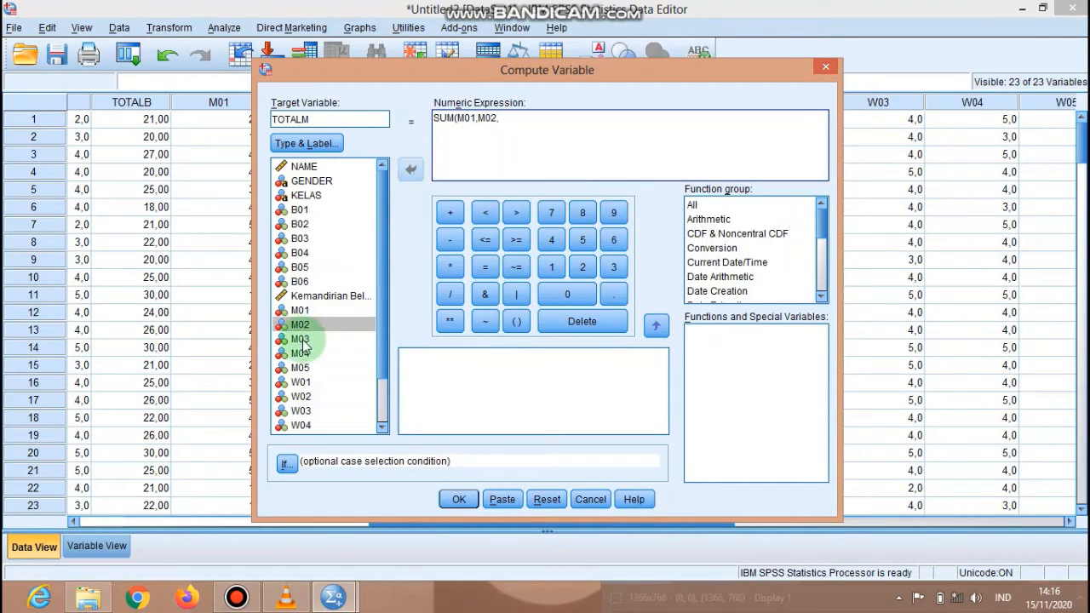
Complete the SUM expression with M03, M04 and M05, compute TOTALM and return to the data
click(303, 343)
click(411, 169)
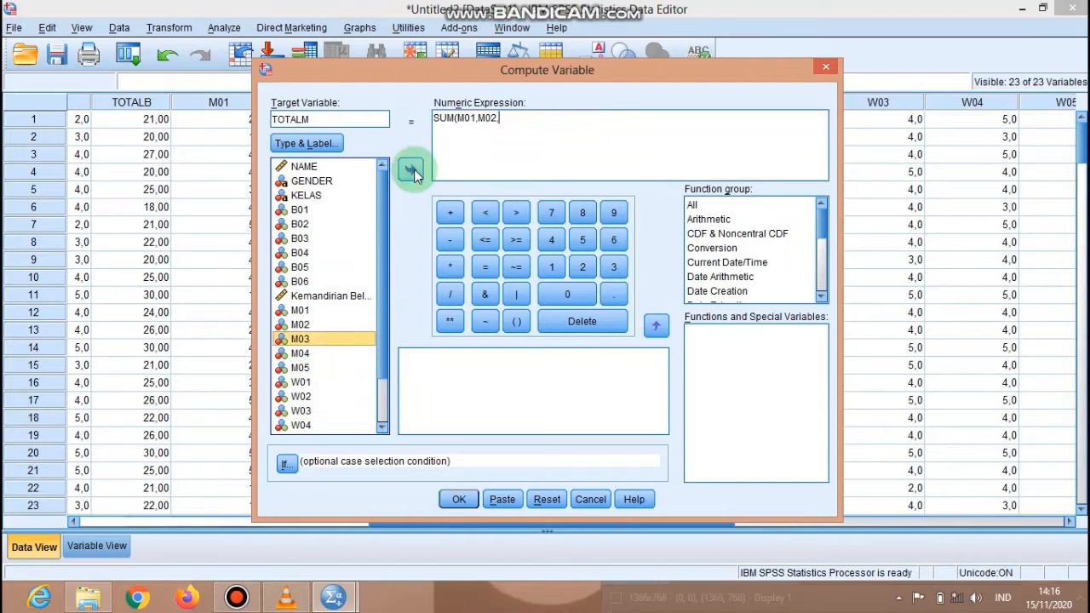
text(,)
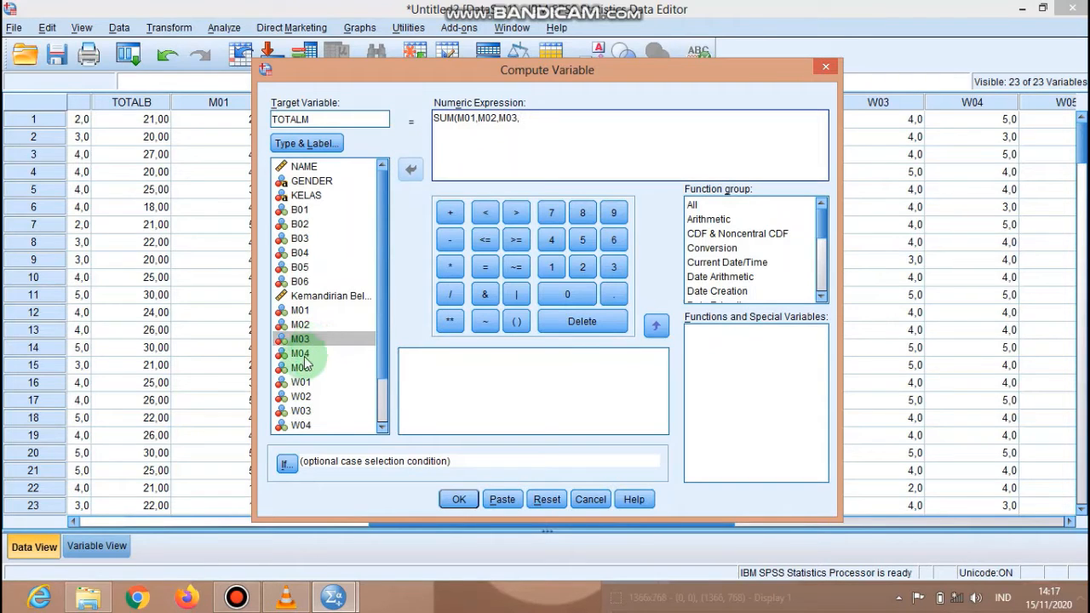
click(304, 358)
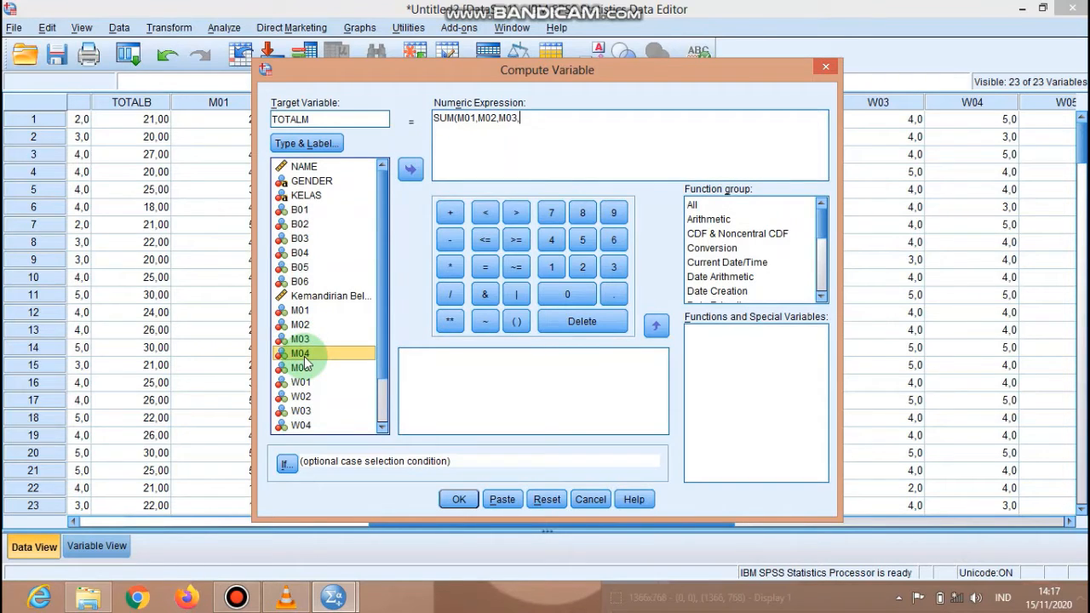
click(410, 171)
text(,)
click(322, 366)
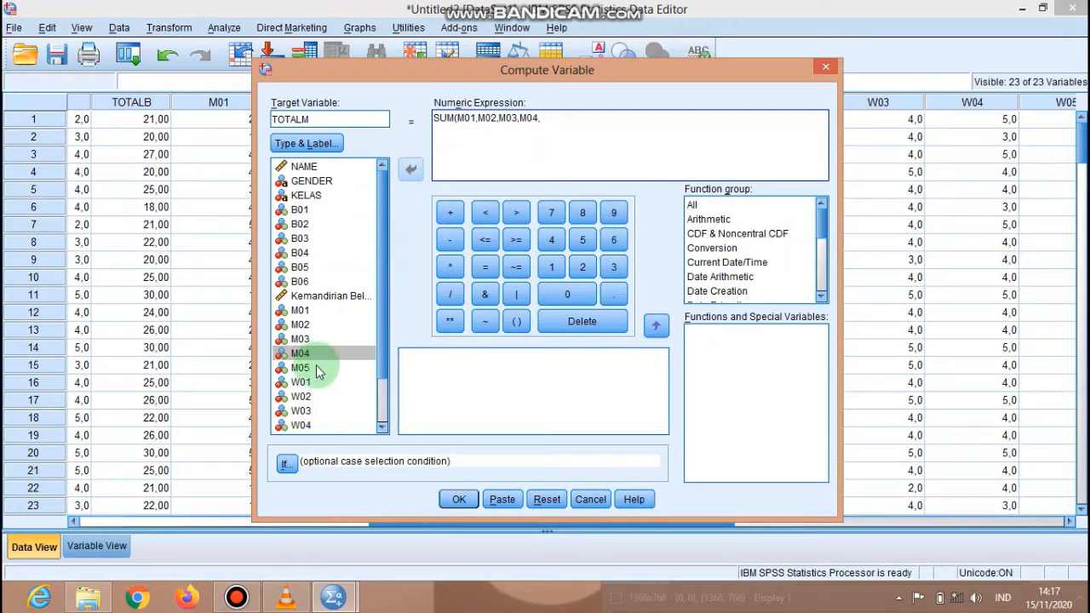
click(414, 177)
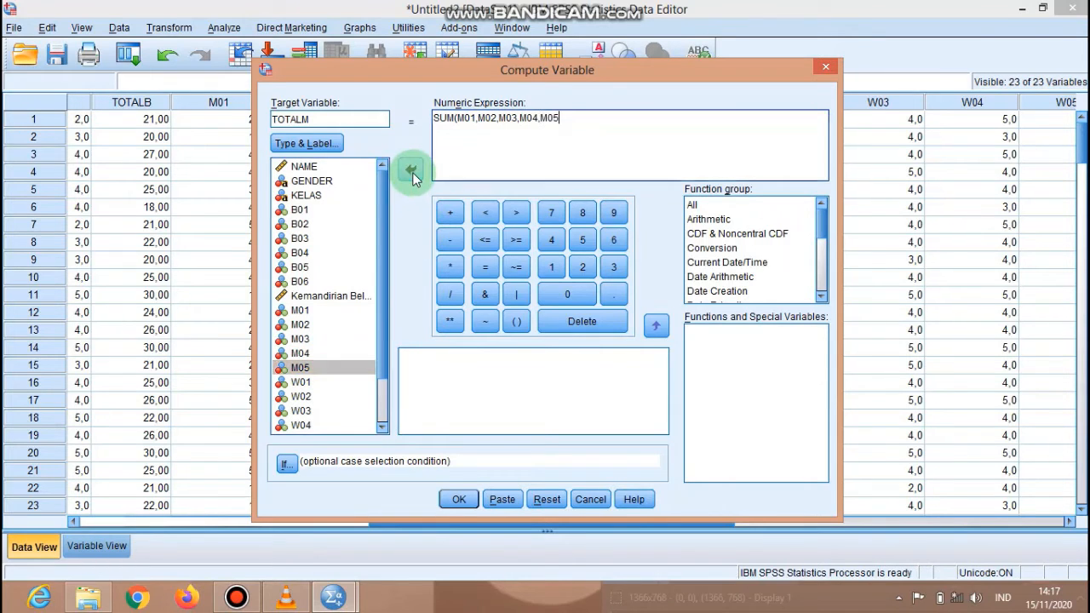
text())
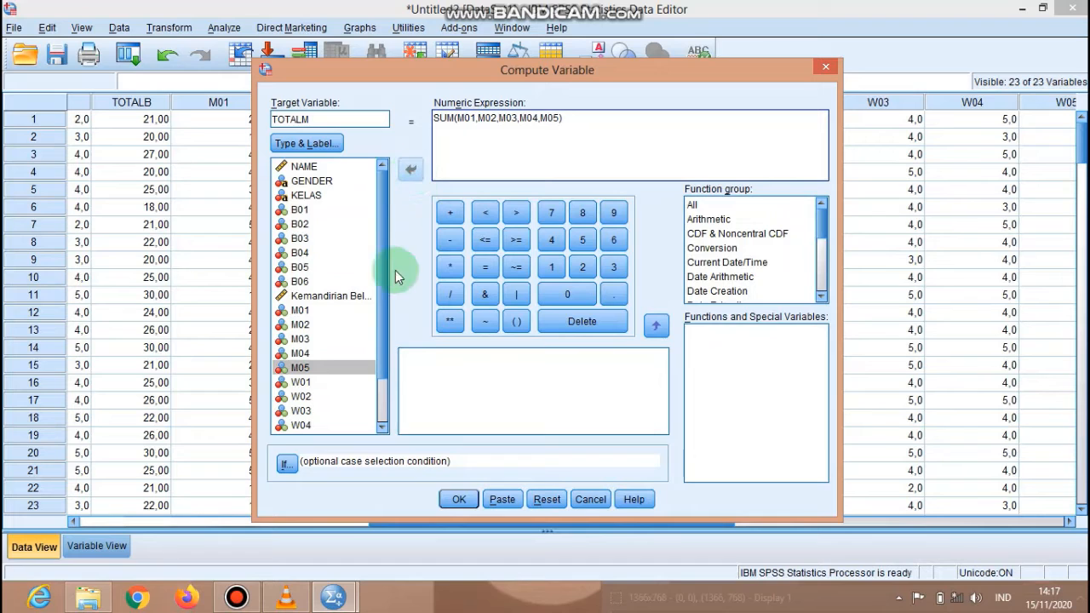
click(448, 501)
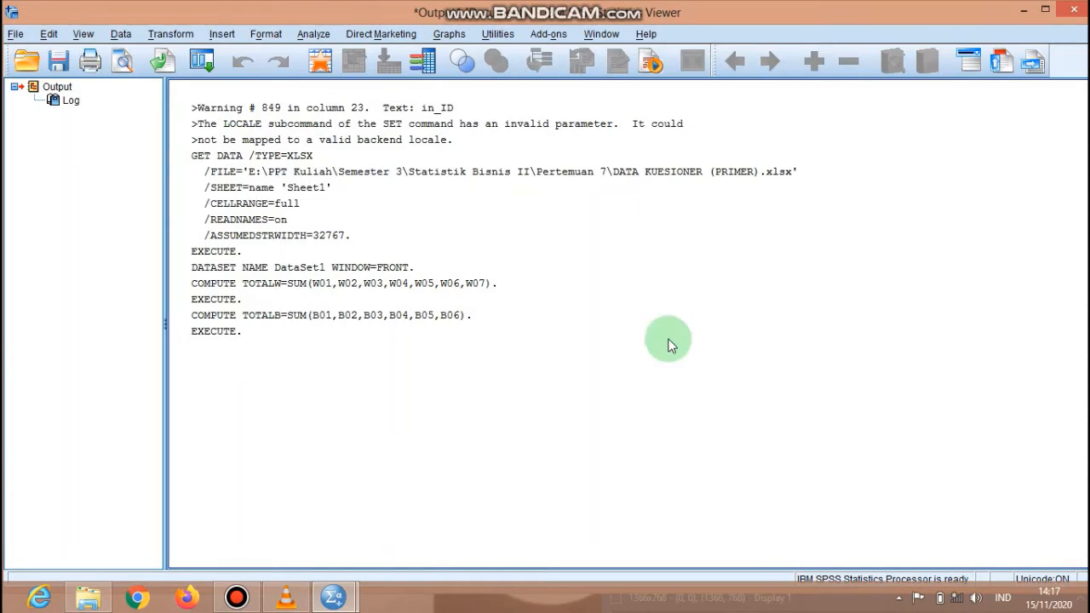
click(1023, 10)
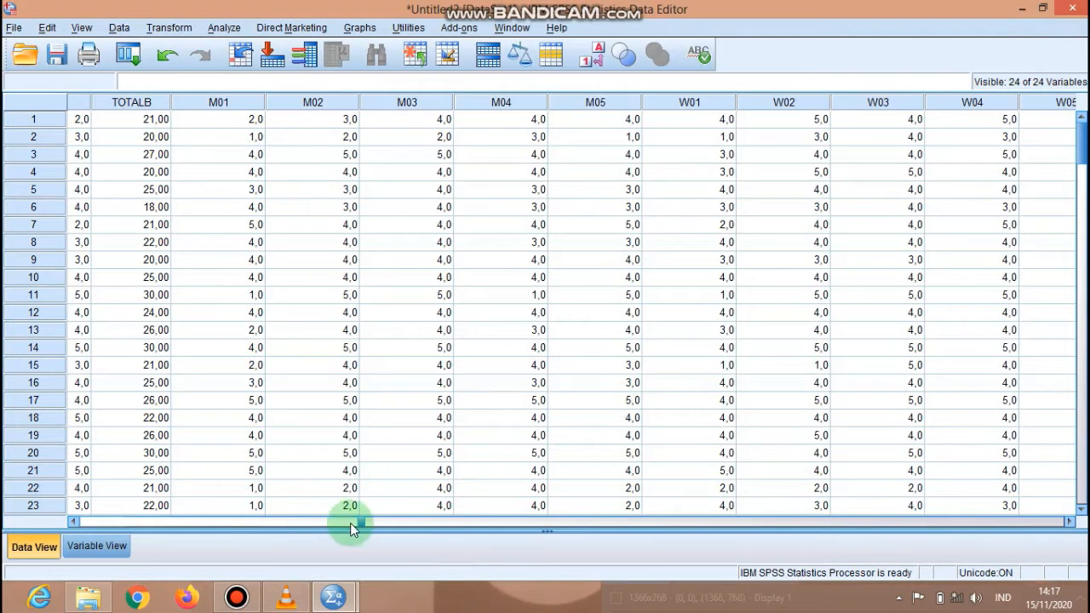
Move the TOTALM column between M05 and W01
drag(350, 523, 766, 534)
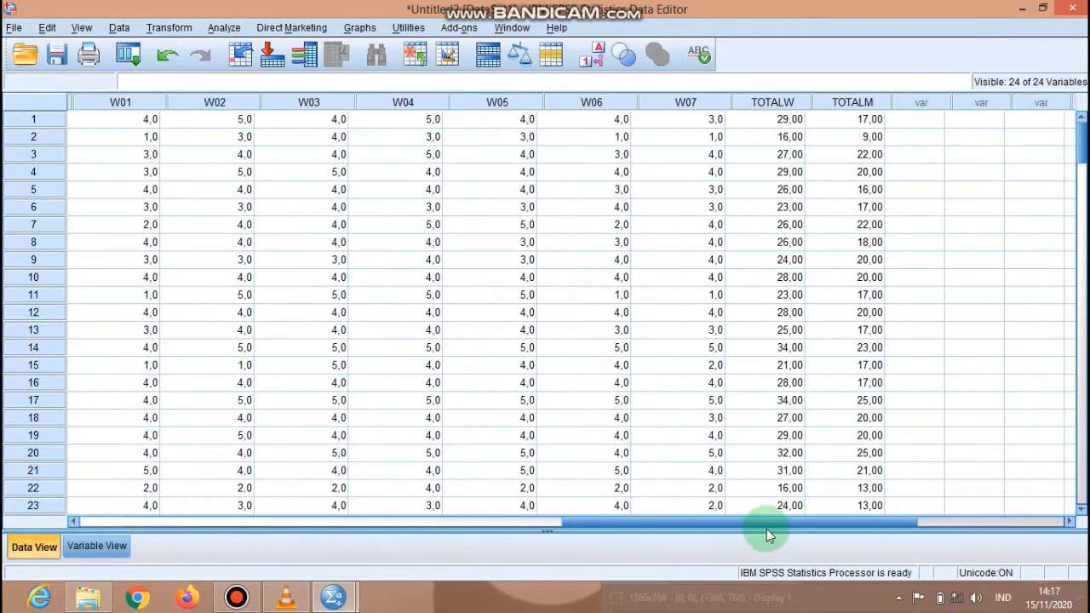
click(833, 103)
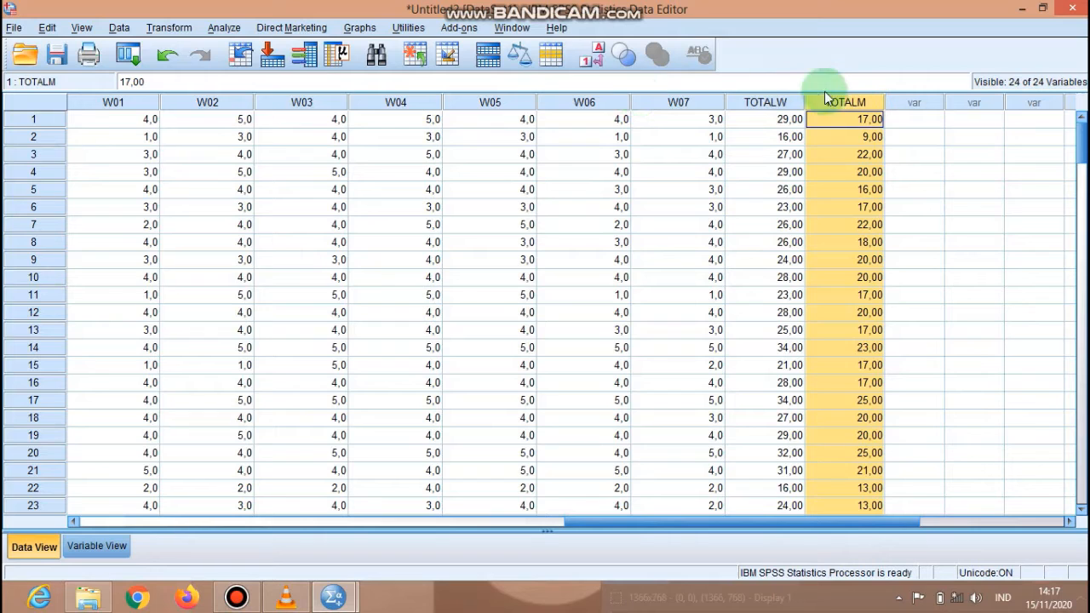
drag(846, 104, 111, 100)
drag(604, 520, 404, 183)
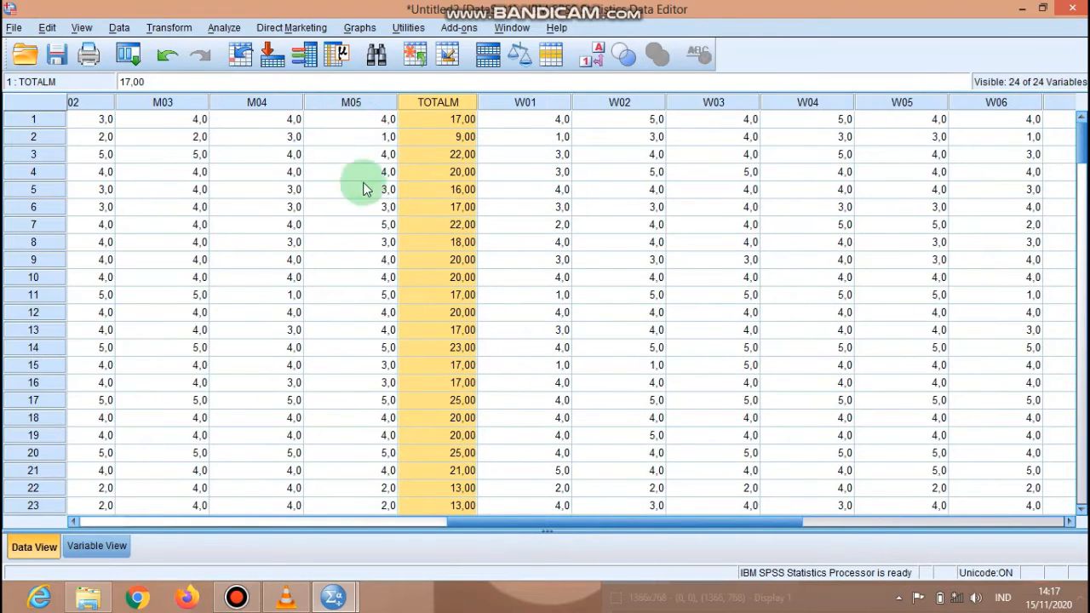
Label the TOTALM variable "Motivasi Berprestasi" and set its measurement level to Scale
click(96, 545)
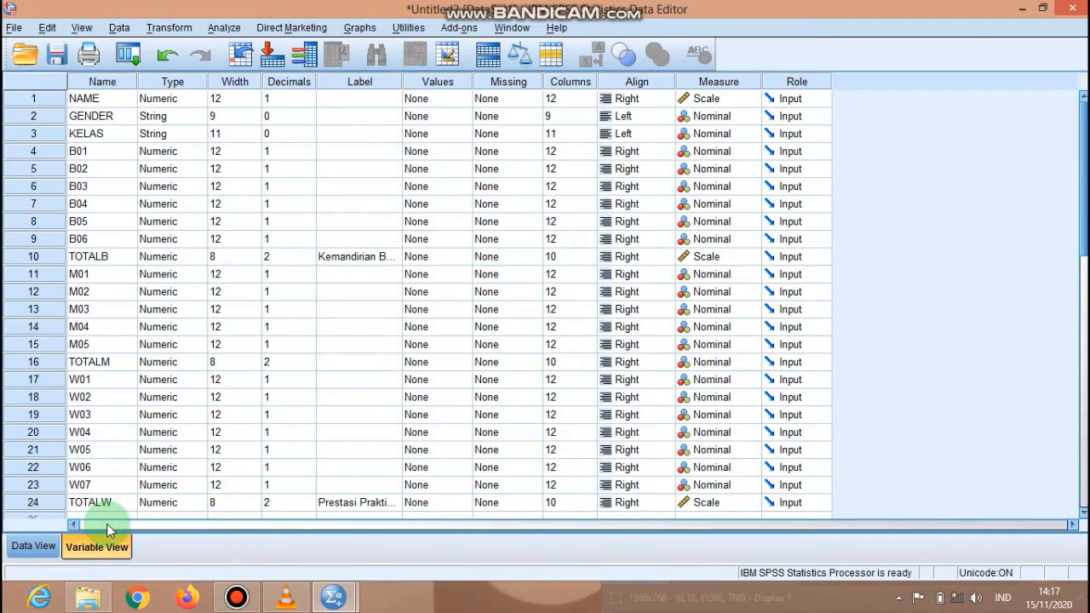
click(350, 366)
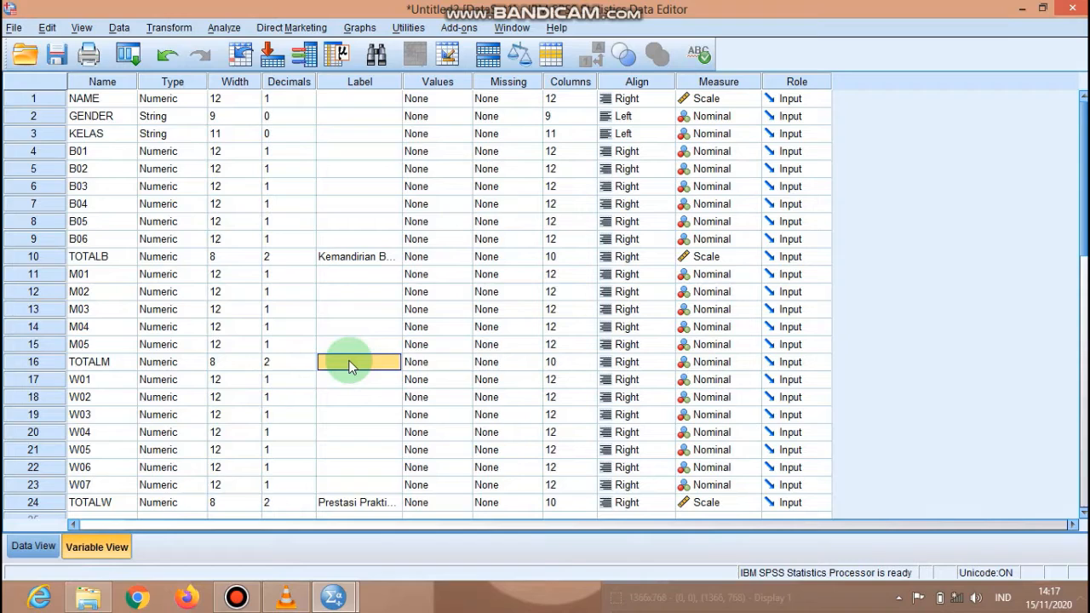
text(Mo)
text(tivasi Berprestasi)
click(703, 362)
click(714, 379)
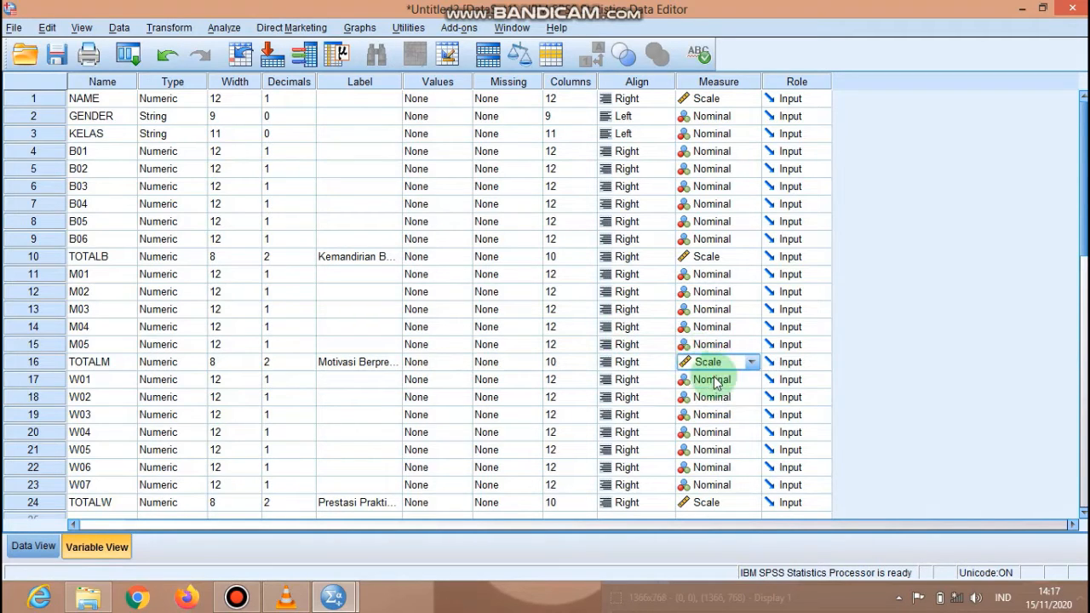
Start a linear regression from the data view with Prestasi Praktikum [TOTALW] as the dependent variable
click(33, 548)
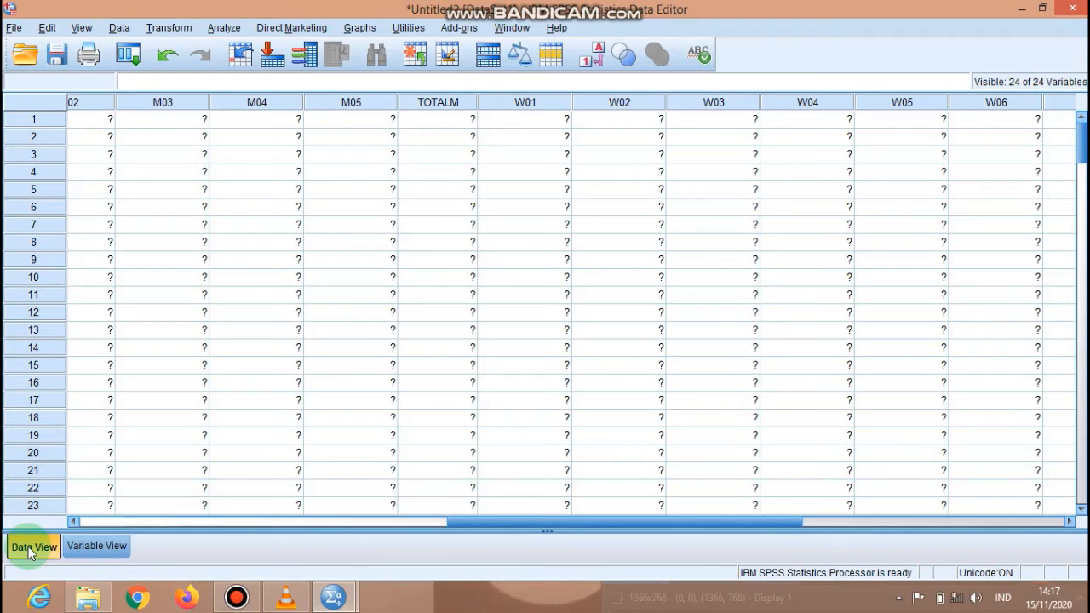
click(225, 28)
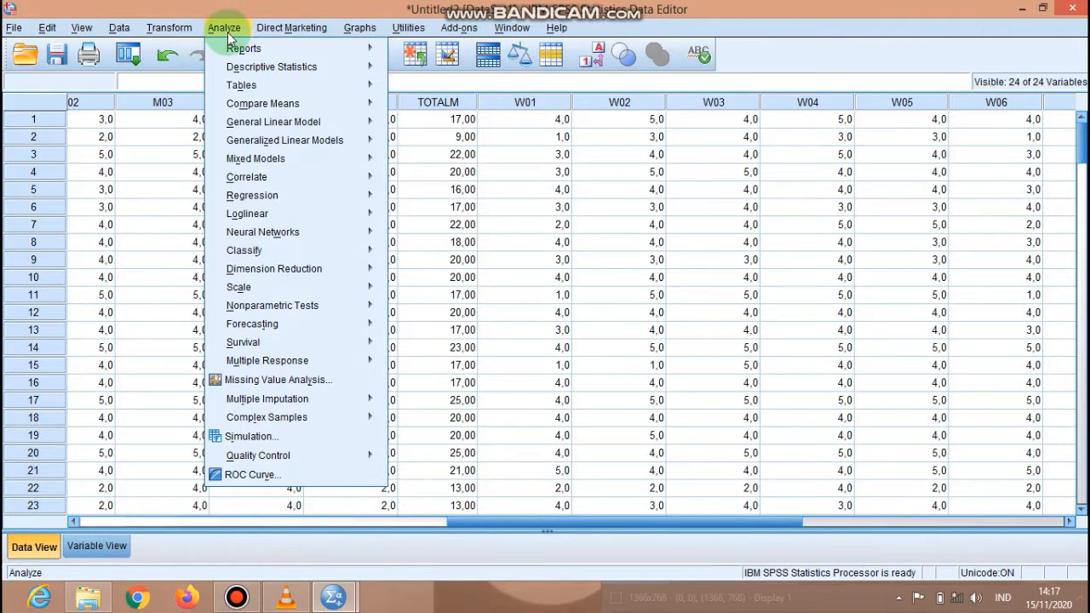
mouse_move(357, 197)
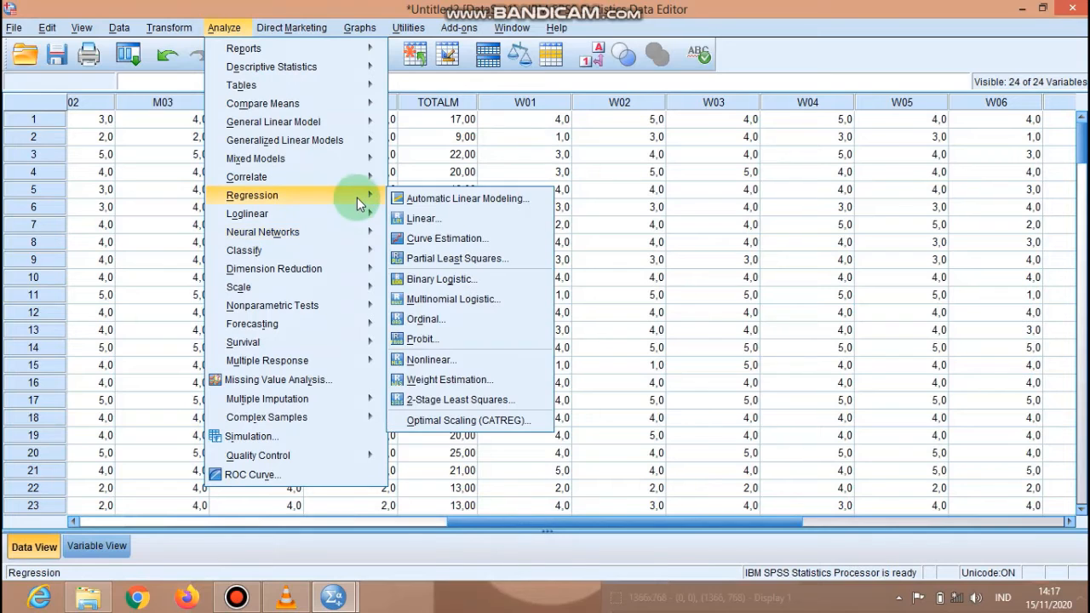
click(421, 218)
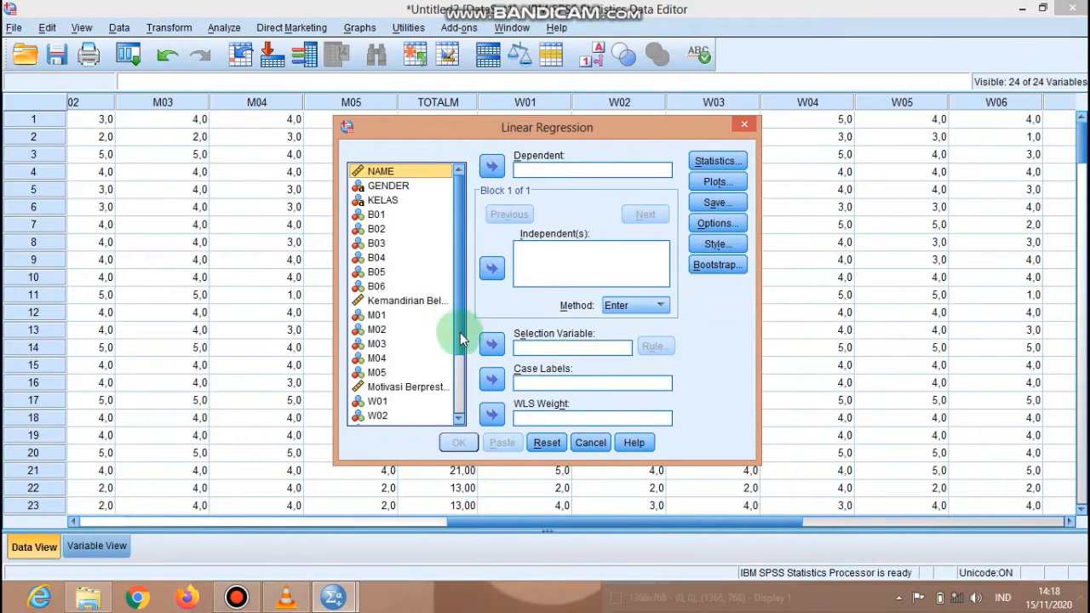
scroll(450, 341, down, 2)
click(430, 418)
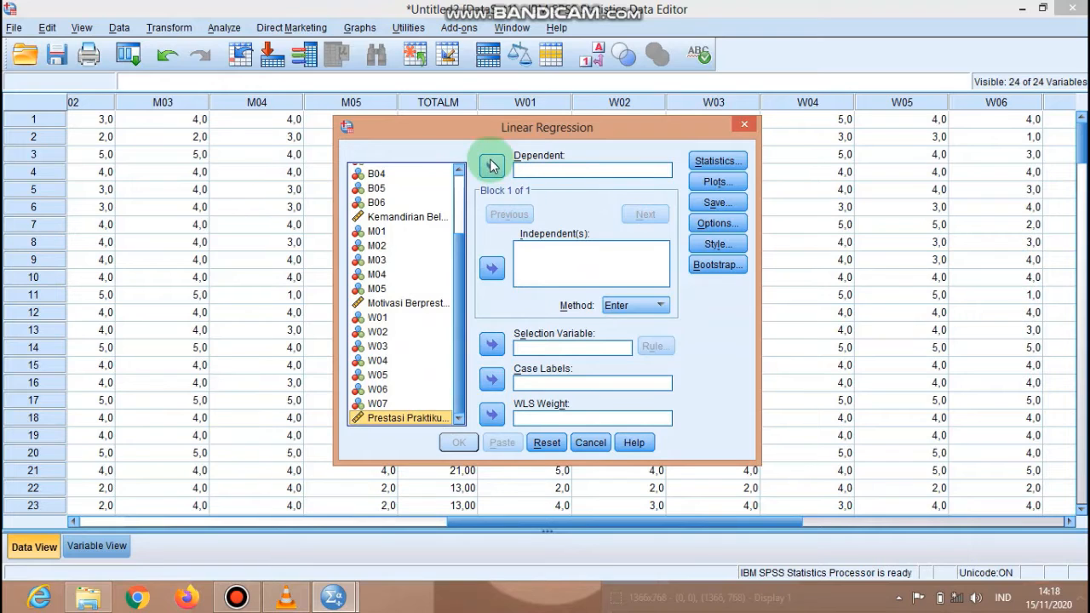
click(492, 165)
Add Kemandirian Belajar [TOTALB] and Motivasi Berprestasi [TOTALM] as the independent variables of the regression
click(415, 239)
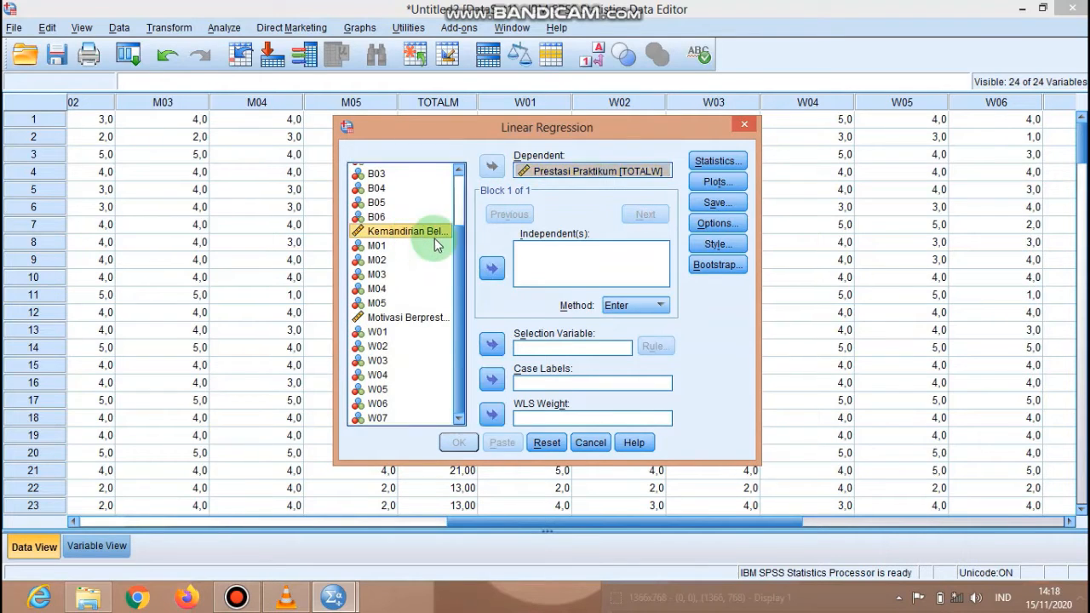
click(491, 268)
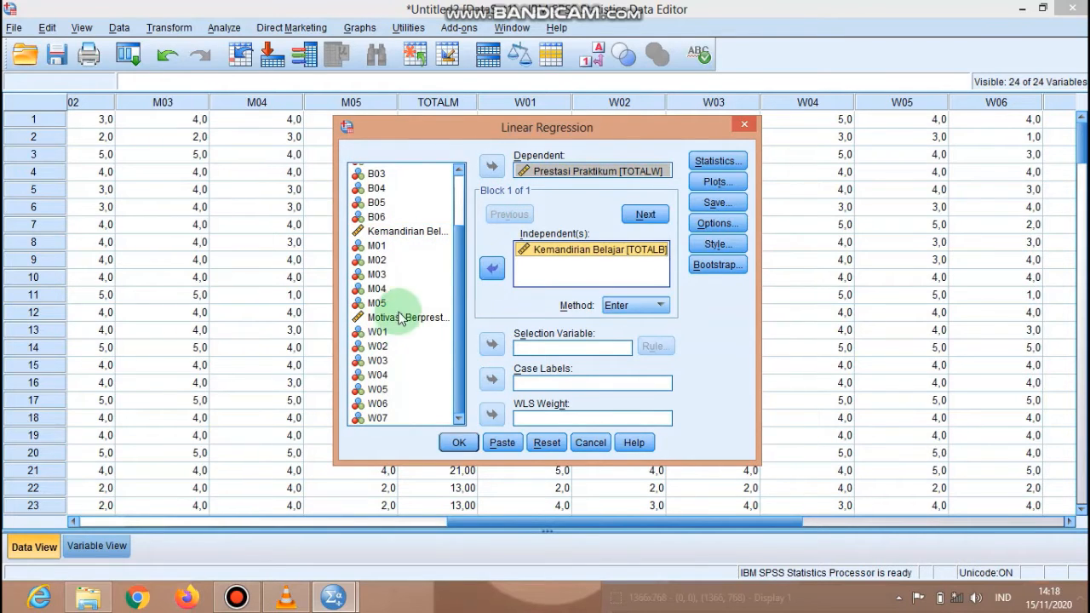
click(400, 319)
click(492, 269)
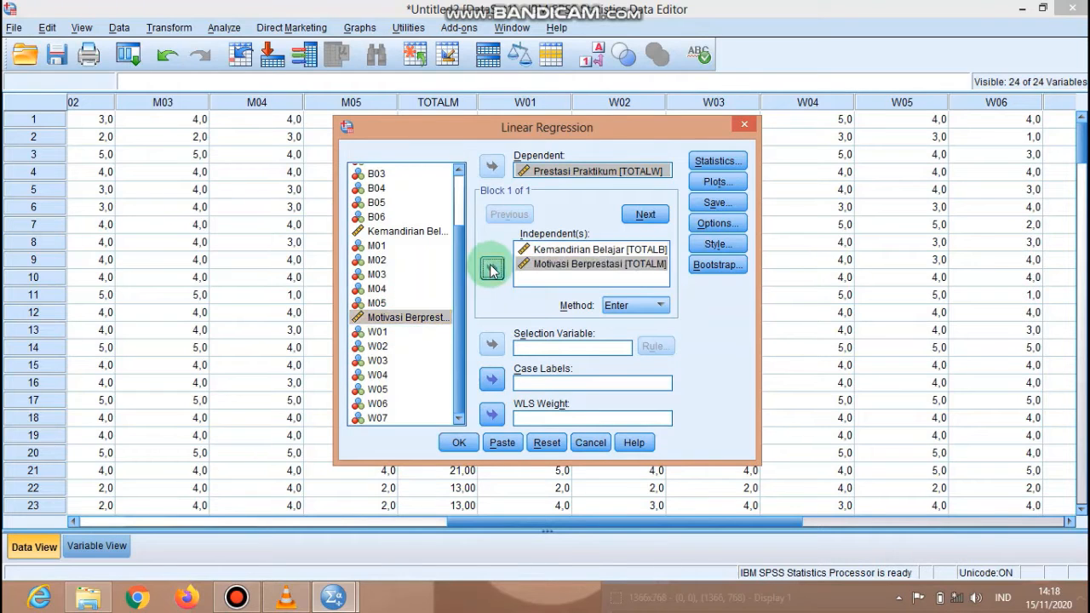
Request a histogram and a normal probability plot of the standardized residuals for the regression
click(712, 161)
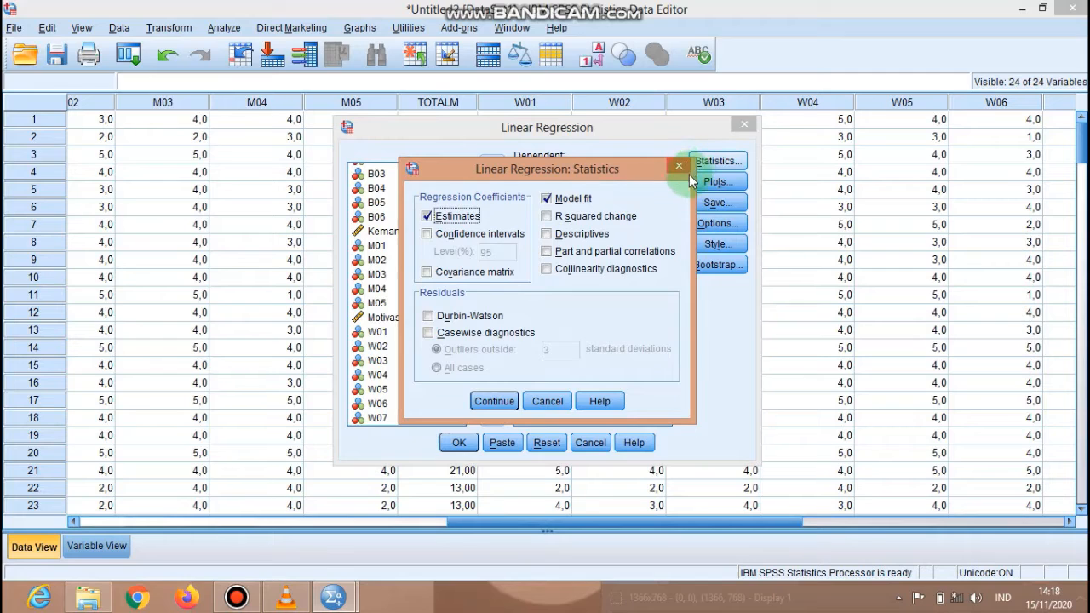
click(679, 165)
click(706, 183)
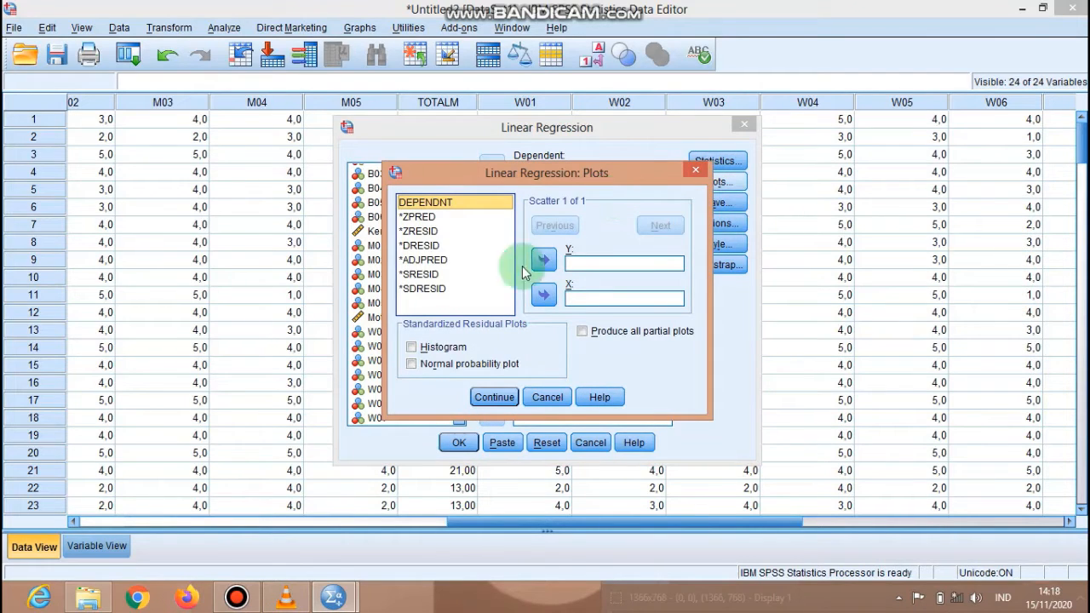
click(411, 347)
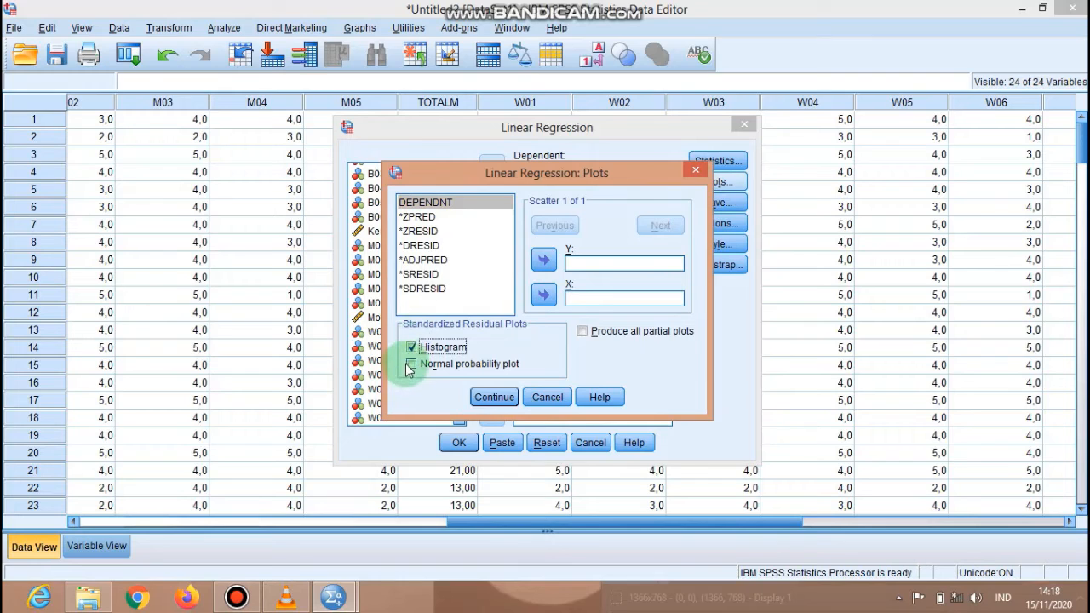
click(412, 364)
click(496, 397)
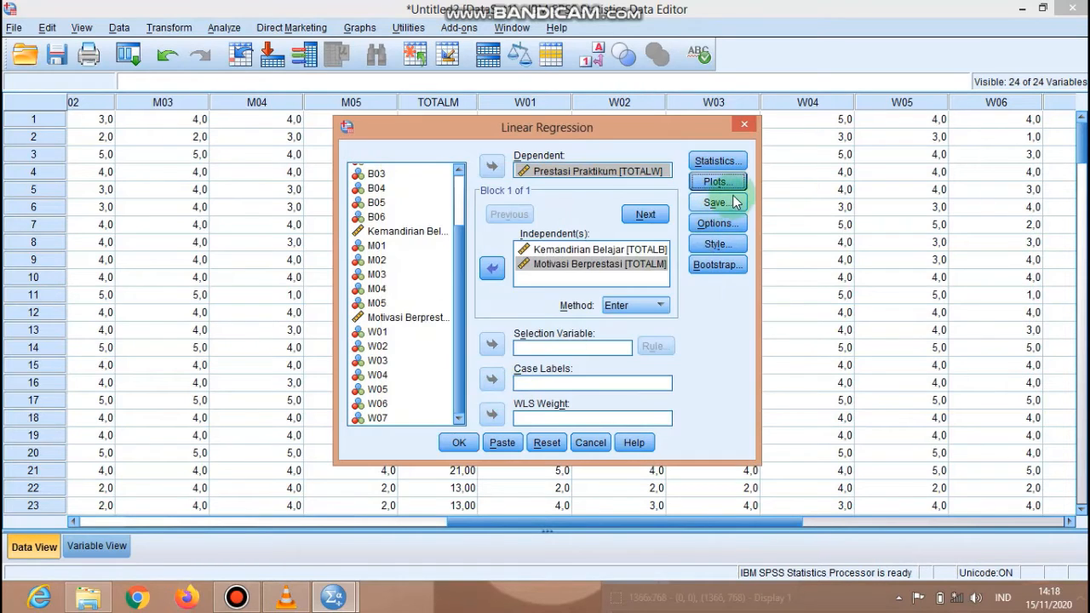
Save the unstandardized residuals as a new variable and run the linear regression
click(734, 206)
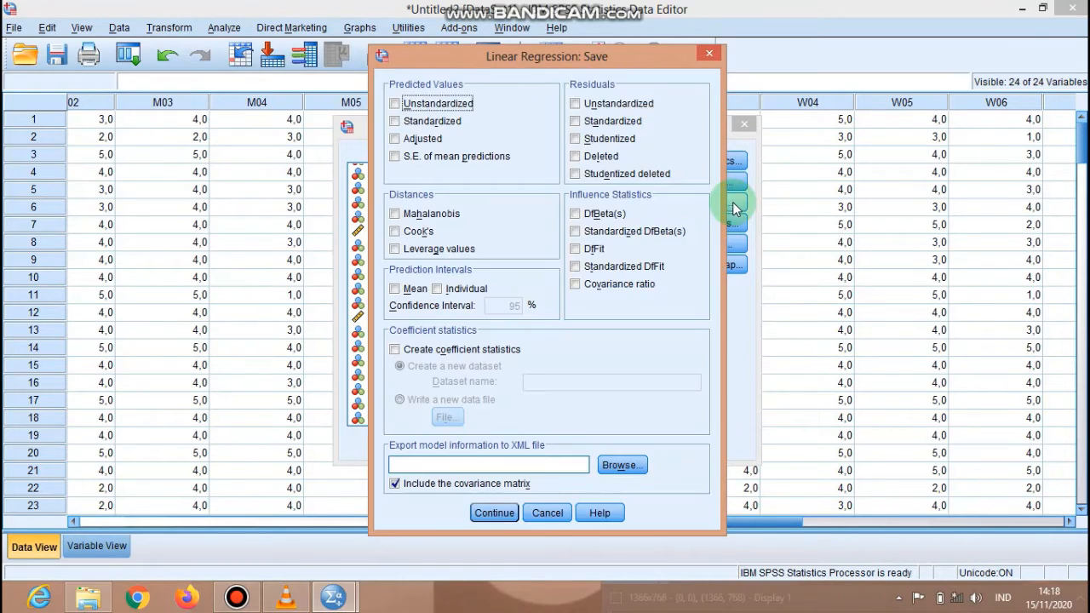
click(576, 104)
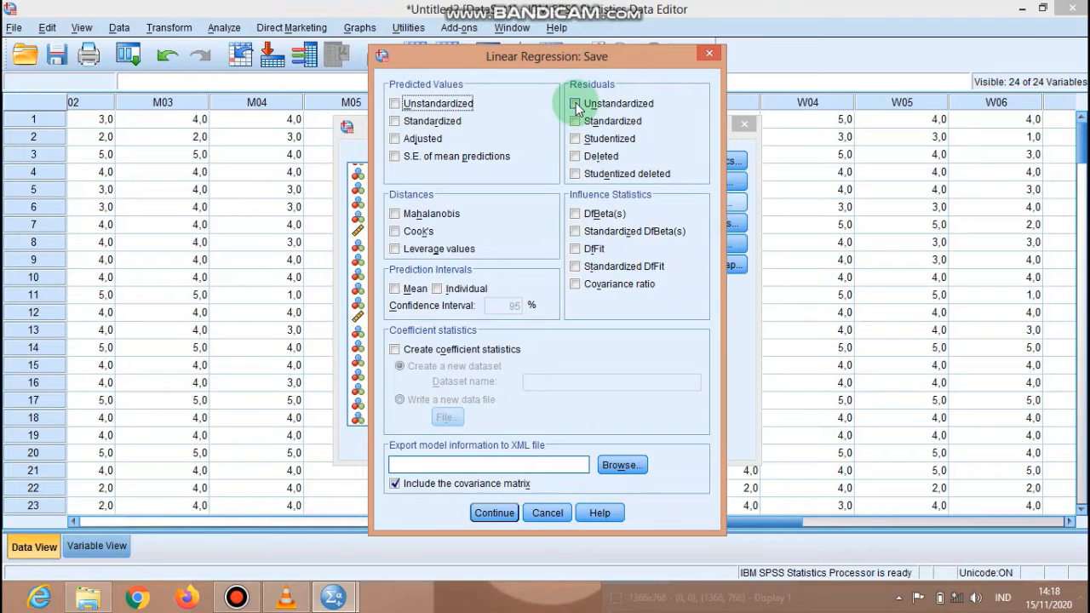
click(496, 513)
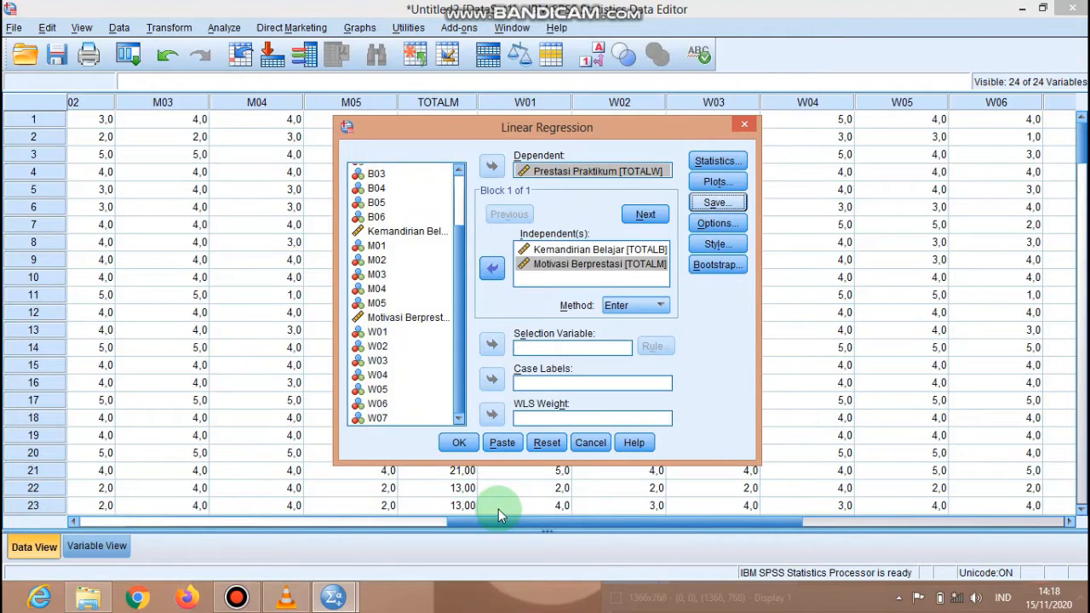
click(459, 442)
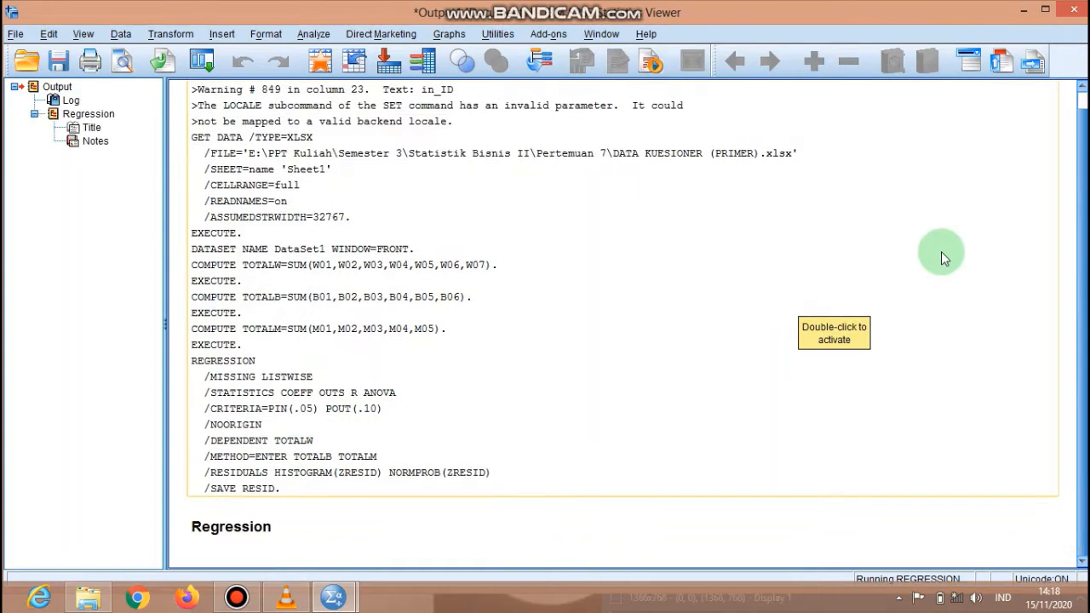
Examine the regression output, including the residual histogram and the normal P-P plot, and return to the data editor
click(1084, 232)
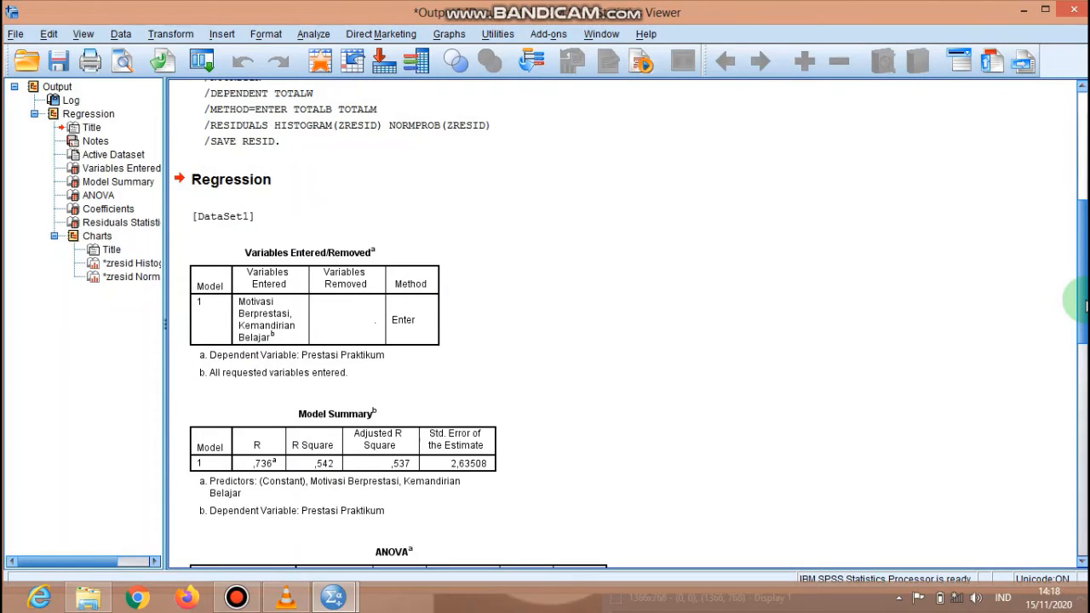
drag(1083, 305, 1079, 391)
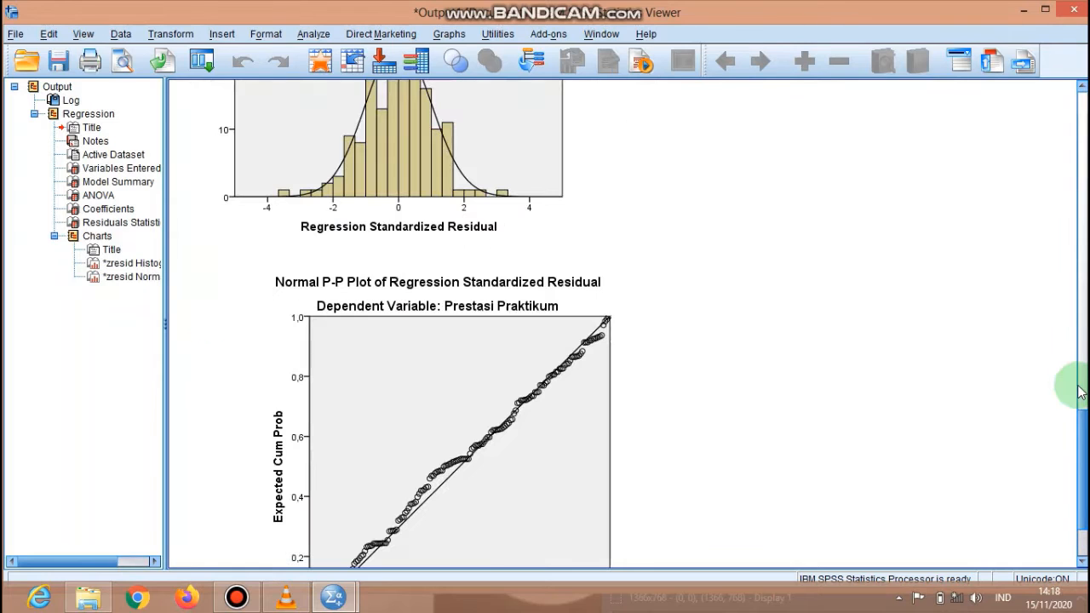
scroll(370, 204, up, 3)
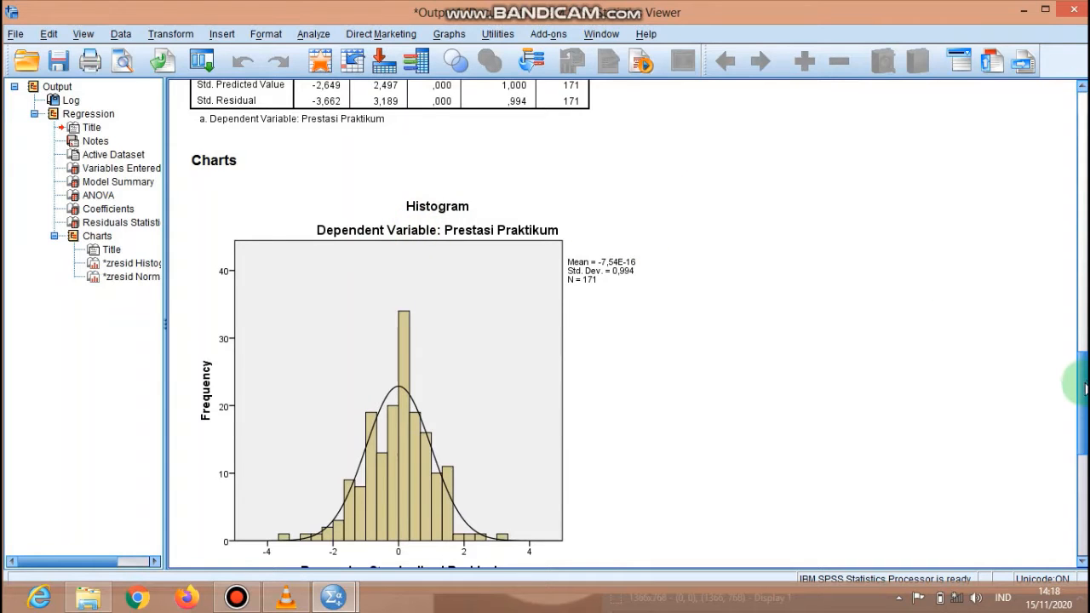
scroll(1072, 375, down, 4)
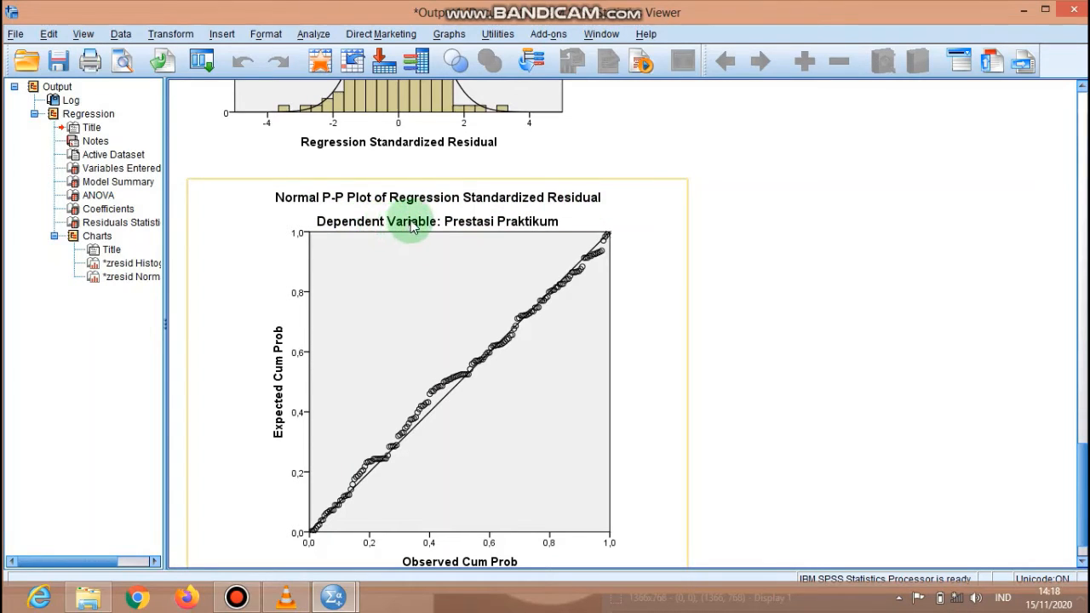
click(1026, 10)
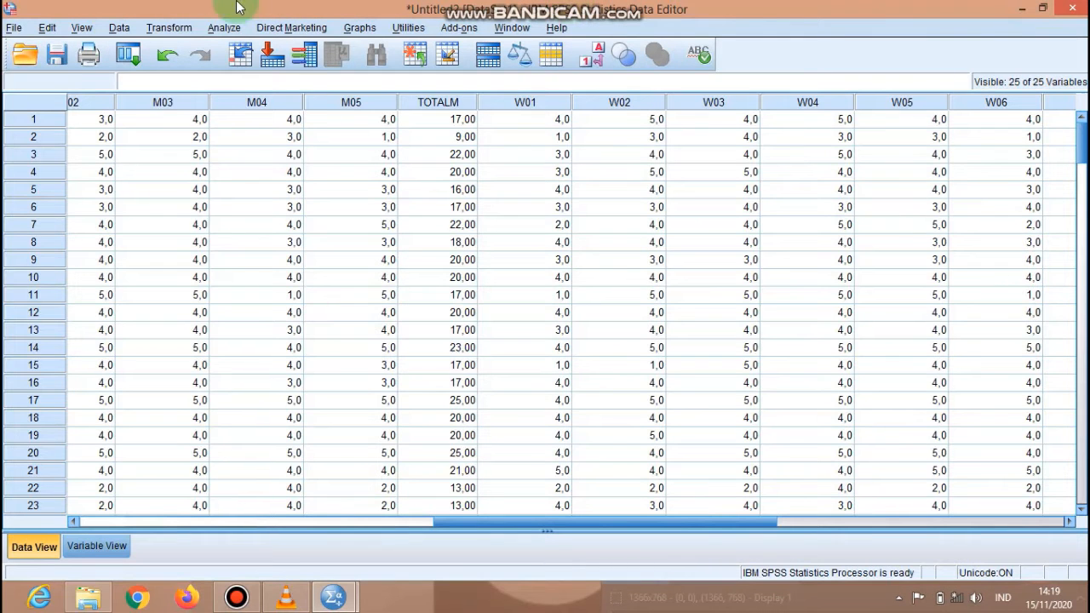
Run a legacy one-sample Kolmogorov-Smirnov test on the unstandardized residual against the Normal distribution, keeping the default options
click(183, 28)
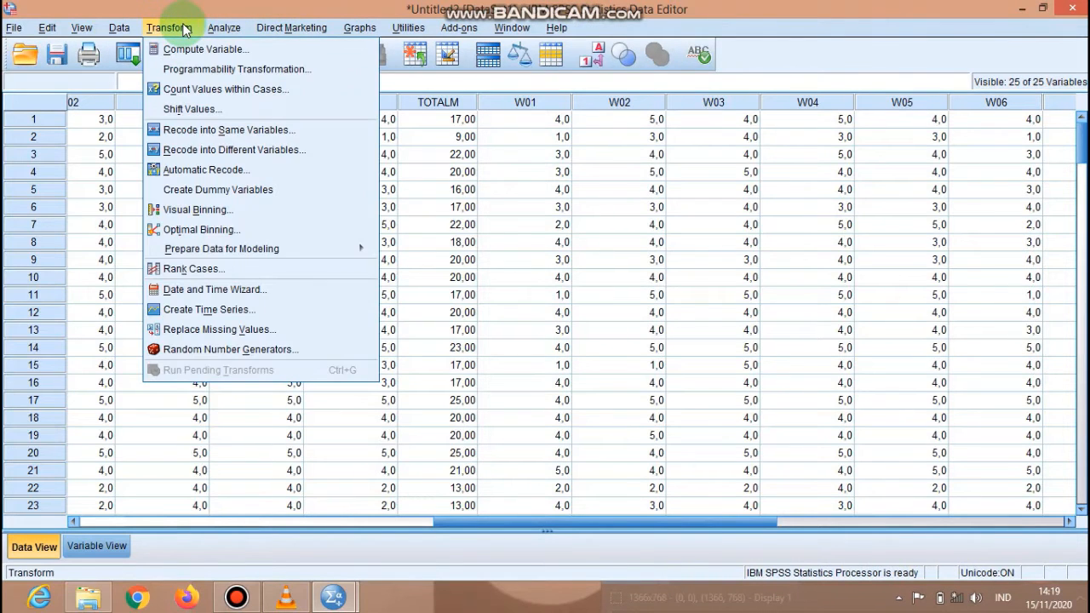
mouse_move(224, 31)
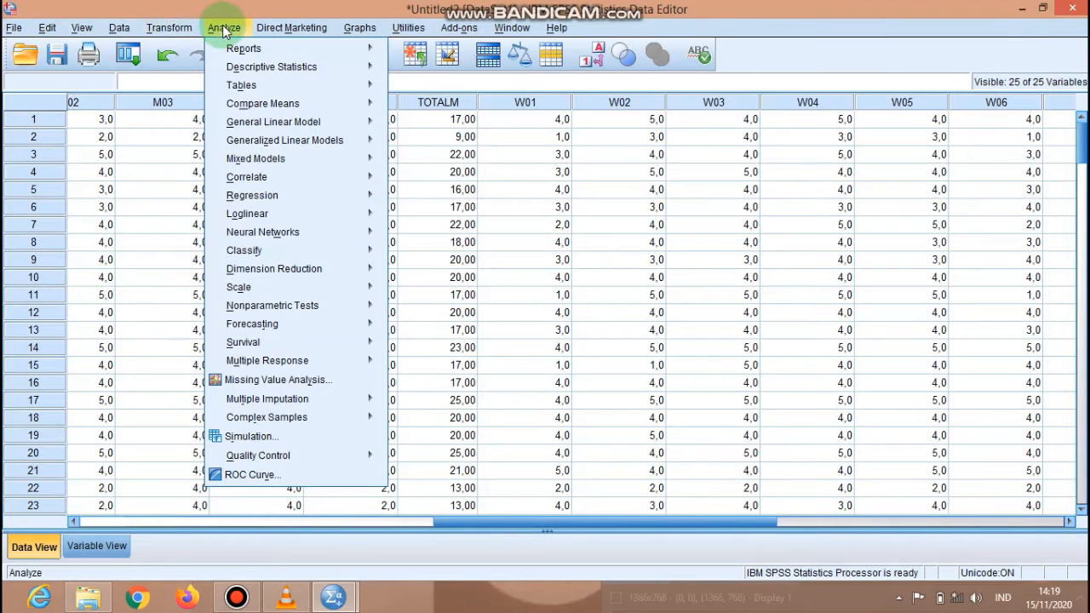
mouse_move(332, 305)
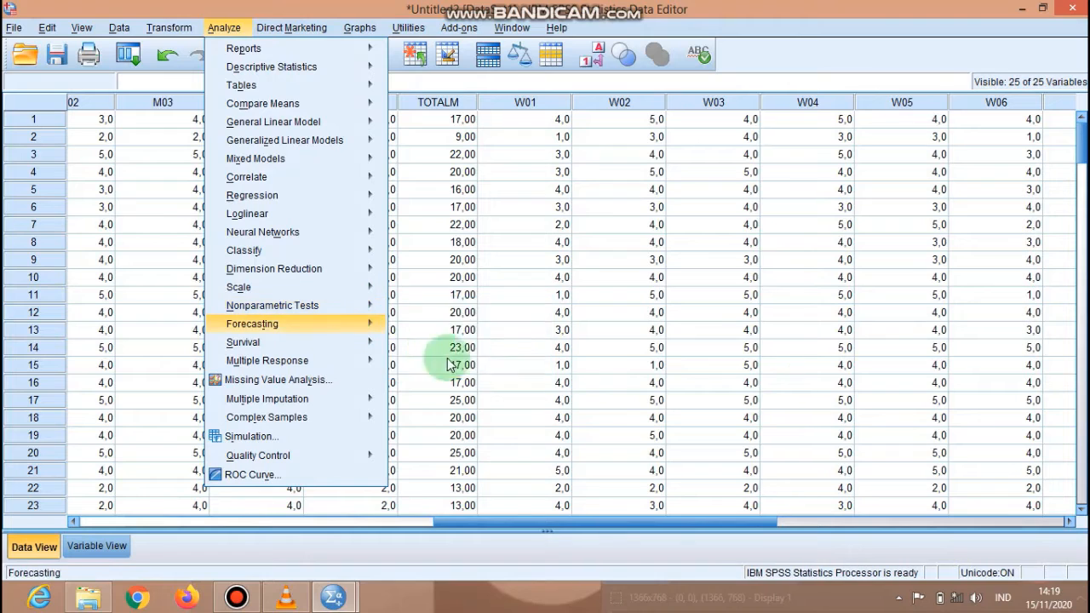
mouse_move(542, 368)
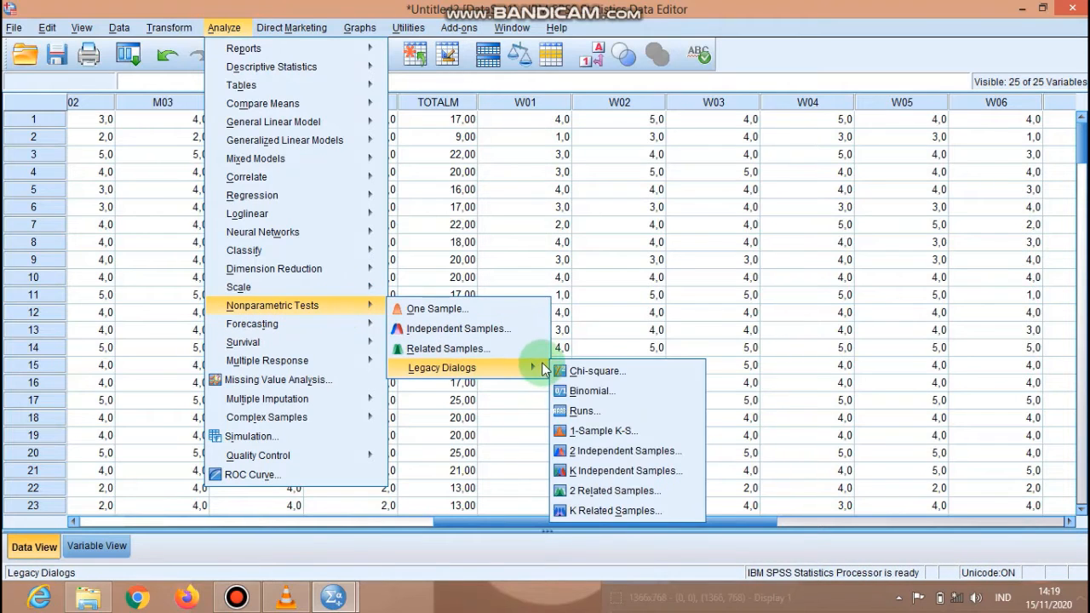
click(582, 430)
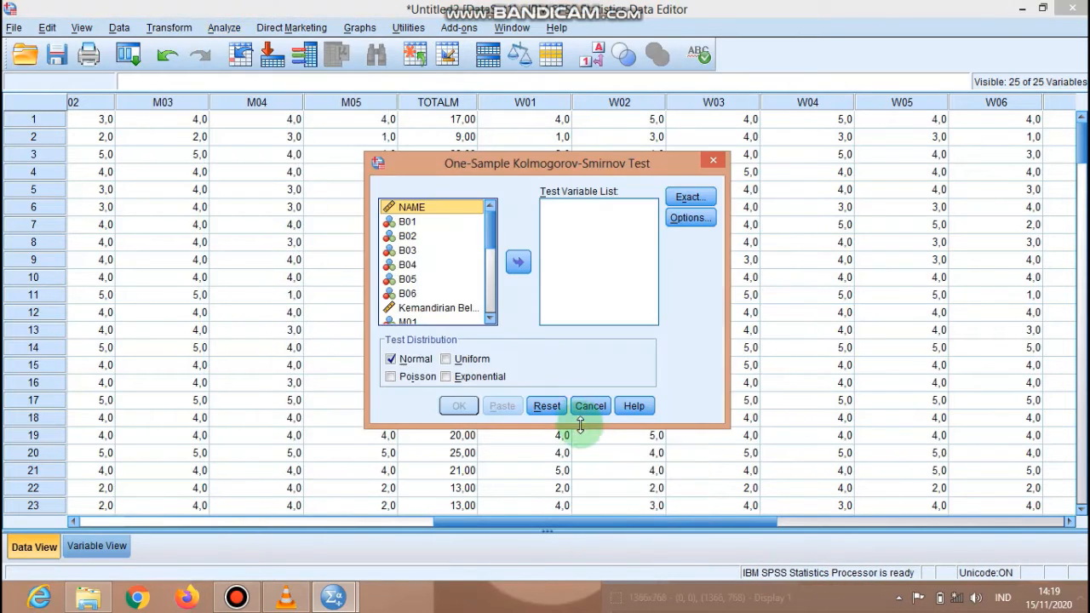
drag(490, 231, 487, 304)
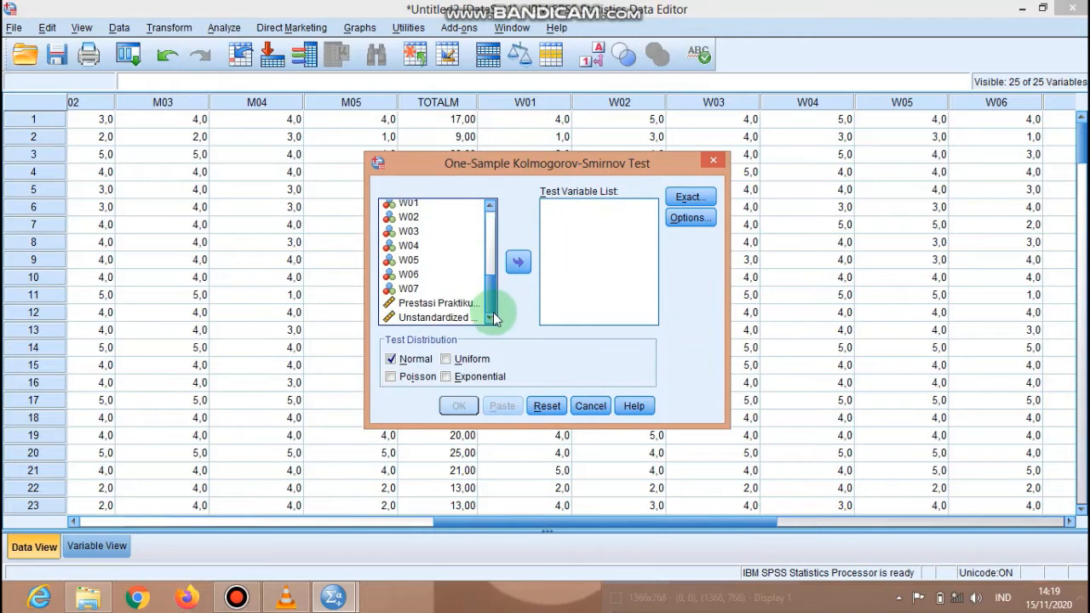
click(459, 318)
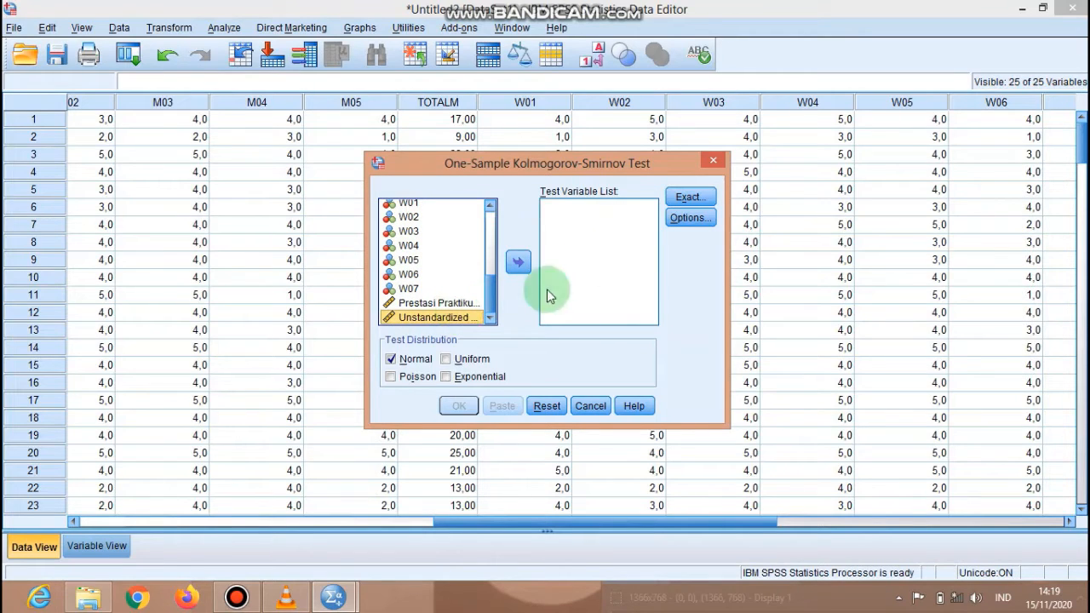
click(519, 263)
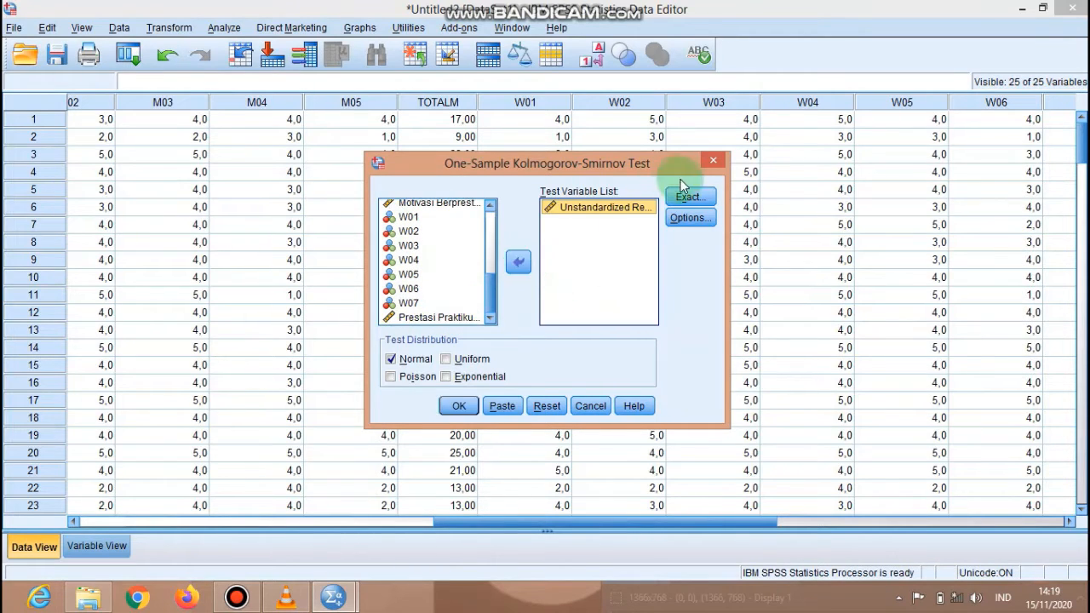
click(691, 218)
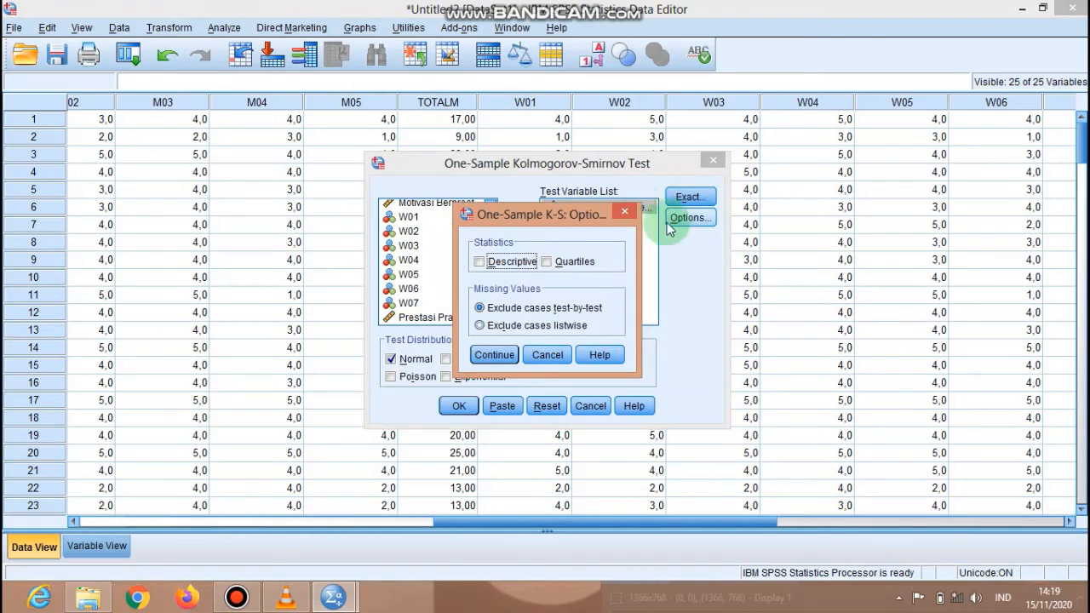
click(630, 214)
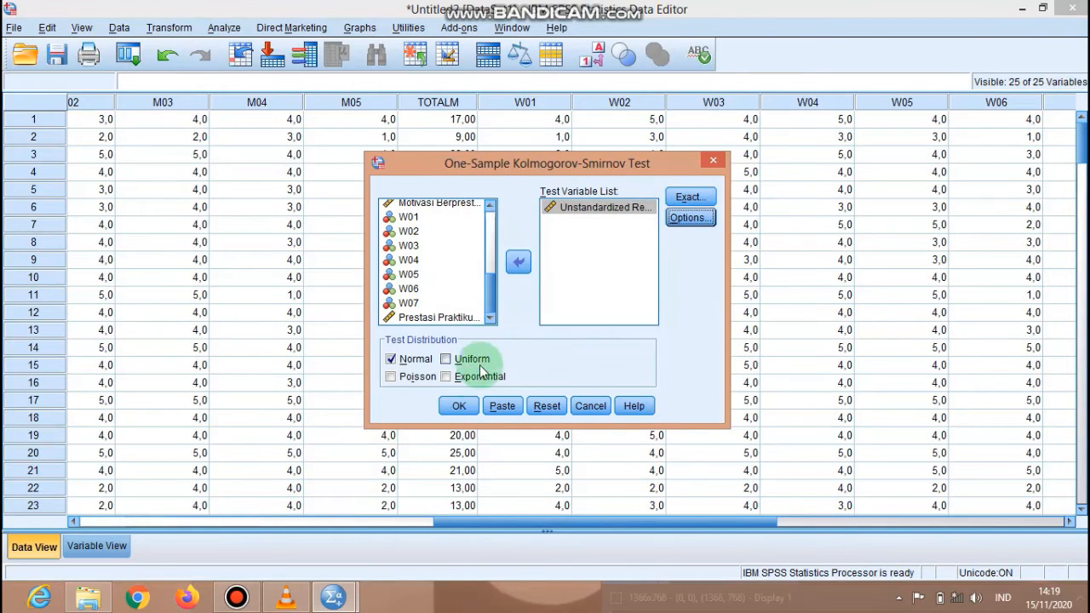
click(458, 406)
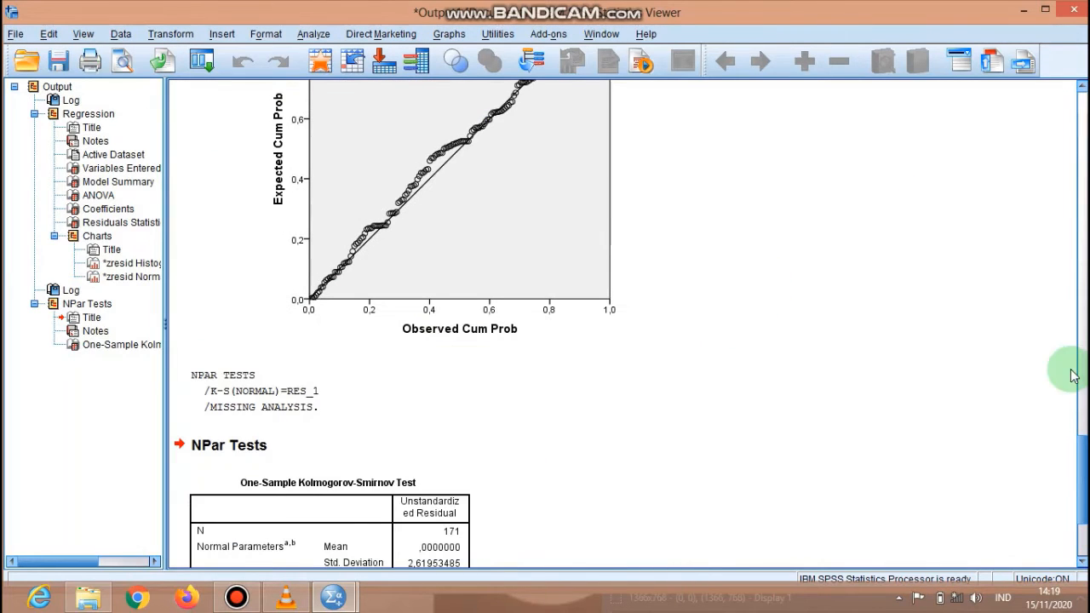
Review the residual histogram, the normal P-P plot and the One-Sample Kolmogorov-Smirnov Test table to assess normality
drag(1084, 474, 1072, 351)
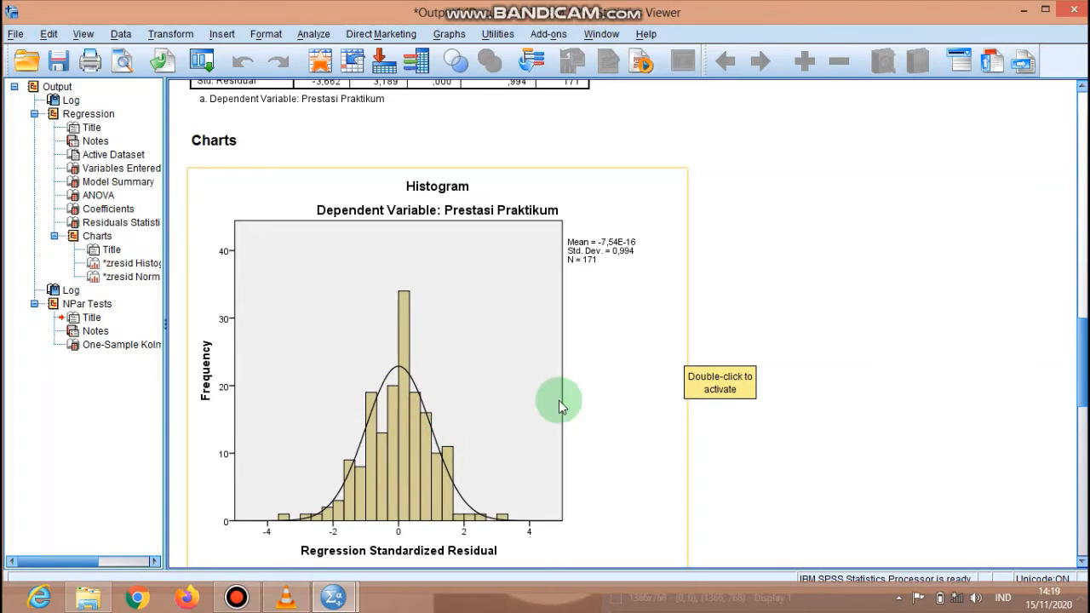
scroll(1080, 350, down, 10)
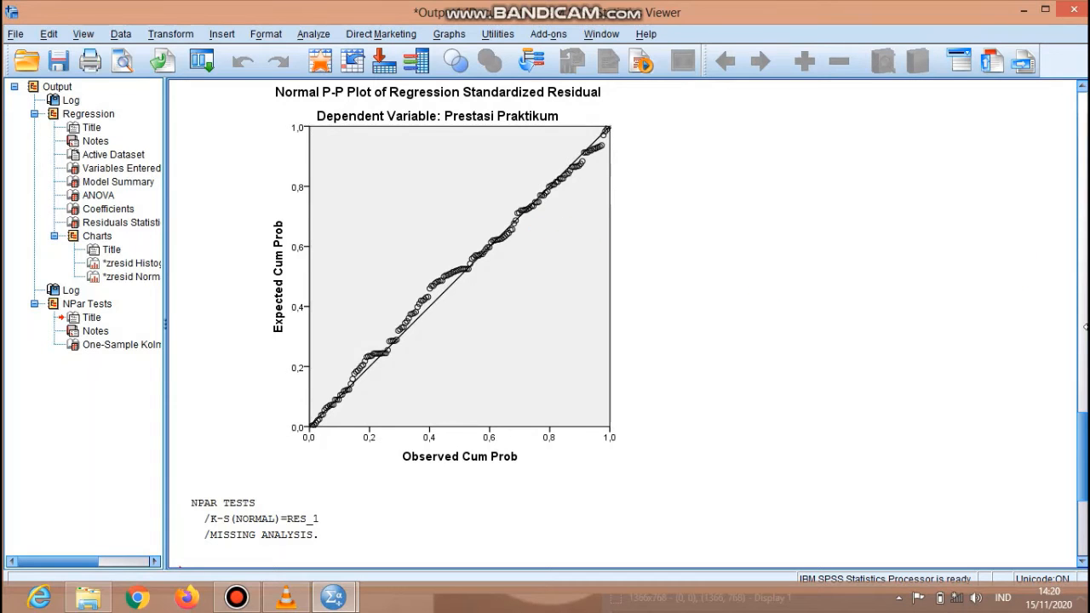
drag(1085, 442, 1084, 465)
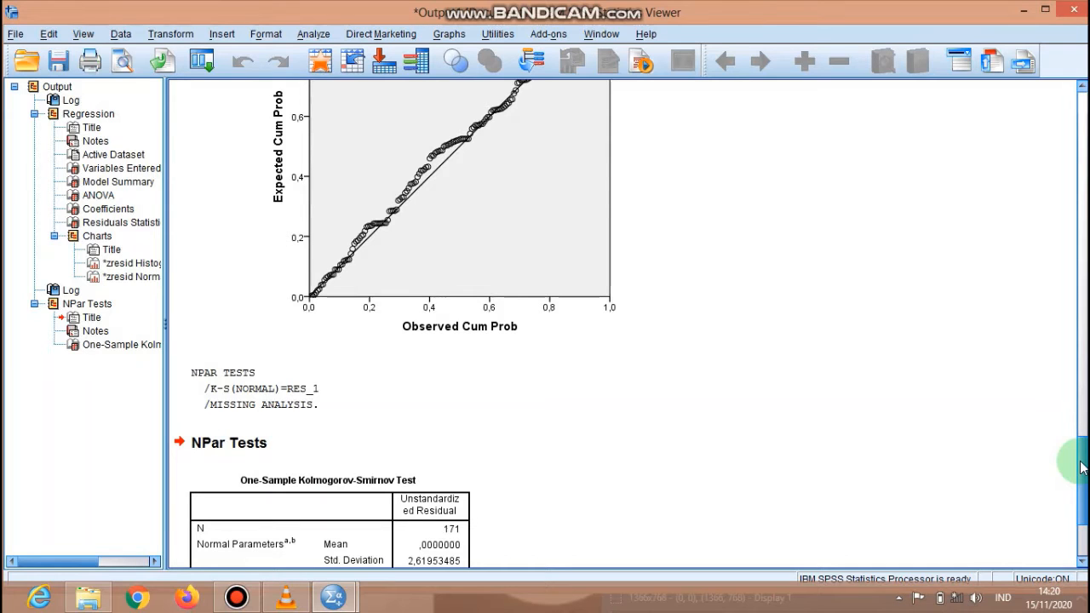
drag(1073, 445, 1054, 494)
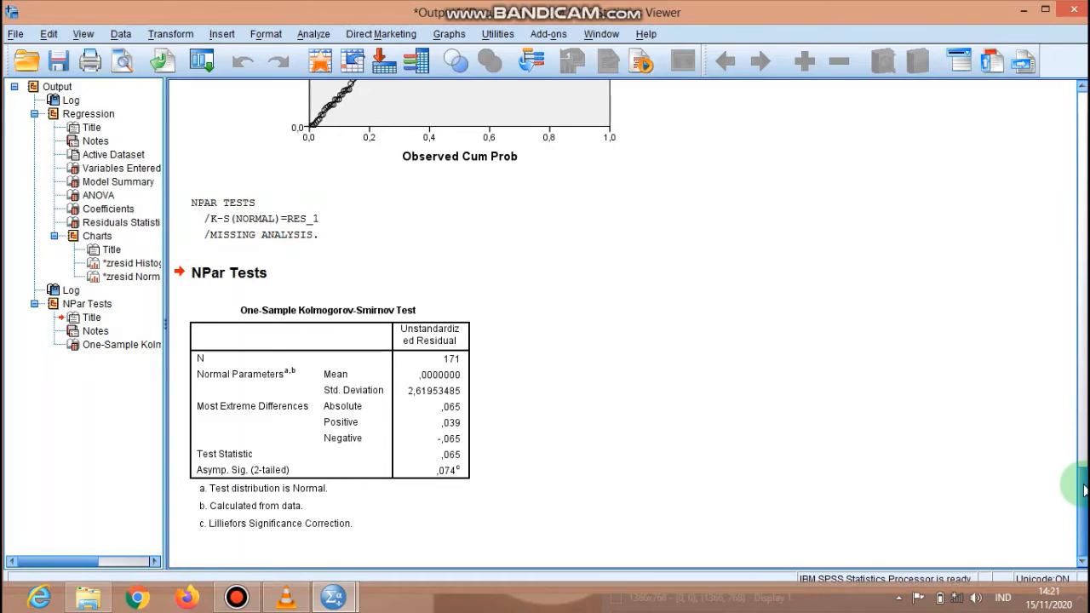
drag(1084, 490, 1069, 354)
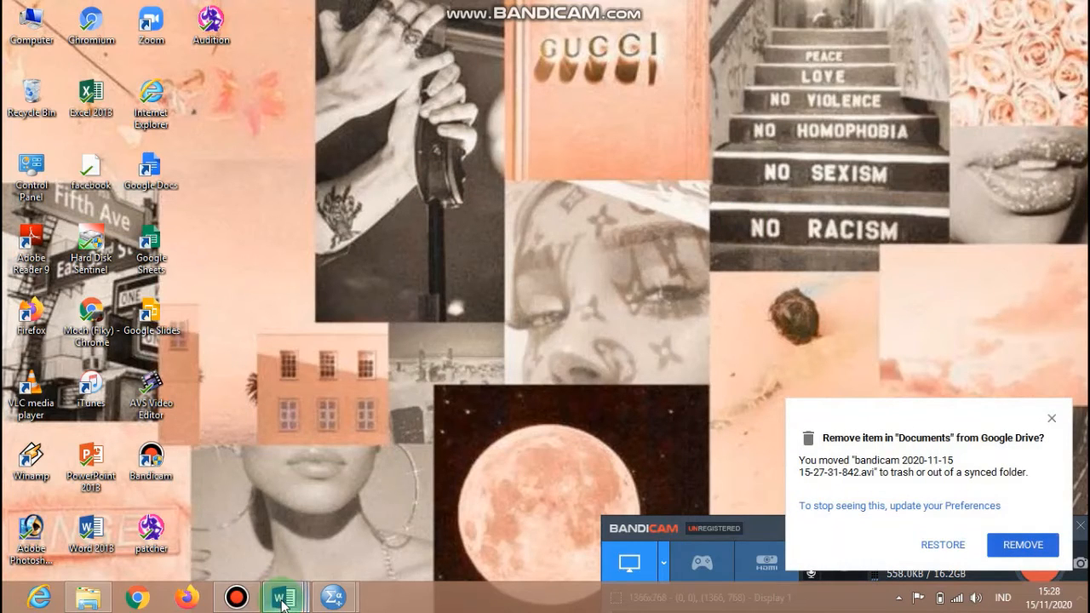
Switch to the Word document with the One Sample T-Test example and read the case description and BERAT BADAN table
mouse_move(284, 600)
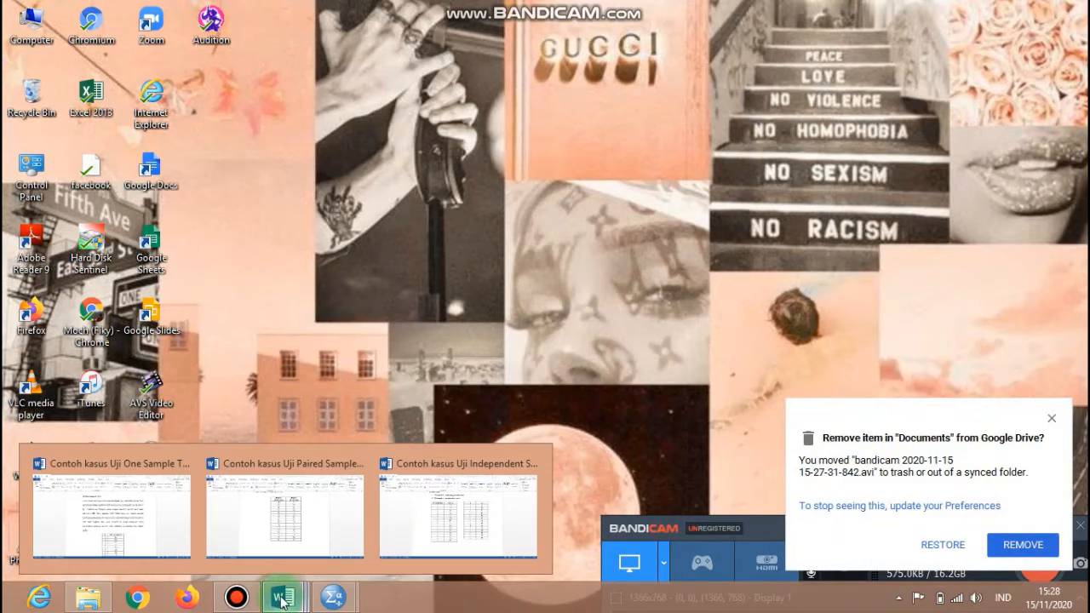
click(156, 517)
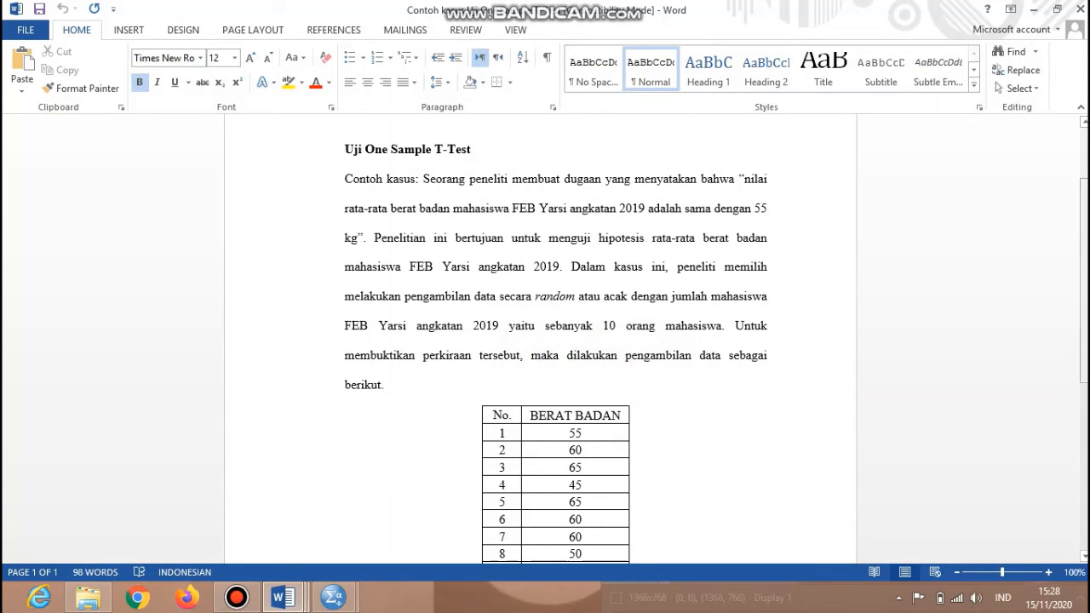
scroll(509, 257, down, 4)
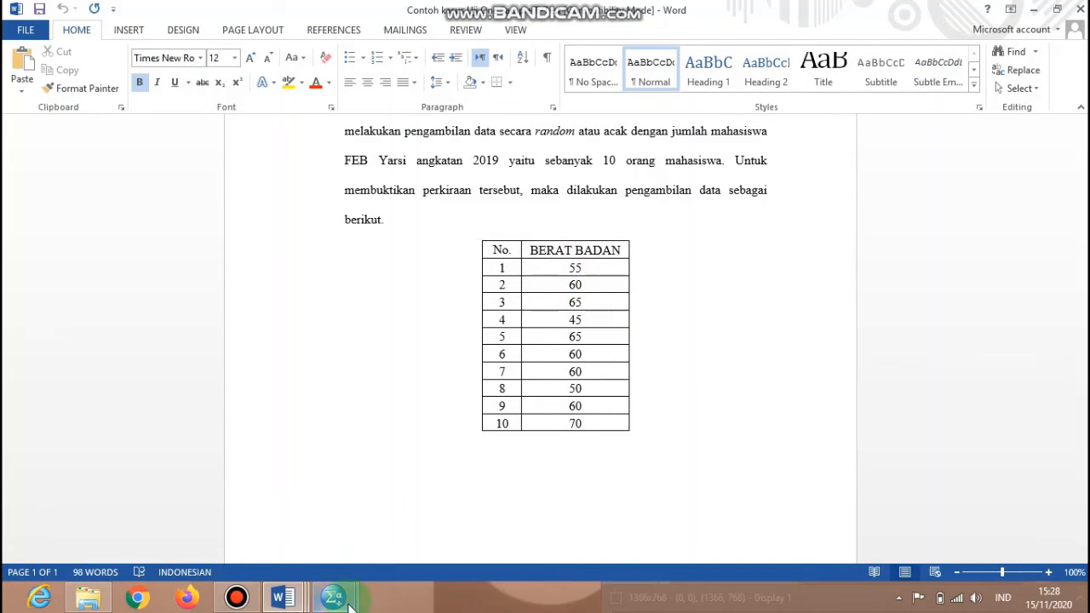
Switch to the BERAT BADAN dataset in SPSS, set the variable's decimals to 0, and display the data values
mouse_move(333, 597)
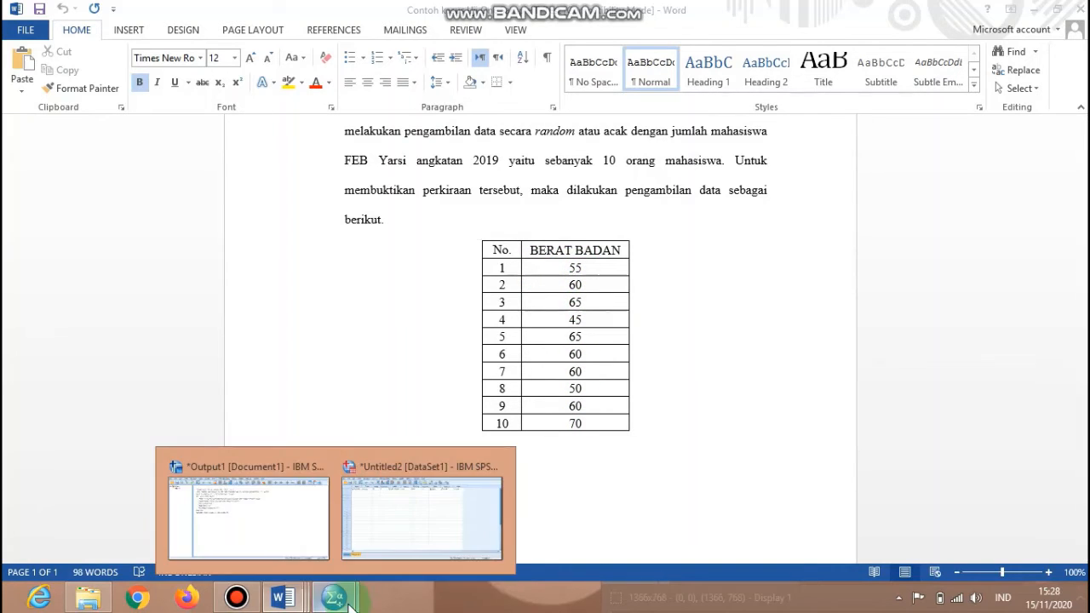
click(368, 516)
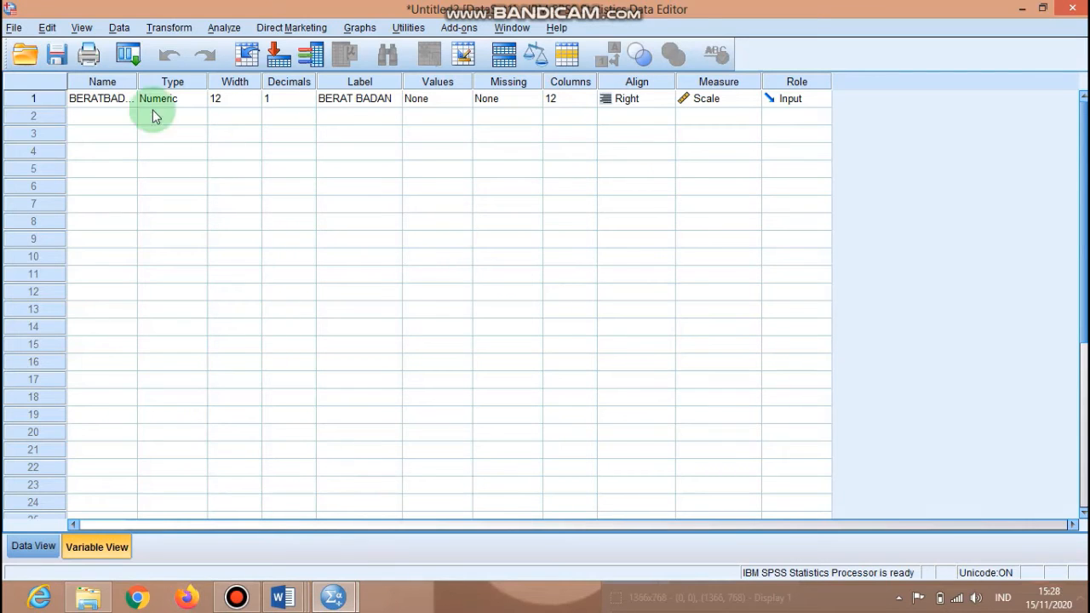
click(292, 99)
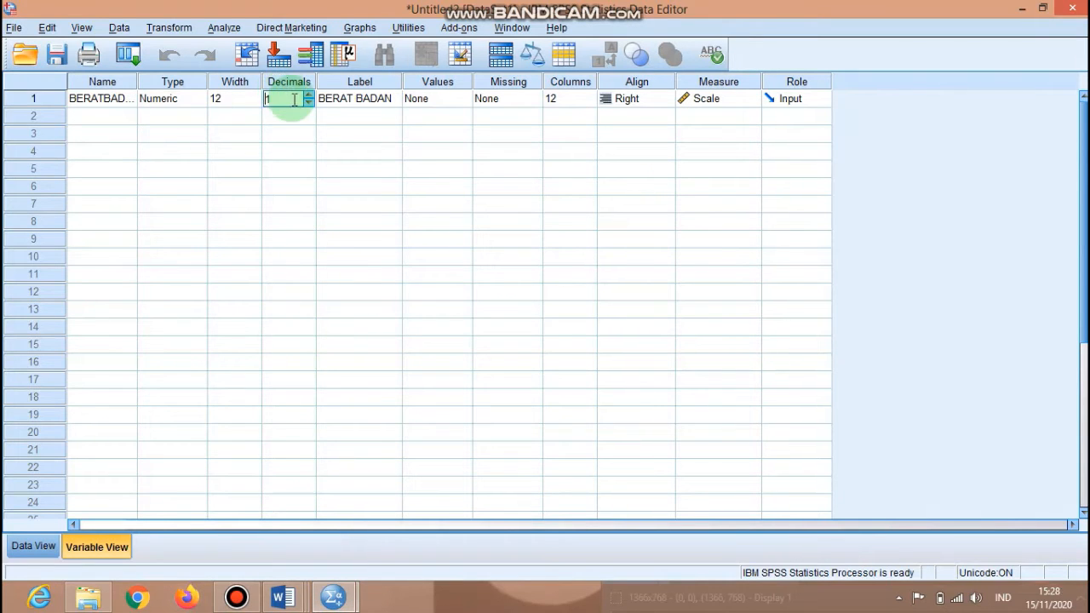
click(309, 103)
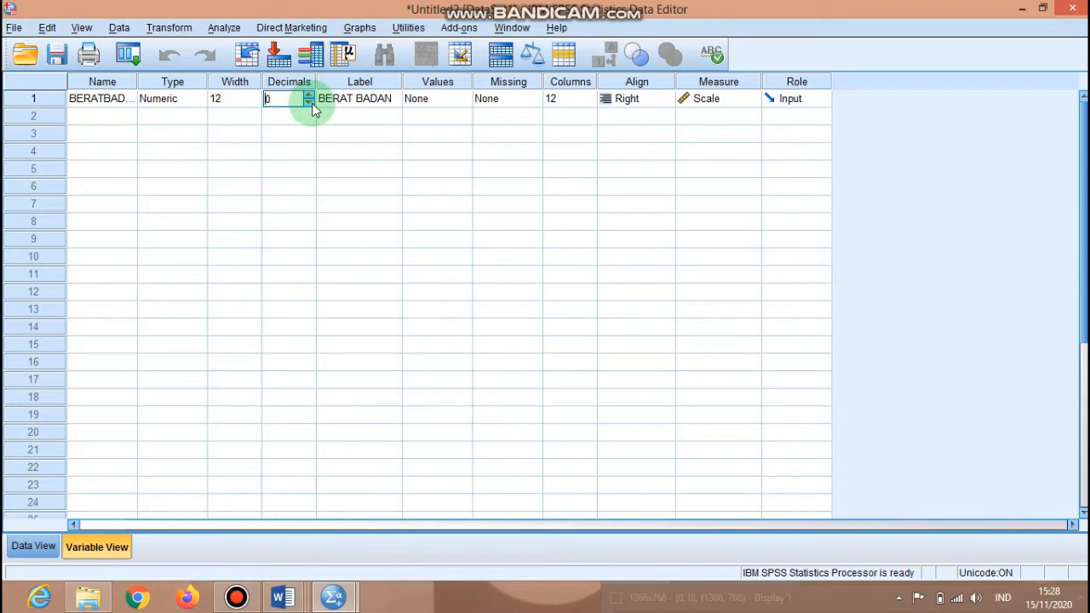
click(33, 546)
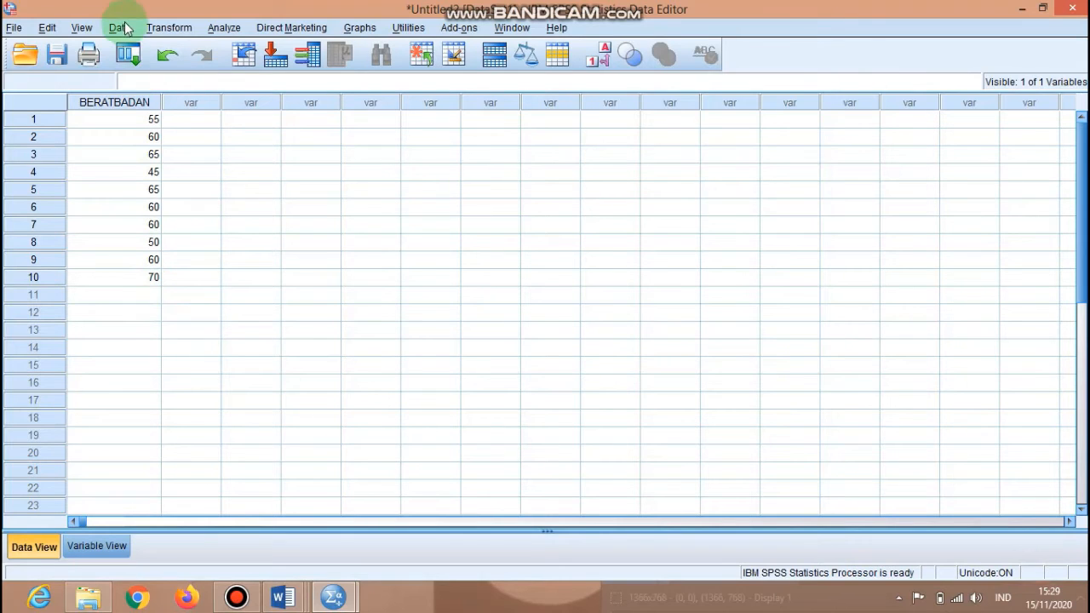
Run a One-Sample T Test on BERAT BADAN with a test value of 0
click(225, 27)
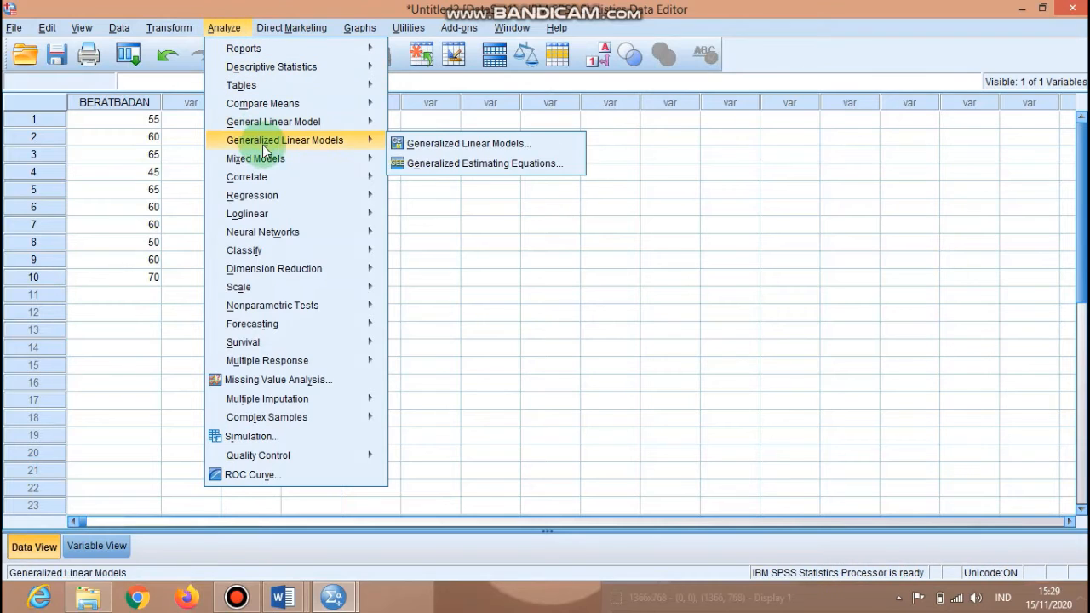
mouse_move(272, 159)
mouse_move(311, 139)
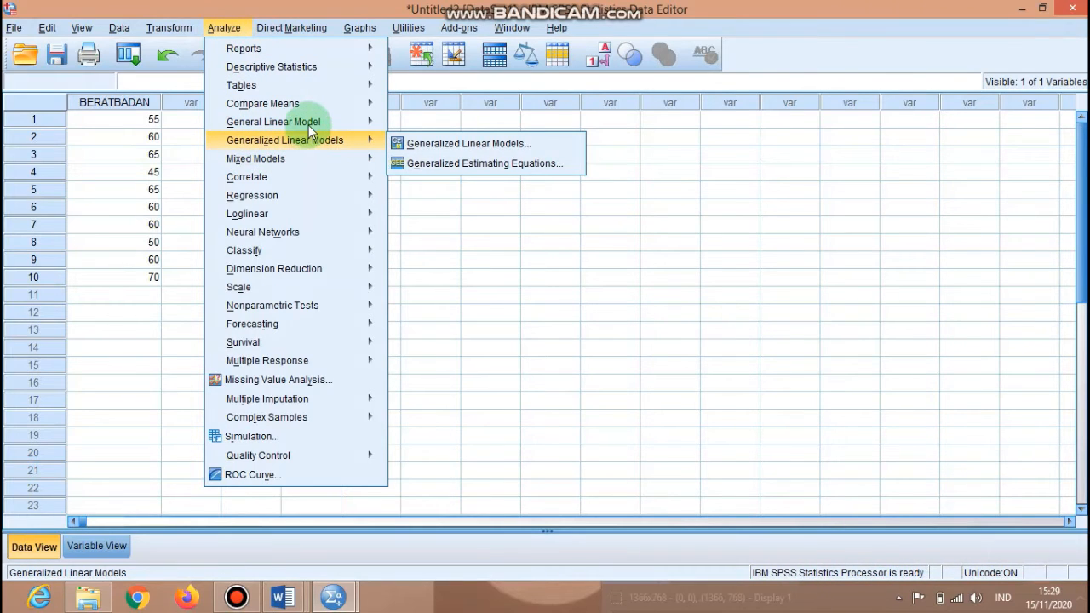
mouse_move(312, 158)
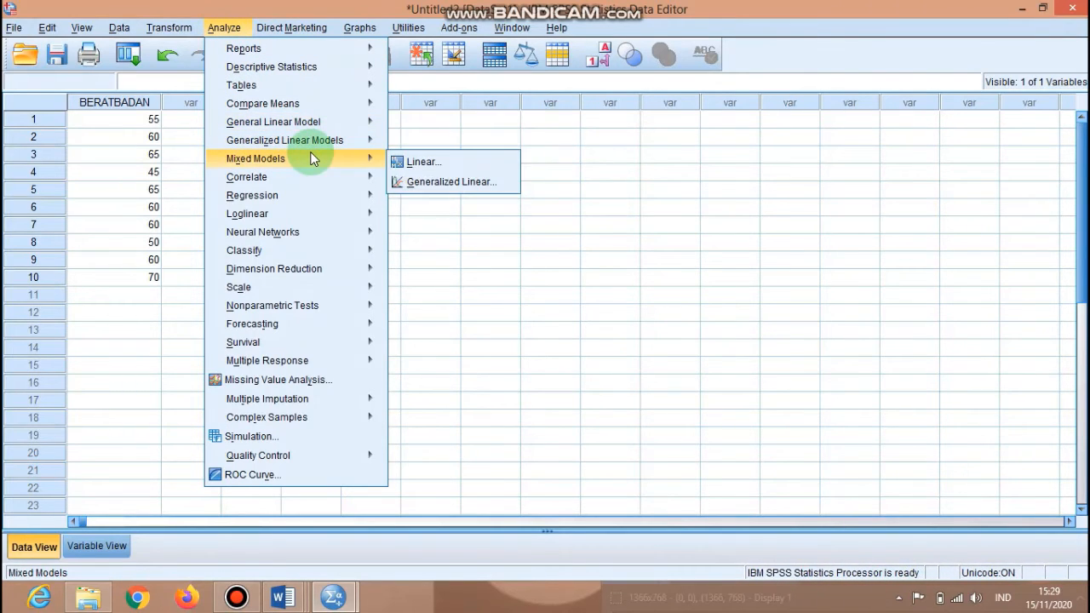
mouse_move(320, 113)
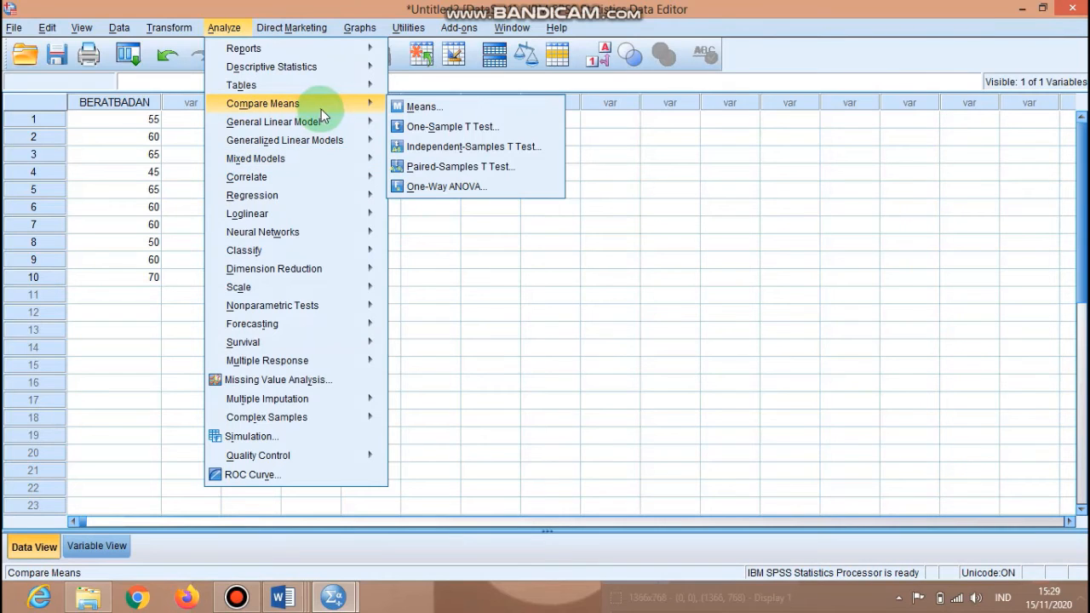
click(443, 126)
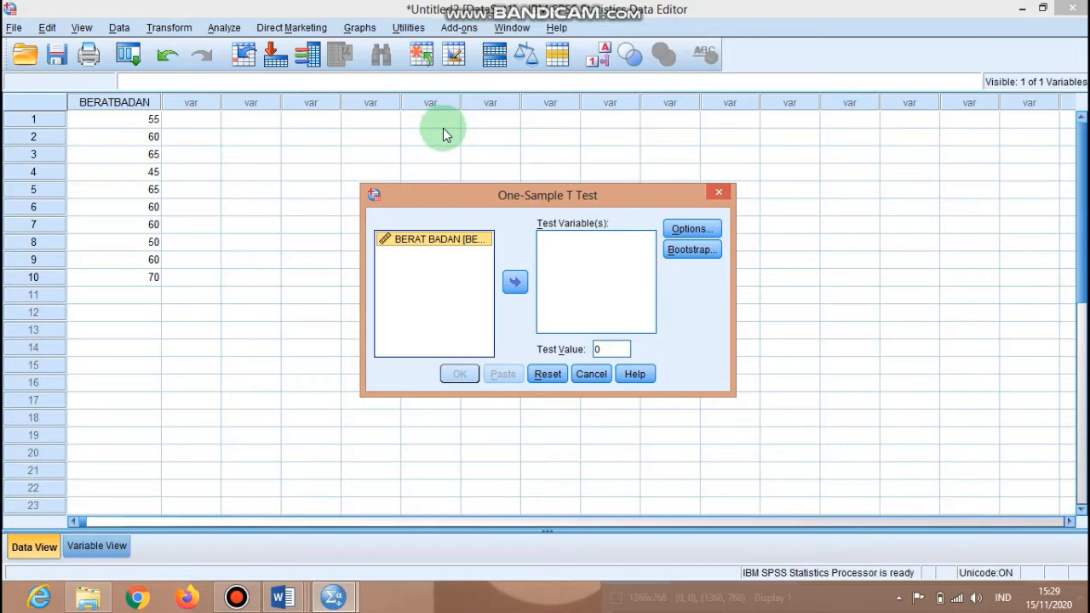
click(514, 282)
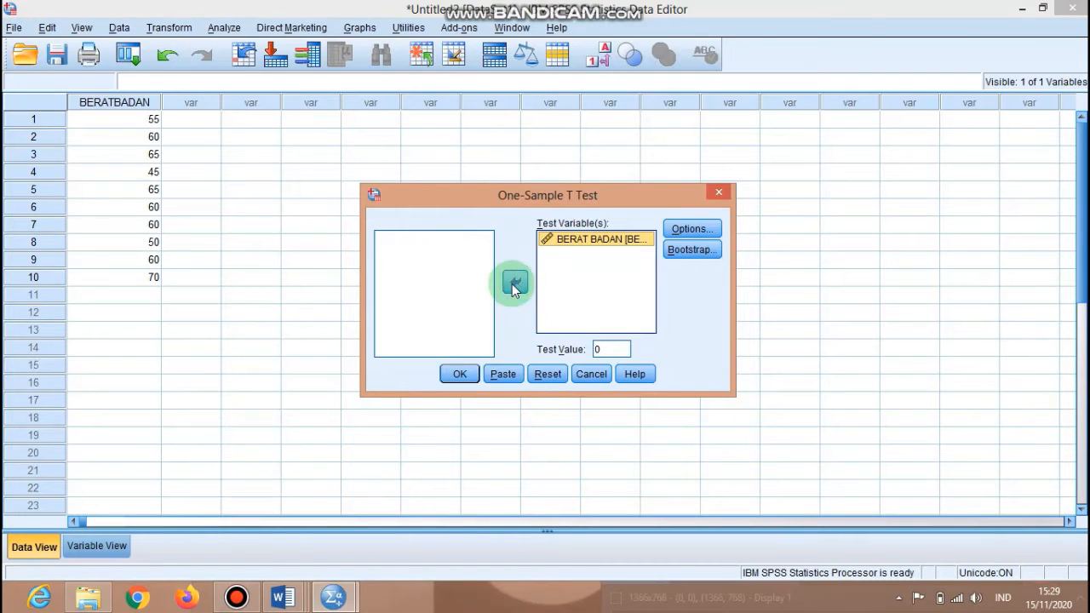
click(462, 377)
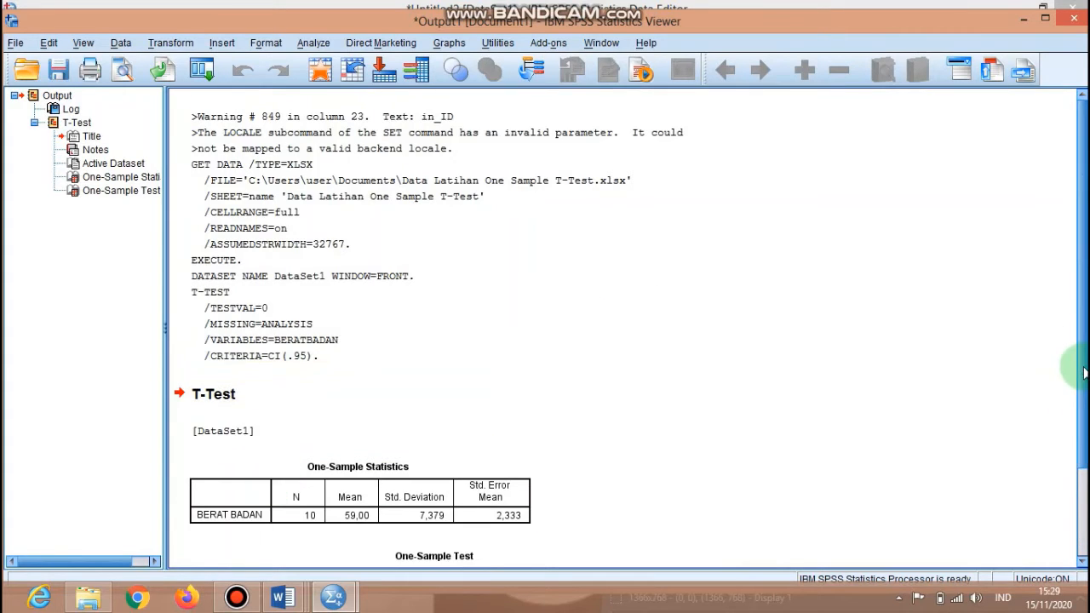
Review the One-Sample Statistics and One-Sample Test tables for BERAT BADAN, and minimize the output viewer
drag(1082, 391, 1085, 483)
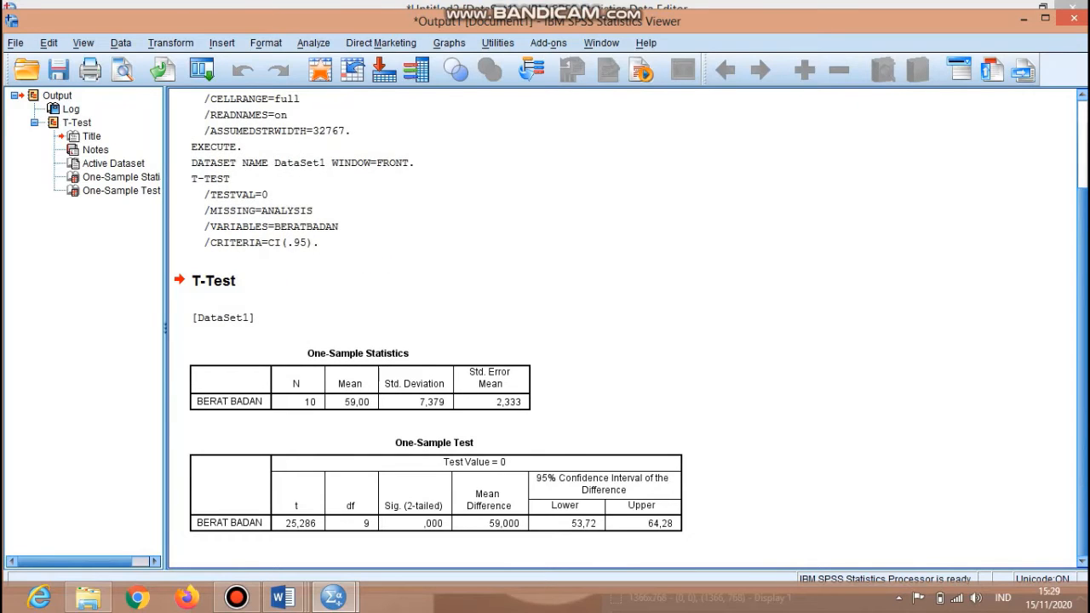
click(383, 383)
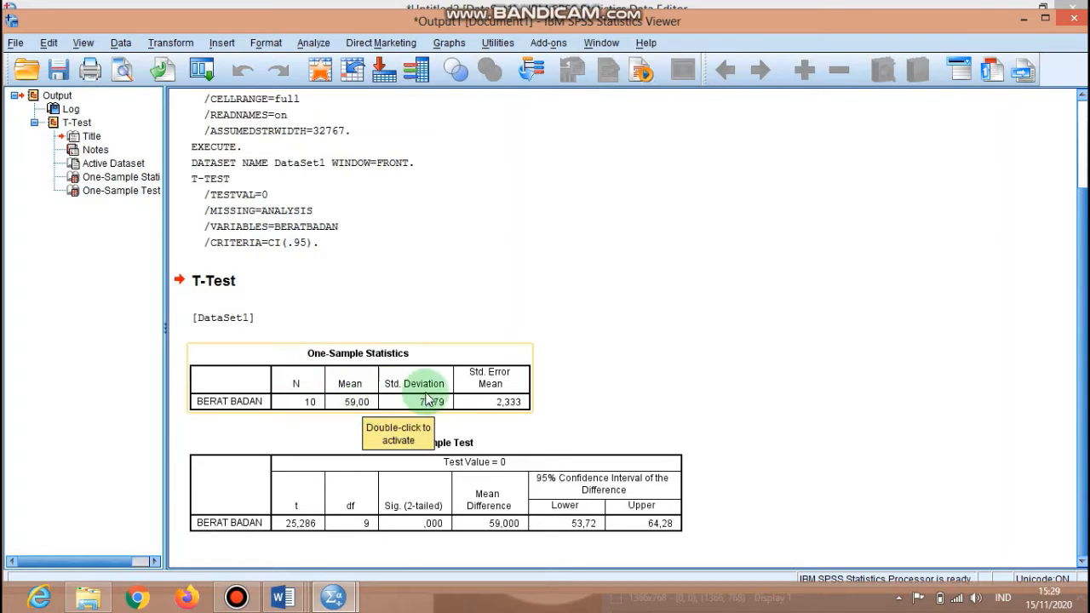
click(428, 433)
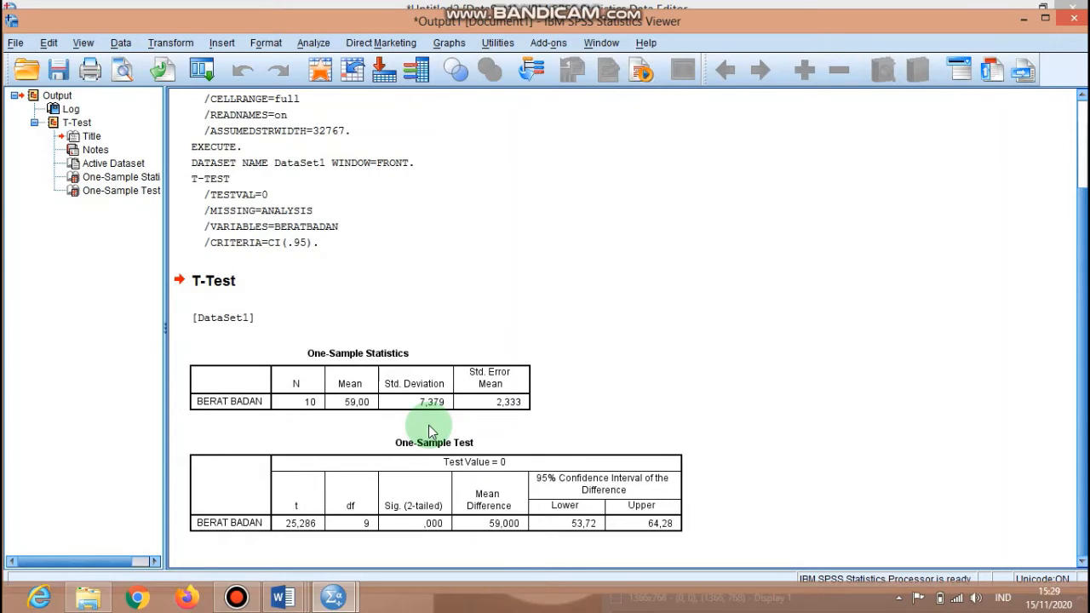
click(290, 372)
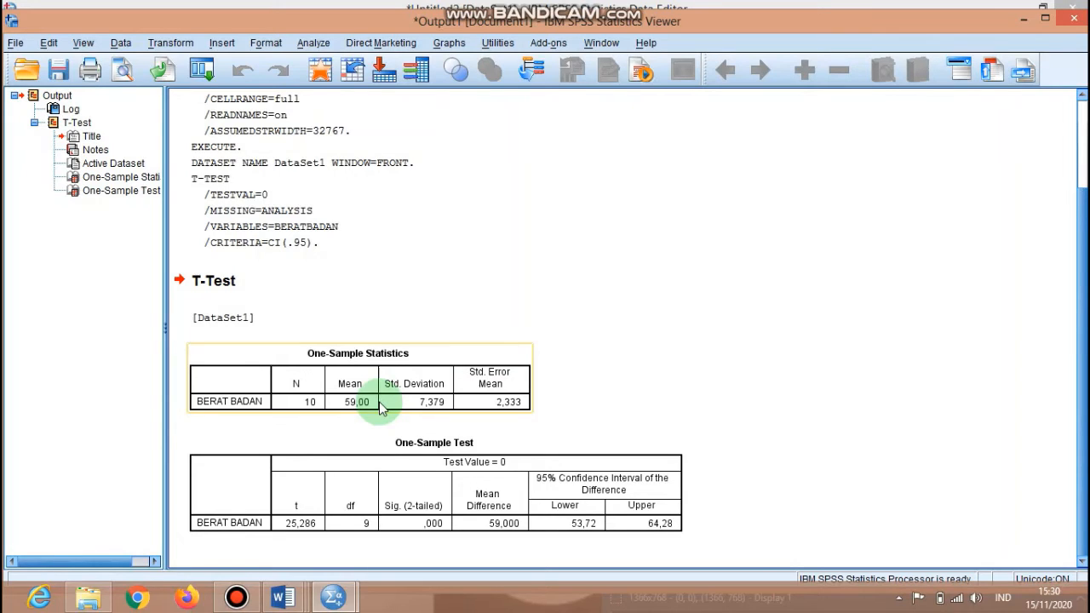
click(310, 432)
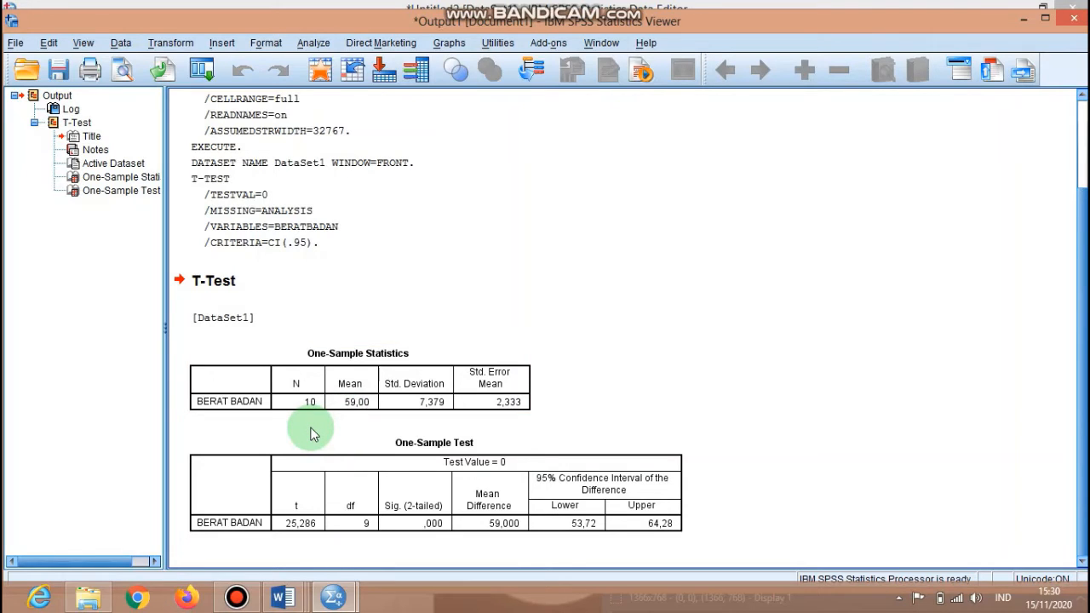
click(1028, 17)
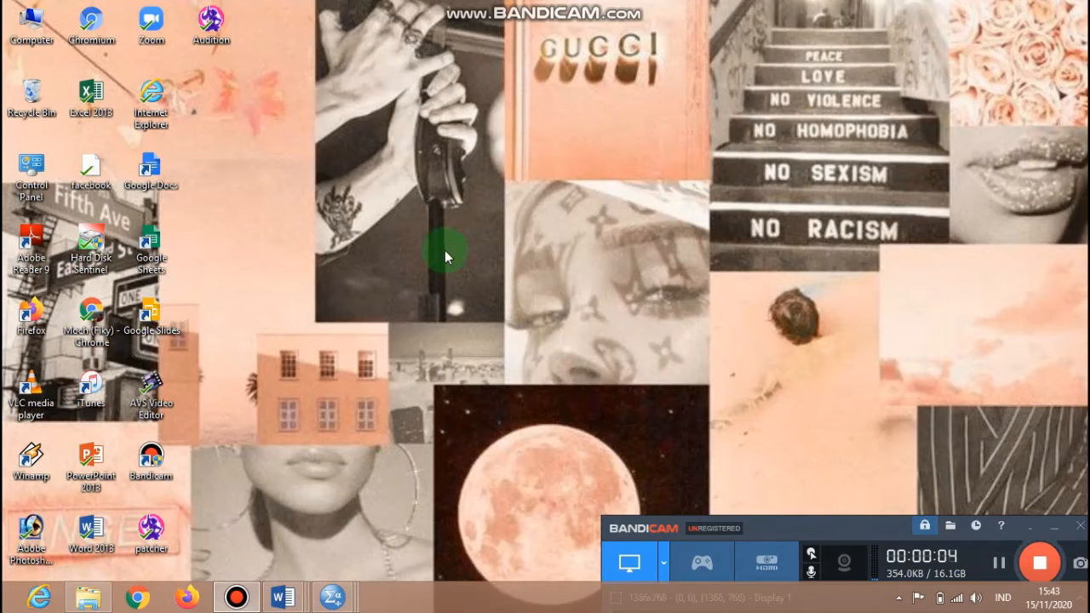
Switch to the Word document with the Independent Sample T-Test example and read the case description and KELOMPOK/NILAI tables
click(283, 597)
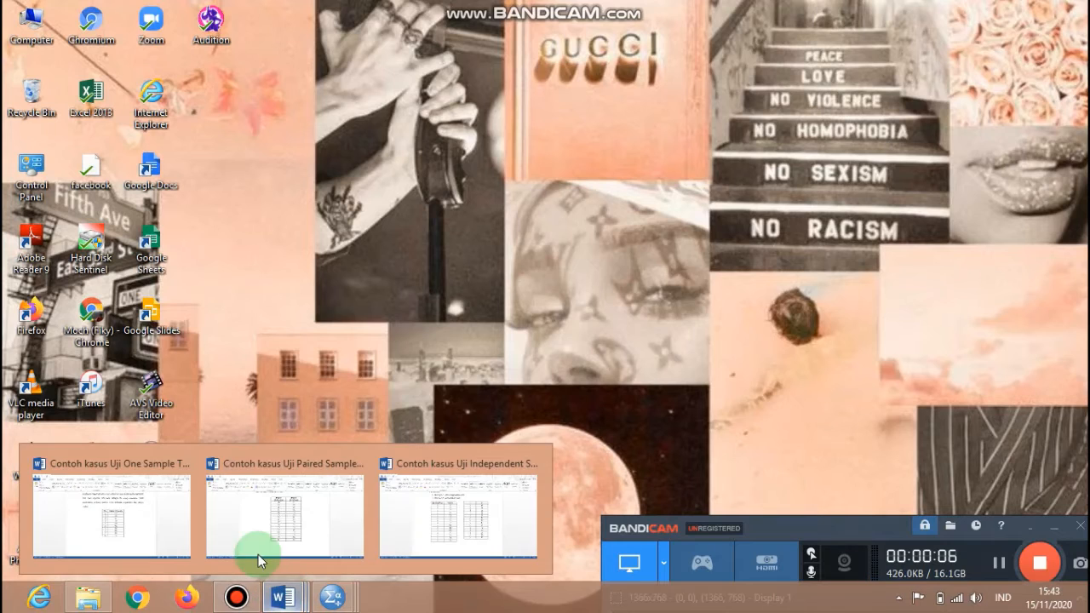
click(426, 513)
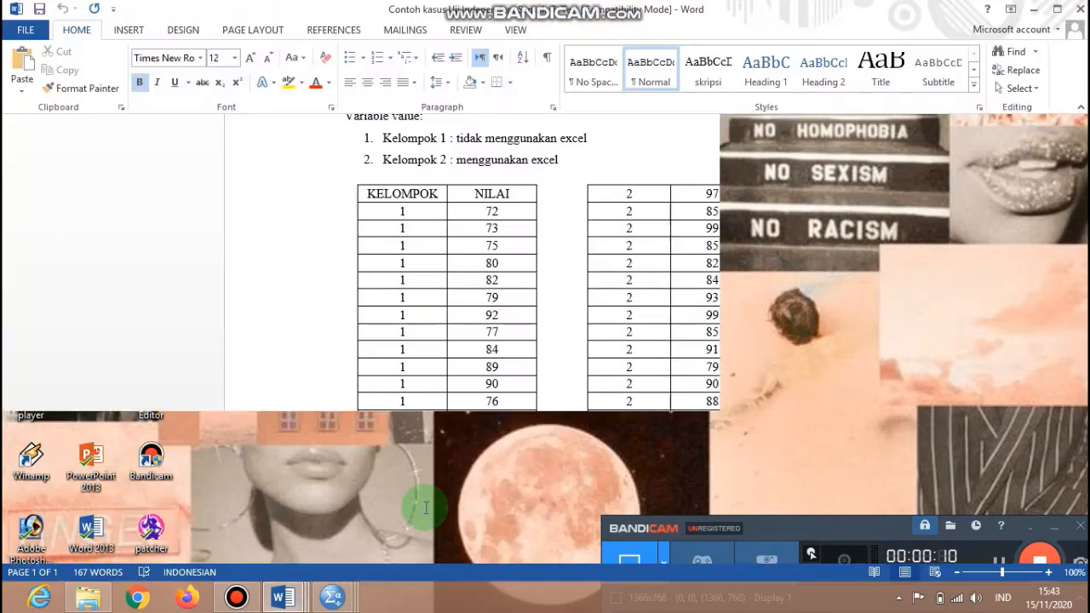
drag(1083, 384, 1081, 200)
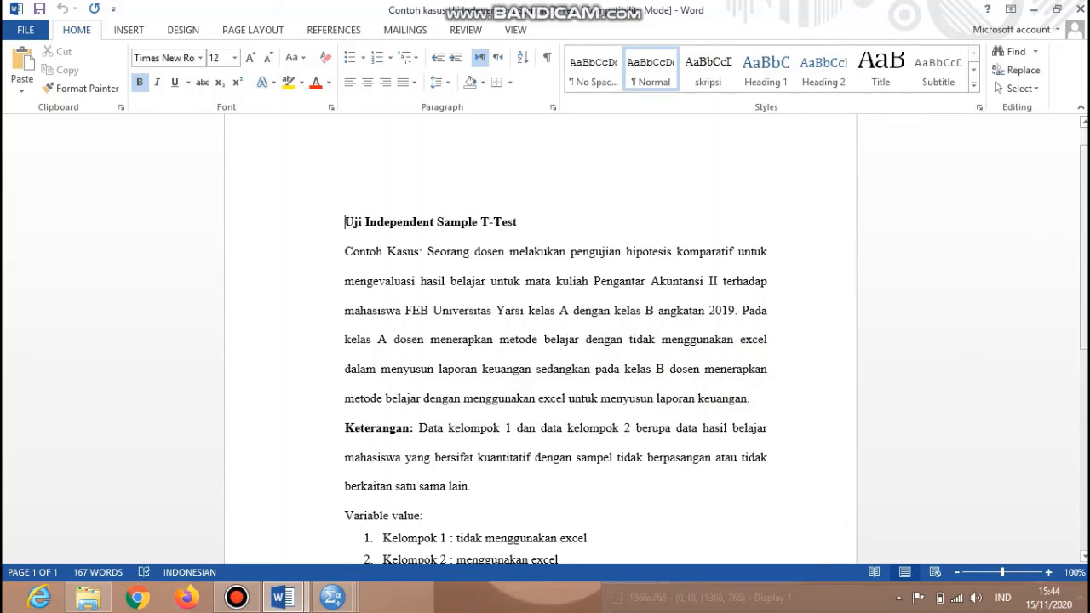
drag(1083, 342, 1083, 425)
scroll(438, 220, down, 1)
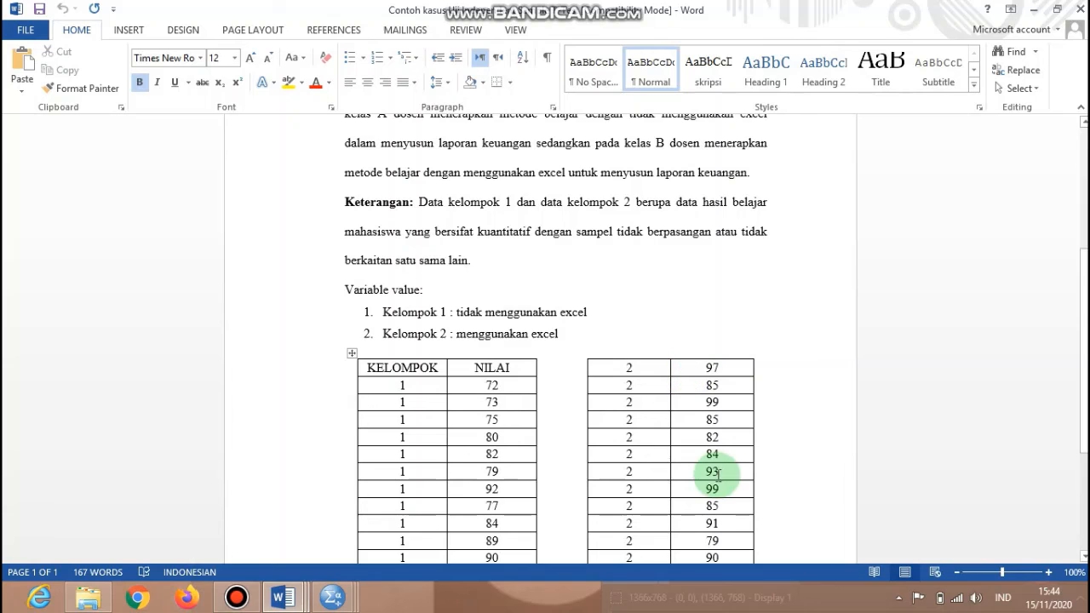
Switch to the KELOMPOK and NILAI dataset in SPSS and undo the earlier variable changes to restore the text group entries
mouse_move(334, 608)
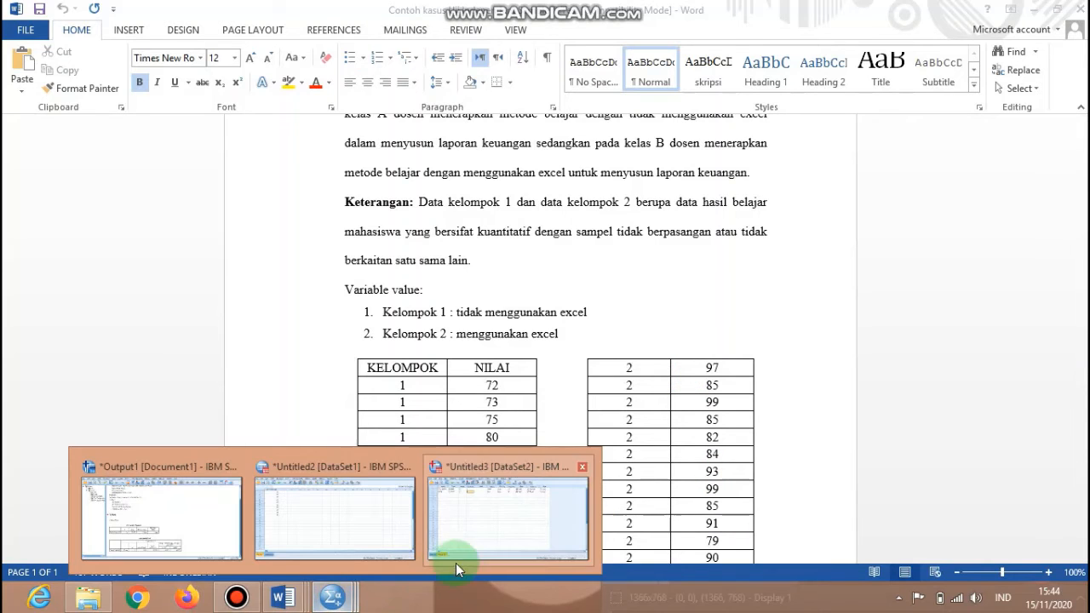
click(452, 506)
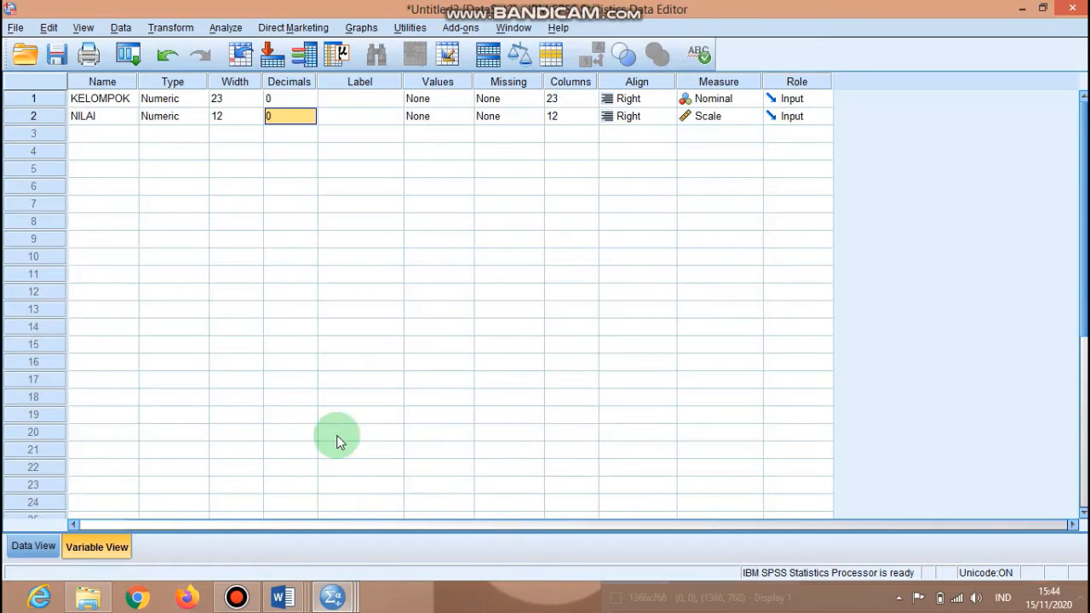
click(21, 550)
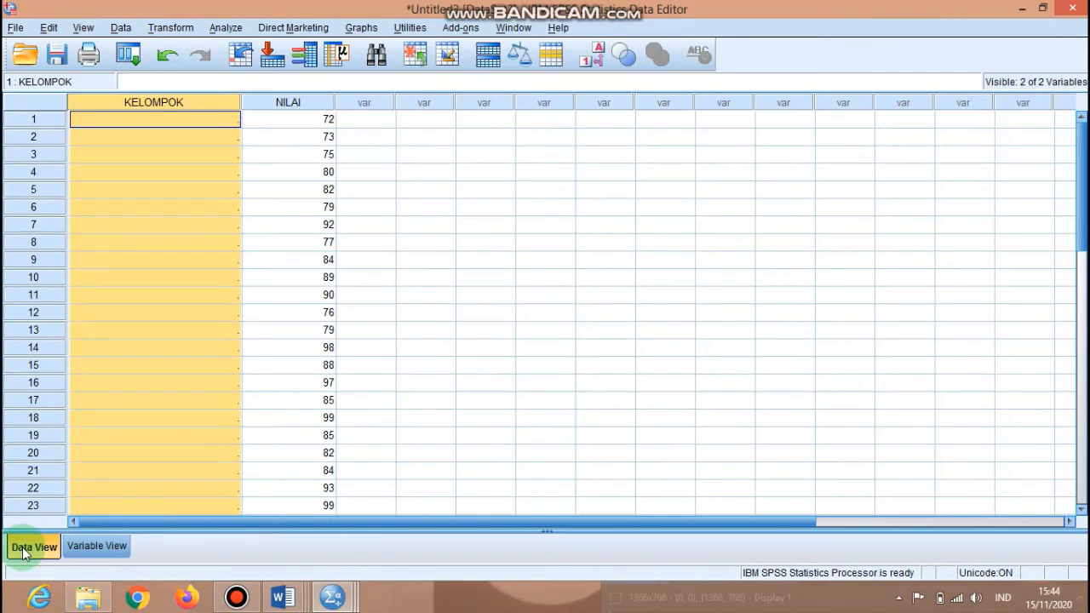
mouse_move(330, 592)
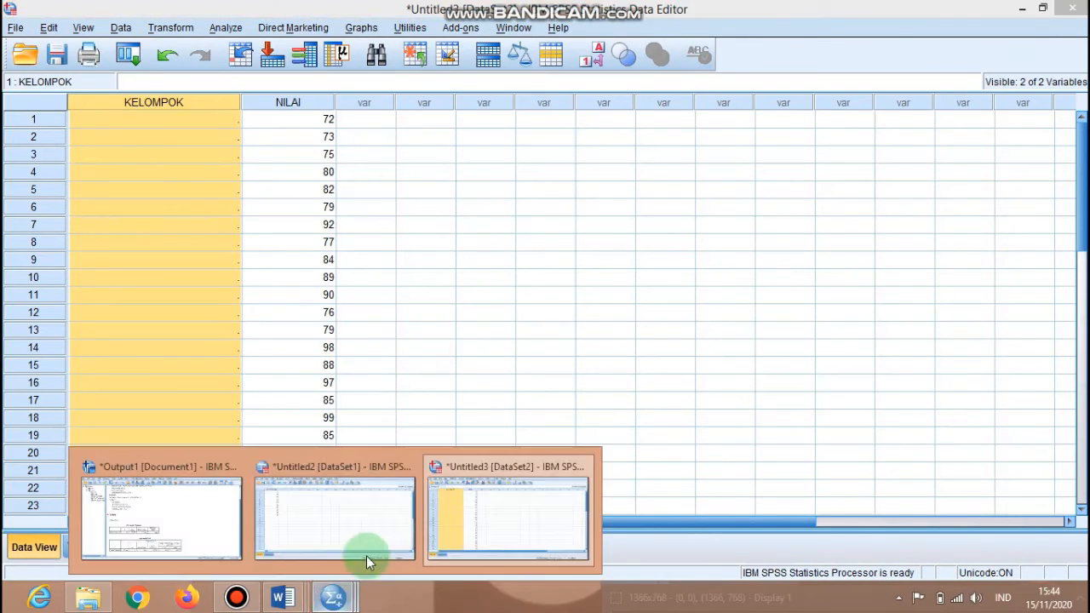
click(378, 494)
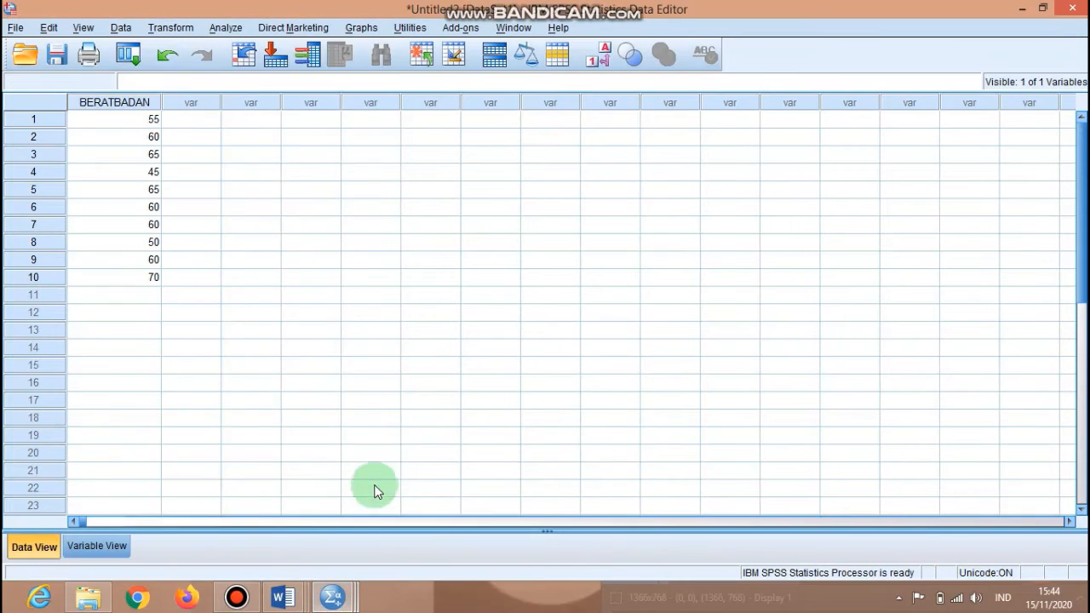
click(114, 547)
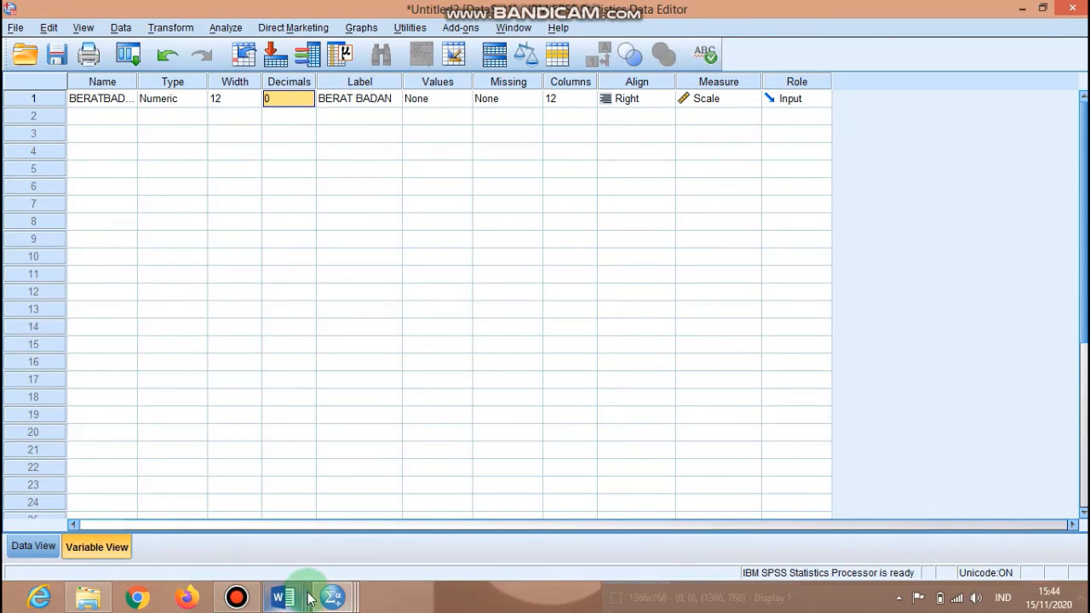
mouse_move(332, 597)
click(545, 511)
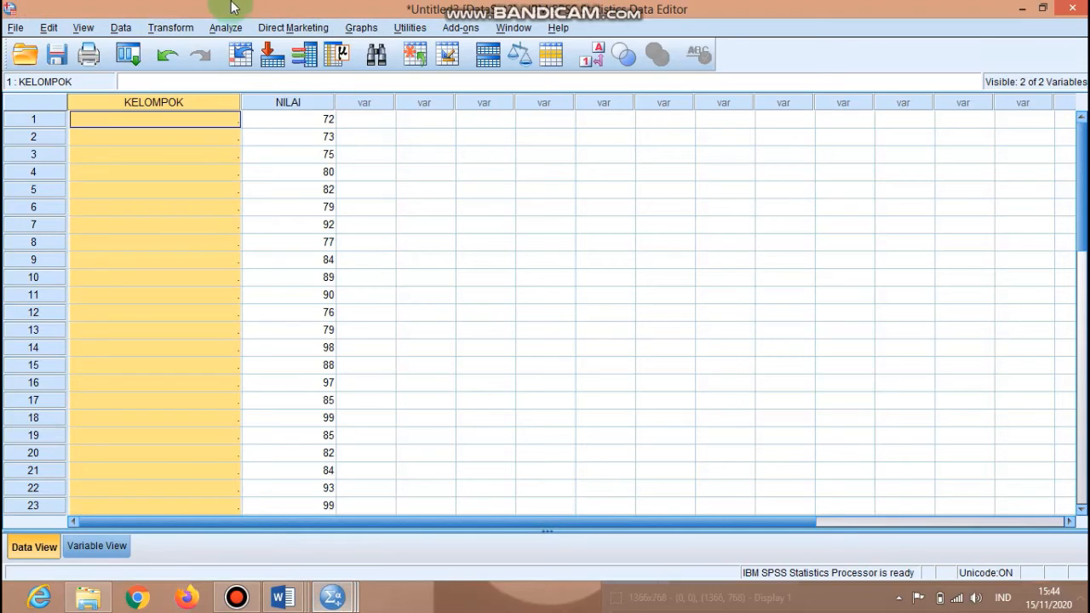
click(168, 62)
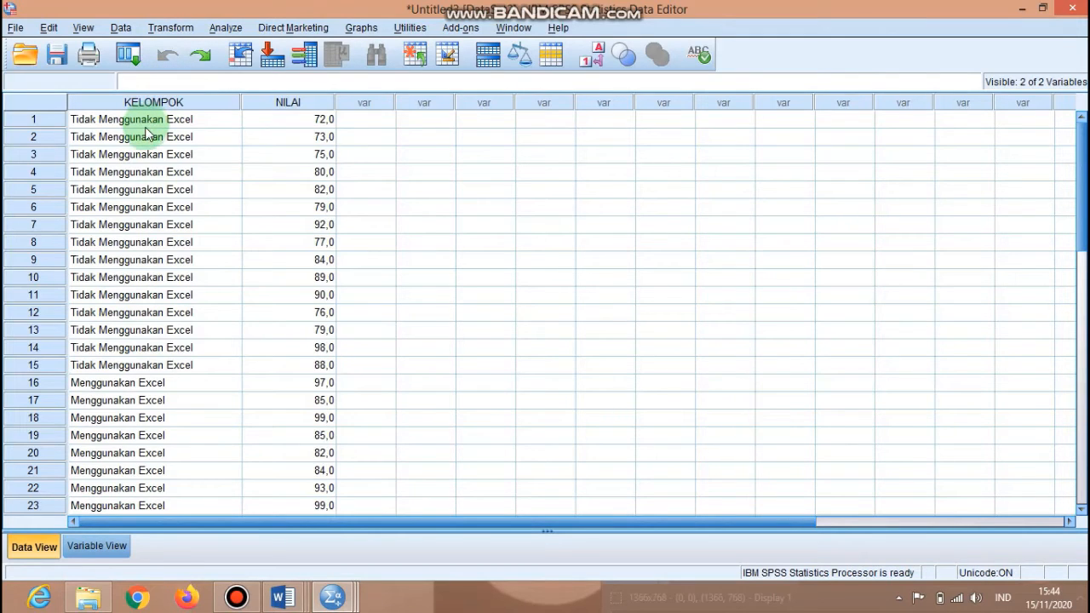
Set up a Recode into Same Variables with KELOMPOK as the variable to recode
click(184, 103)
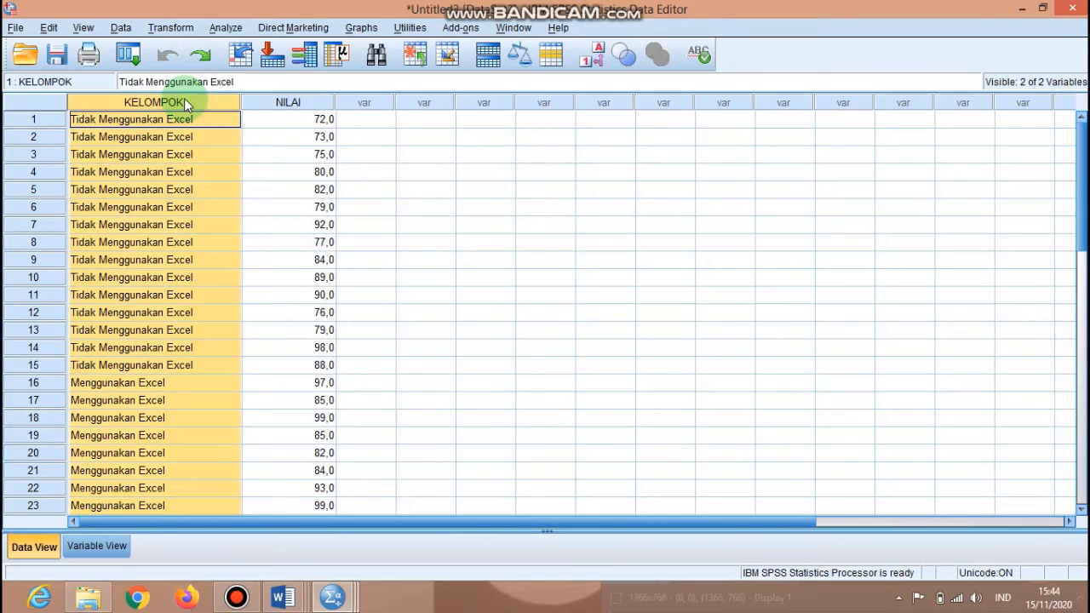
click(223, 27)
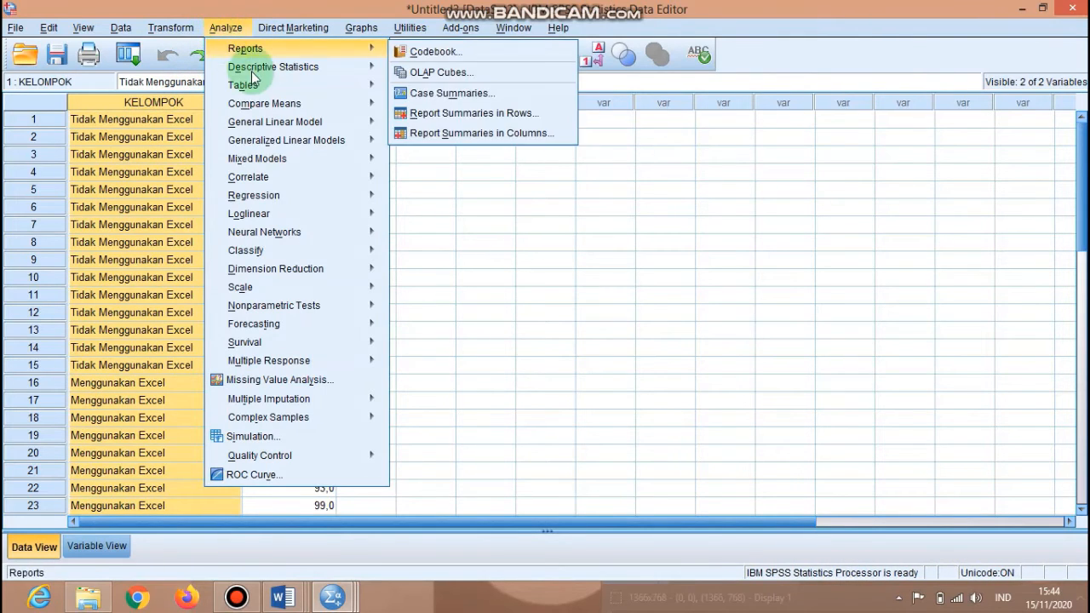
mouse_move(171, 28)
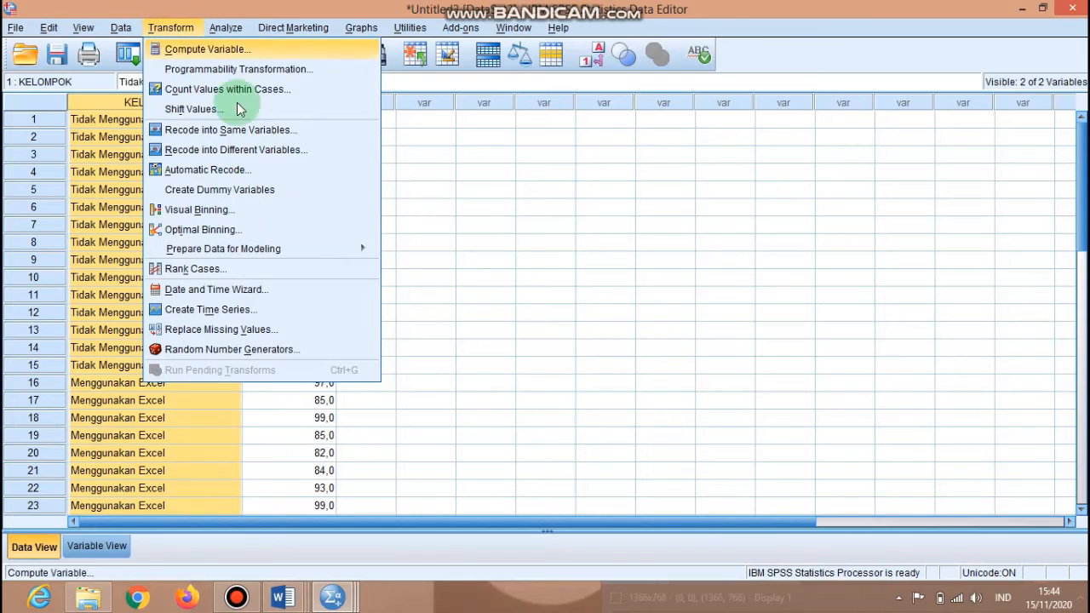
click(255, 129)
click(439, 230)
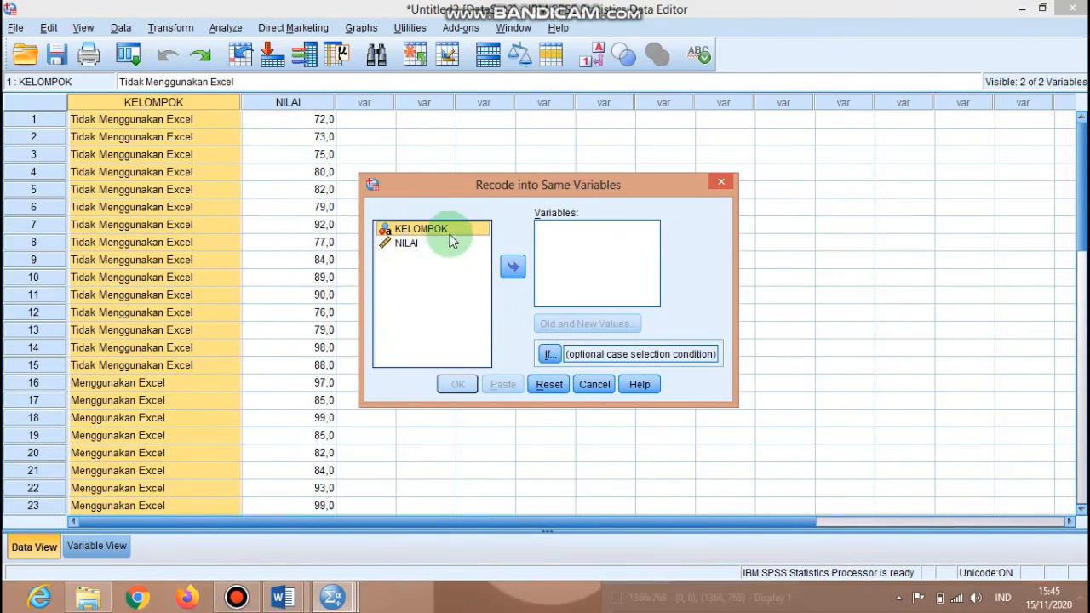
click(511, 268)
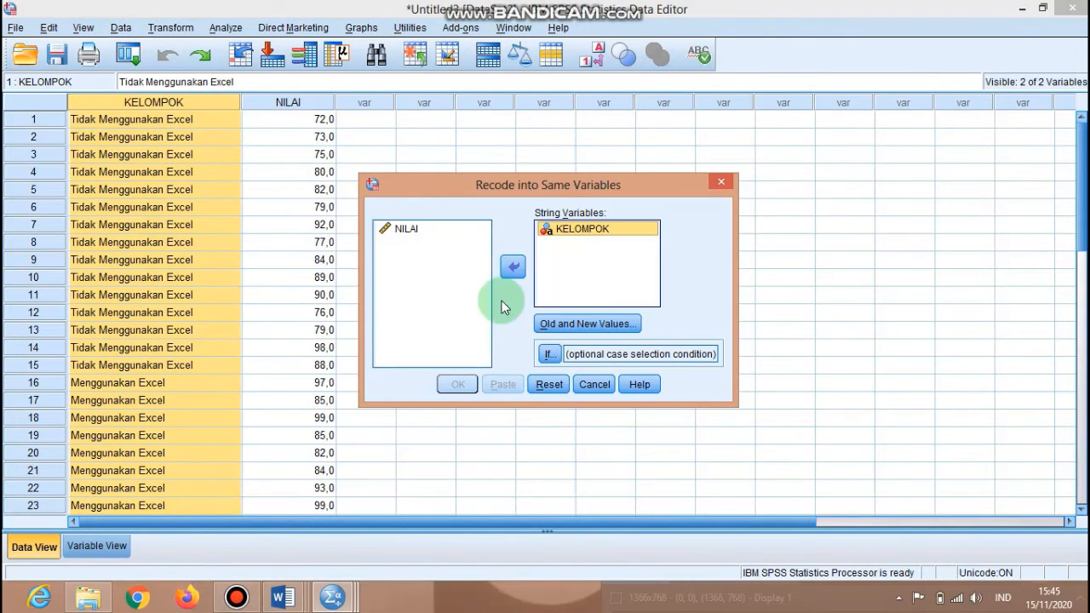
Add a recode rule that turns the old value Tidak Menggunakan Excel into 1
click(547, 323)
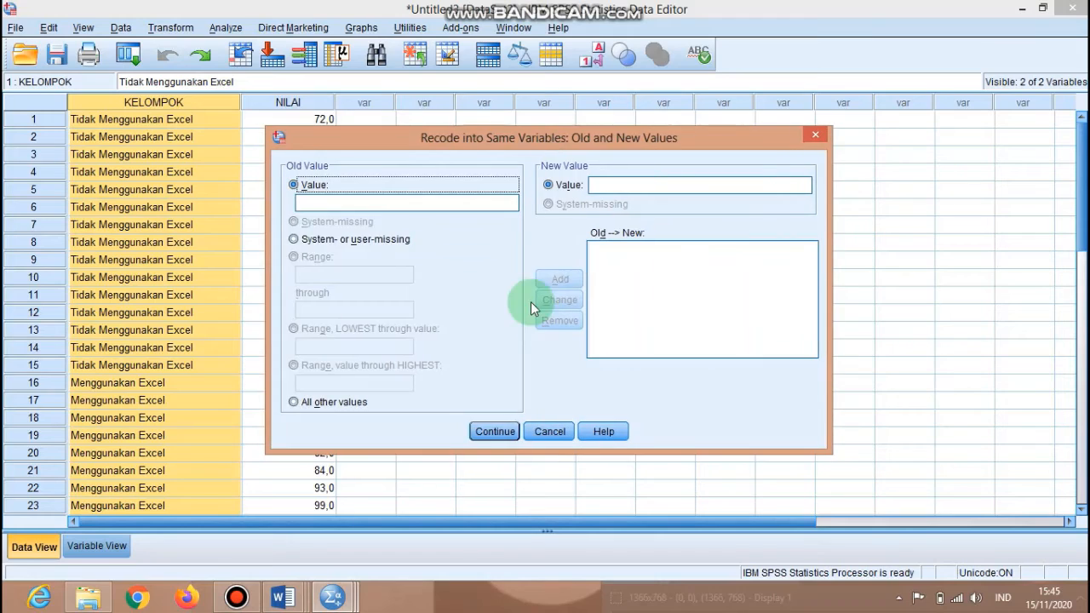
click(412, 203)
text(1)
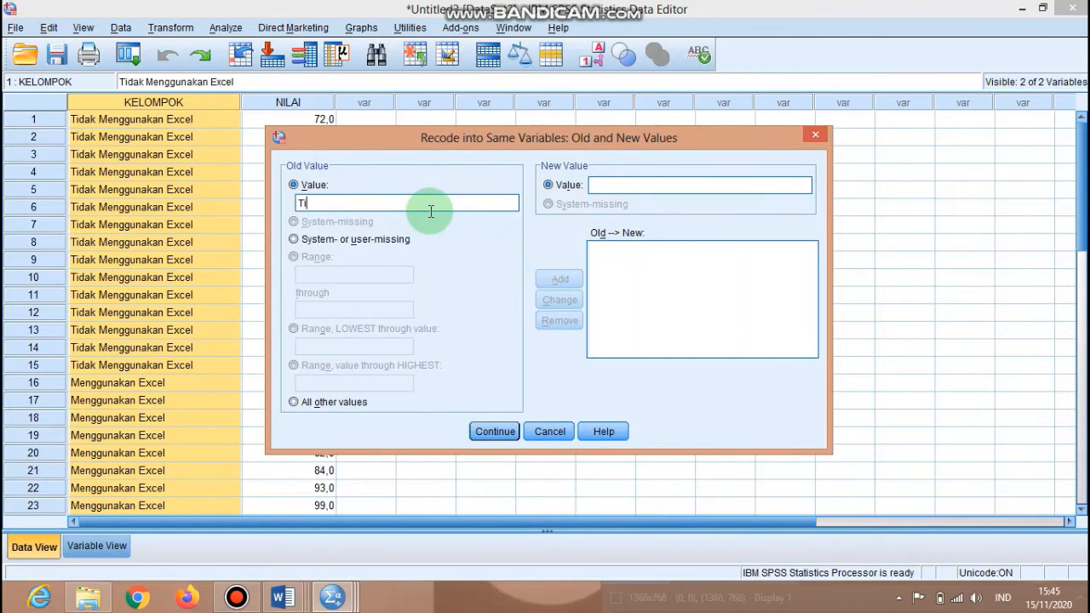
text(Tidak Menggunakan Excel)
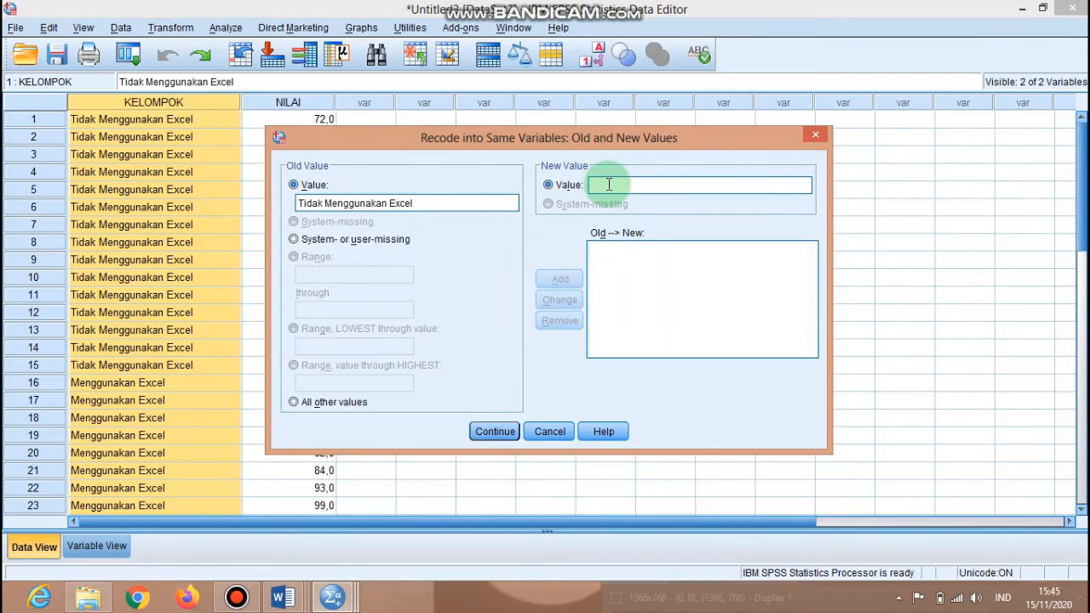
text(1)
click(559, 284)
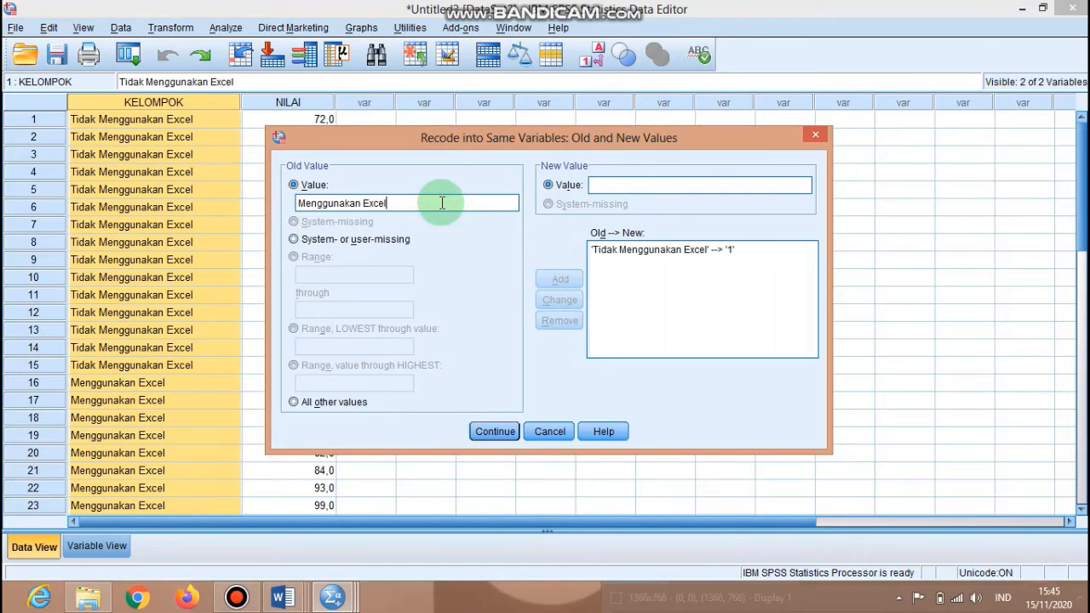
Add a rule recoding Menggunakan Excel into 2, run the recode on KELOMPOK, and minimize the output viewer
click(619, 184)
text(2)
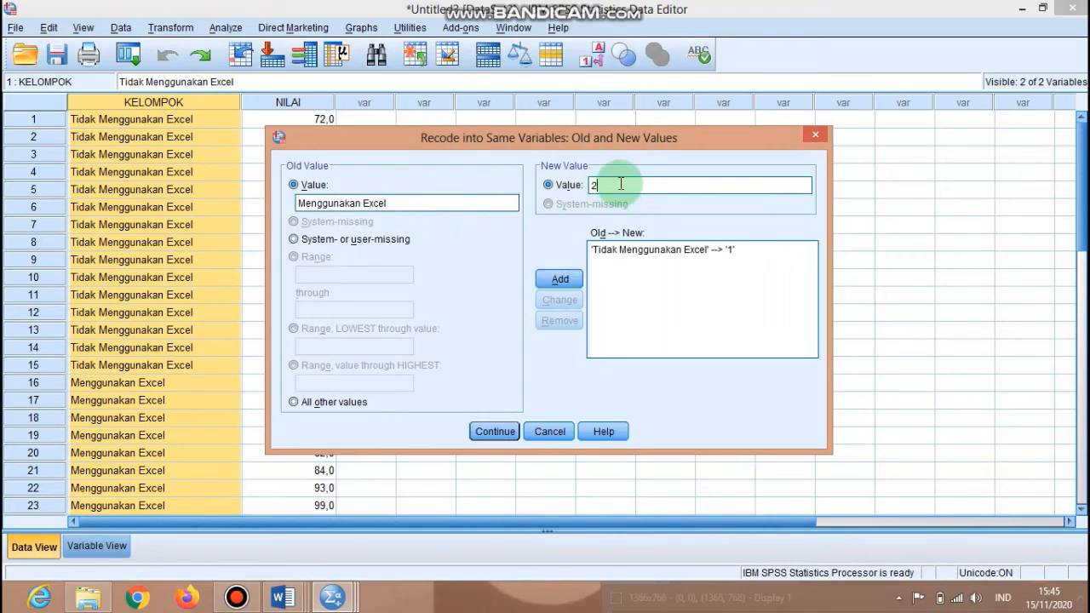
click(571, 280)
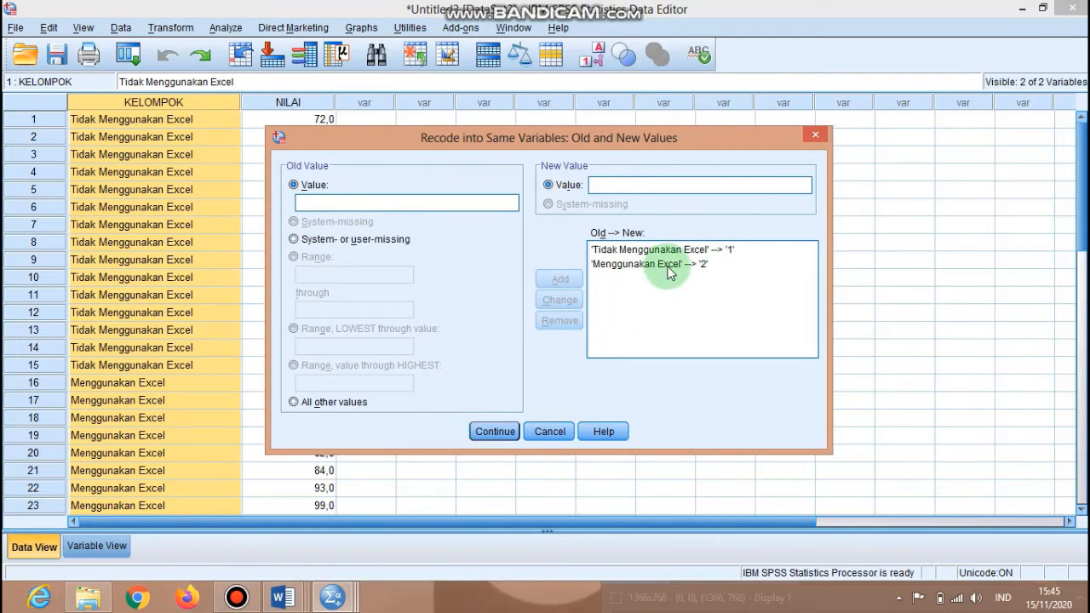
click(492, 432)
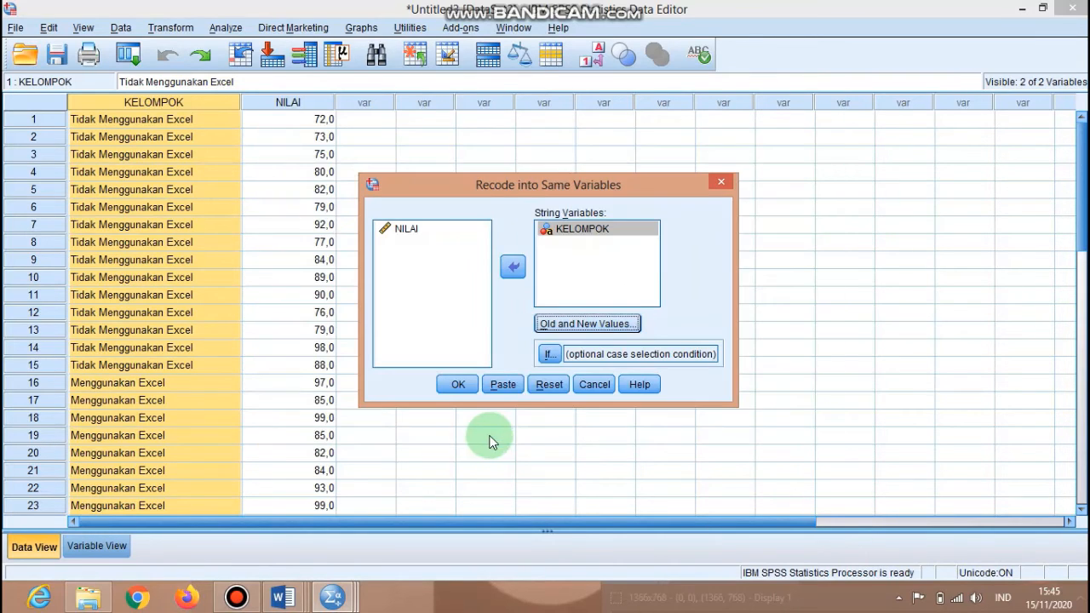
click(458, 384)
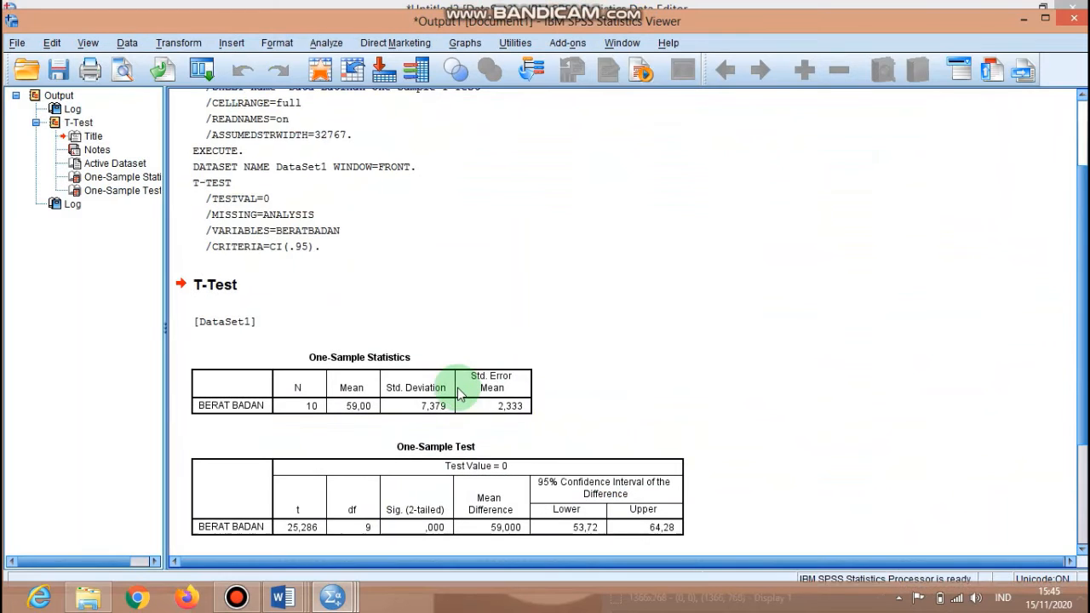
click(1022, 19)
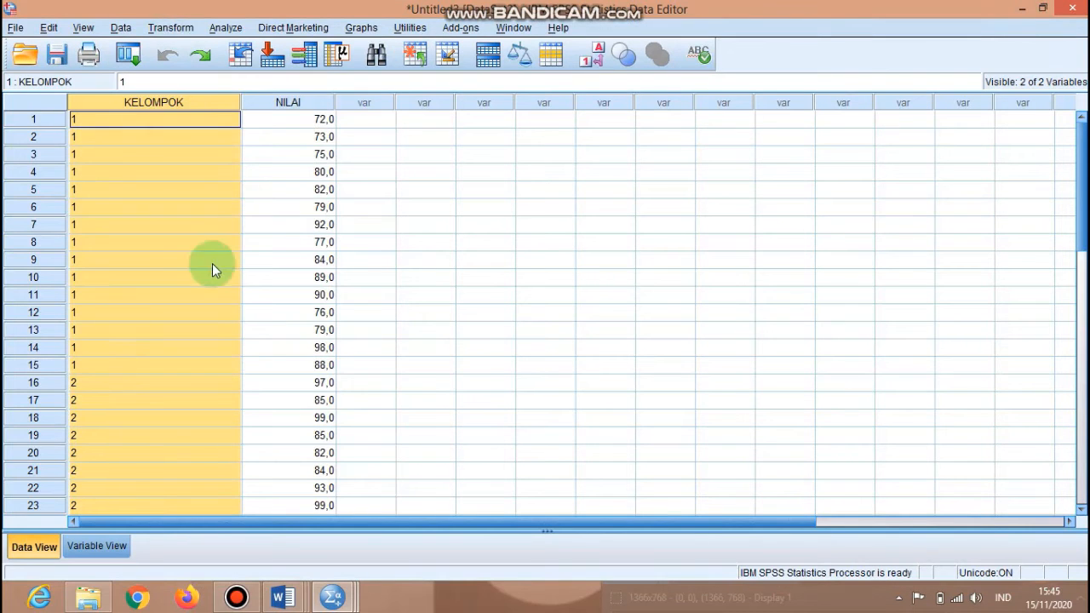
Set the number of decimals of the NILAI variable to 0 in the variable definitions
click(113, 546)
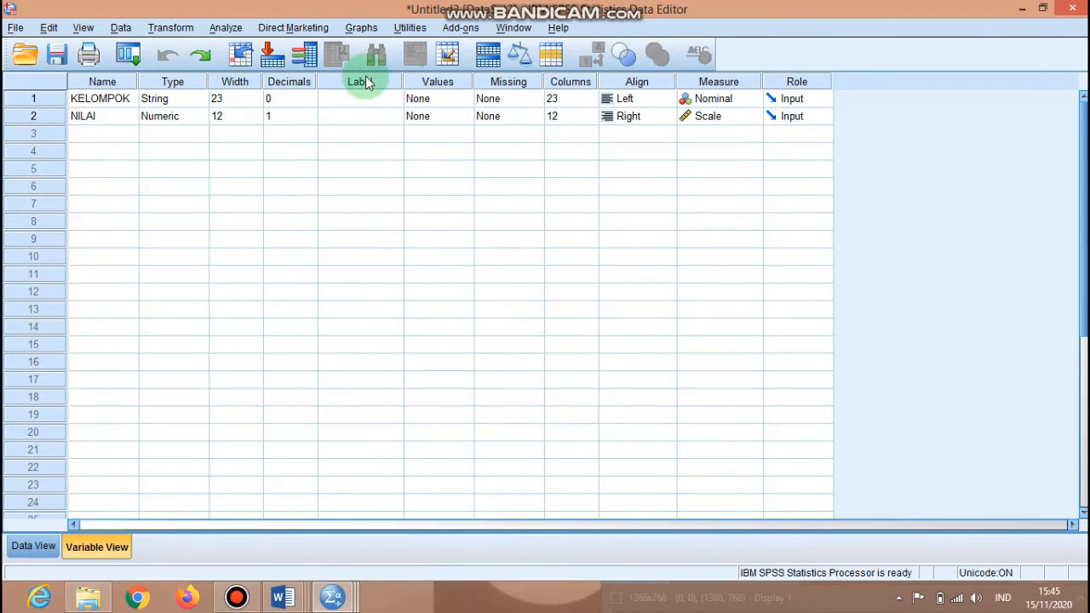
click(288, 116)
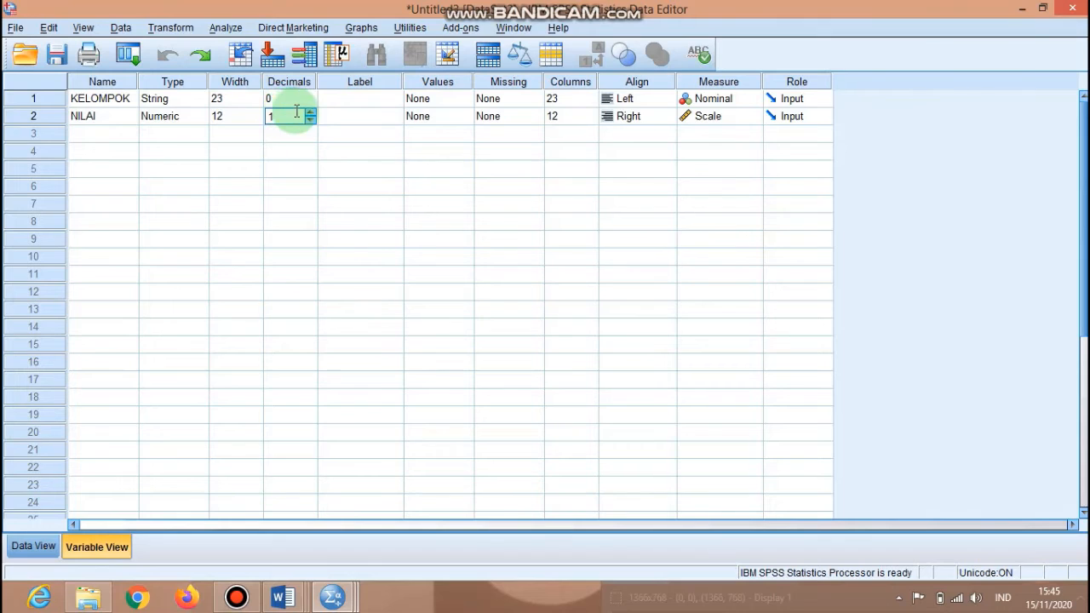
click(310, 122)
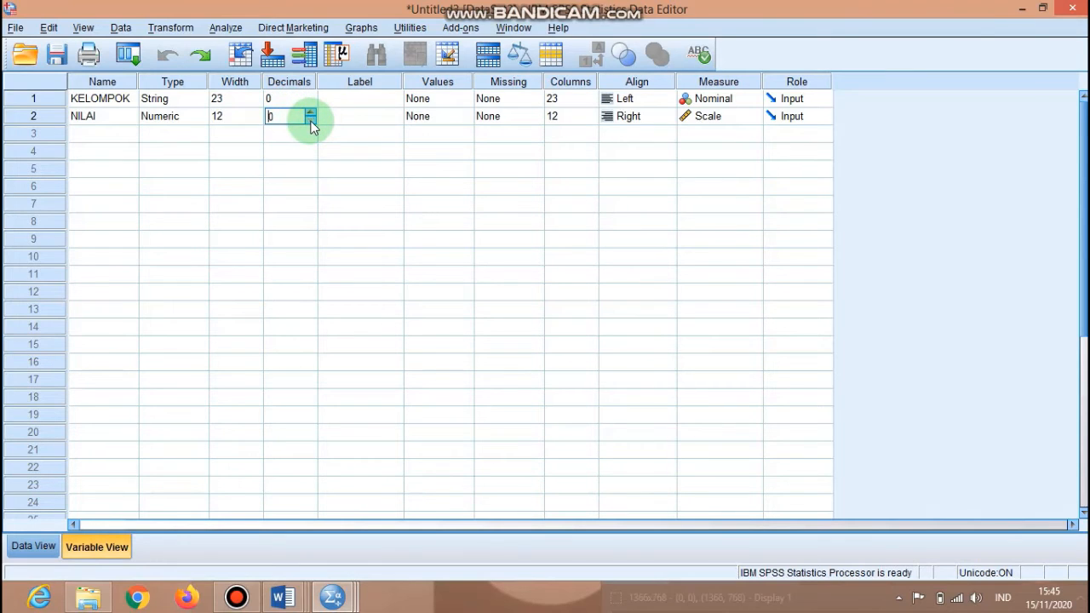
Add a value label to KELOMPOK that assigns Tidak Menggunakan Excel to value 1
click(455, 100)
click(464, 100)
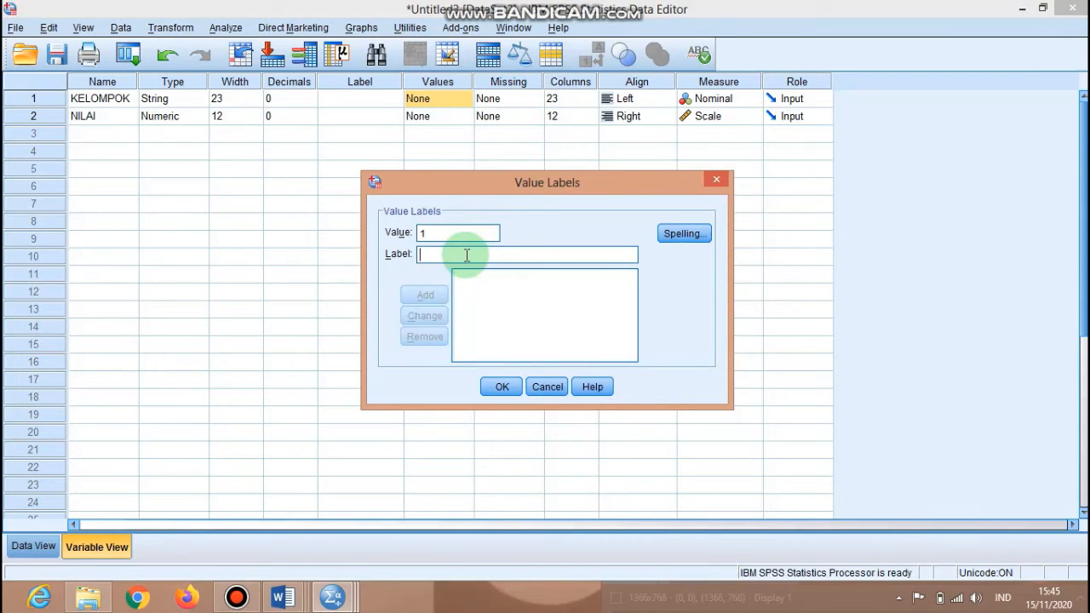
click(467, 255)
text(Tidak Menggunakan Excel)
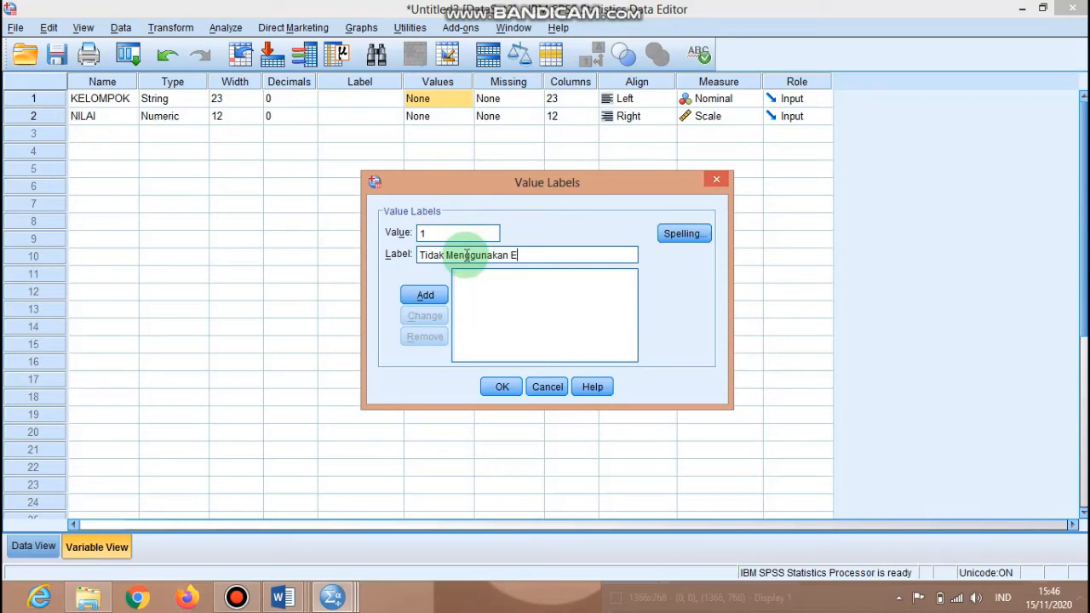
click(423, 295)
Add the label Menggunakan Excel for value 2 and apply the KELOMPOK value labels
text(2)
click(430, 256)
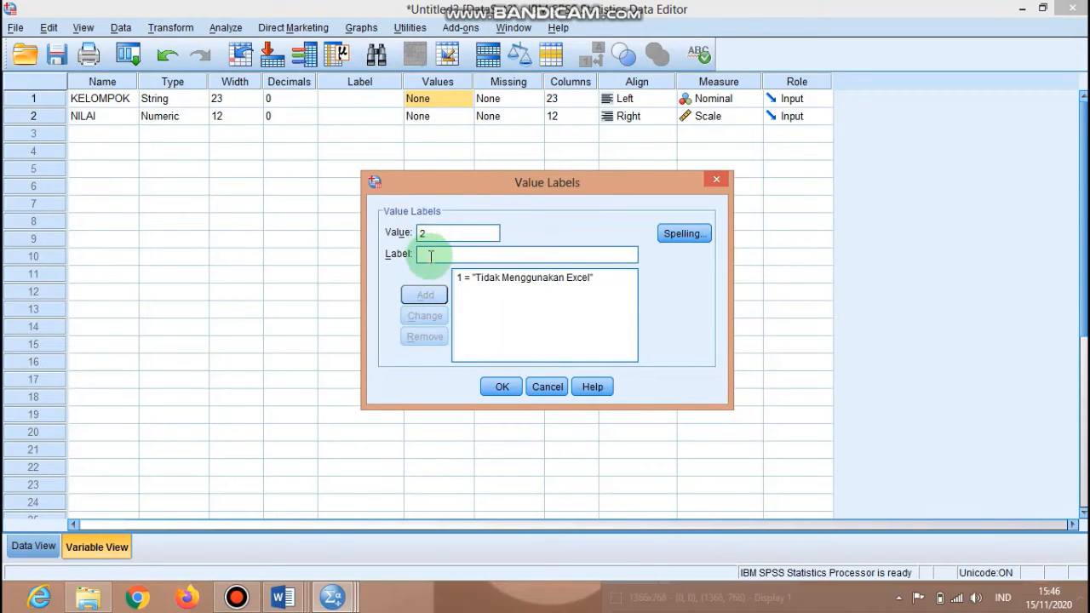
text(Menggunakan Excel)
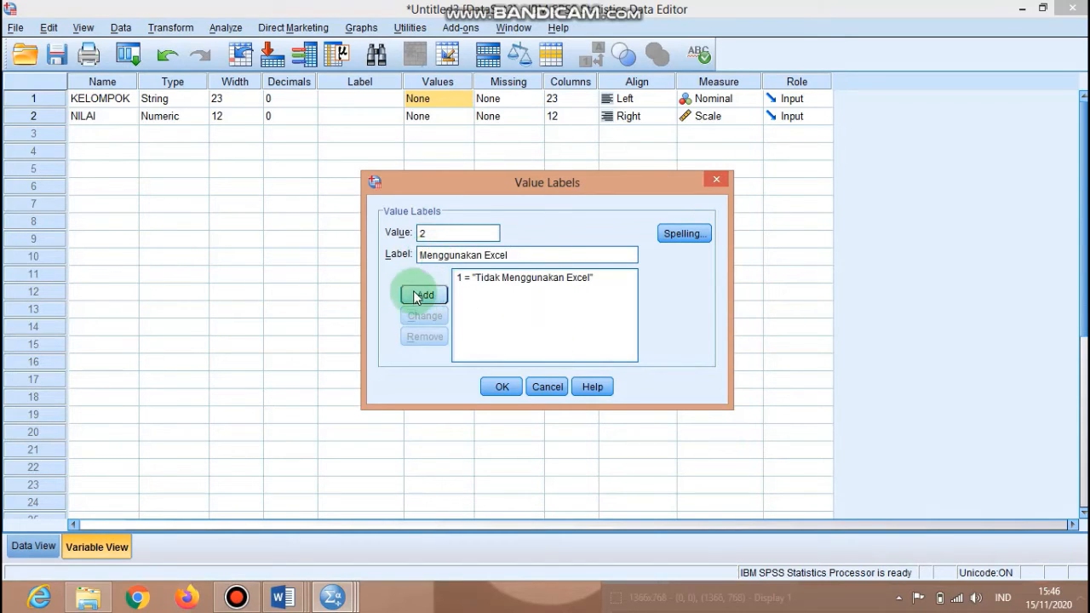
click(425, 295)
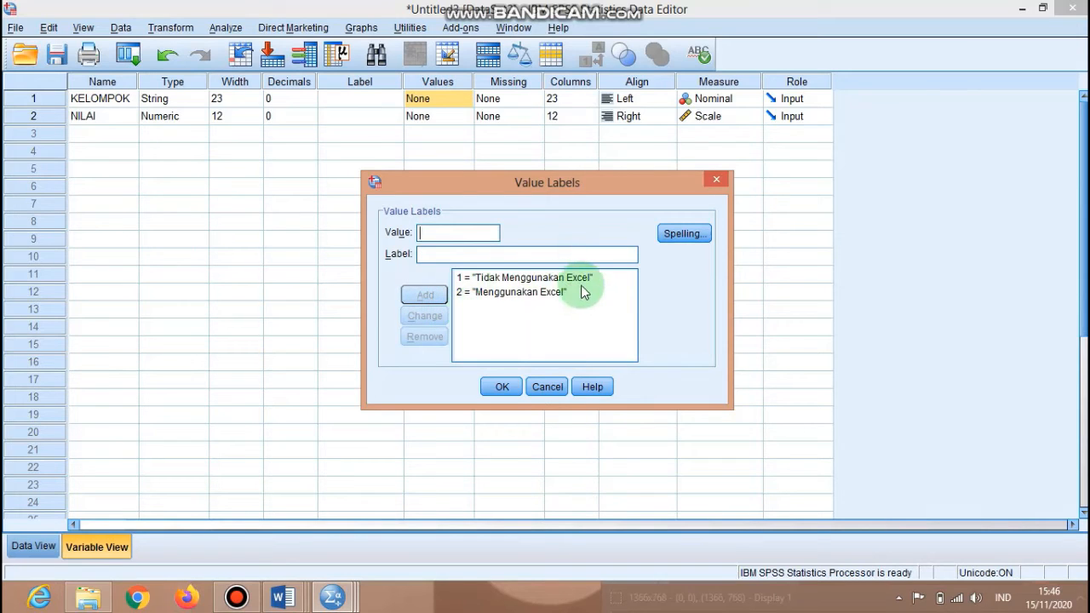
click(501, 387)
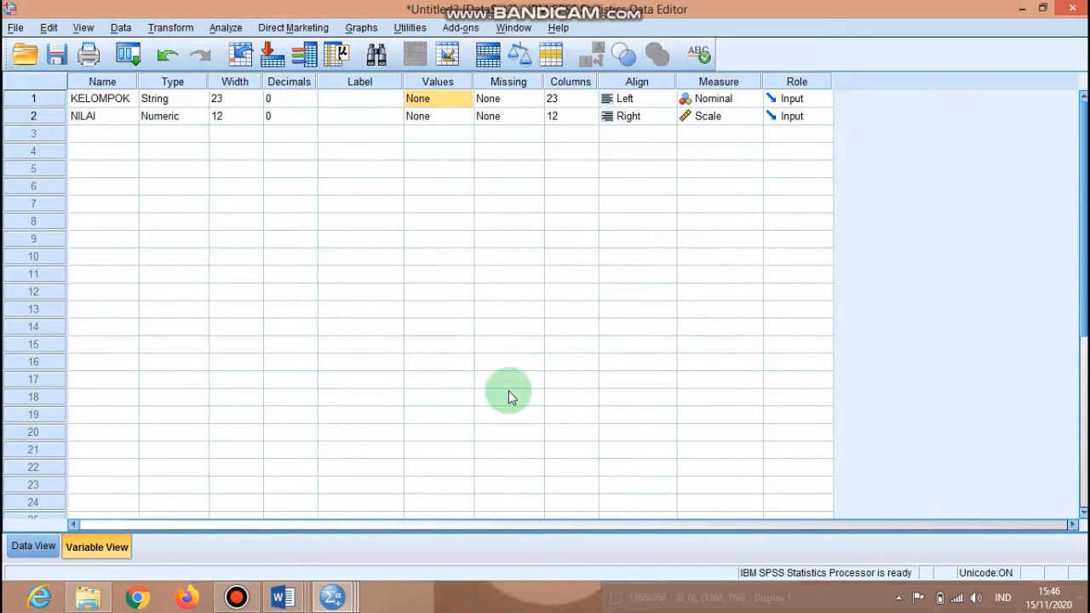
Change the KELOMPOK variable type to Numeric and accept the change
click(152, 102)
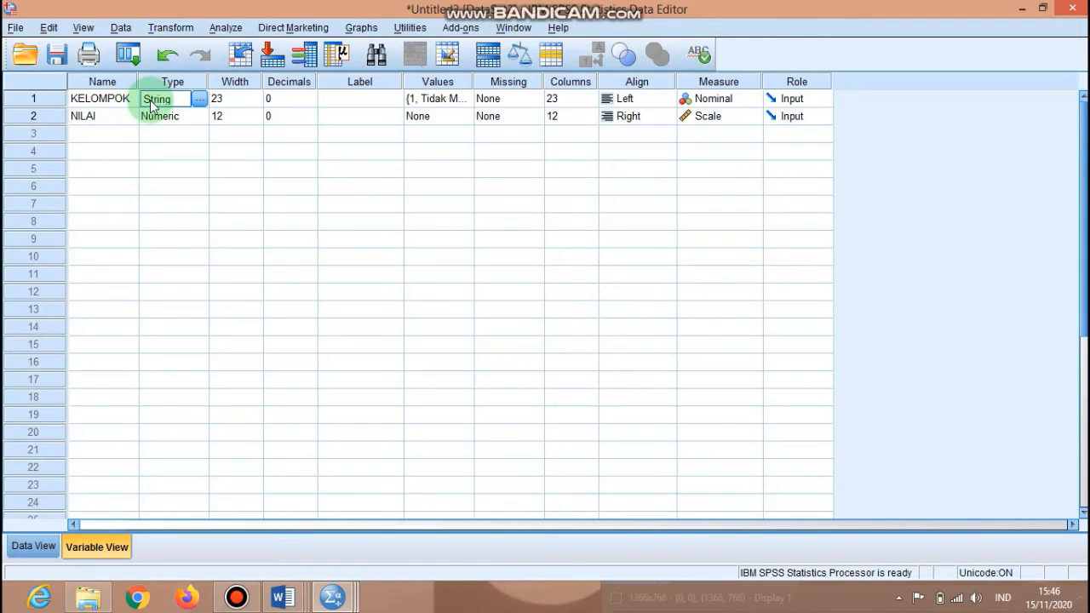
click(199, 99)
click(372, 195)
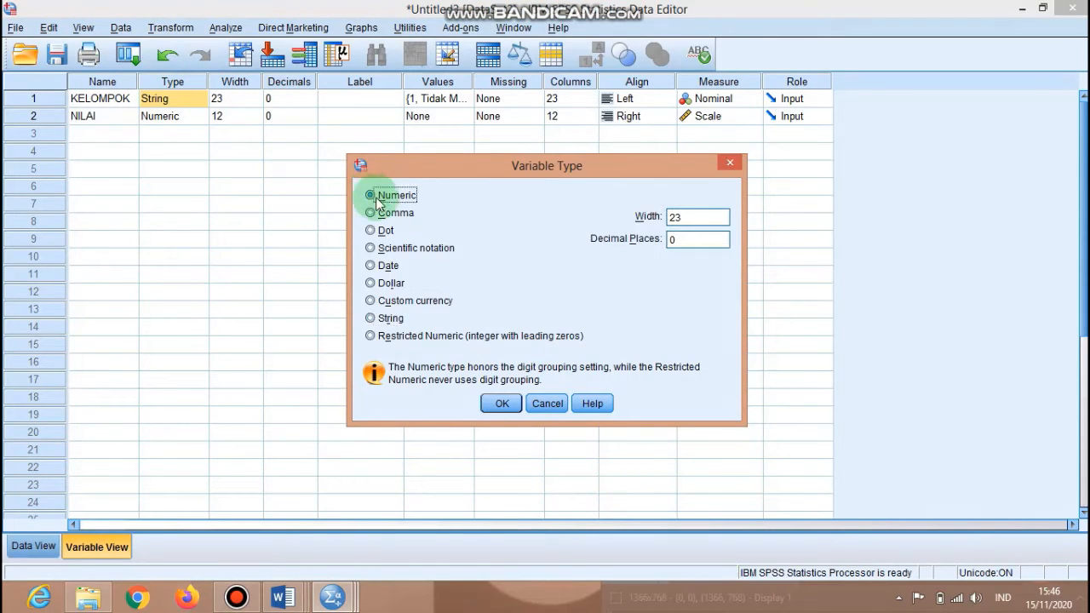
click(504, 404)
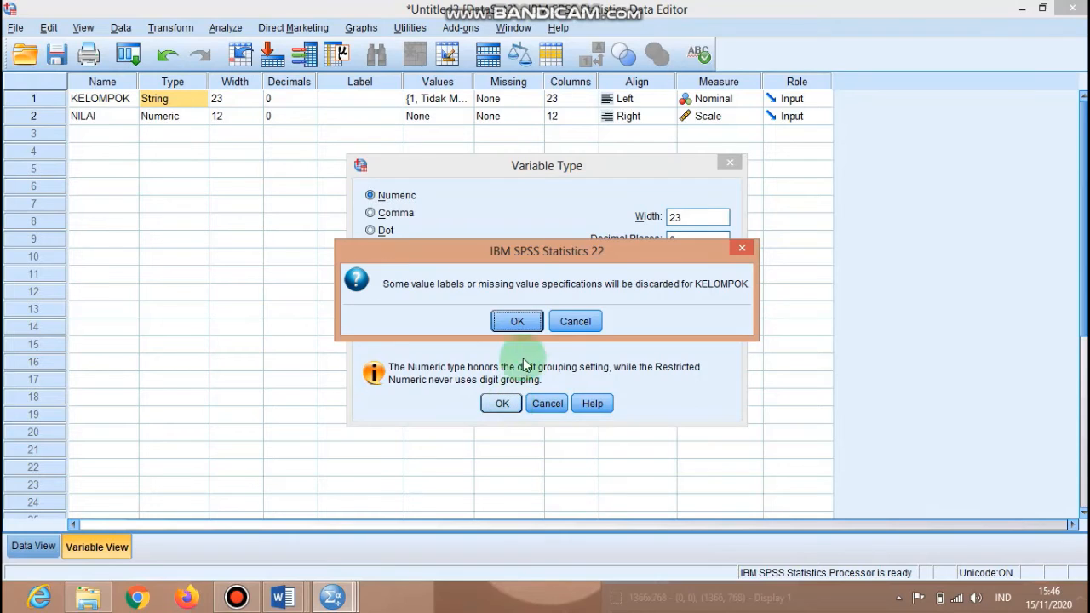
click(528, 321)
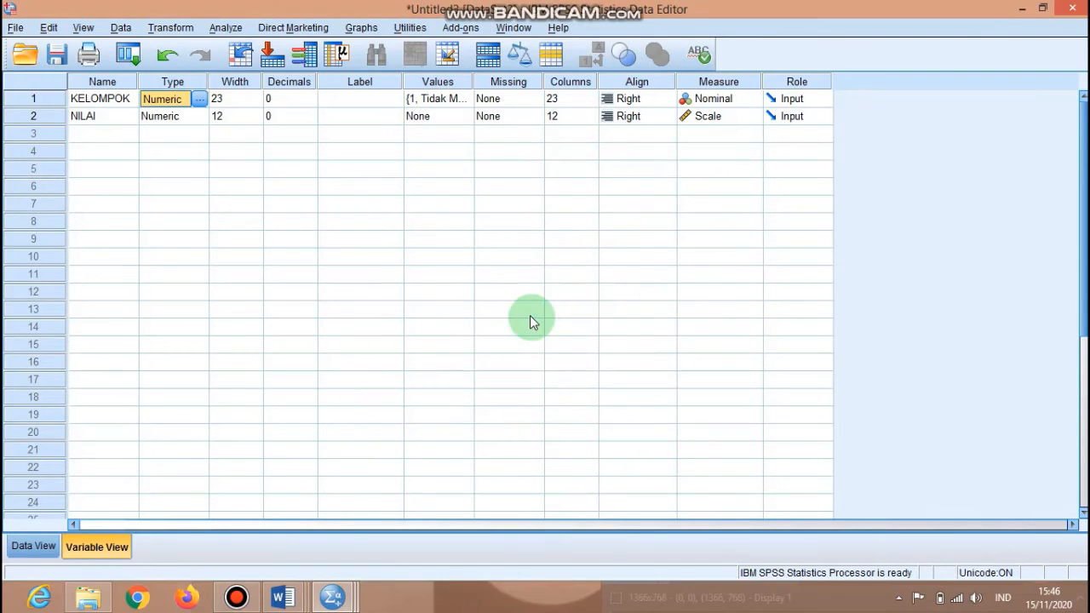
click(482, 255)
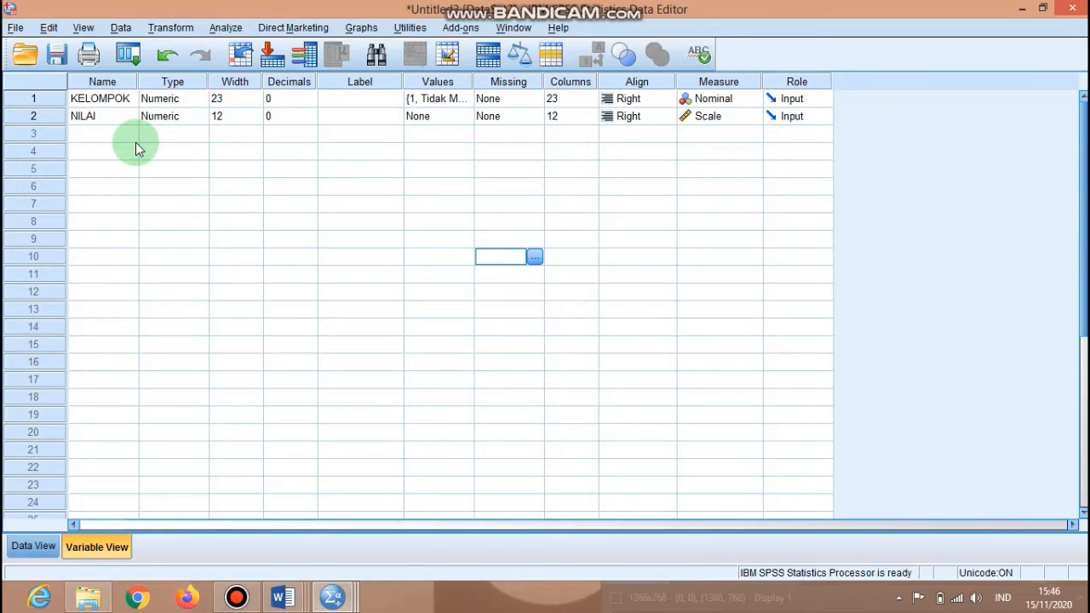
Set up an Independent-Samples T Test with KELOMPOK as the grouping variable and NILAI as the test variable
click(228, 28)
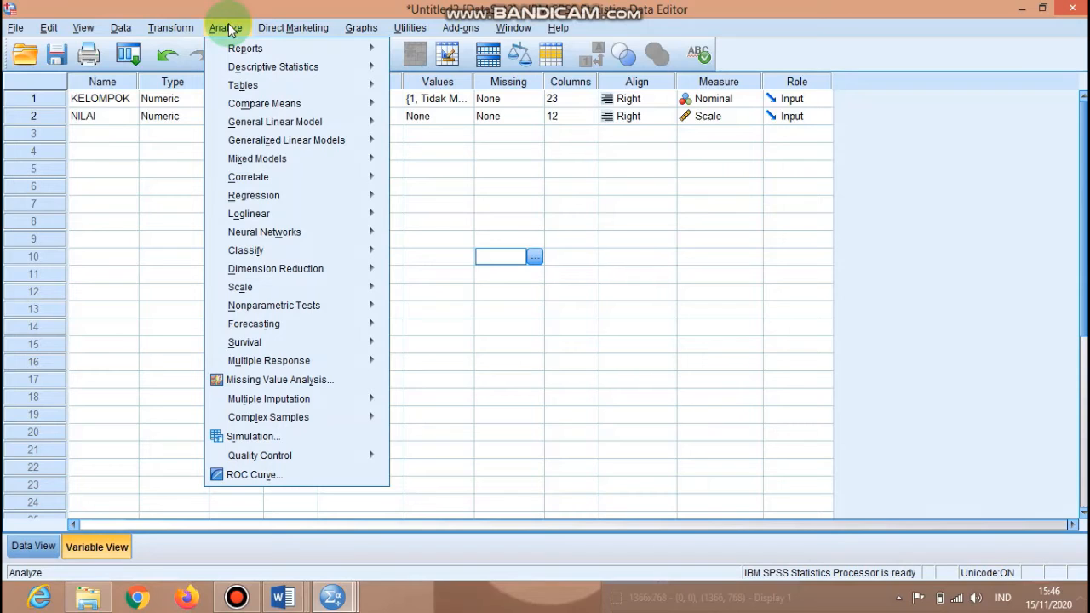
mouse_move(353, 103)
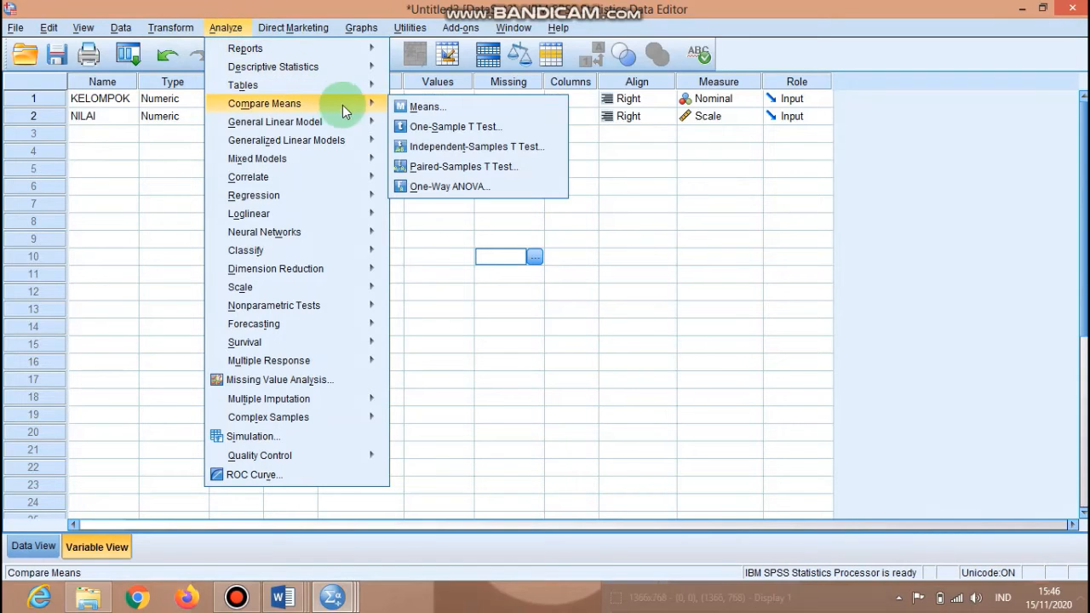
click(436, 149)
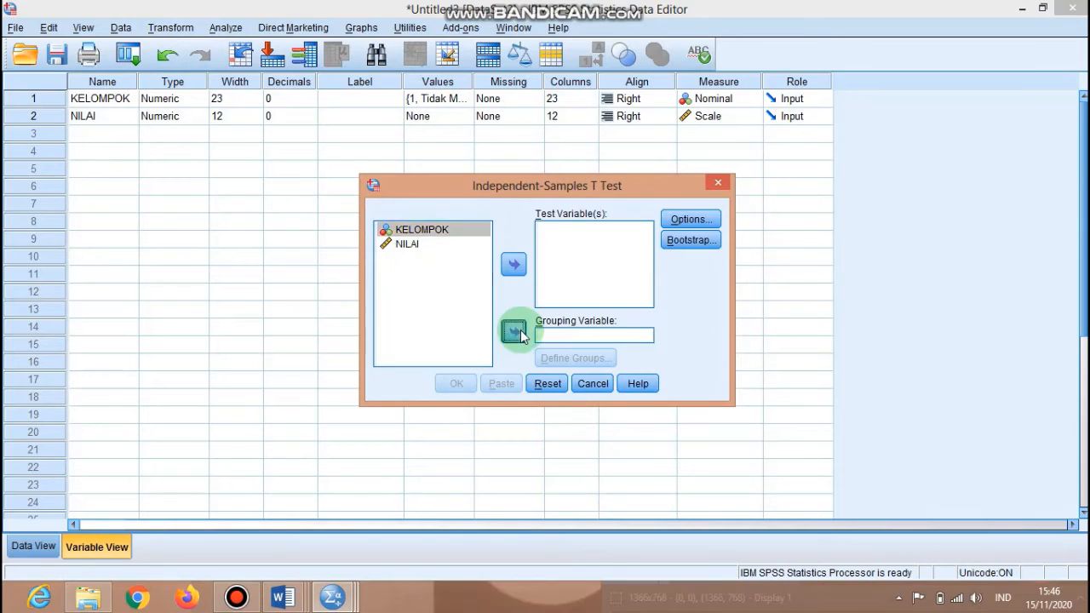
click(514, 332)
click(431, 229)
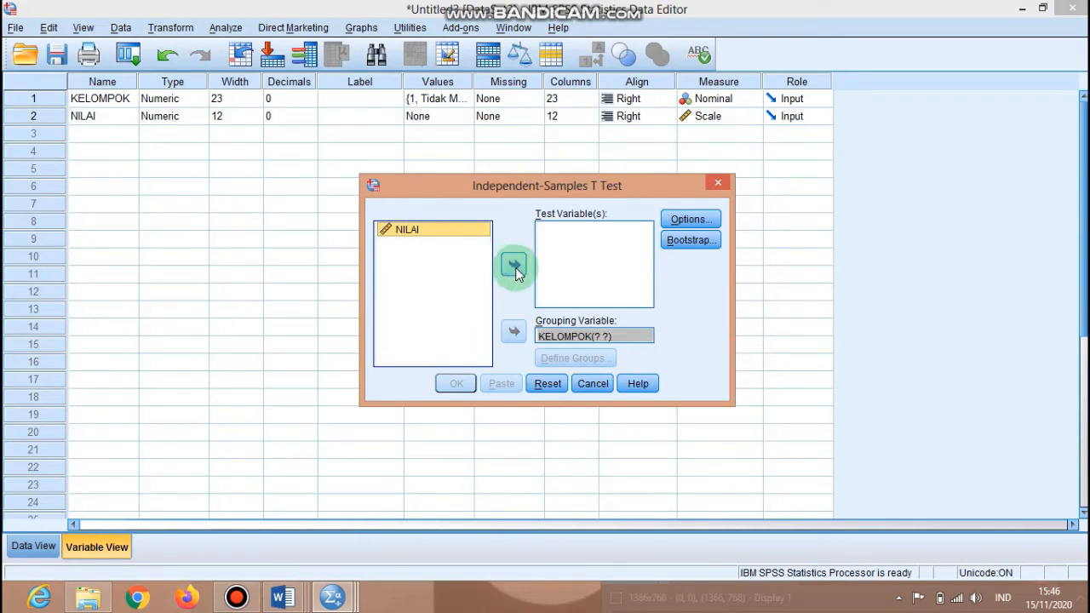
click(514, 265)
Define the KELOMPOK groups with the specified values 1 and 2 and run the independent-samples t-test
click(562, 338)
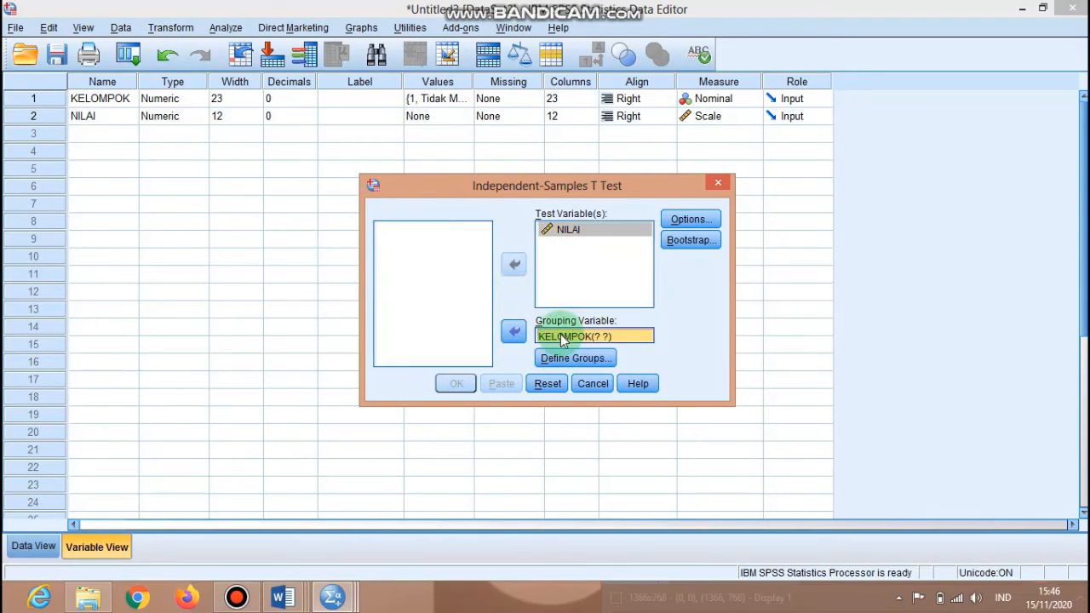
click(561, 358)
click(539, 269)
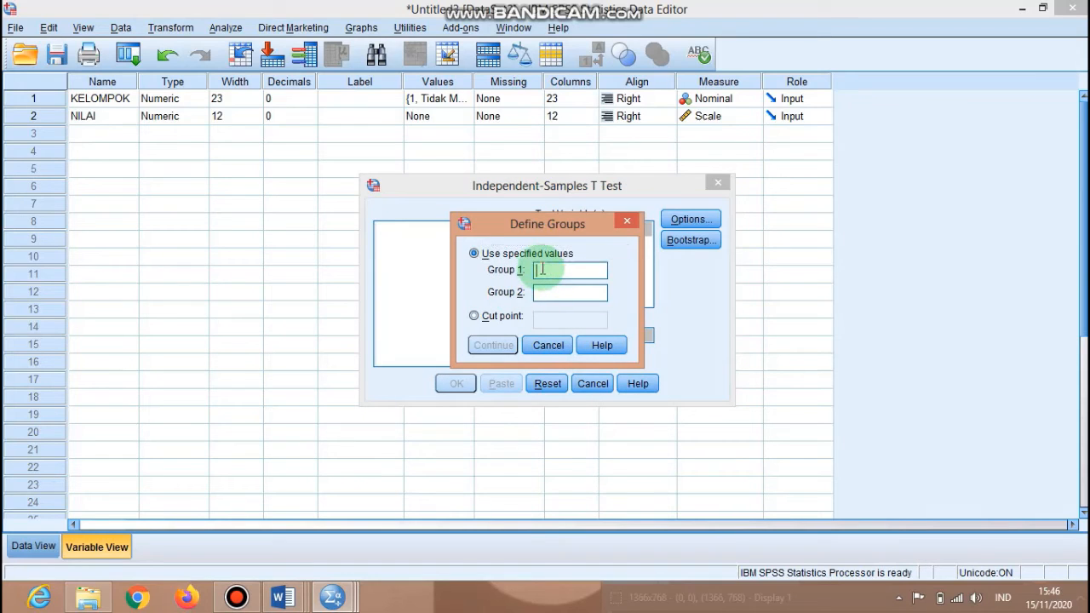
text(1)
click(543, 293)
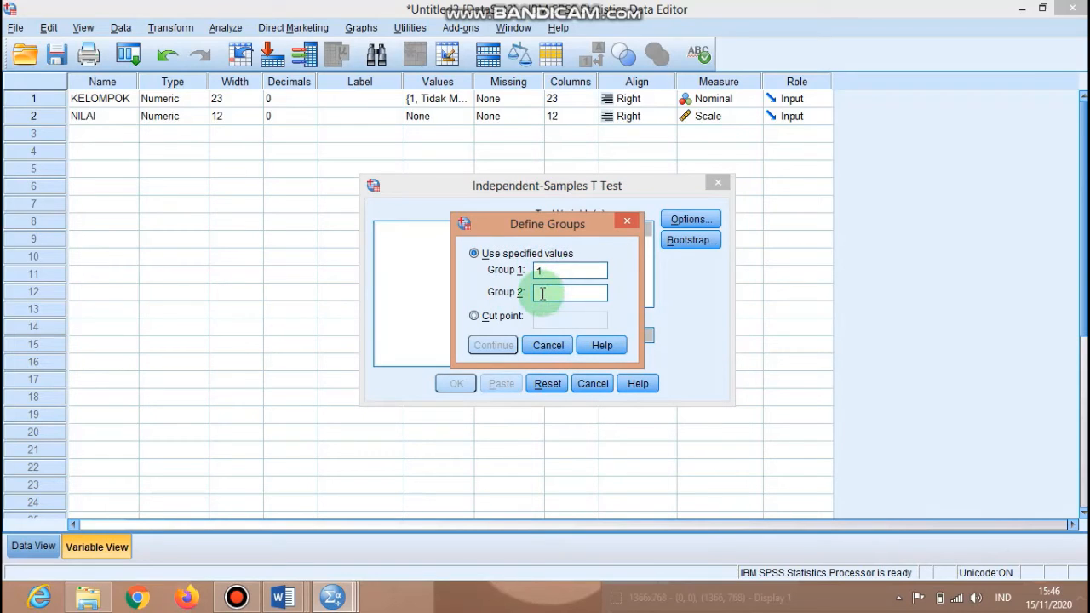
text(2)
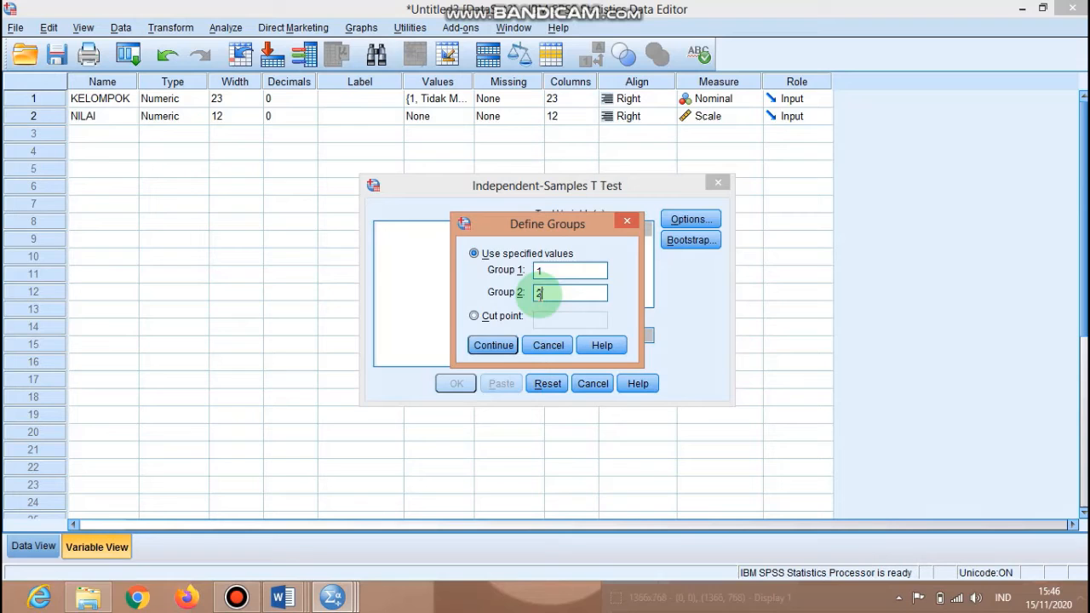
click(494, 345)
click(455, 384)
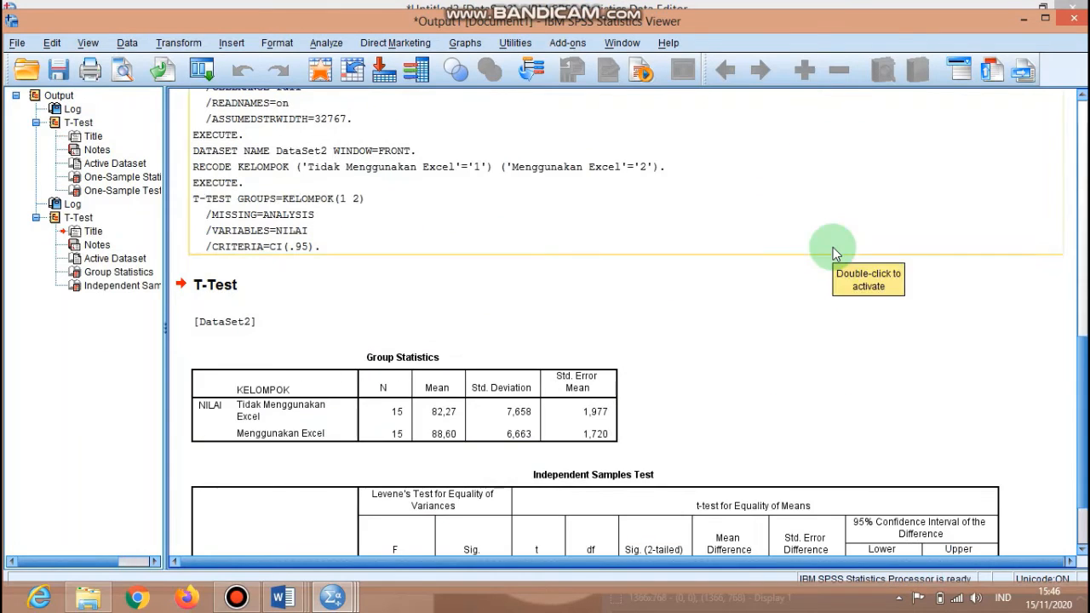
Review the one-sample results, Group Statistics and Independent Samples Test tables in the output
click(1084, 213)
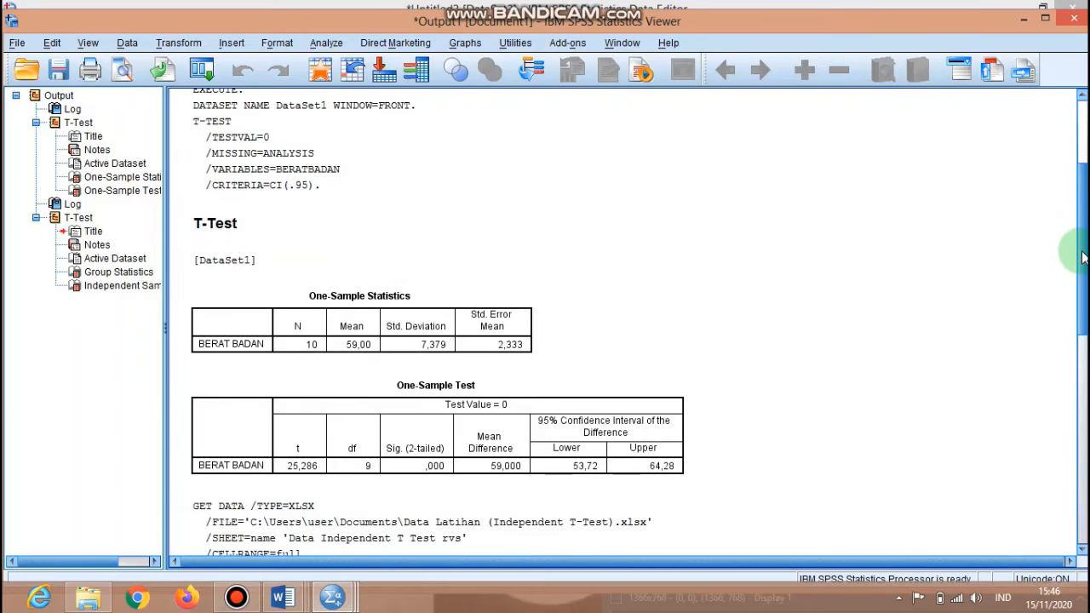
scroll(1083, 153, up, 4)
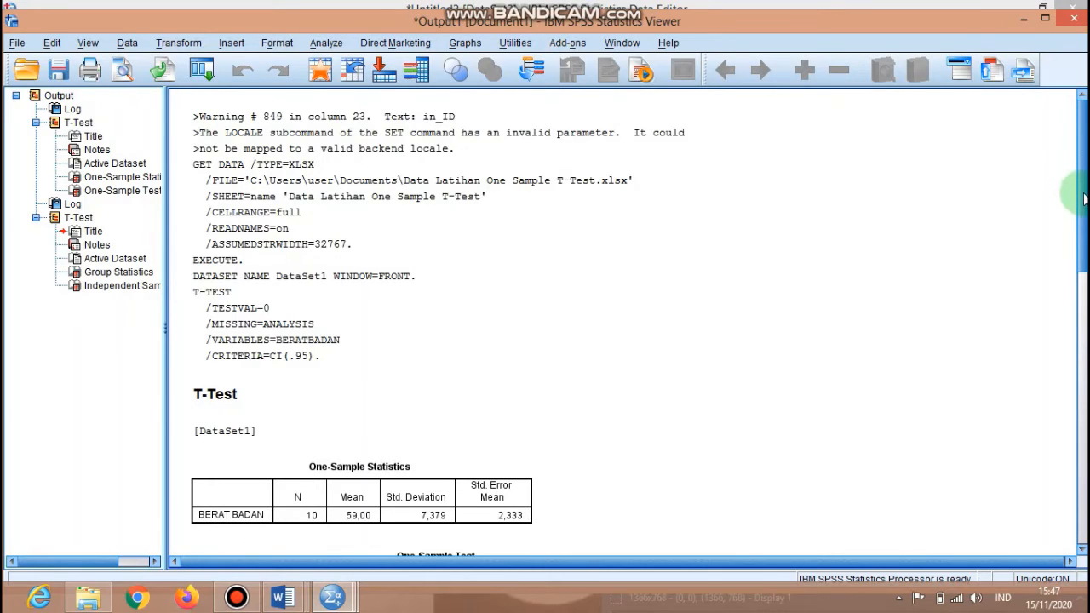
drag(1085, 223, 1080, 313)
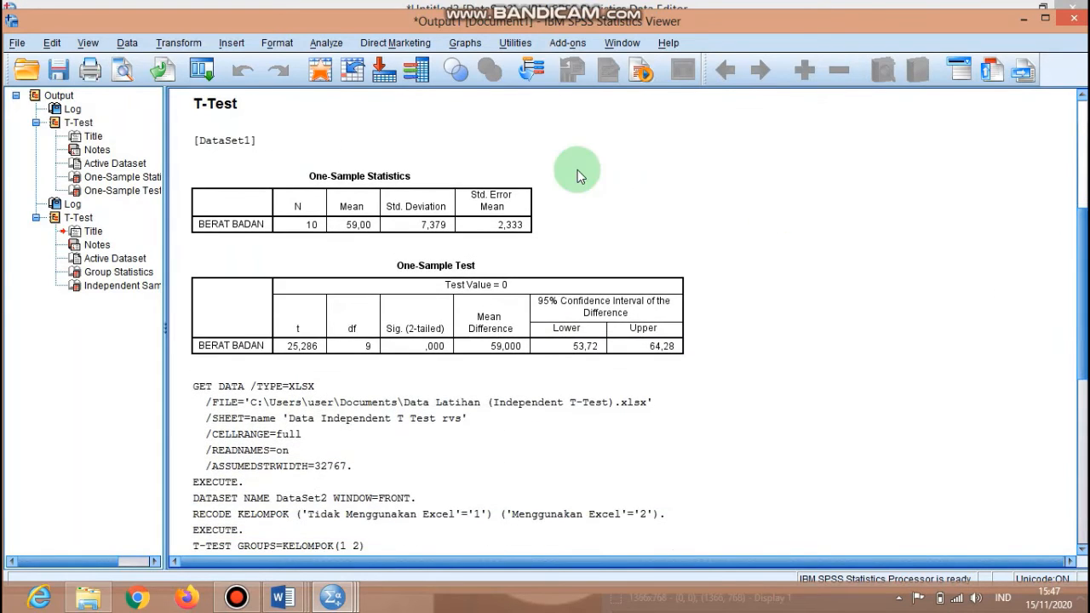
click(391, 202)
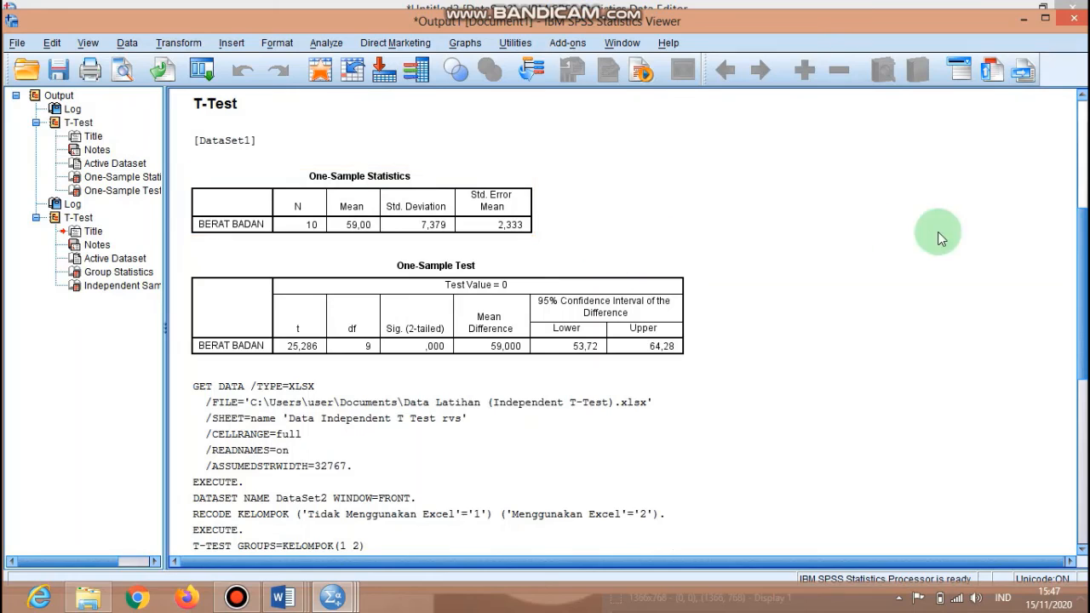
drag(1084, 287, 1086, 435)
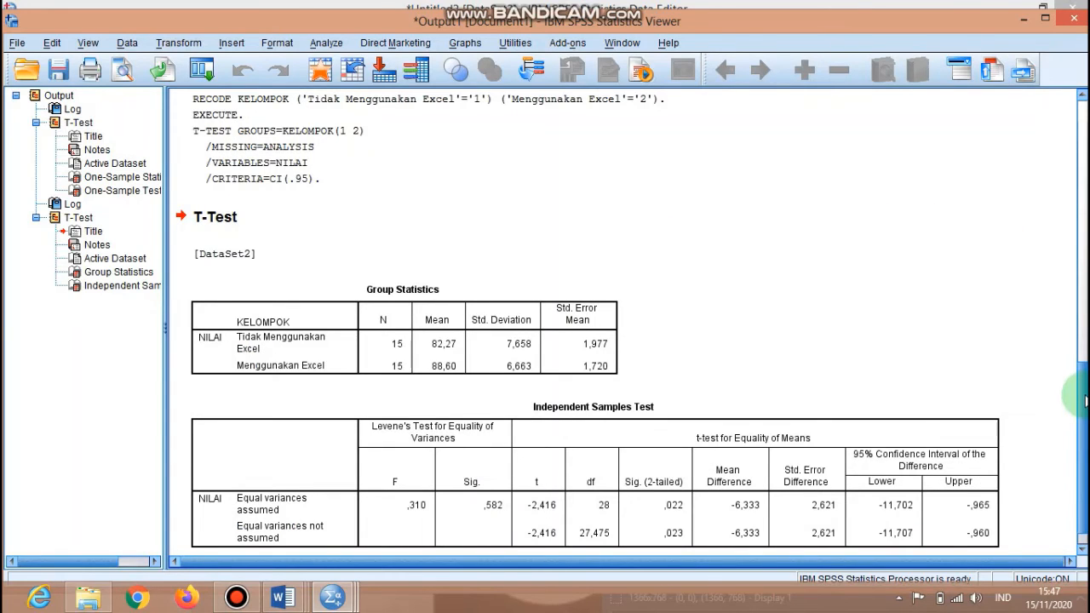
scroll(1022, 405, down, 1)
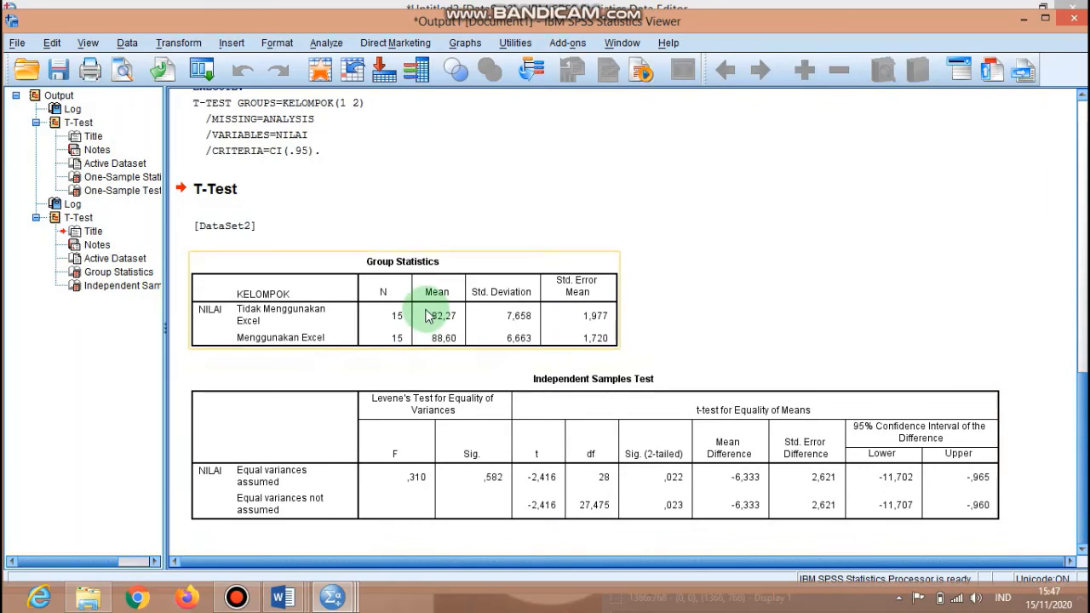
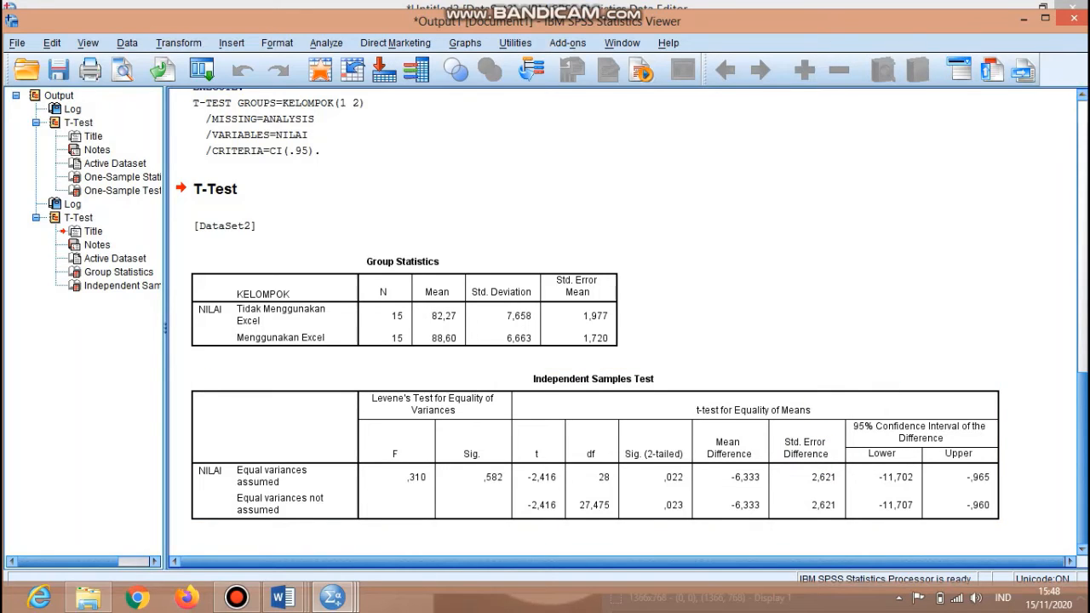
Minimize the output and switch to the Word document to read the Uji Paired Sample T-Test case and its weight table
click(1024, 19)
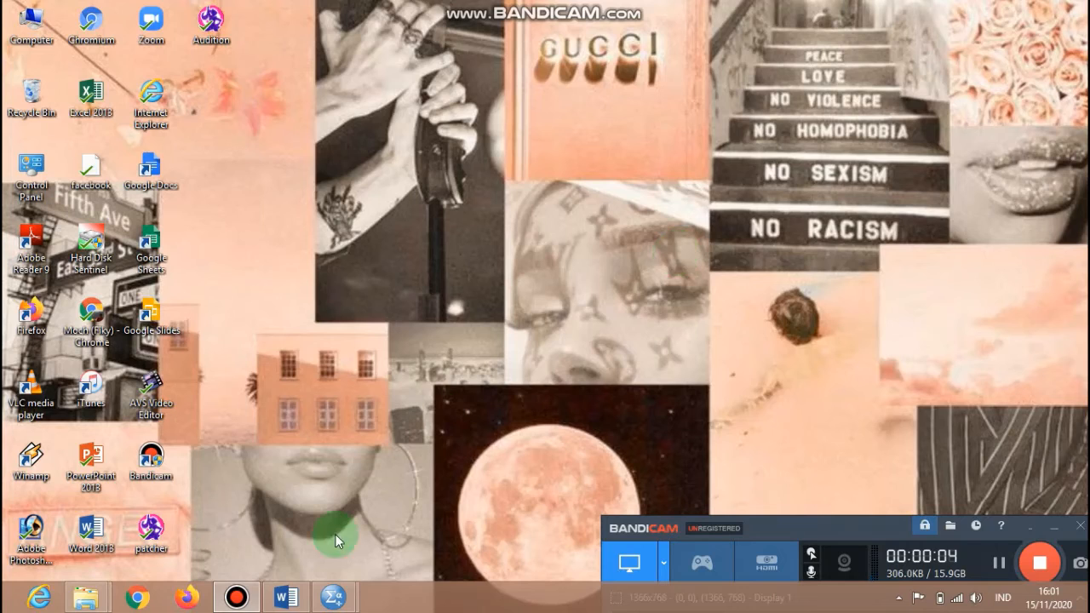
click(286, 598)
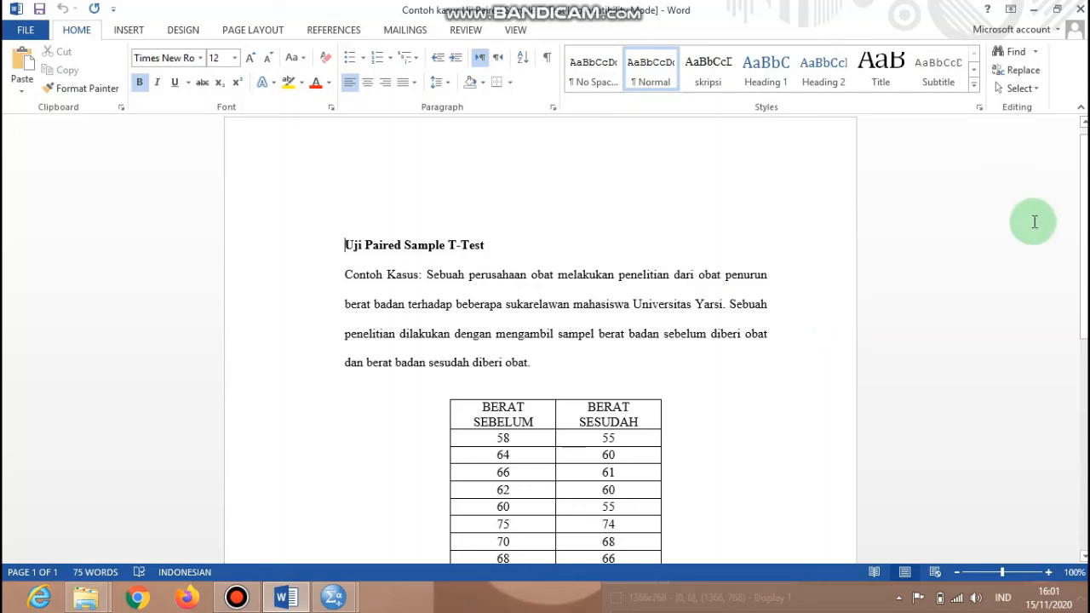
scroll(956, 231, down, 5)
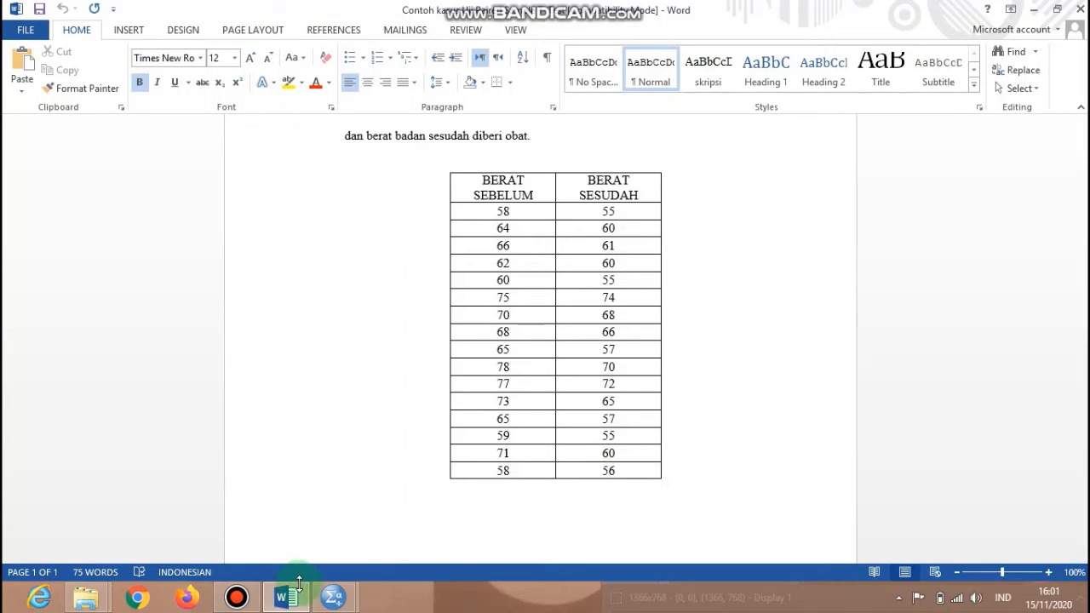
Switch to the SPSS Data Editor and set up a Paired-Samples T Test pairing BERAT SEBELUM with BERAT SESUDAH
mouse_move(329, 603)
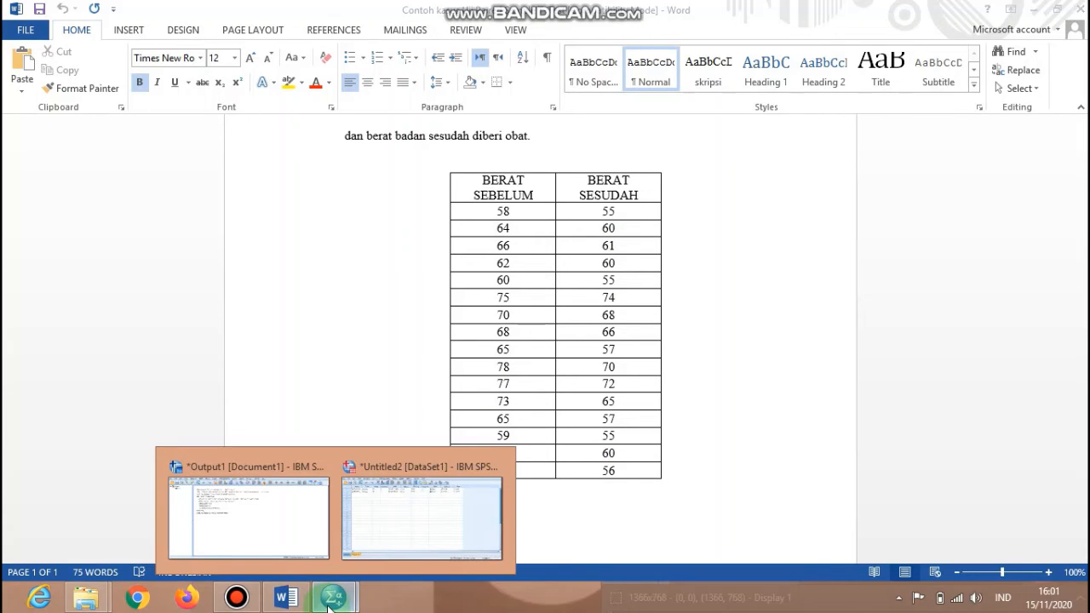
click(372, 520)
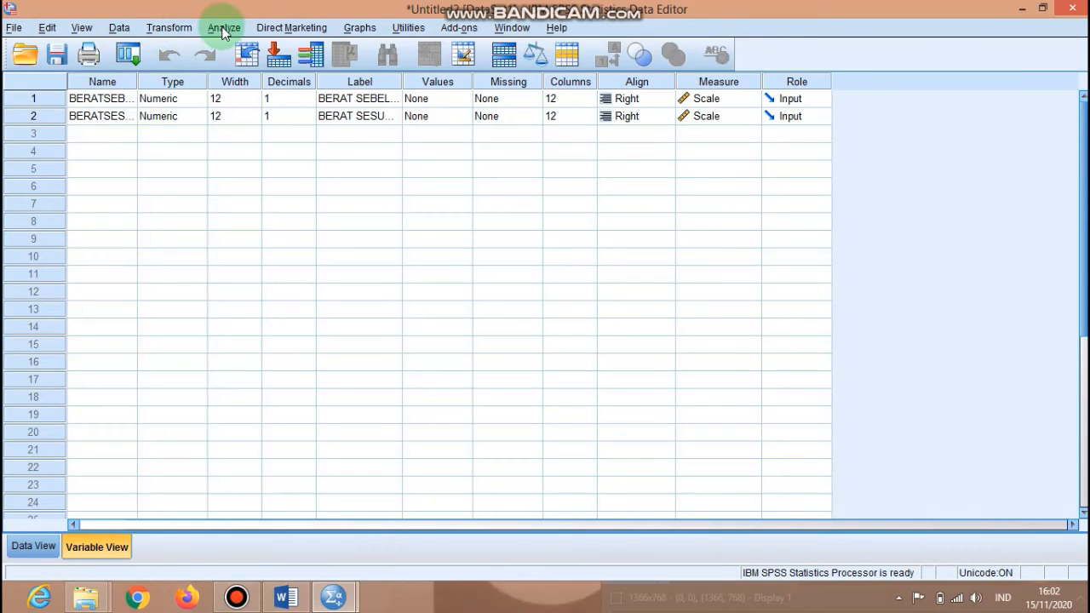
click(224, 31)
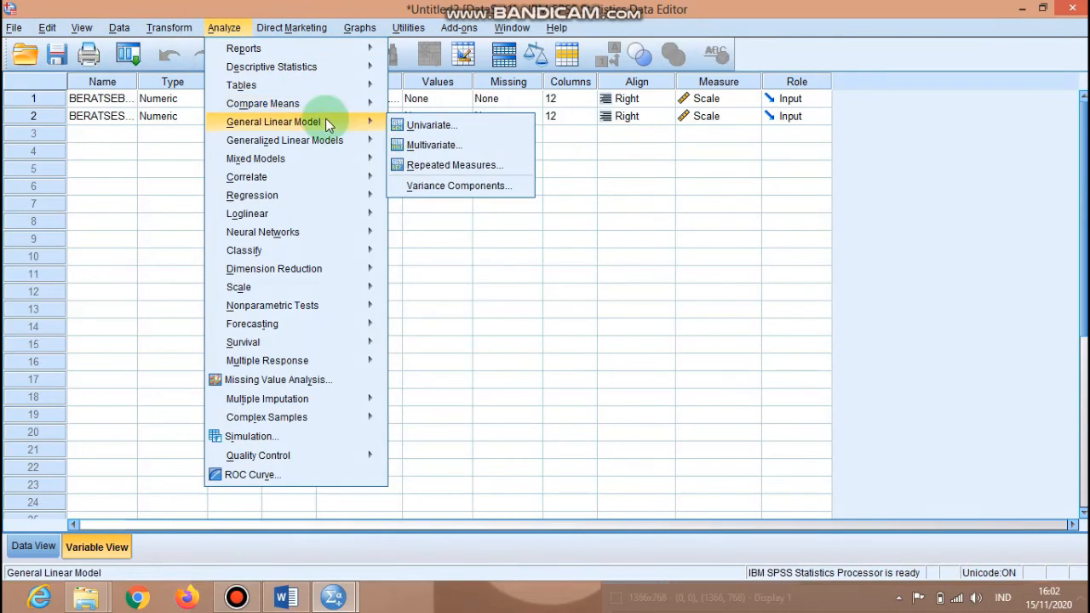
mouse_move(340, 146)
mouse_move(358, 109)
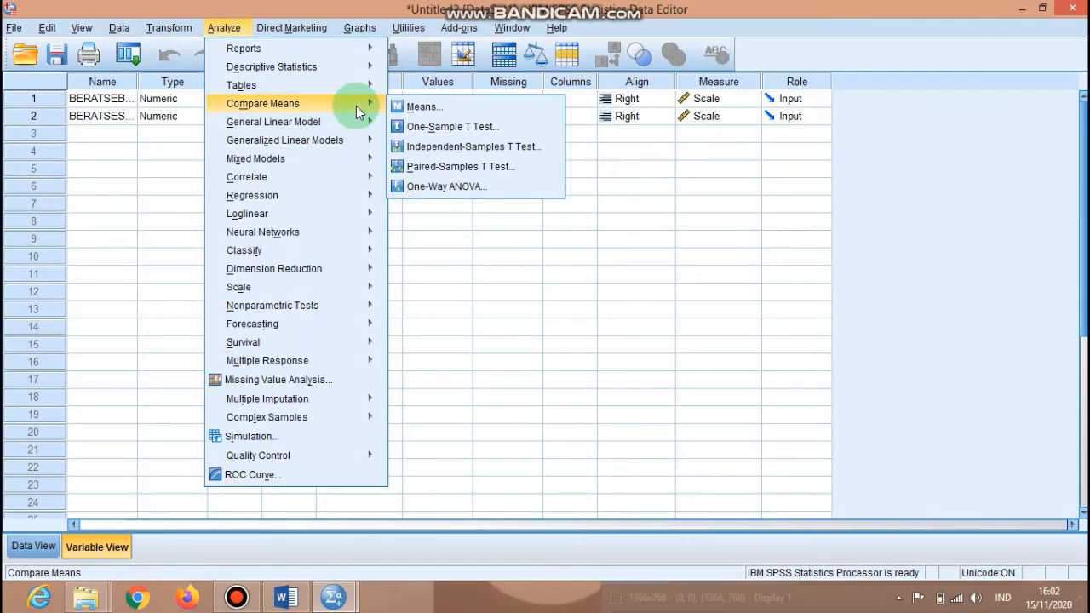
click(436, 167)
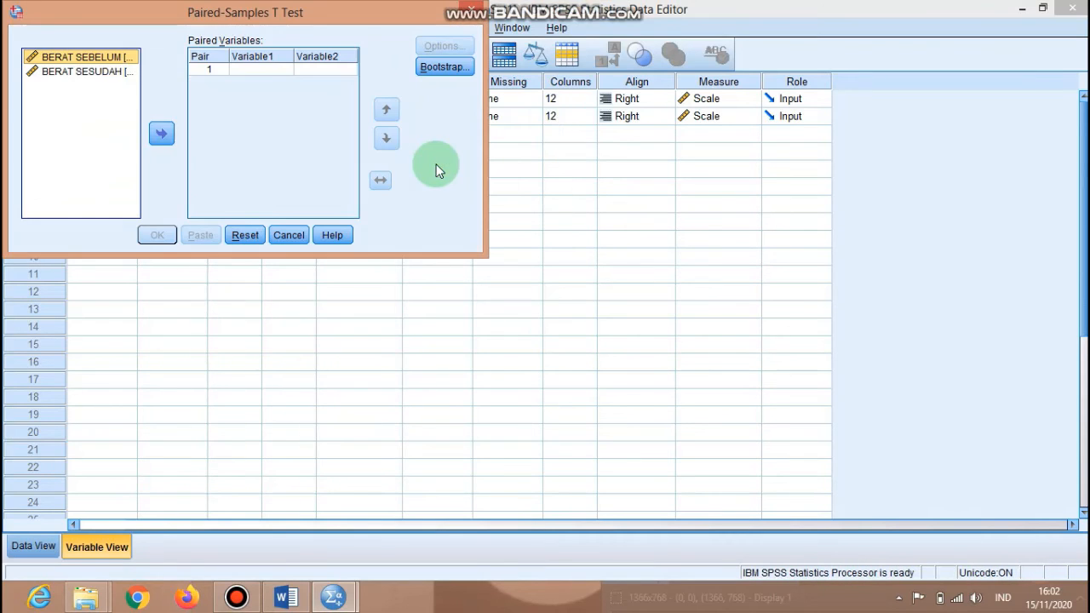
click(161, 132)
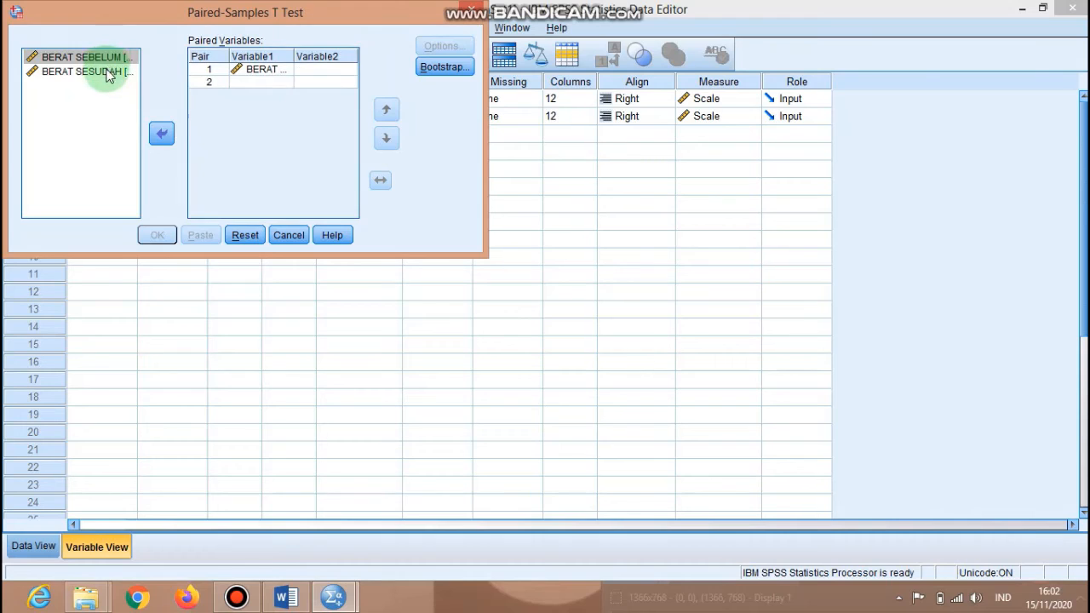
click(109, 73)
click(161, 132)
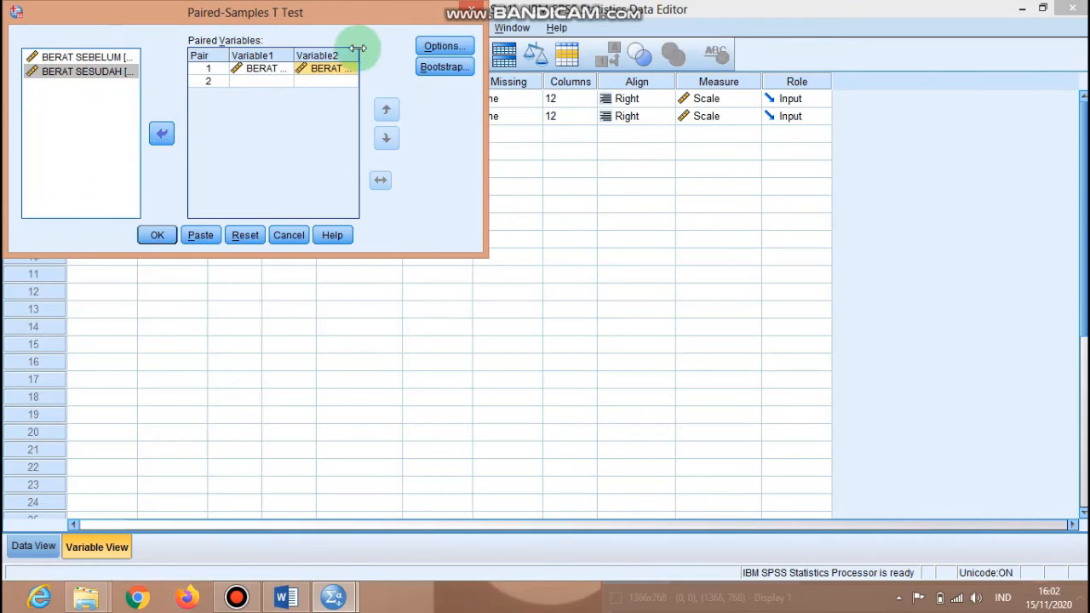
Check the paired test's confidence interval options, close them without changes and run the test
click(439, 47)
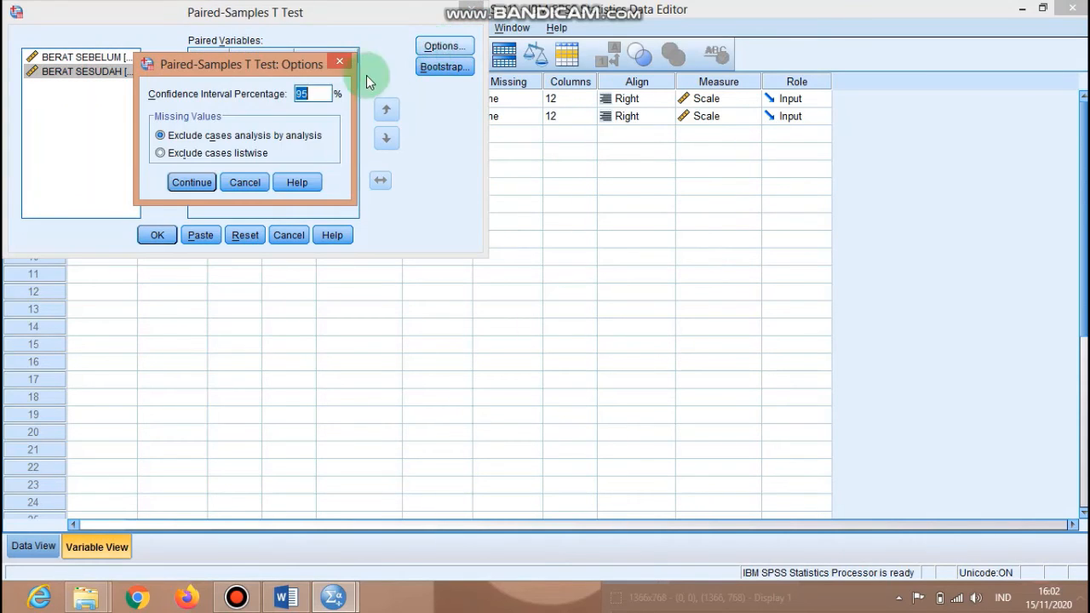
click(340, 64)
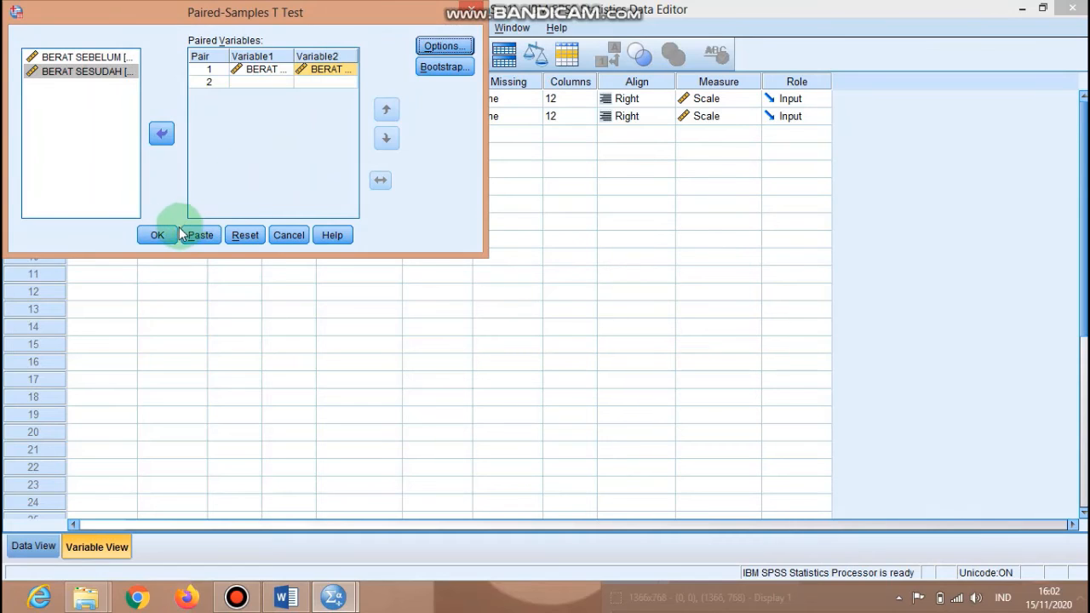
click(158, 235)
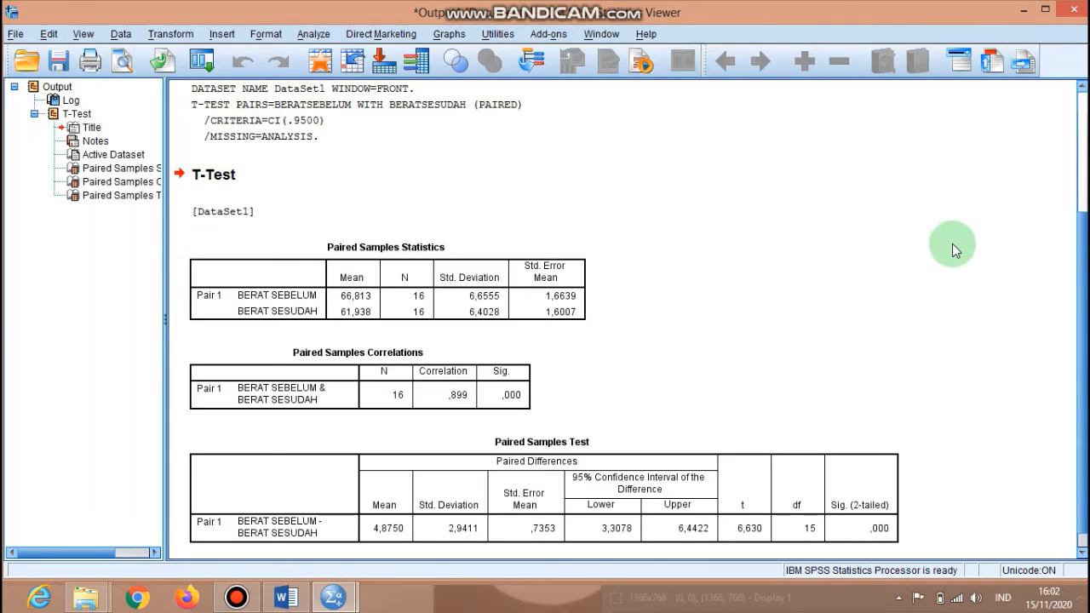
Examine the Paired Samples Statistics, Correlations and Test tables for BERAT SEBELUM and BERAT SESUDAH
click(1083, 195)
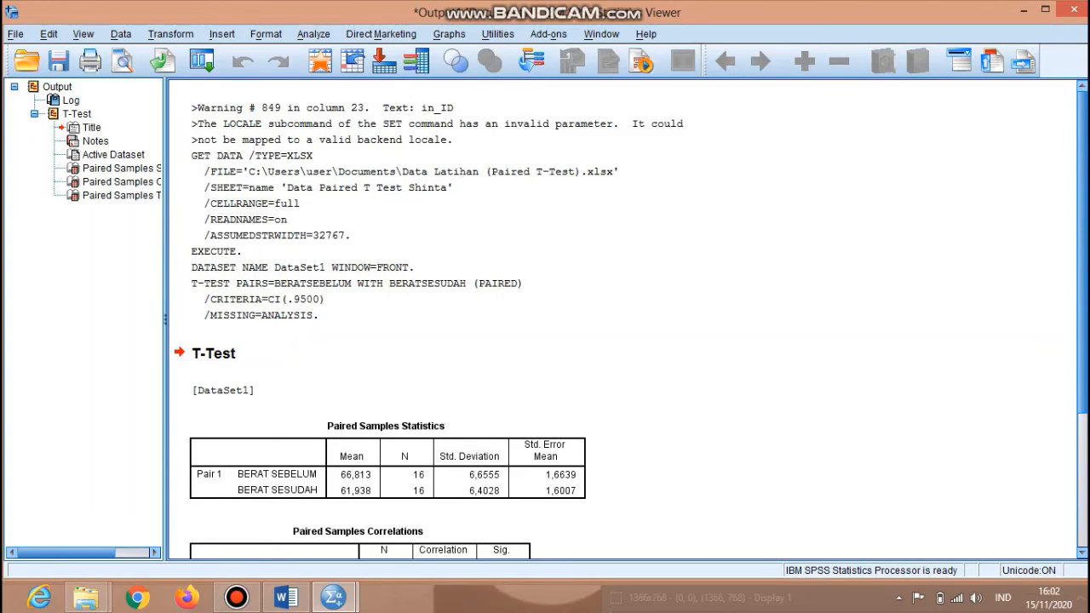
scroll(319, 370, down, 3)
click(320, 371)
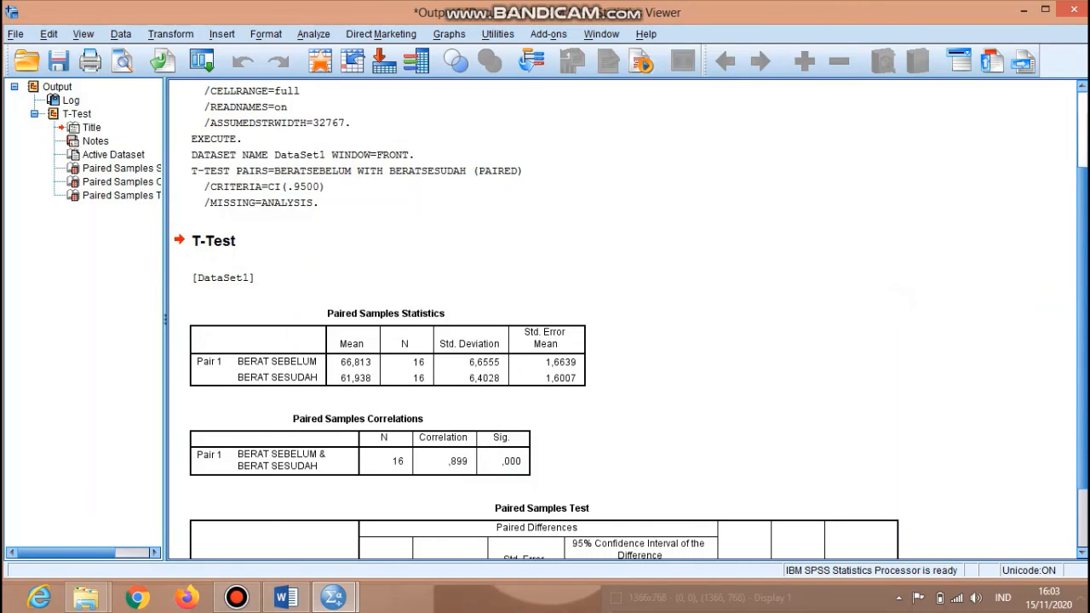
scroll(1067, 158, up, 3)
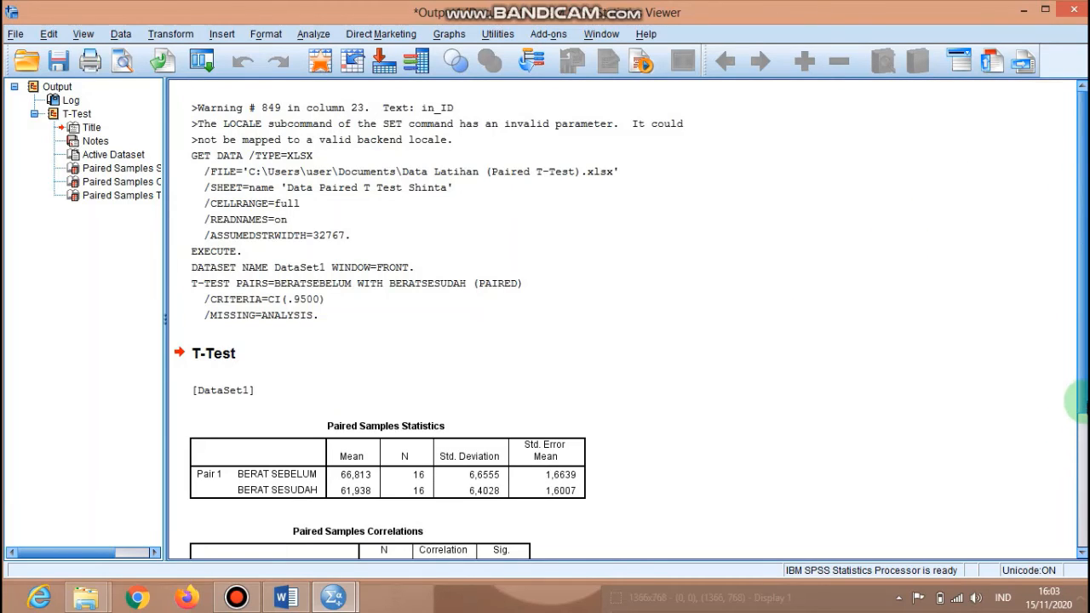
scroll(1080, 400, down, 1)
scroll(494, 418, down, 1)
click(509, 478)
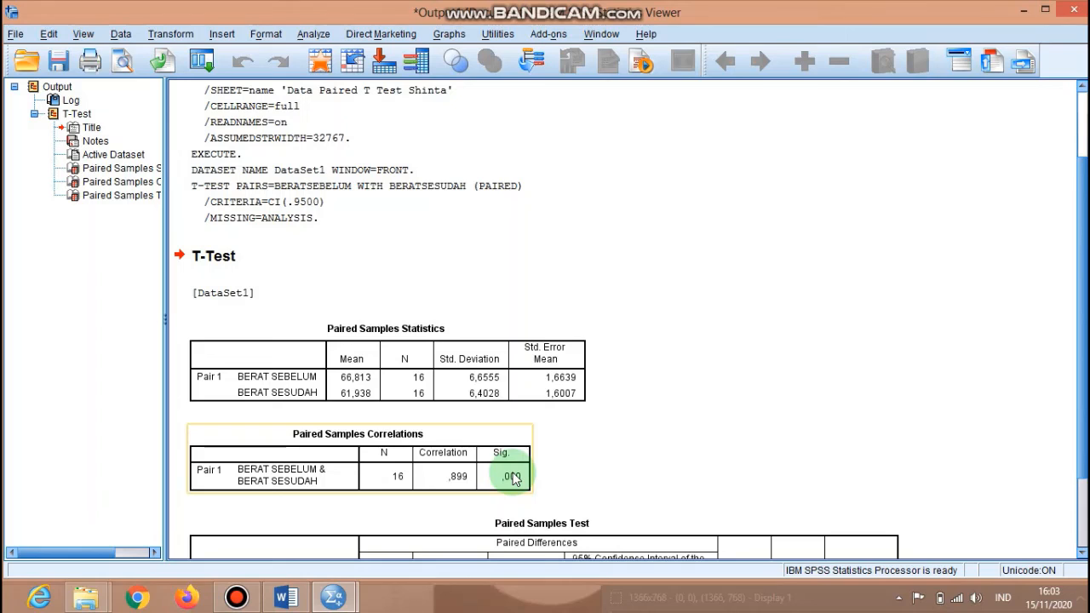
click(567, 472)
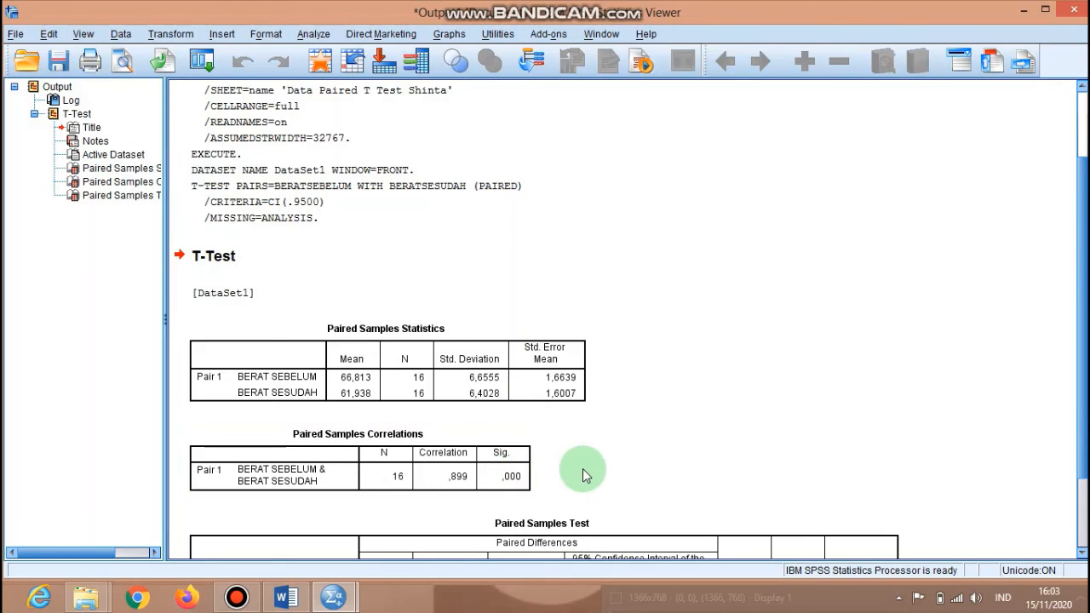
drag(1085, 367, 1086, 457)
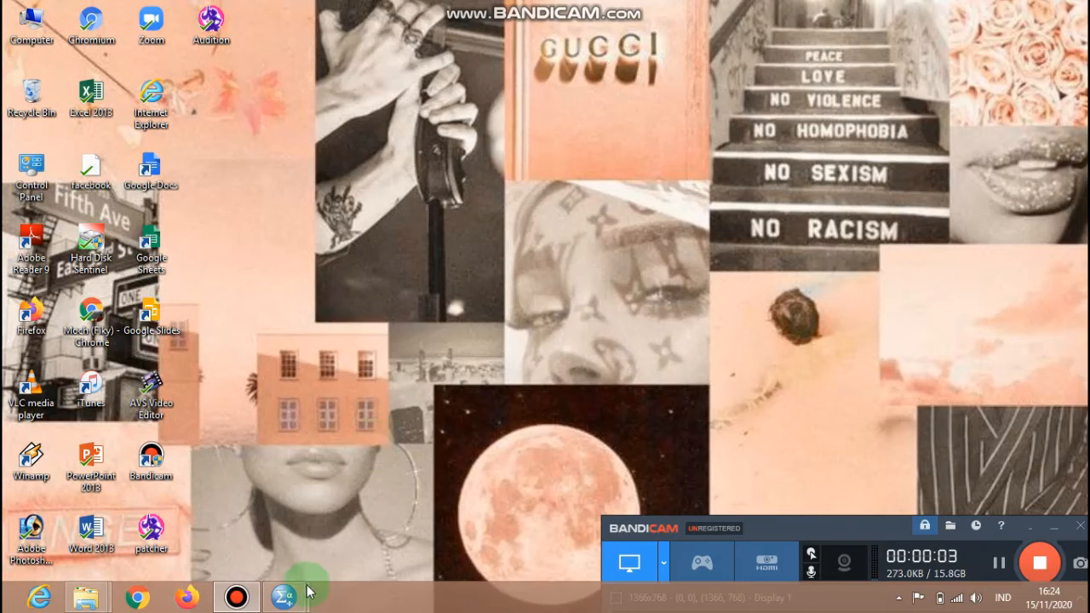
Switch to the SPSS Data Editor and start a Recode into Same Variables on Kelompok Pasien
mouse_move(283, 600)
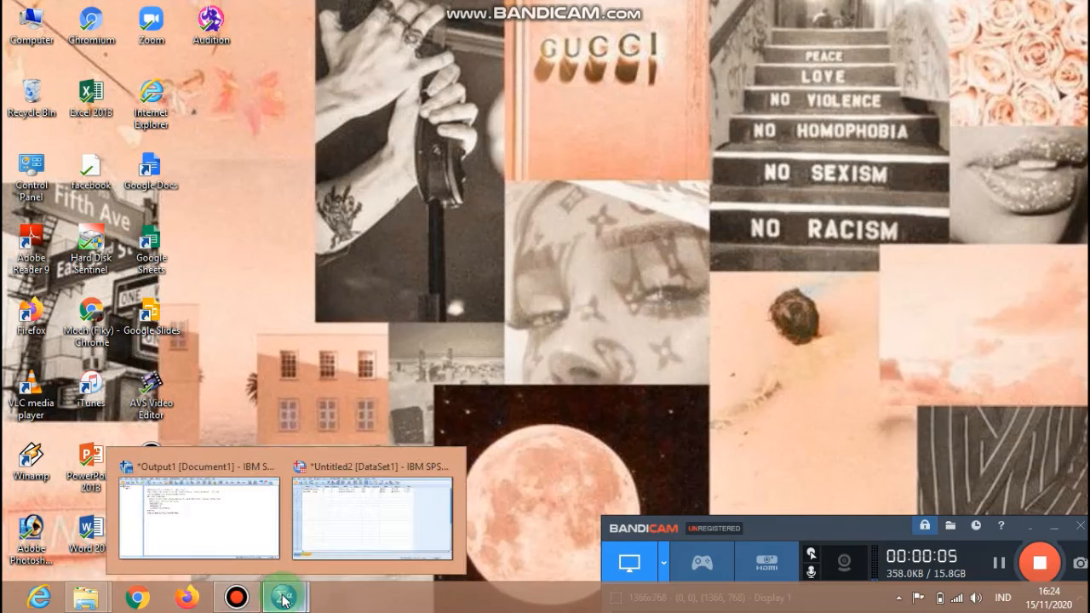
click(353, 506)
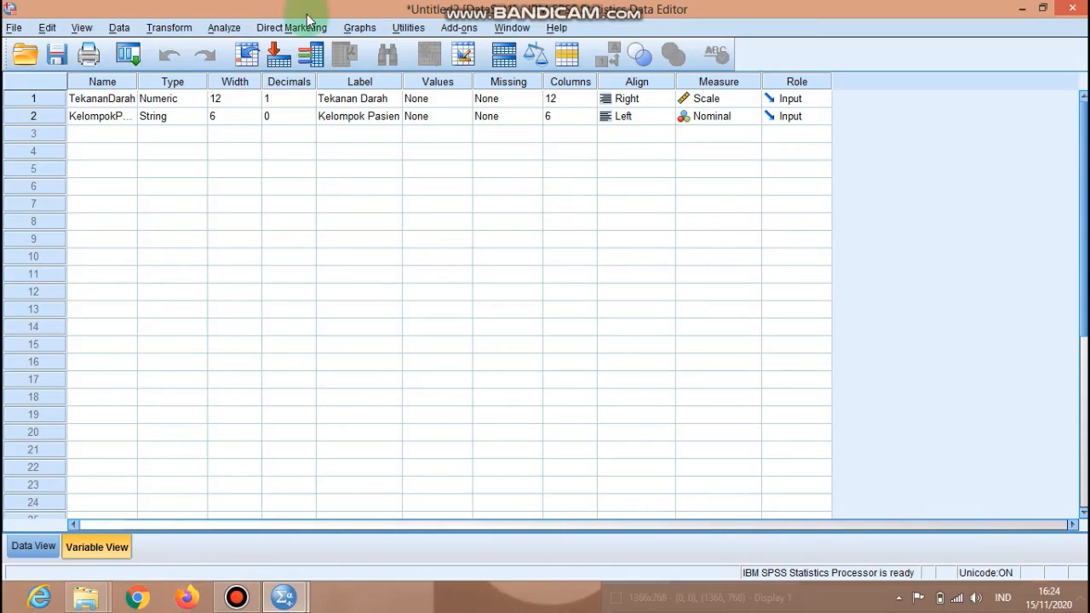
click(171, 99)
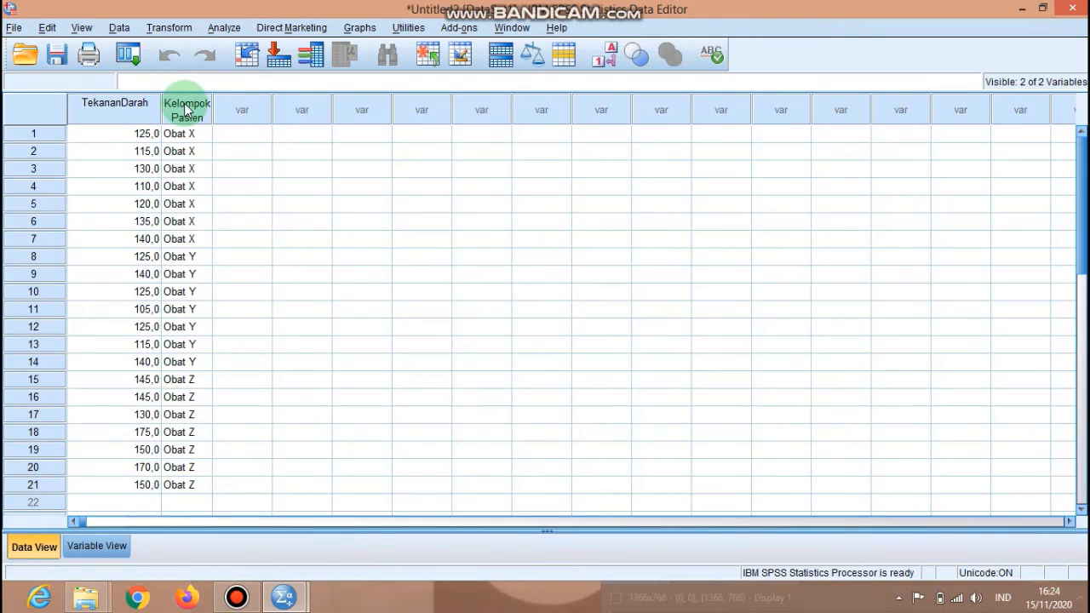
click(186, 109)
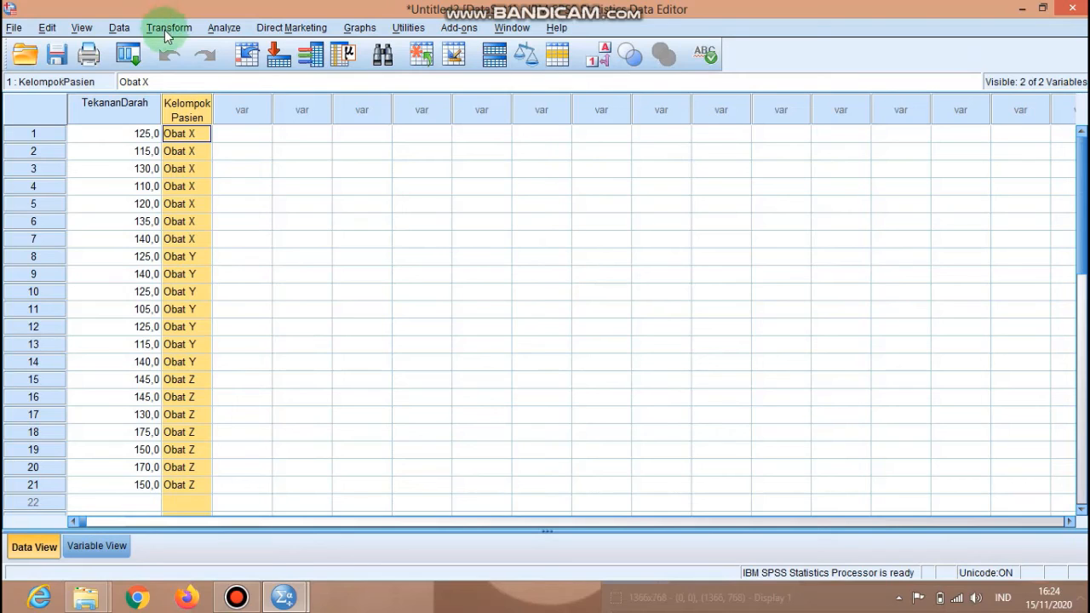
click(167, 35)
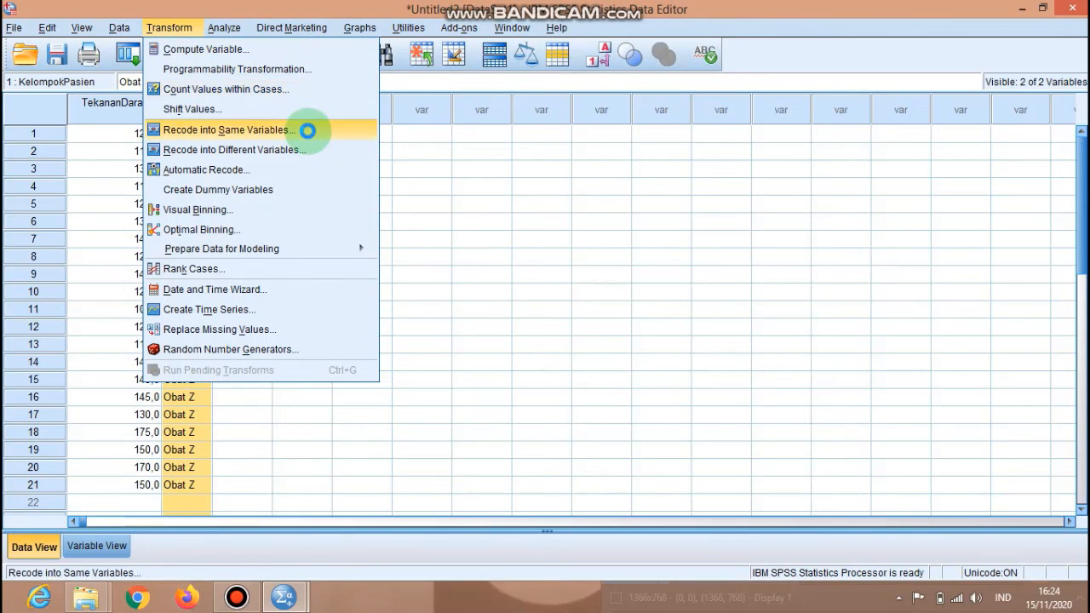
click(308, 131)
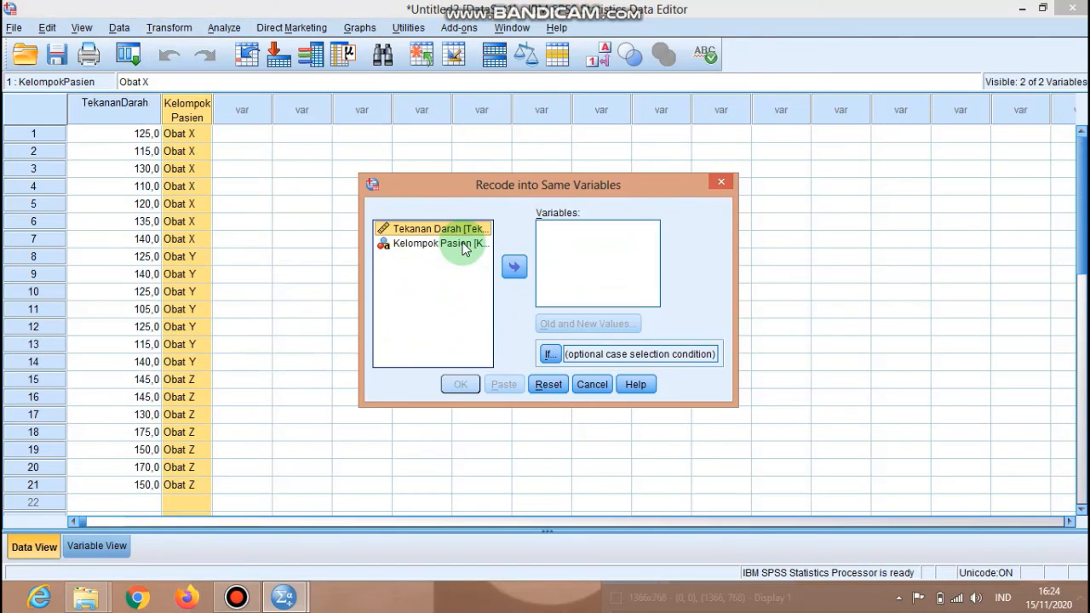
click(464, 245)
click(514, 266)
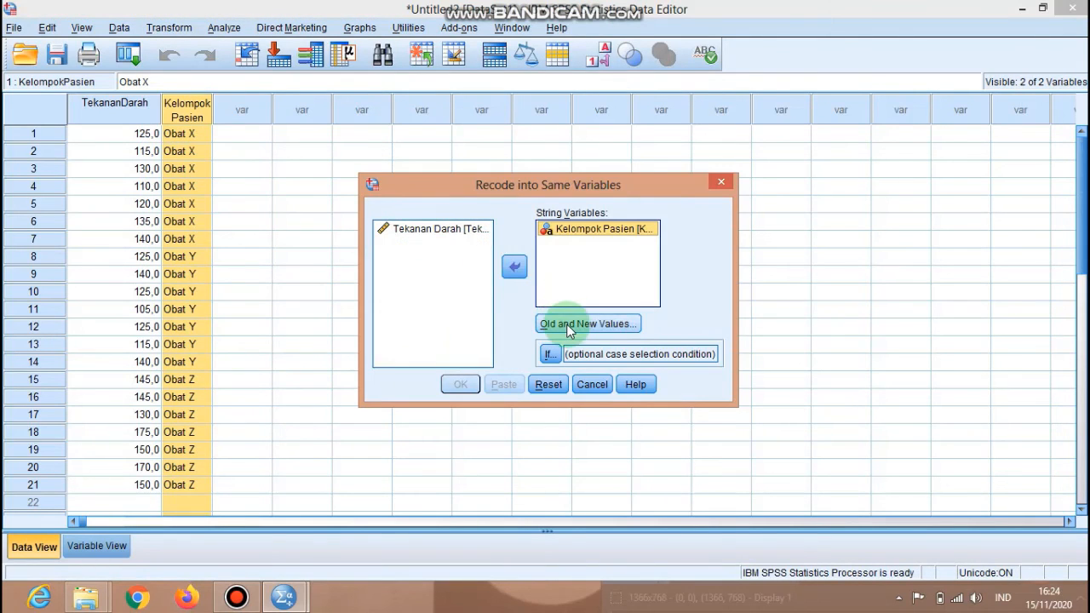
Define the old-to-new value mappings Obat X to 1 and Obat Y to 2 for Kelompok Pasien
click(569, 327)
click(446, 202)
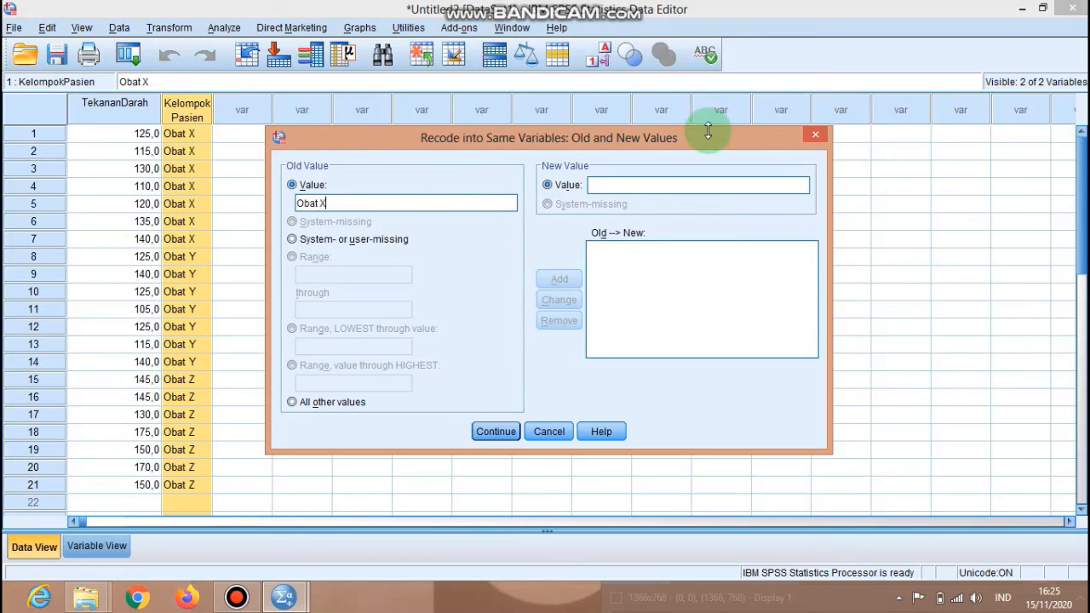
click(662, 179)
text(1)
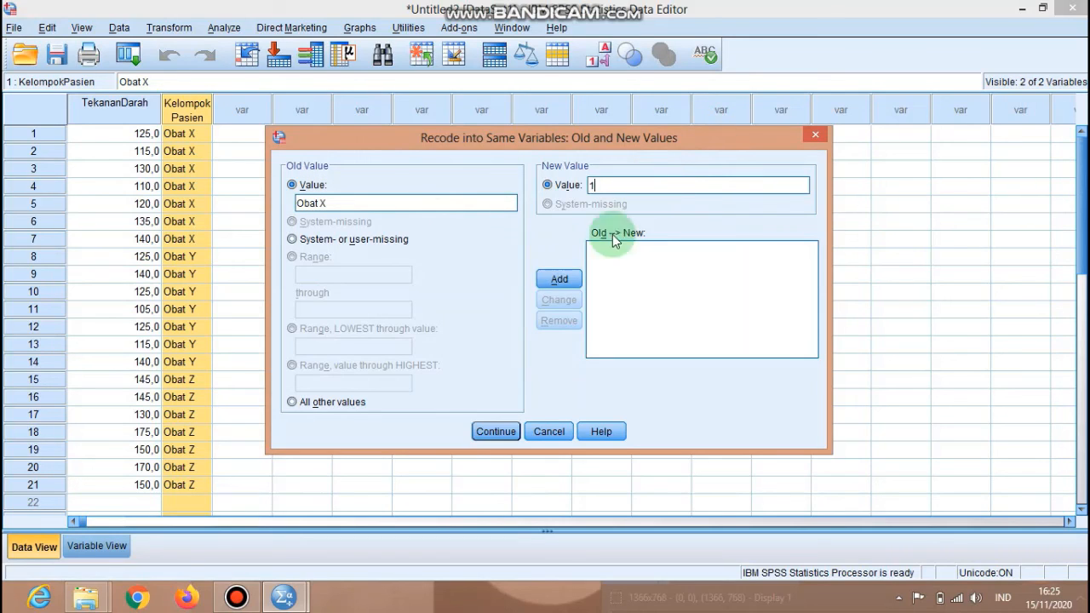
click(566, 286)
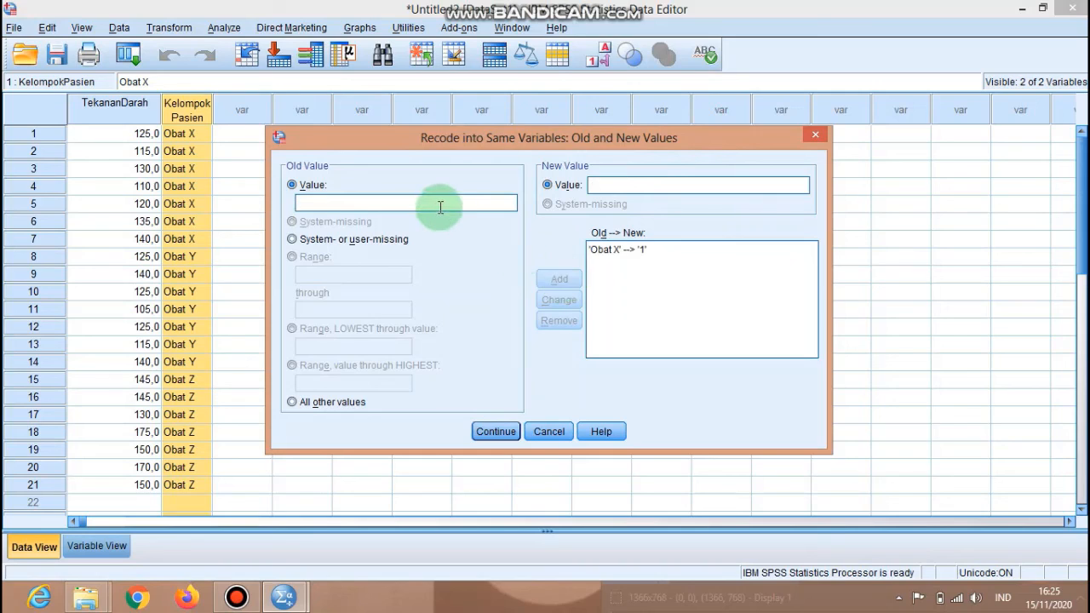
text(Obat Y)
click(602, 184)
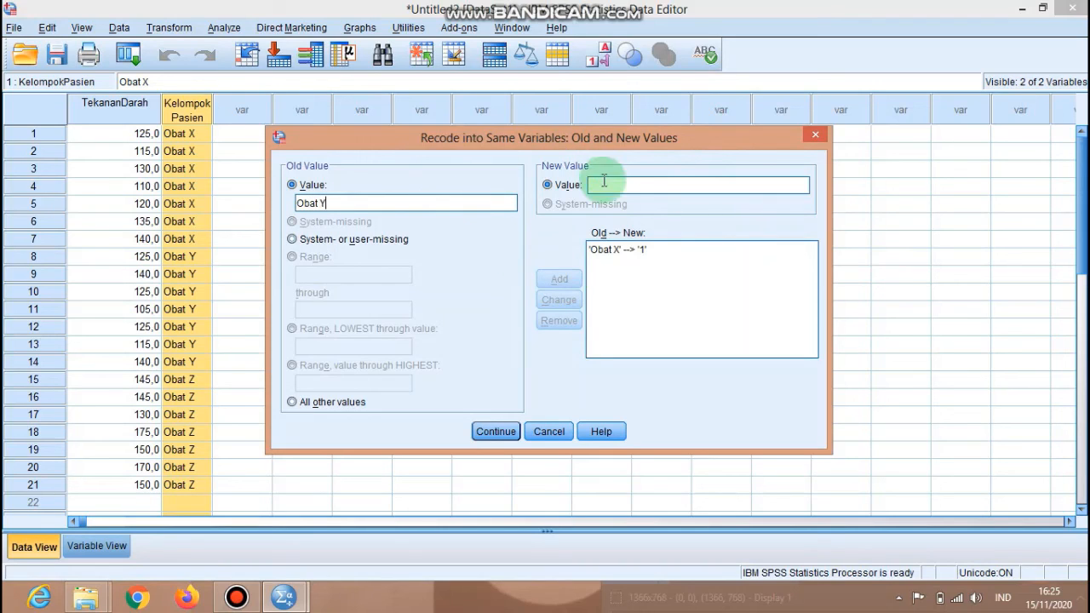
text(2)
click(559, 279)
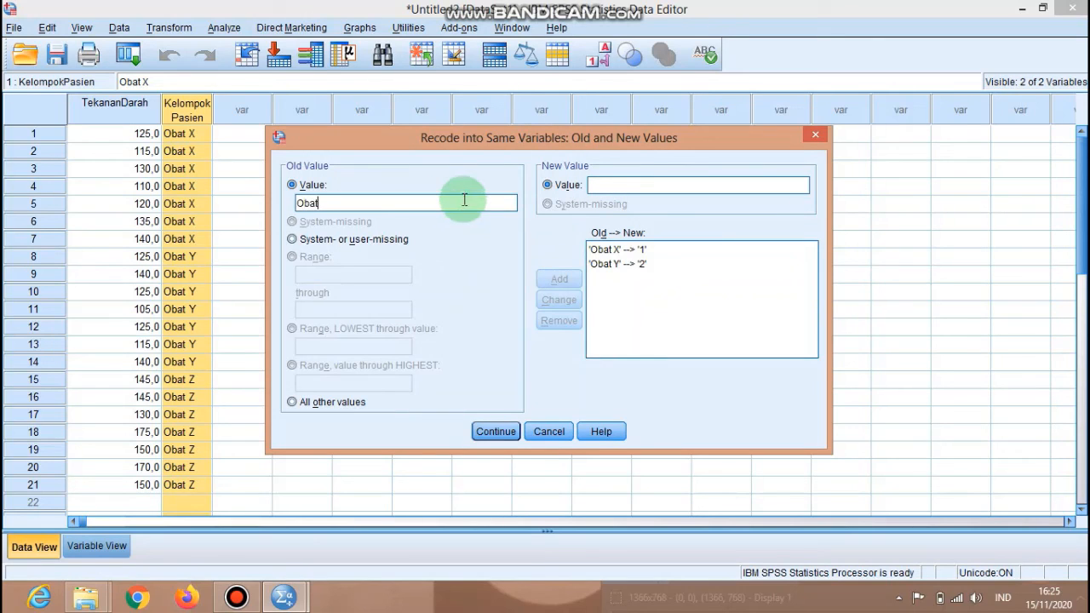
Add the mapping of Obat Z to 3 and run the recode of Kelompok Pasien
click(599, 185)
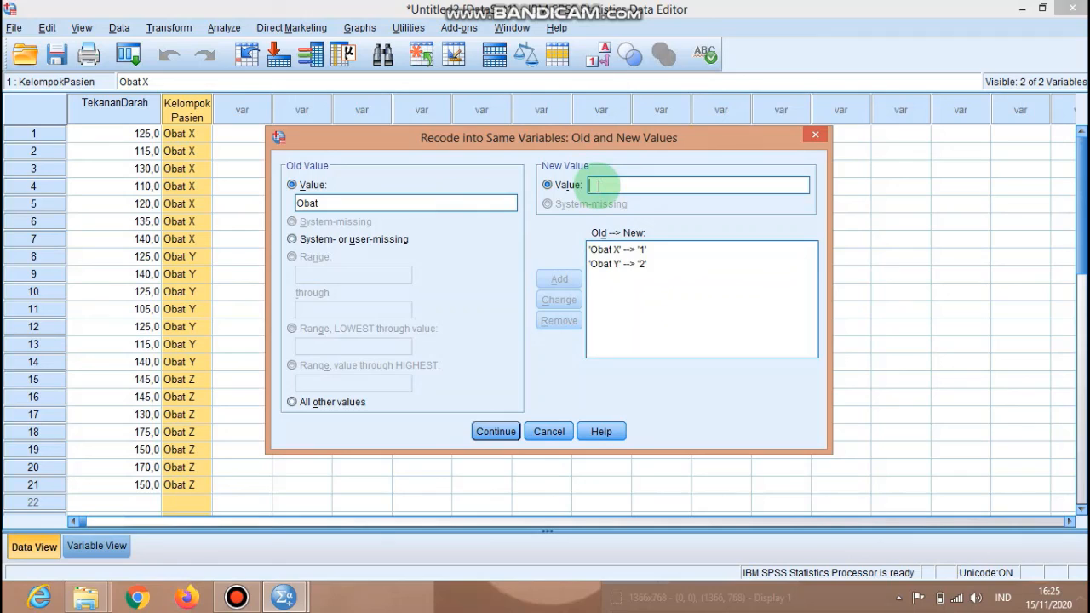
double_click(473, 209)
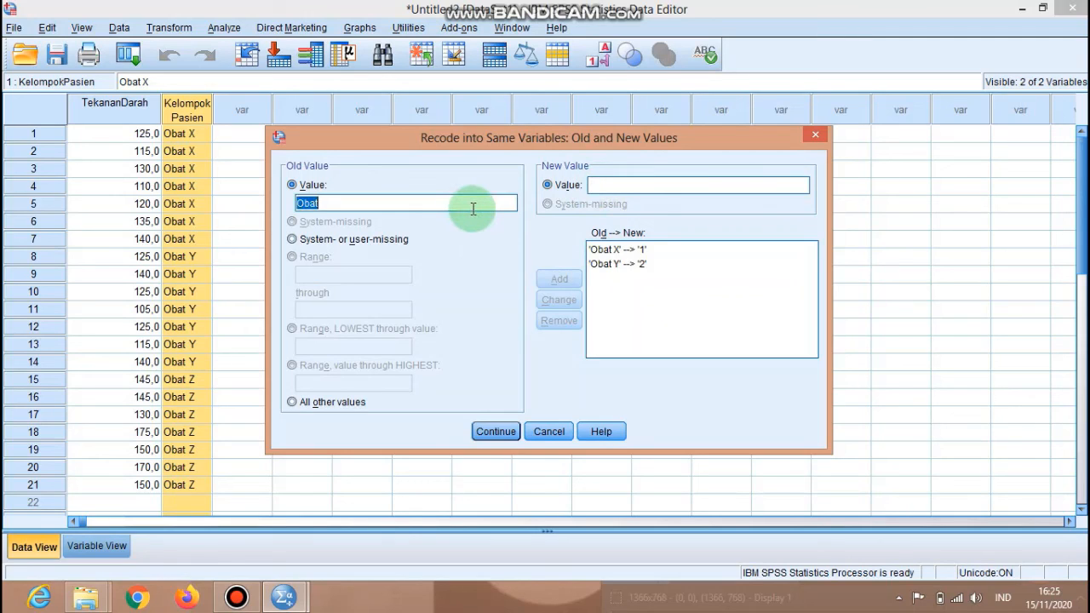
click(473, 208)
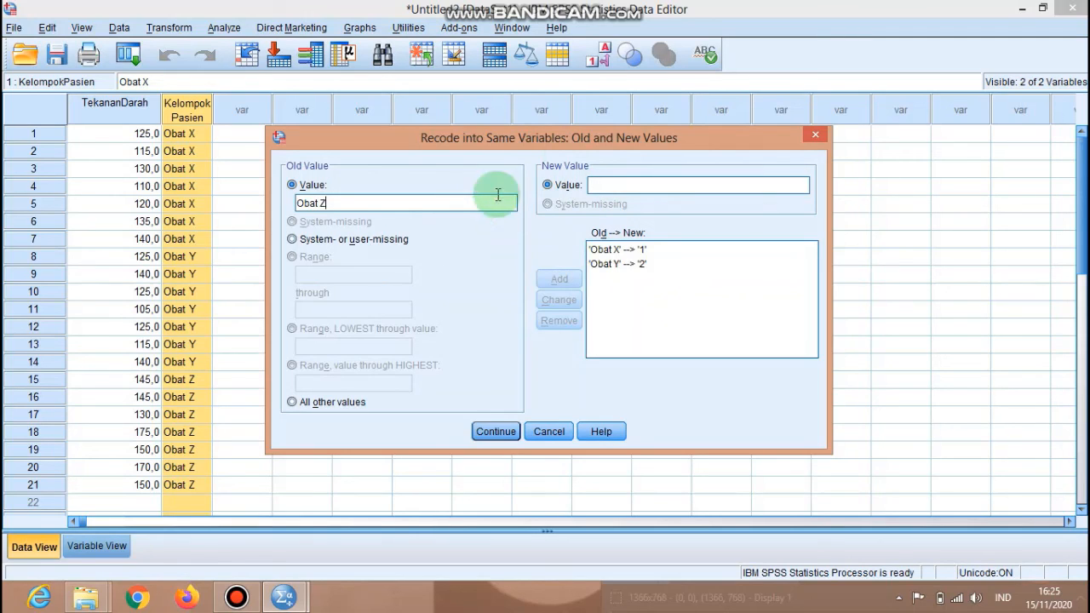
click(603, 185)
text(3)
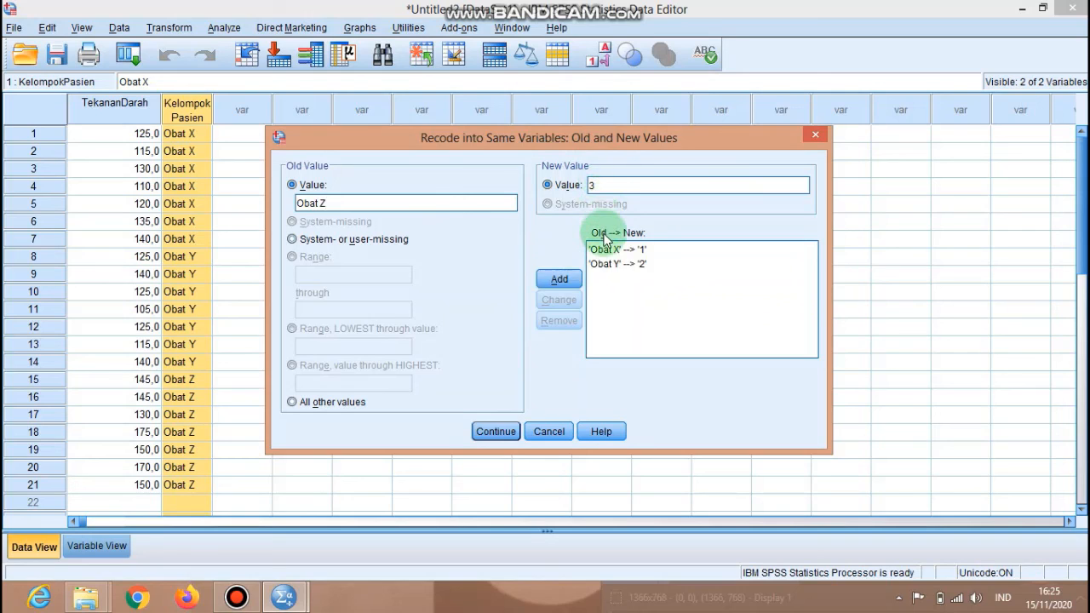
click(562, 287)
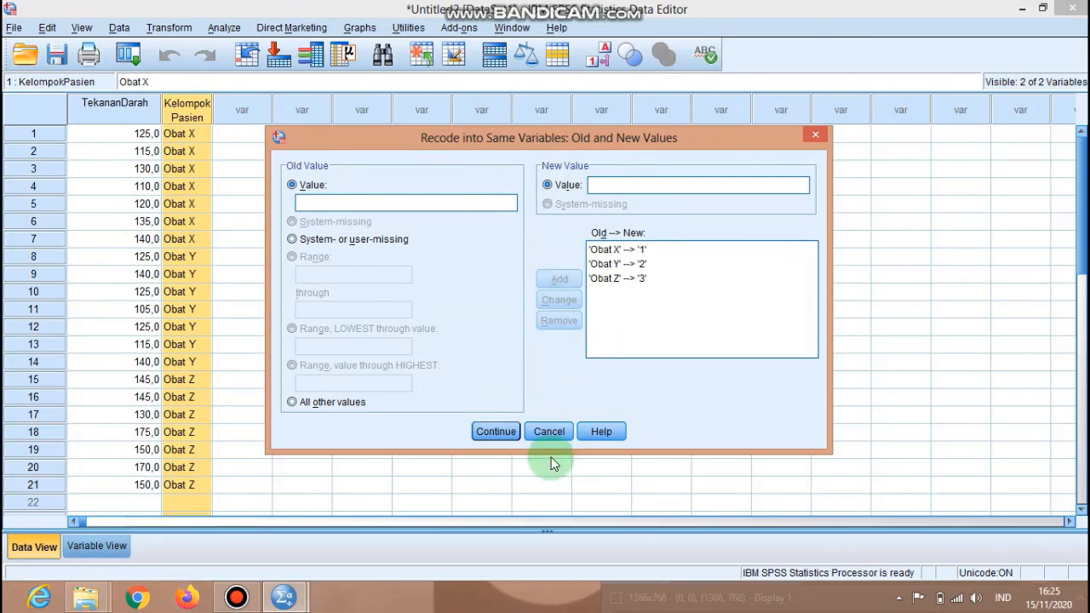
click(500, 431)
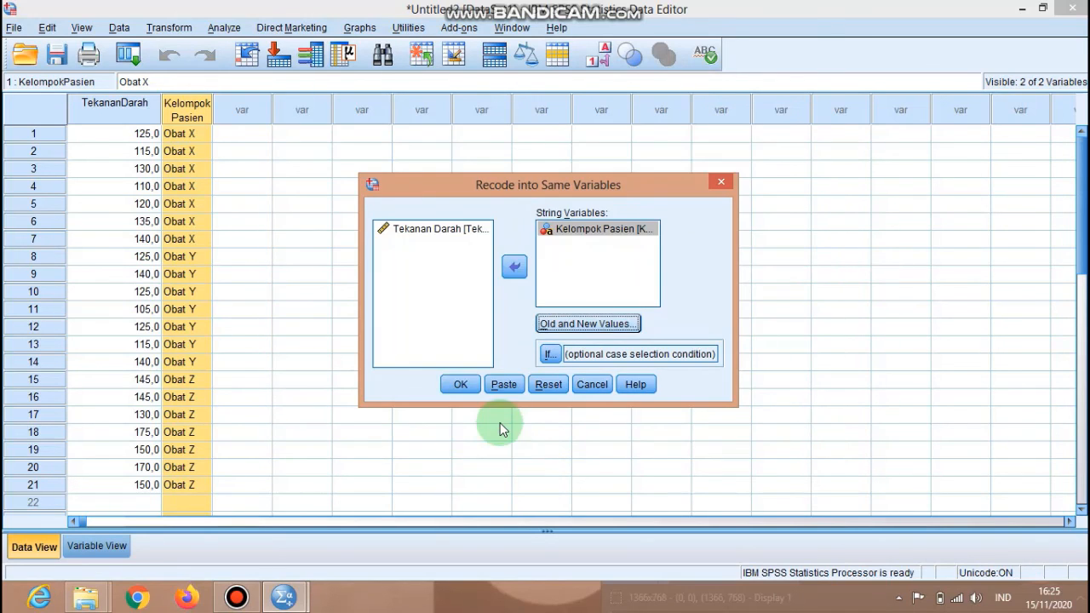
click(460, 384)
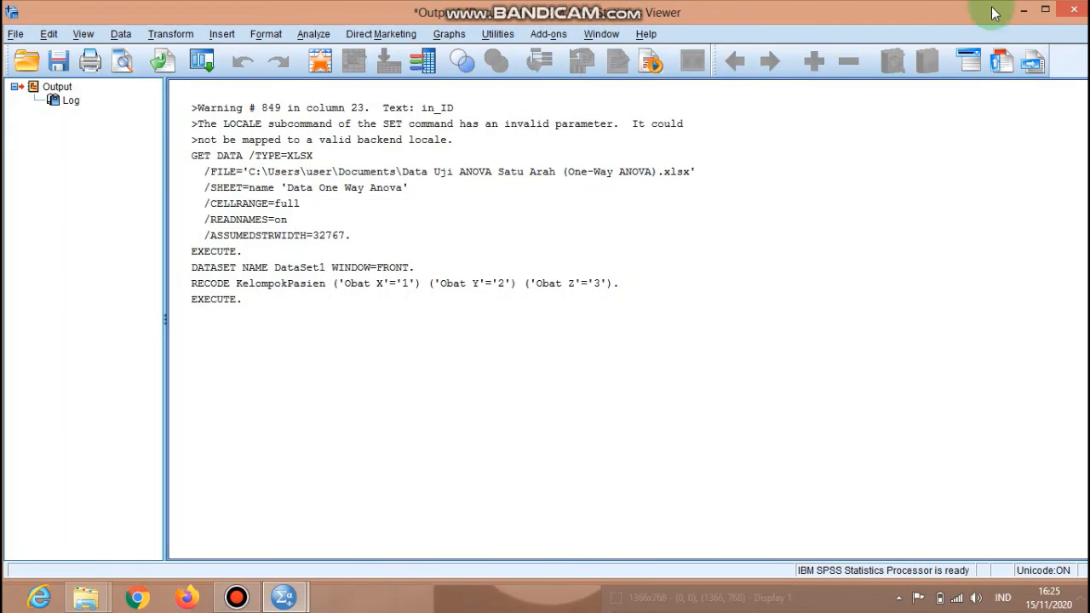
Minimize the output, return to the variable definitions and add the value label 1 = Obat X to KelompokPasien
click(1022, 12)
click(242, 221)
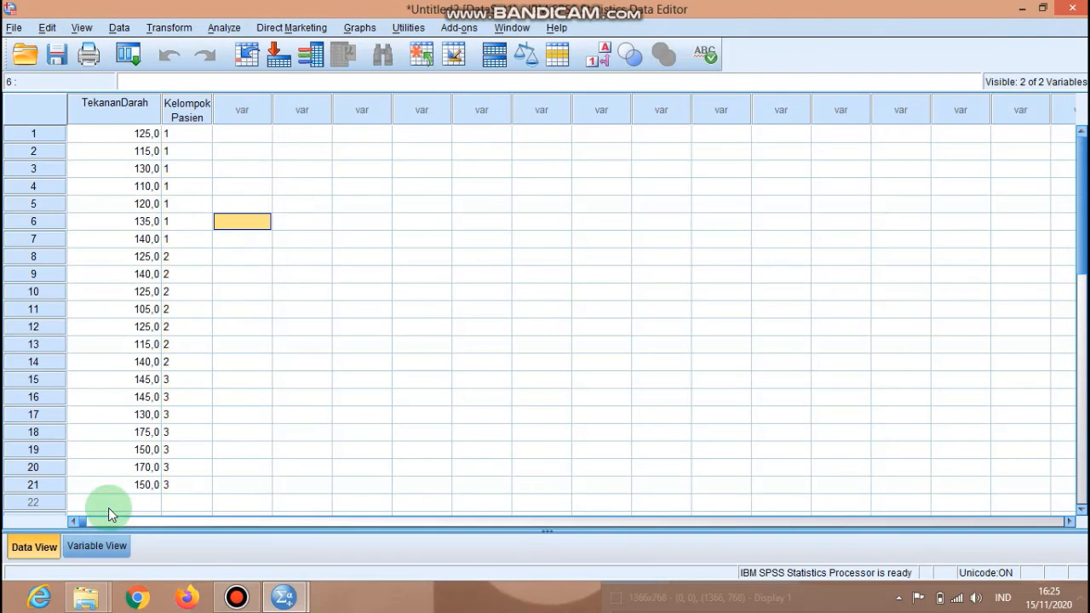
click(96, 547)
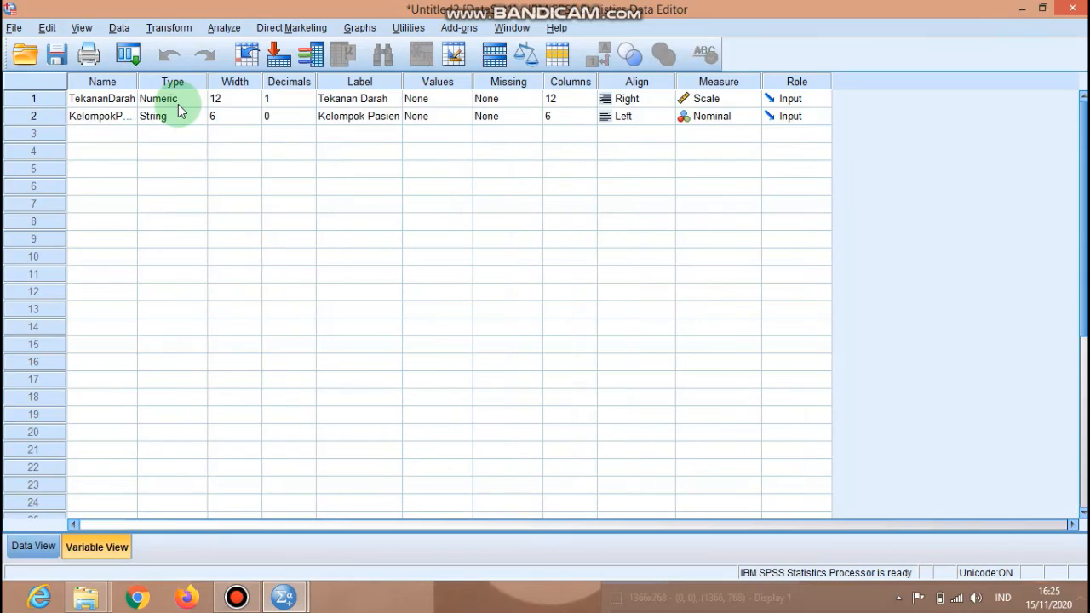
click(430, 117)
click(462, 118)
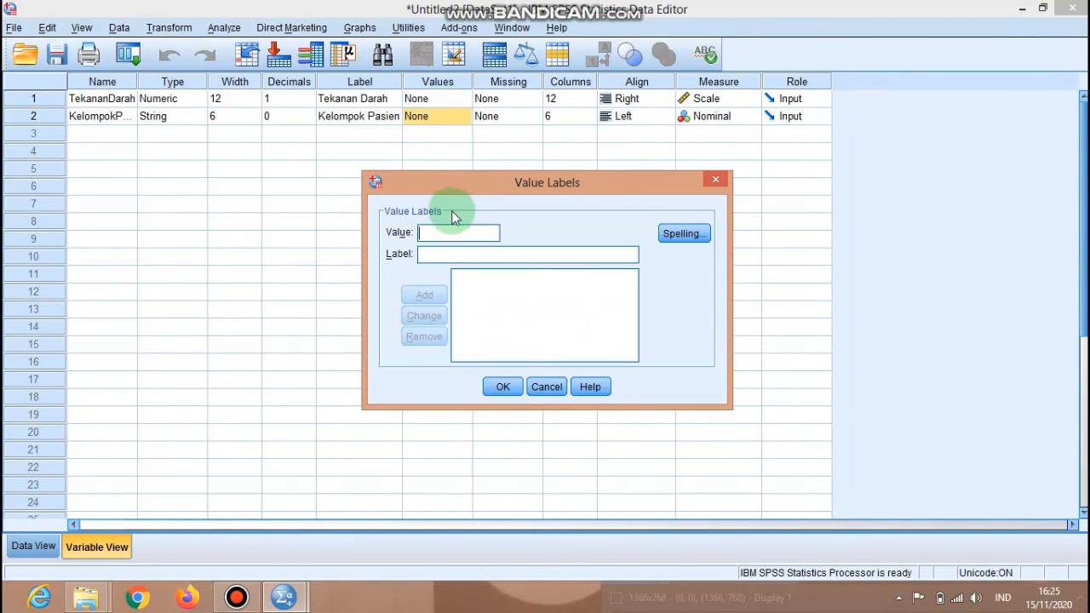
text(1)
click(457, 259)
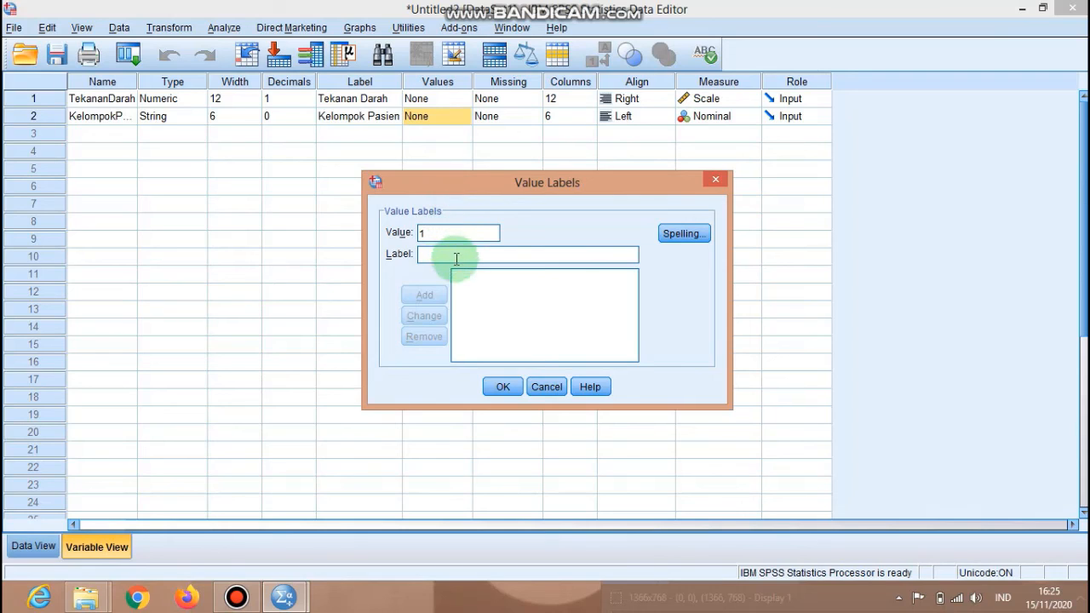
text(Obat)
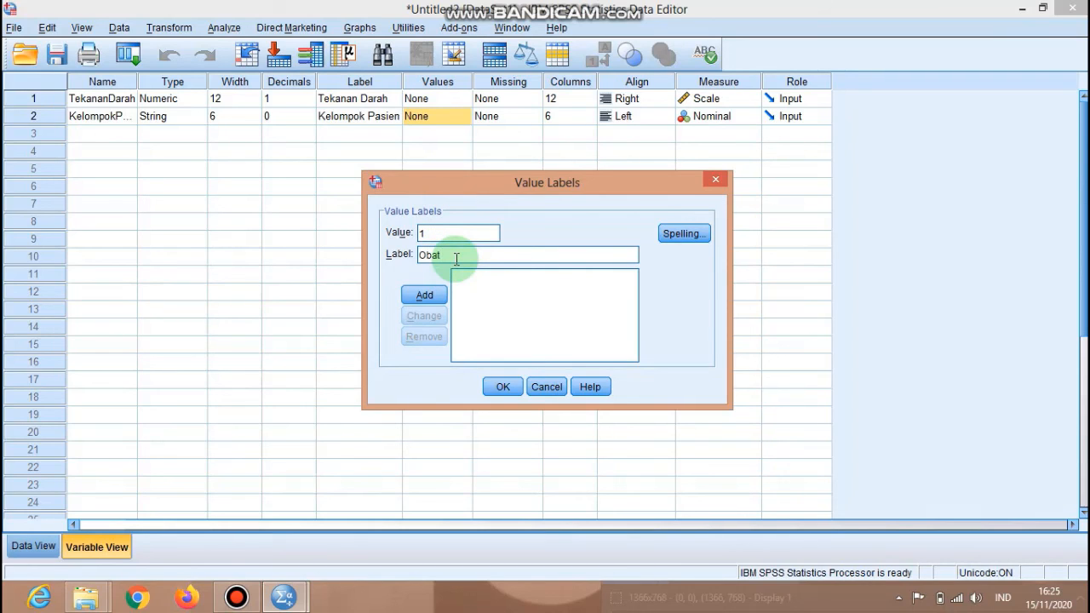
text( X)
click(425, 295)
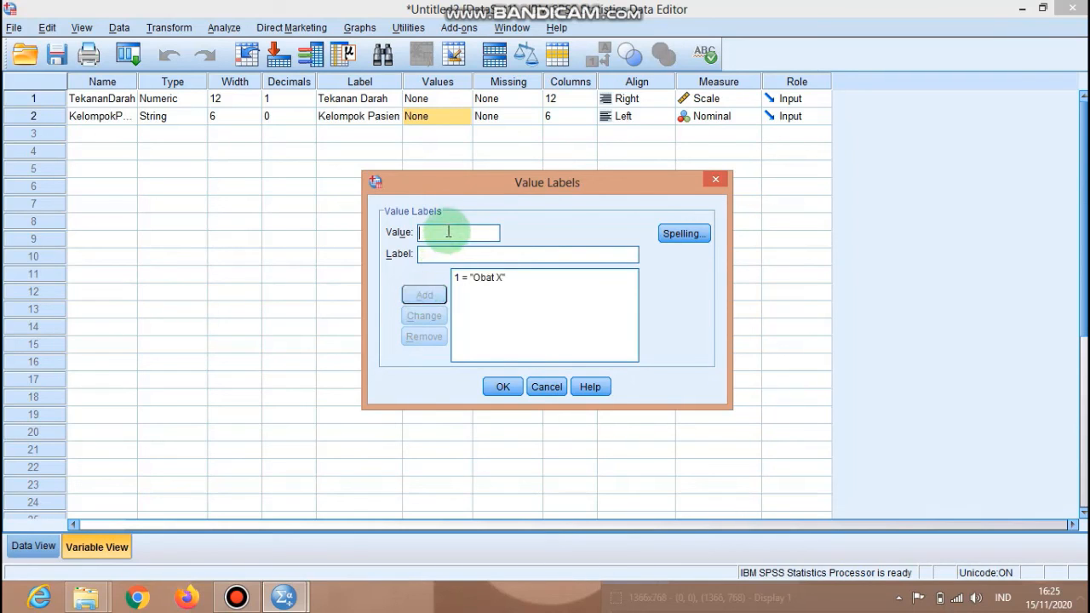
Add the value labels 2 = Obat Y and 3 = Obat Z to KelompokPasien and apply them
click(445, 256)
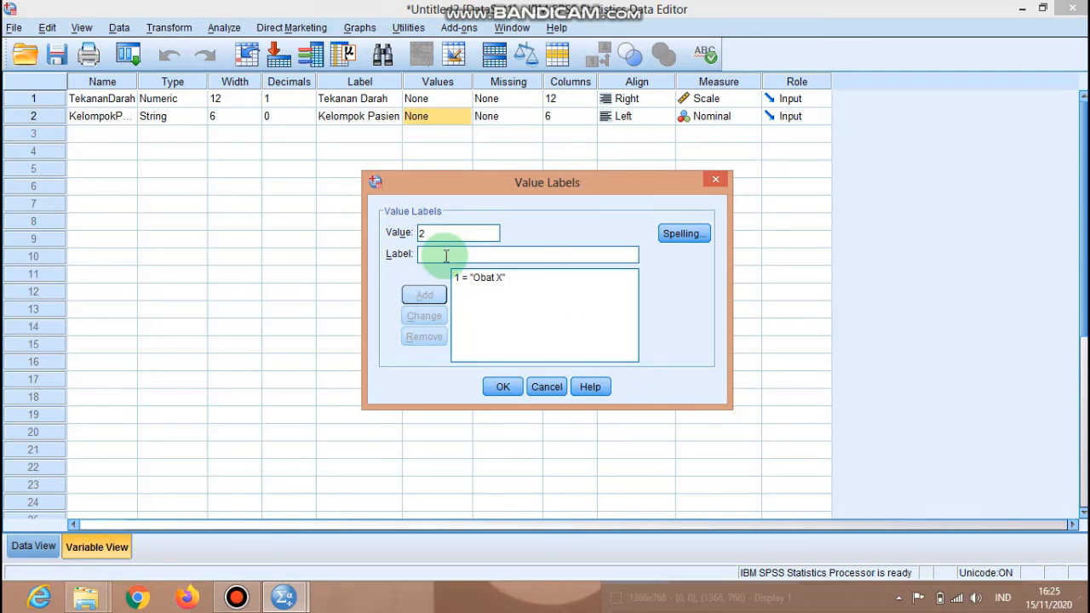
text(Obat)
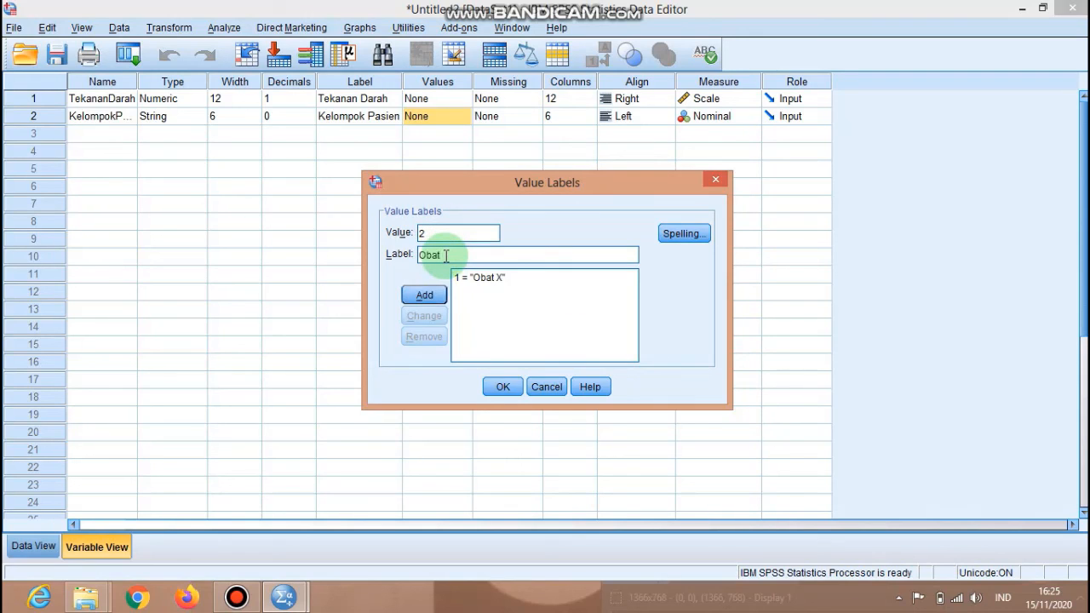
text( Y)
click(424, 294)
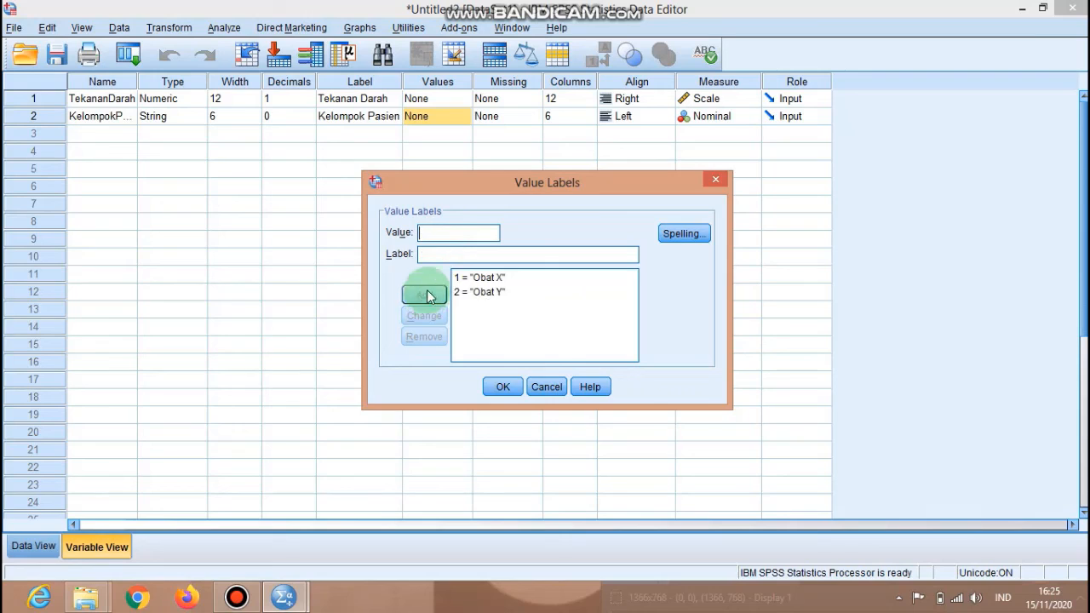
click(440, 233)
text(3)
click(437, 255)
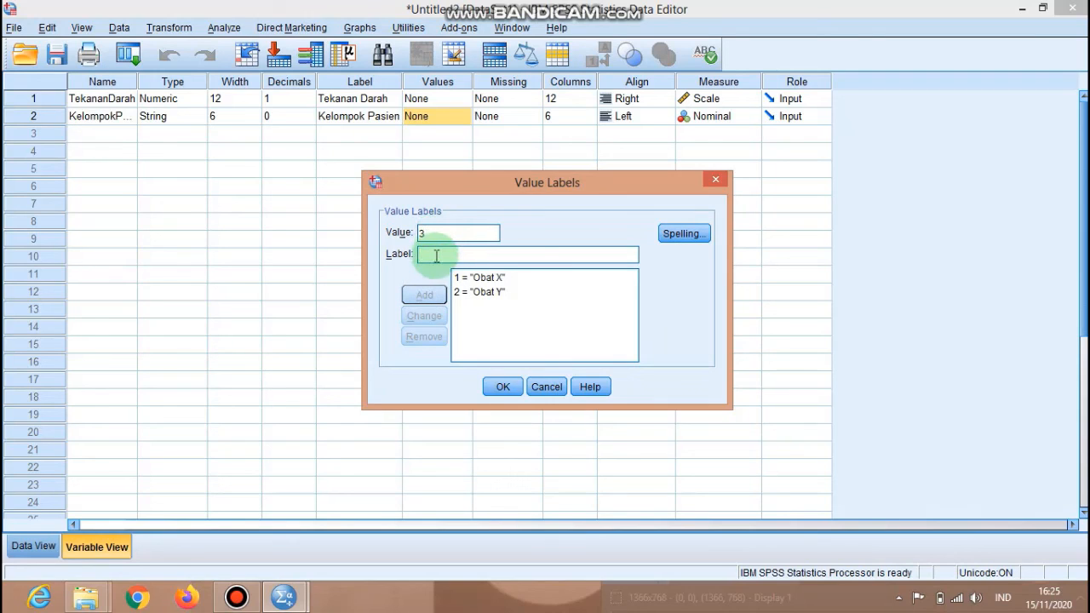
text(Obat)
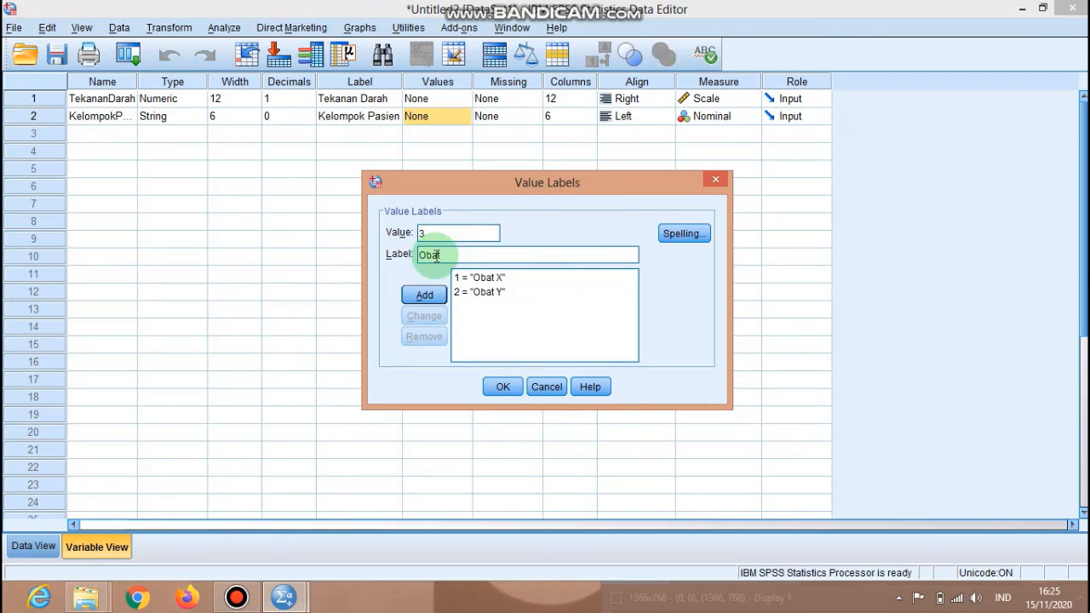
text( Z)
click(418, 296)
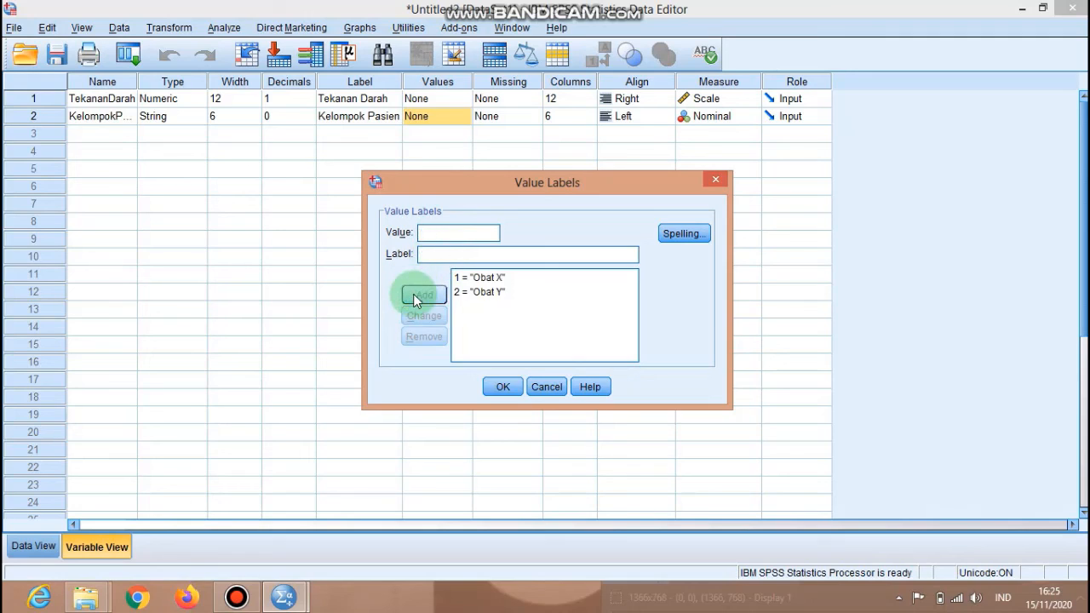
click(504, 388)
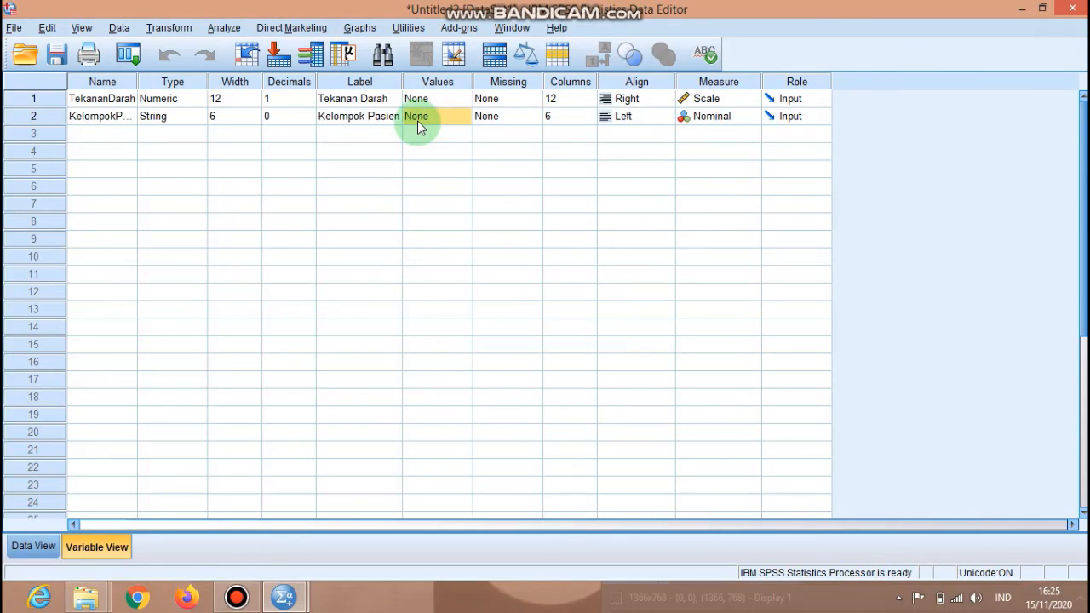
click(195, 102)
click(201, 102)
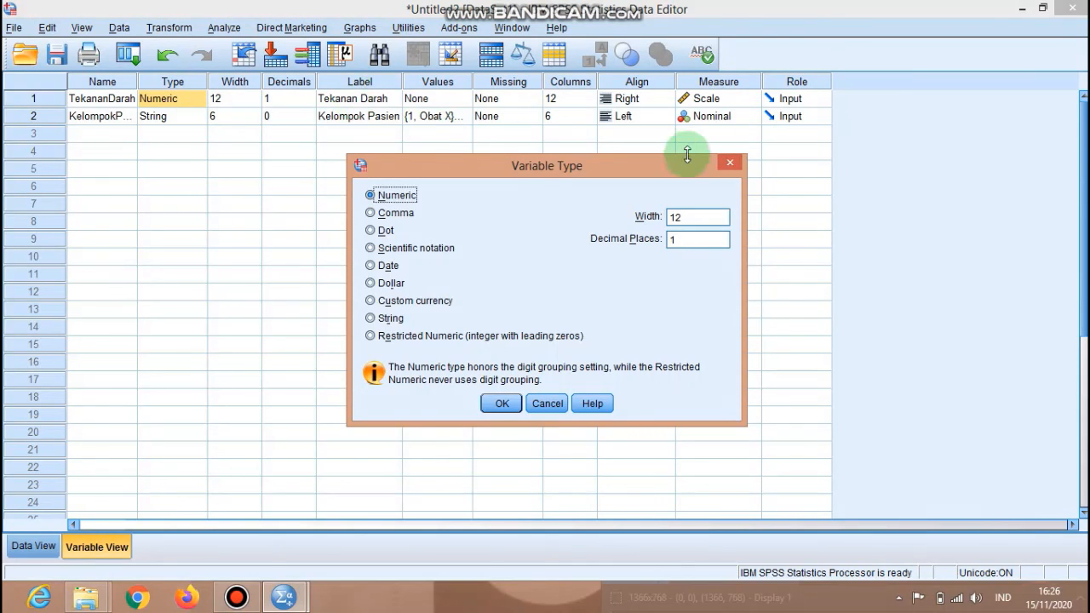
click(727, 164)
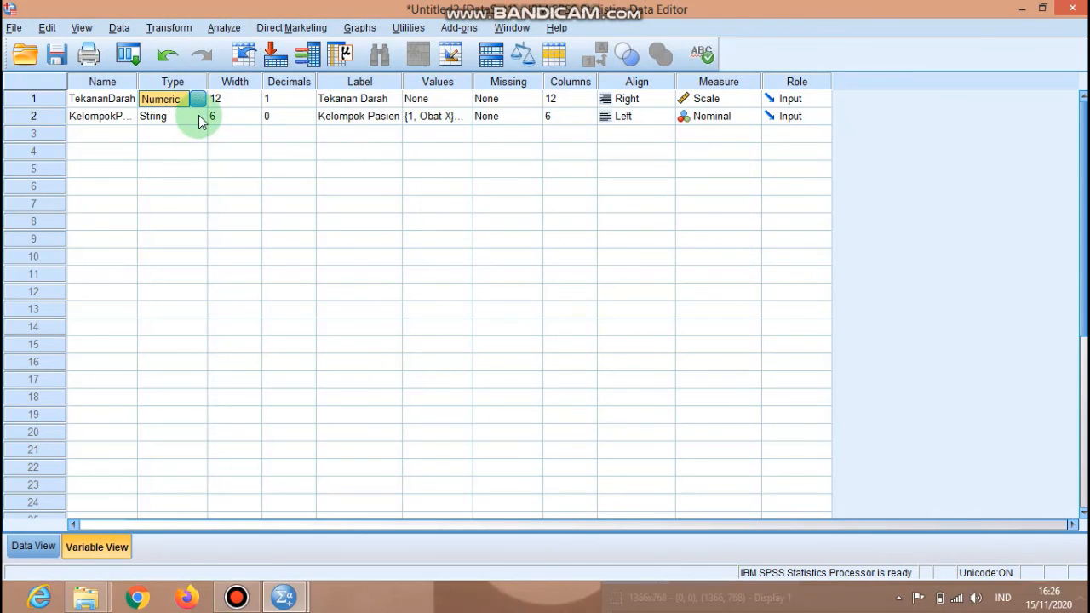
Change the KelompokPasien variable's type to Numeric and set the decimals of TekananDarah to 0
click(199, 115)
click(198, 115)
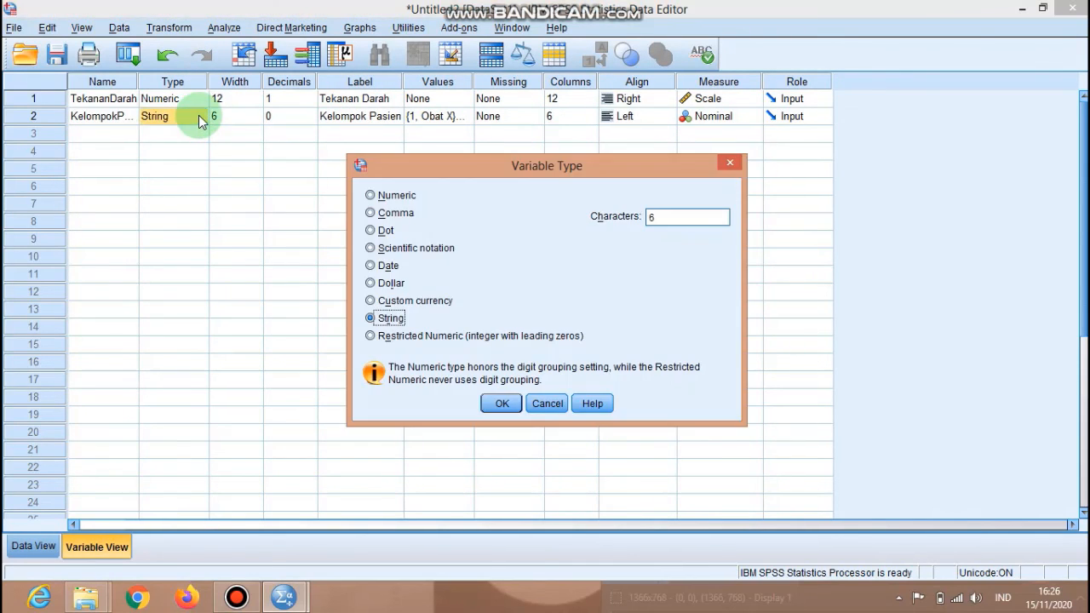
click(371, 196)
click(504, 405)
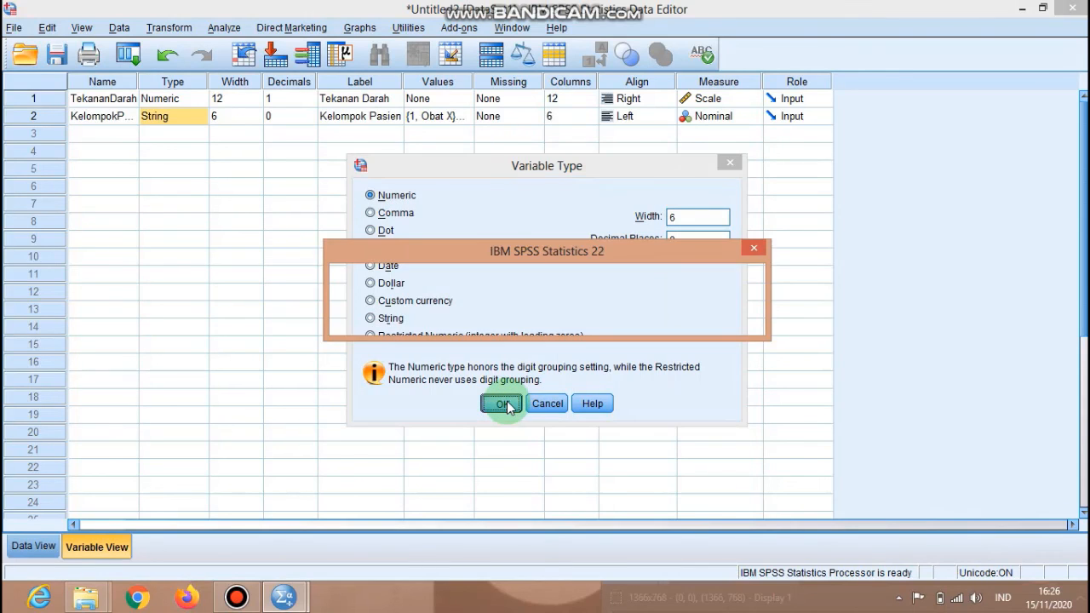
click(519, 322)
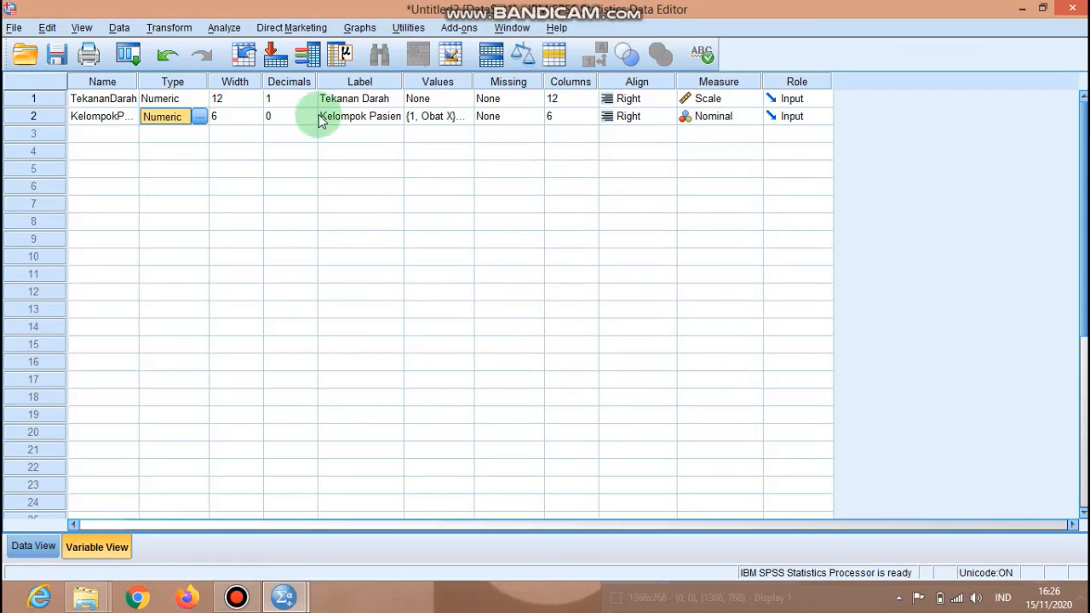
click(294, 98)
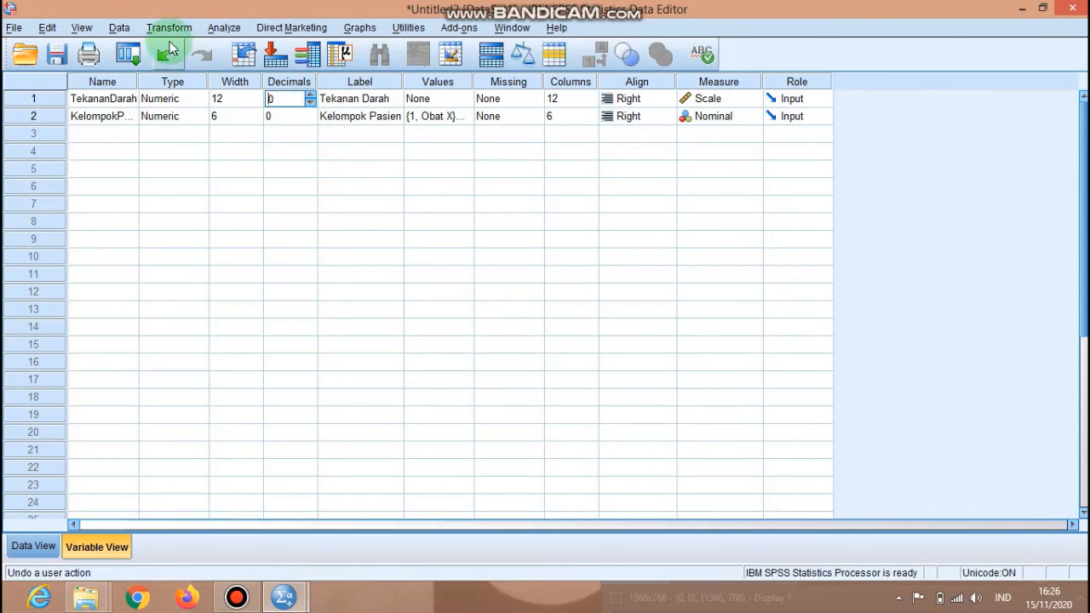
Set up a One-Way ANOVA with Kelompok Pasien as the factor and Tekanan Darah as the dependent variable
click(224, 27)
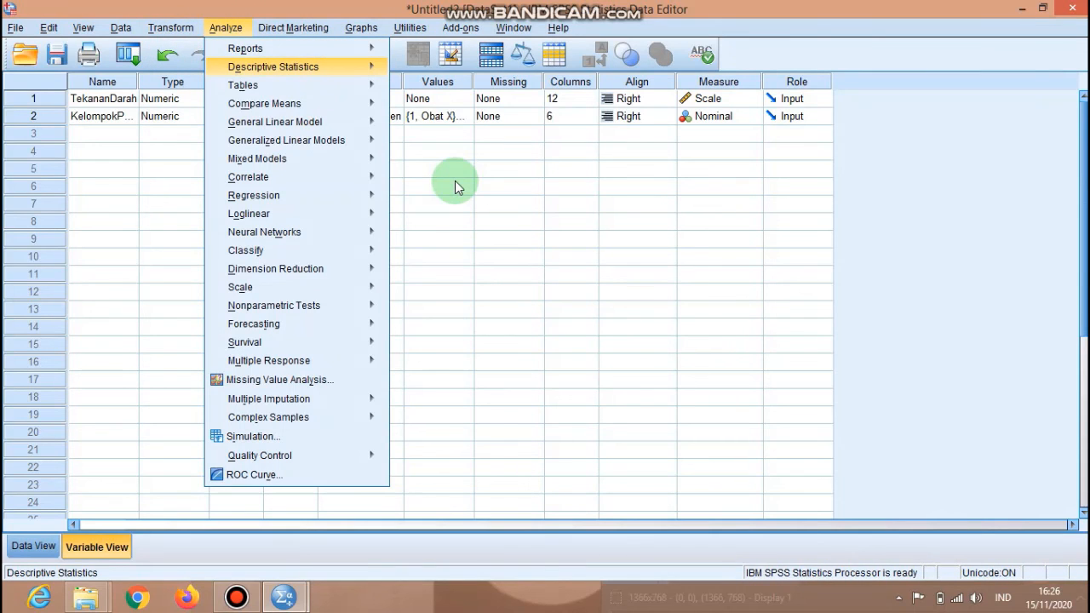
key(Down)
mouse_move(385, 102)
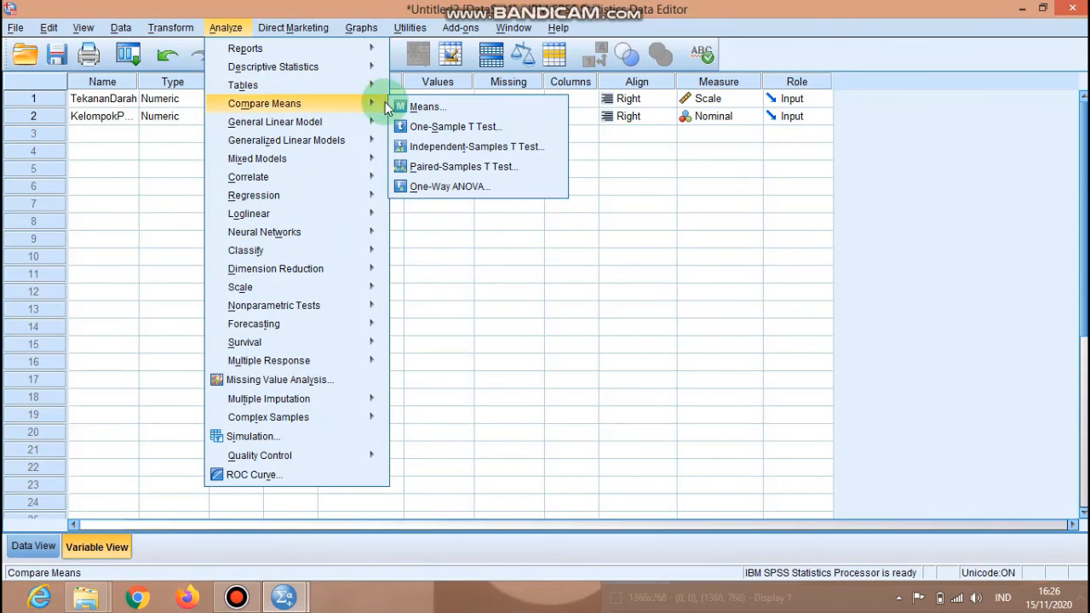
click(440, 183)
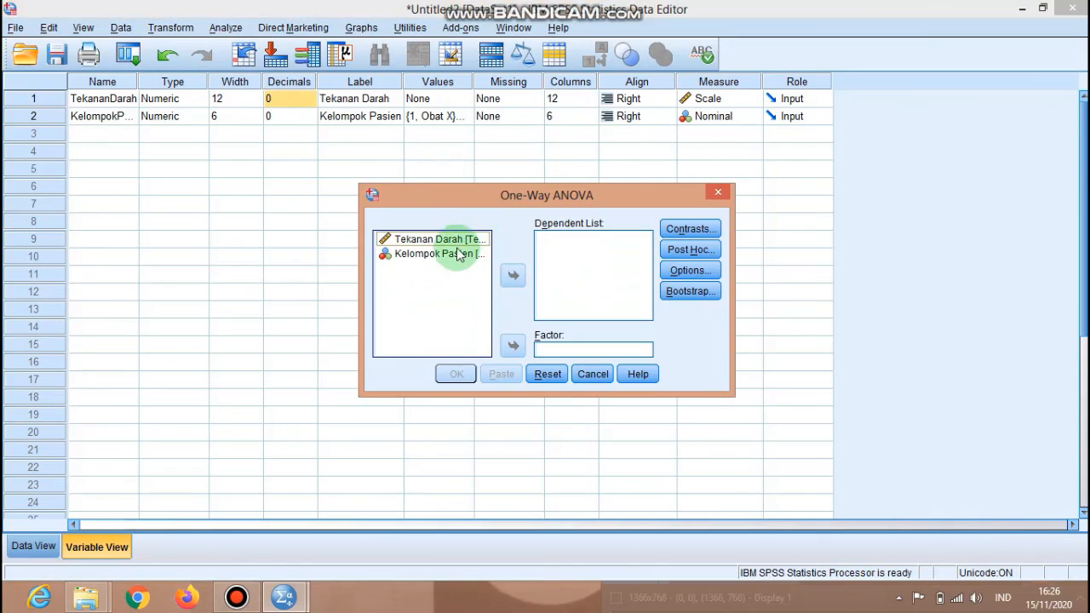
click(458, 255)
click(513, 346)
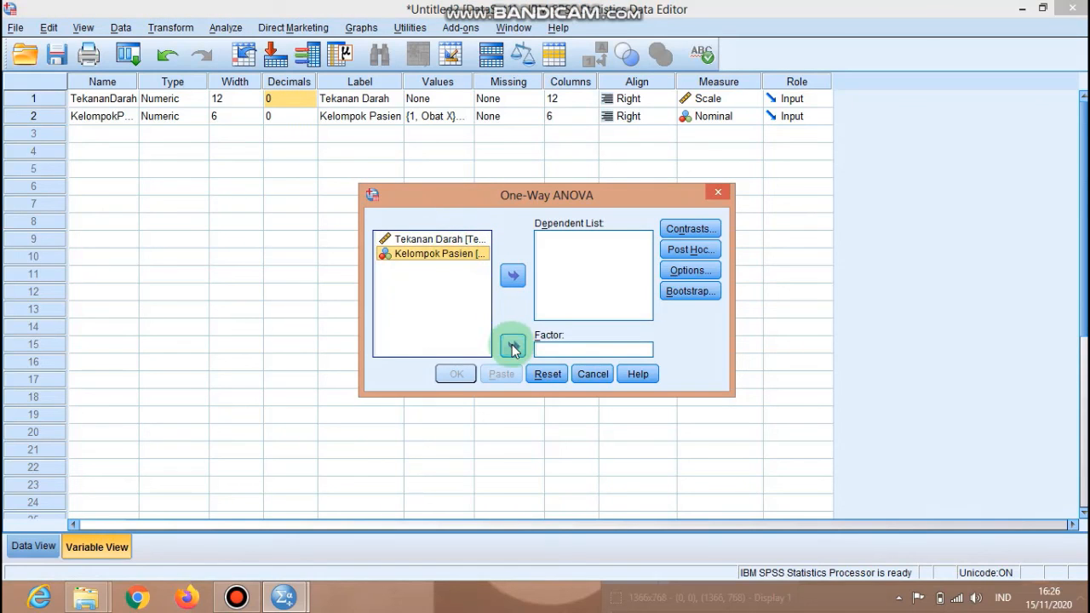
click(450, 239)
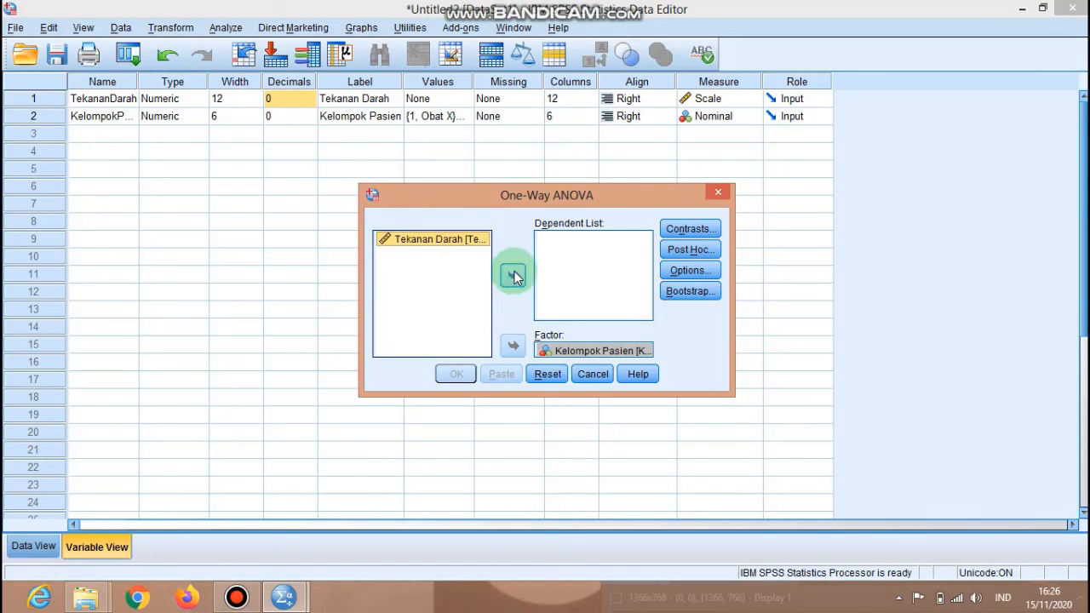
click(513, 275)
Add the Bonferroni and Tukey post hoc comparisons and run the One-Way ANOVA
click(690, 249)
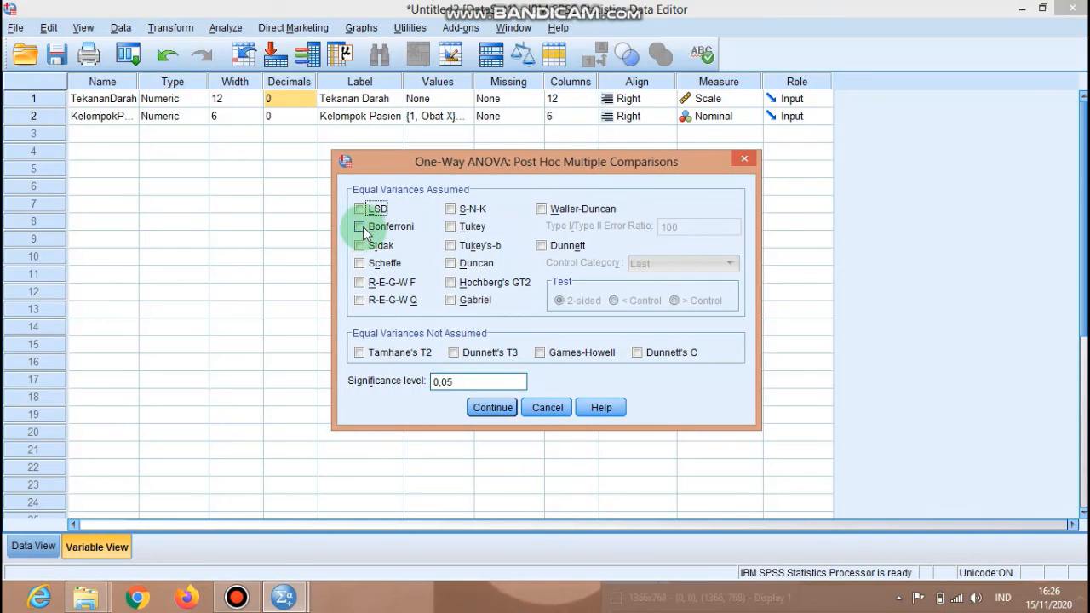
click(361, 228)
click(451, 227)
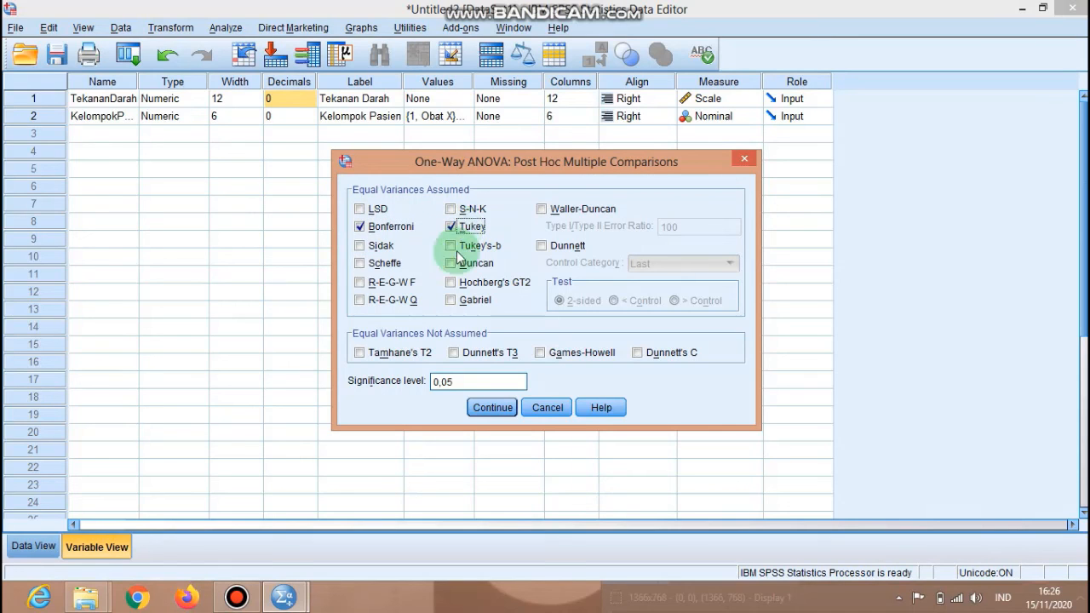
click(501, 413)
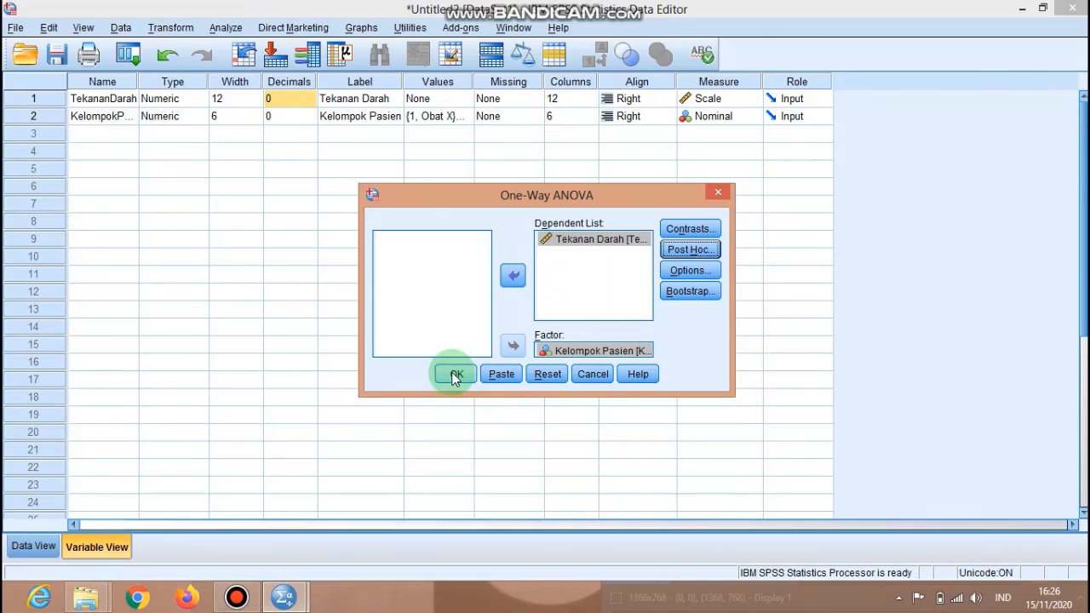
click(455, 375)
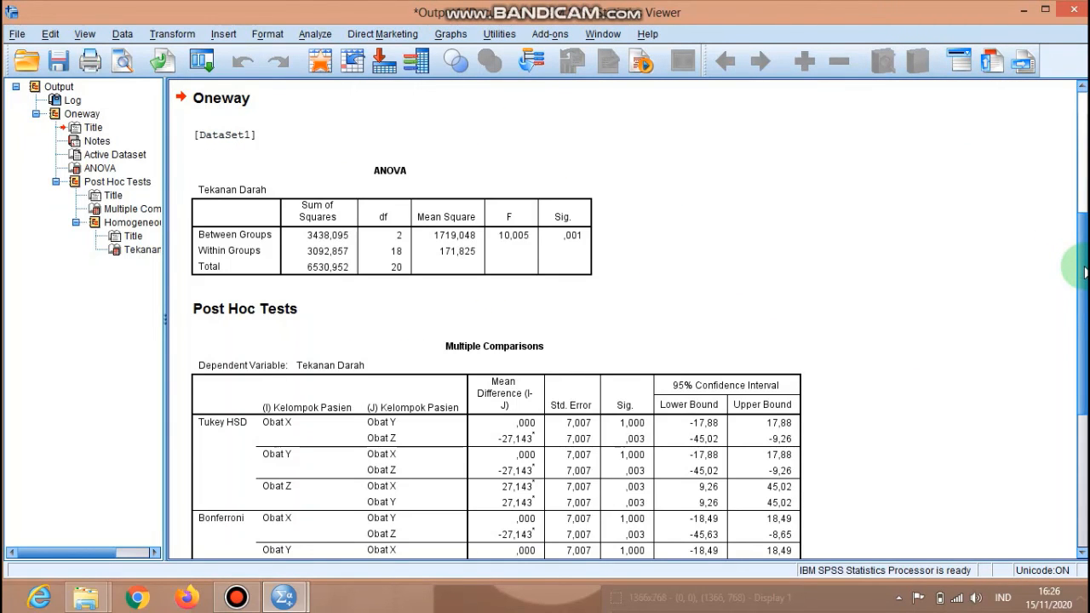
Examine the ANOVA, Multiple Comparisons and Homogeneous Subsets tables for Tekanan Darah, and minimize the open windows to the desktop
scroll(1071, 191, up, 4)
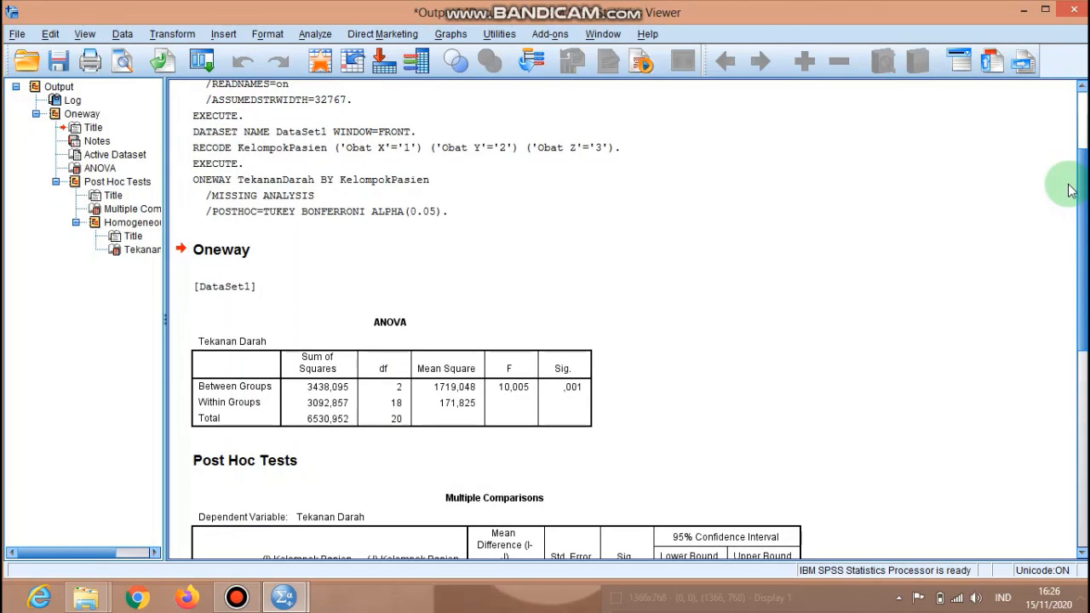
mouse_move(1069, 185)
mouse_down()
mouse_move(1060, 173)
mouse_move(1068, 194)
mouse_up()
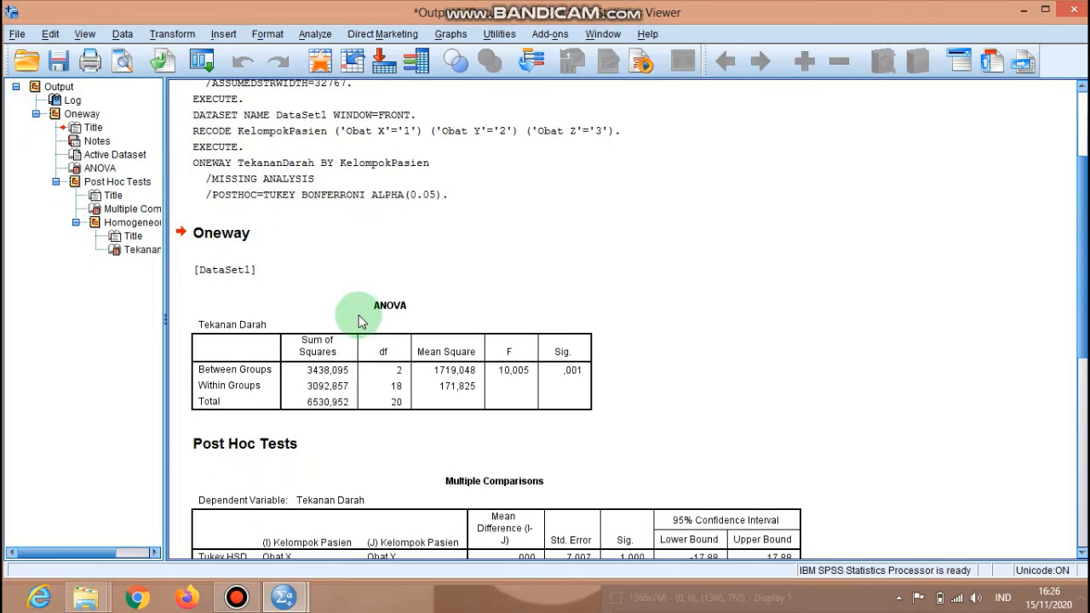
click(359, 321)
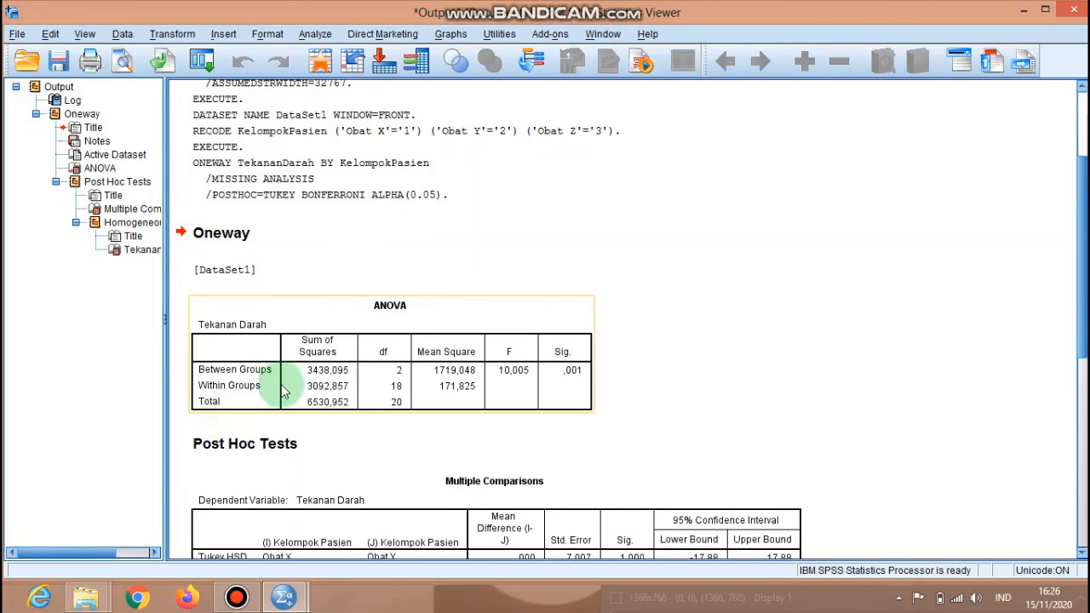
click(820, 331)
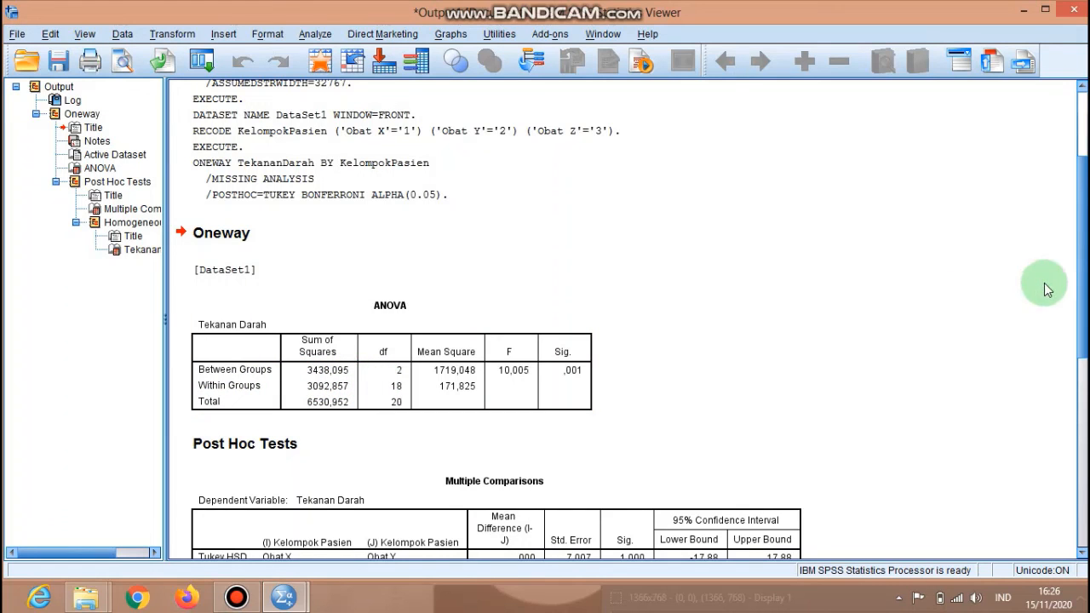
scroll(1065, 298, down, 5)
click(359, 357)
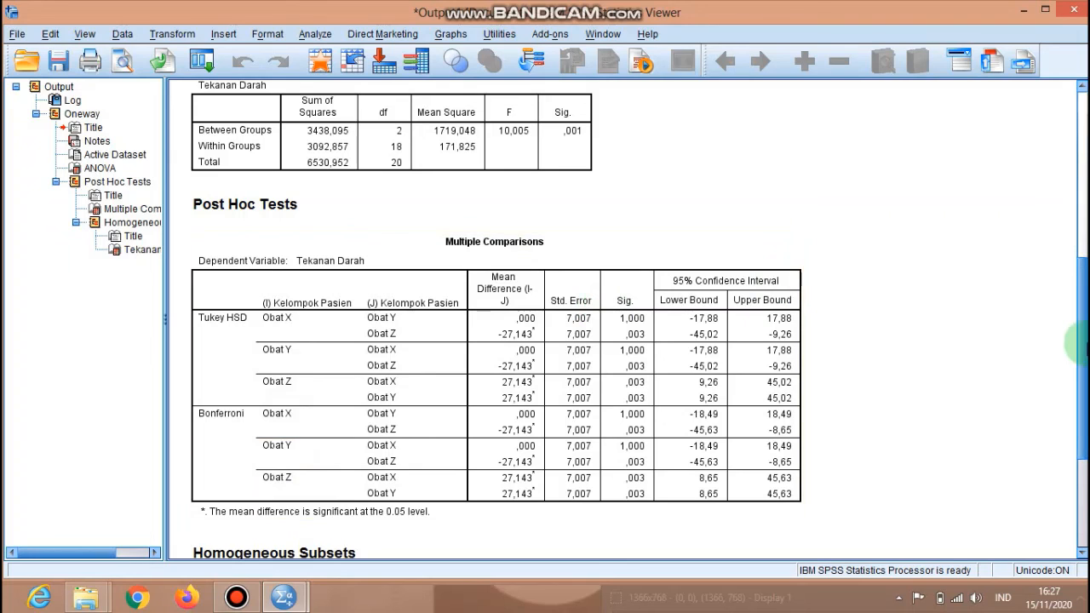
drag(1083, 344, 1080, 463)
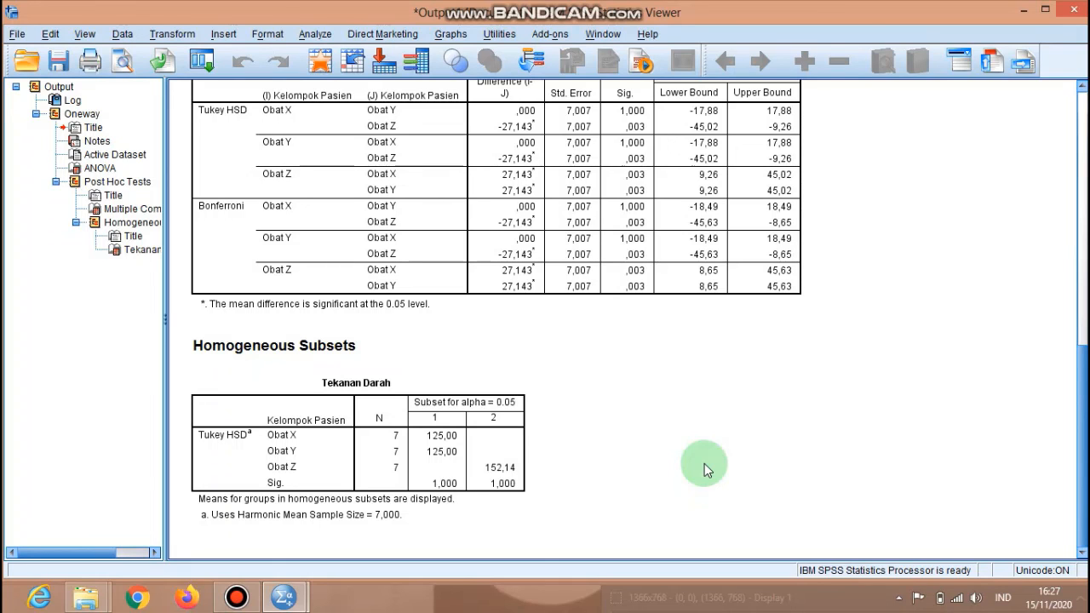
scroll(623, 318, up, 4)
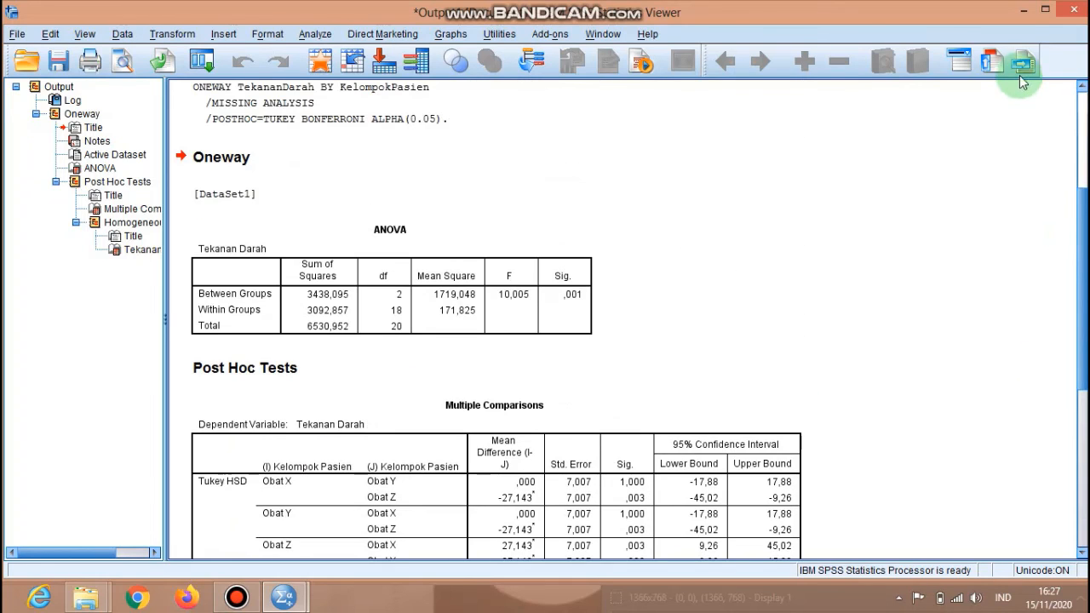
click(1022, 10)
click(1022, 10)
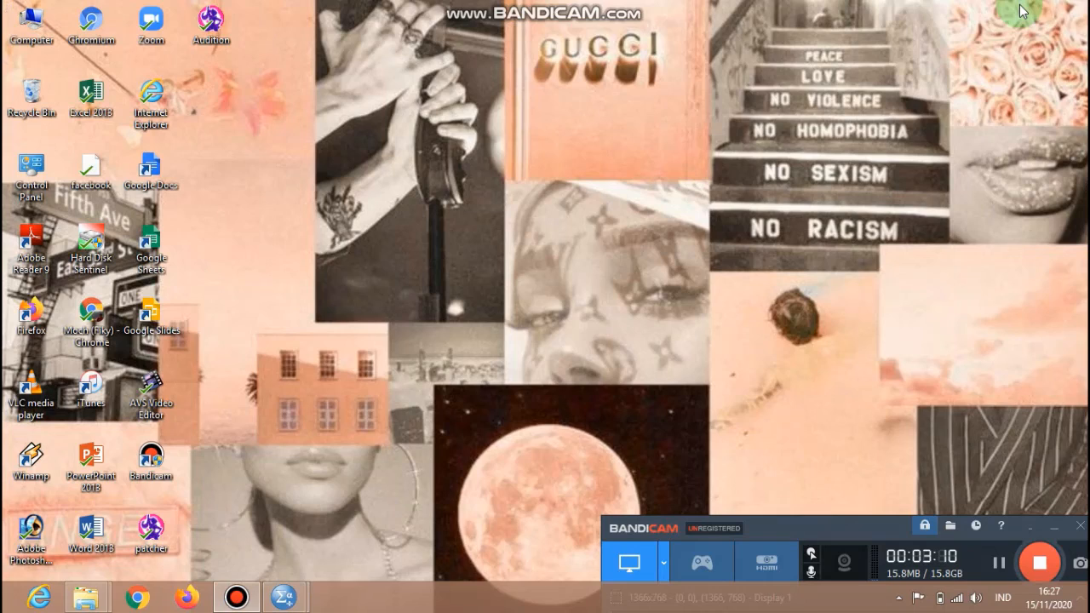